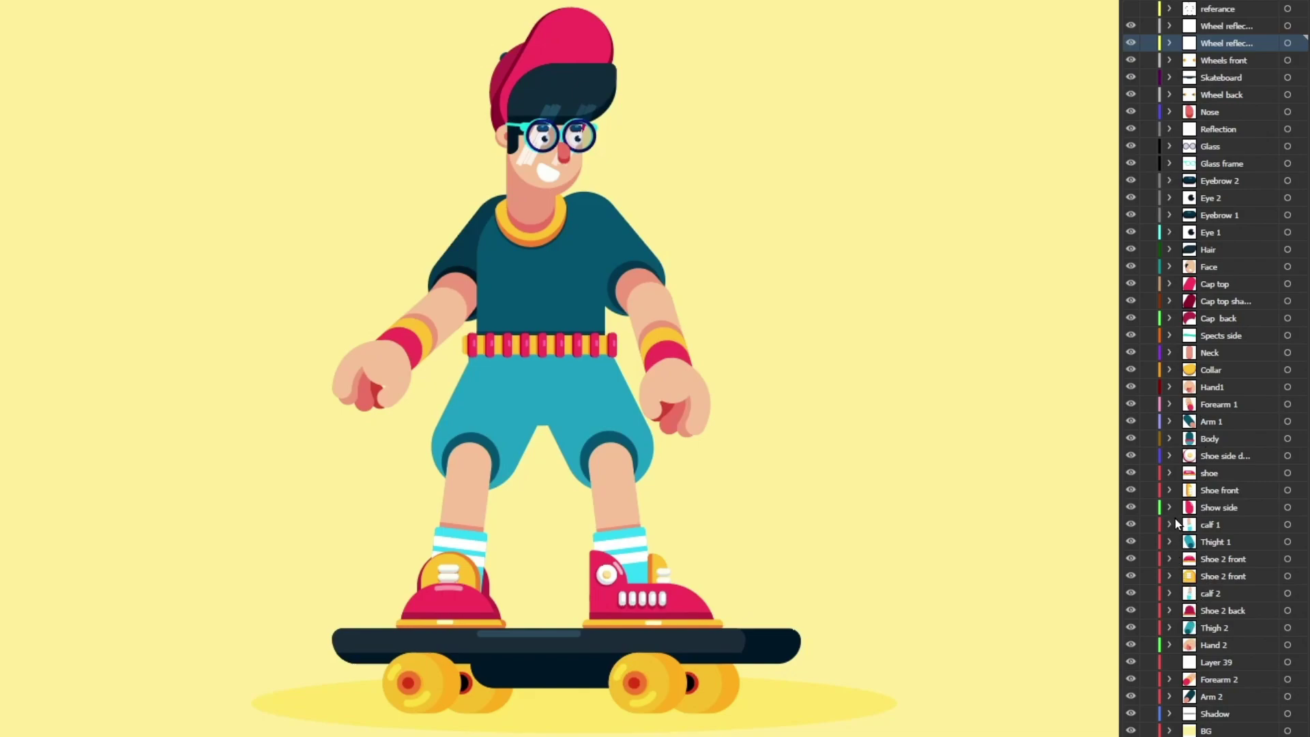
Show the referance layer of joint dots, then check which layers hold the hair and face
left_click(1131, 10)
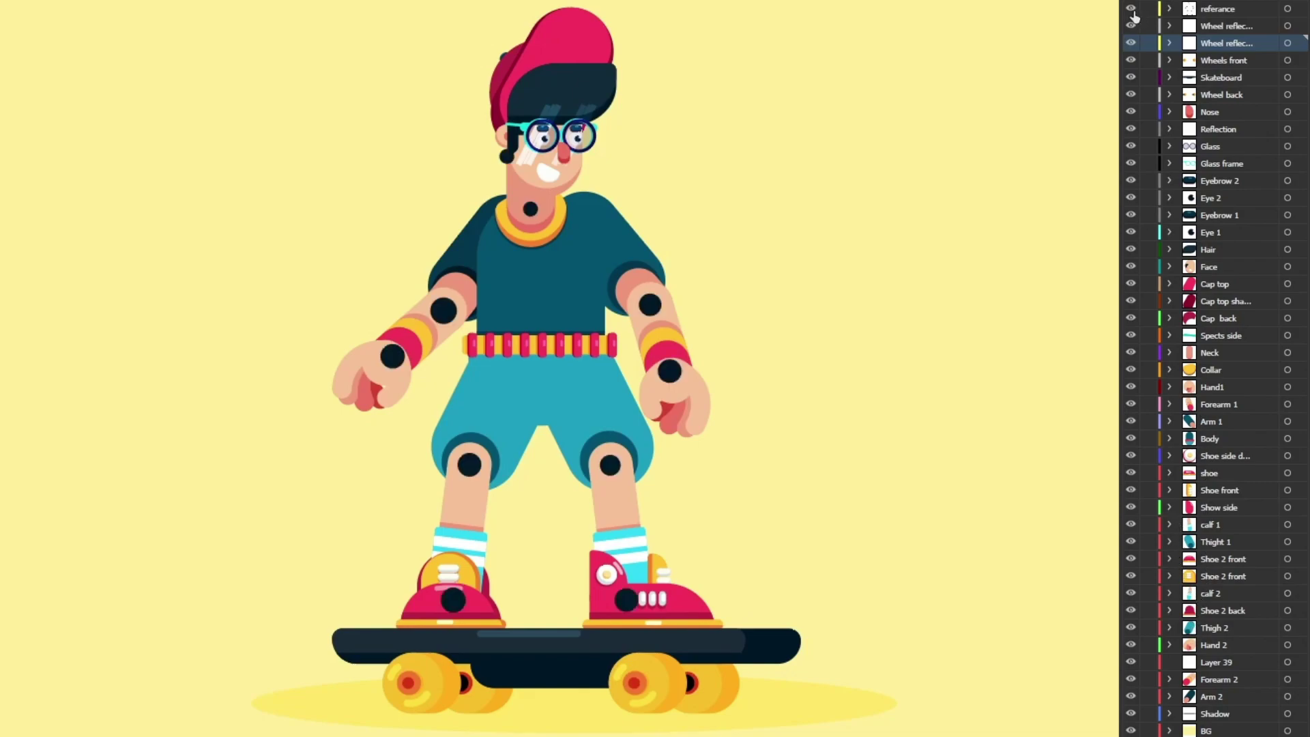
left_click(1288, 8)
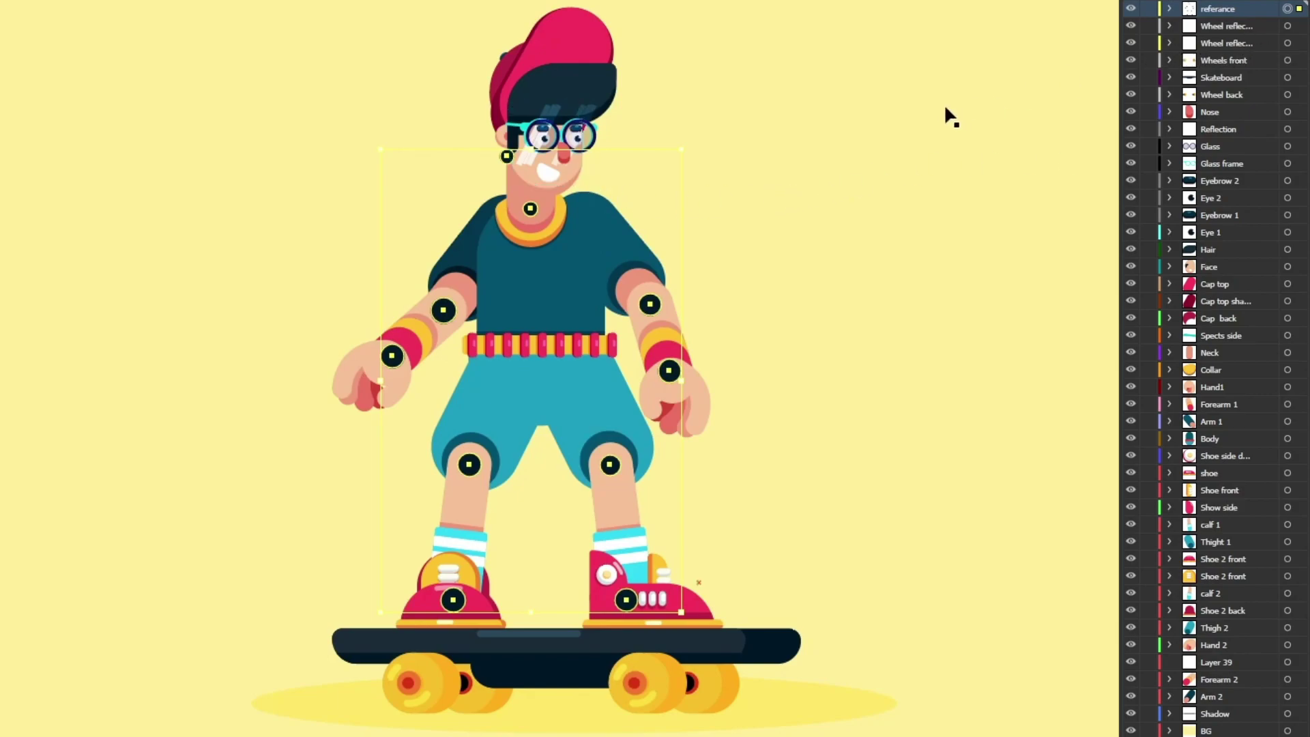
left_click(595, 92)
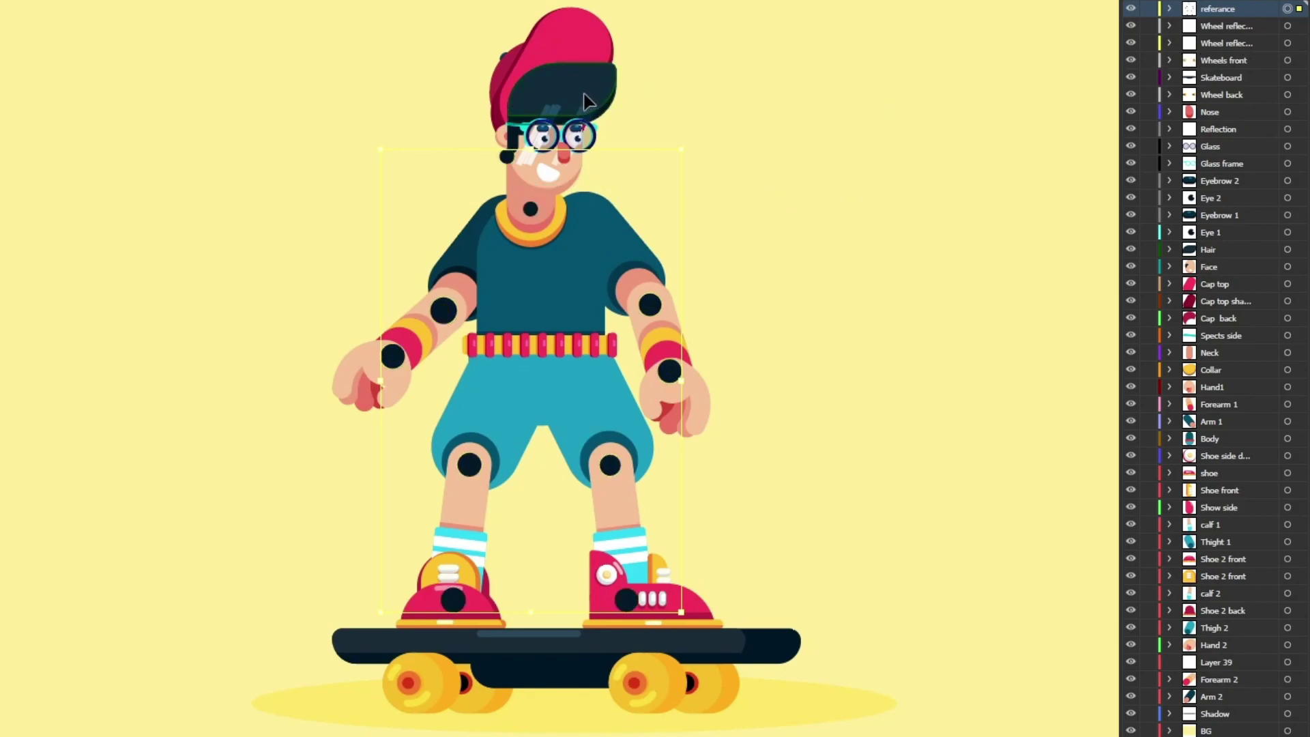
left_click(1287, 249)
left_click(1286, 267)
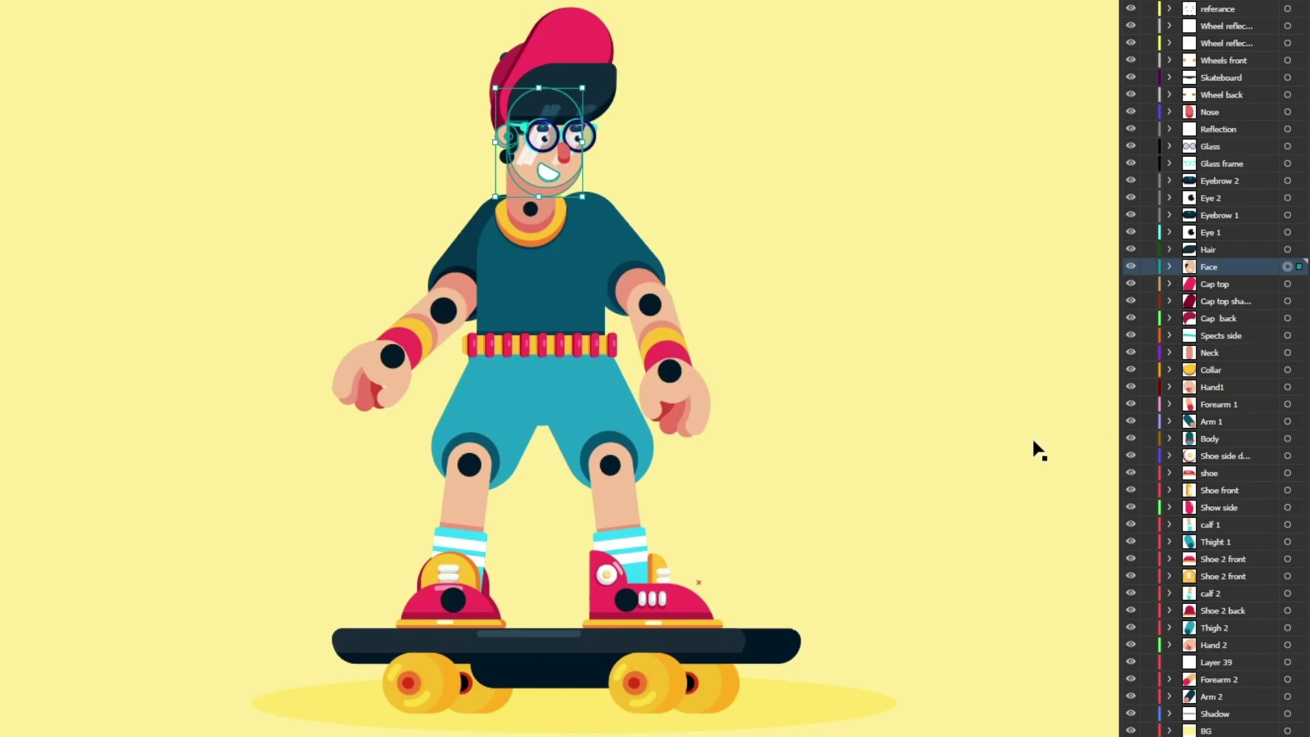
Check the layers of the body, front shoe, both wheel reflections and the skateboard
left_click(572, 303)
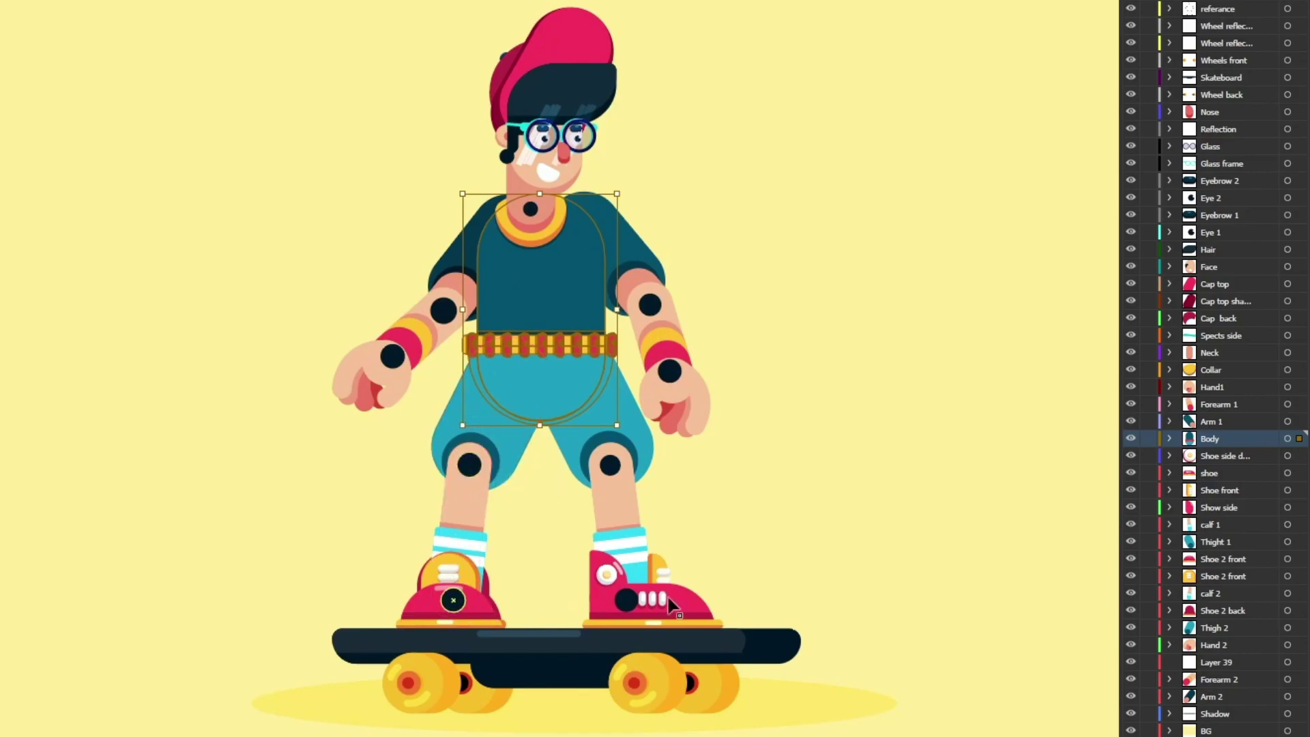
left_click(662, 576)
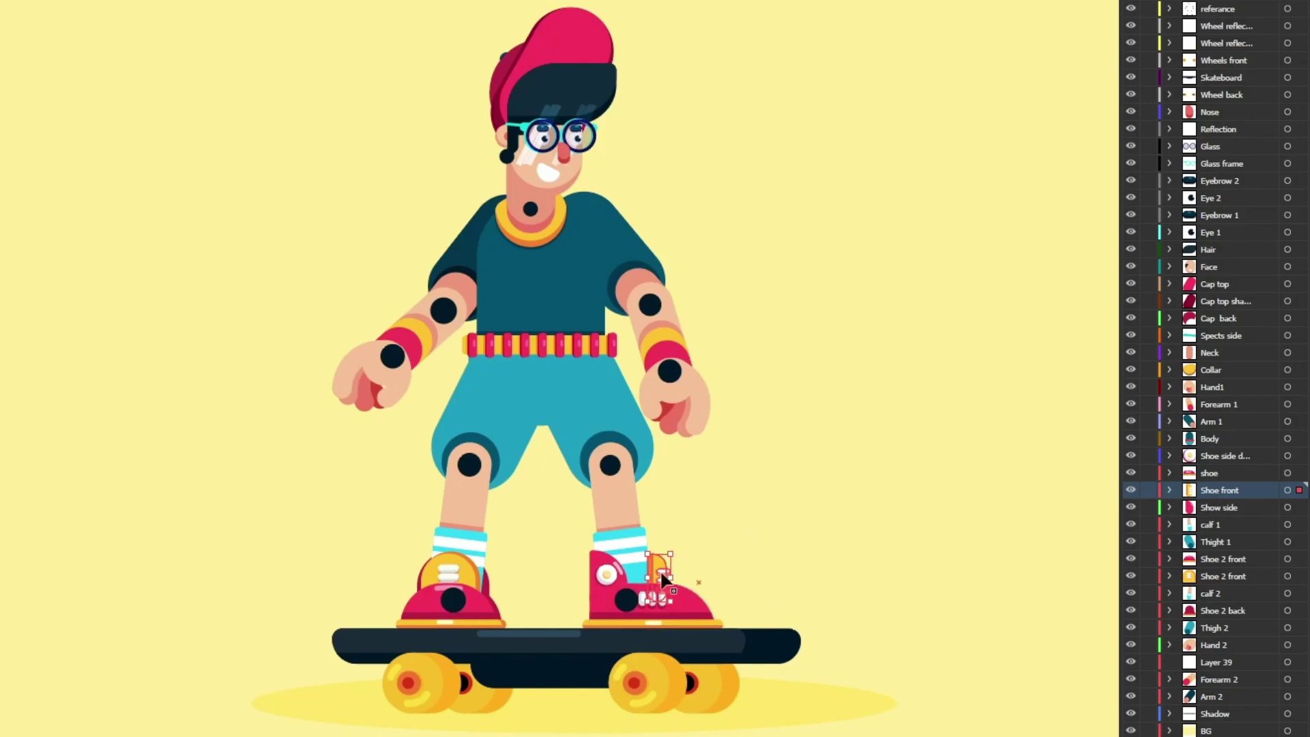
left_click(644, 698)
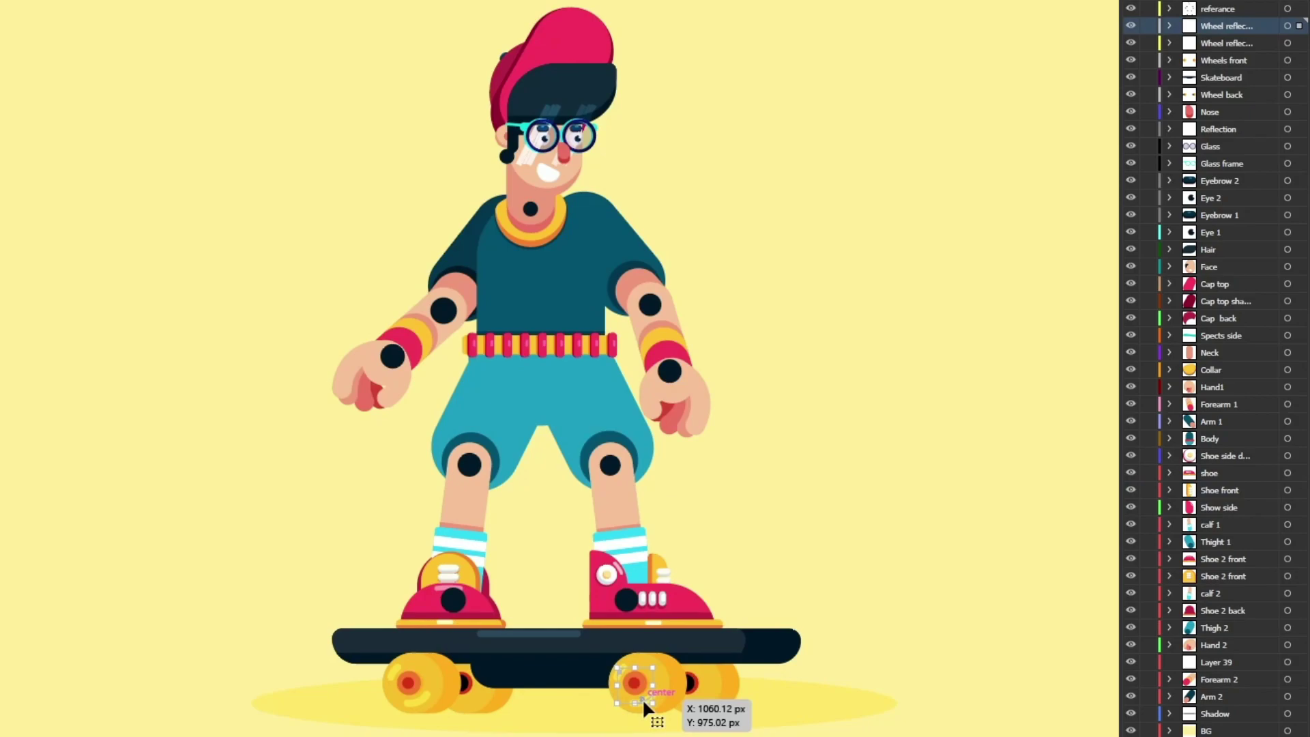
left_click(1288, 43)
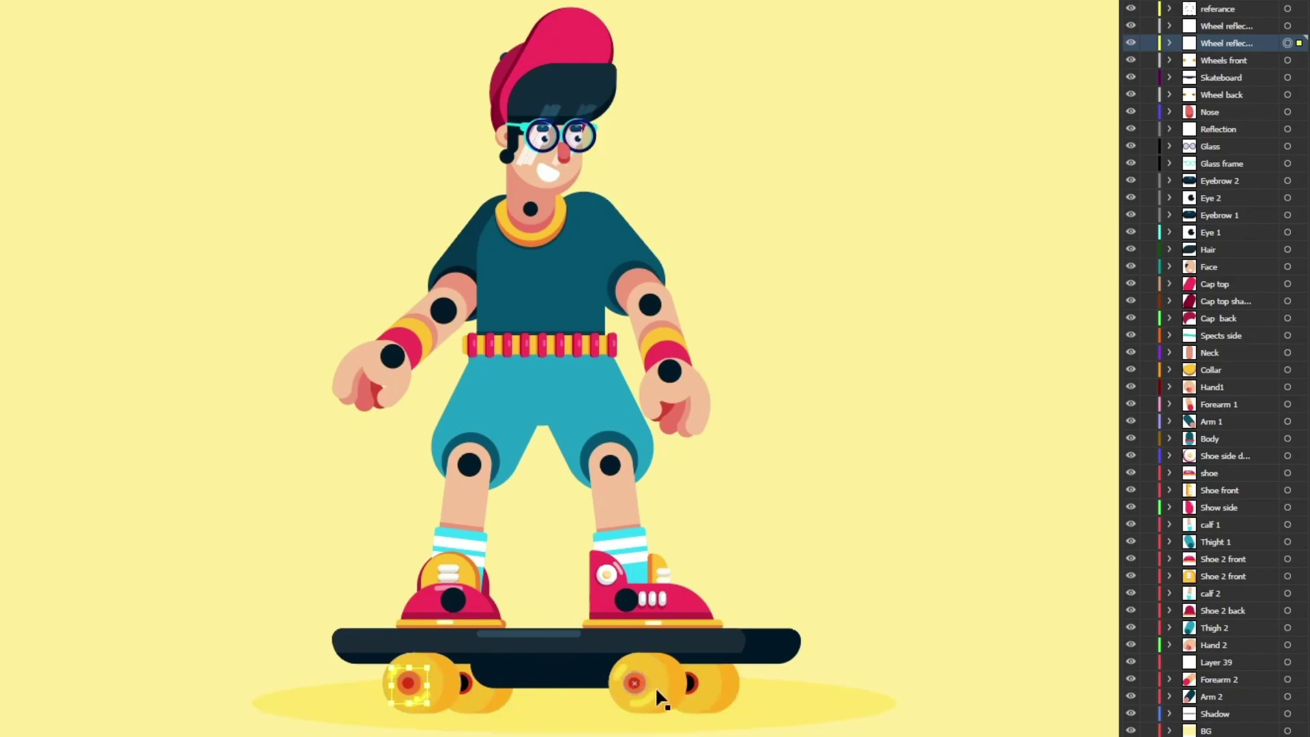
left_click(764, 657)
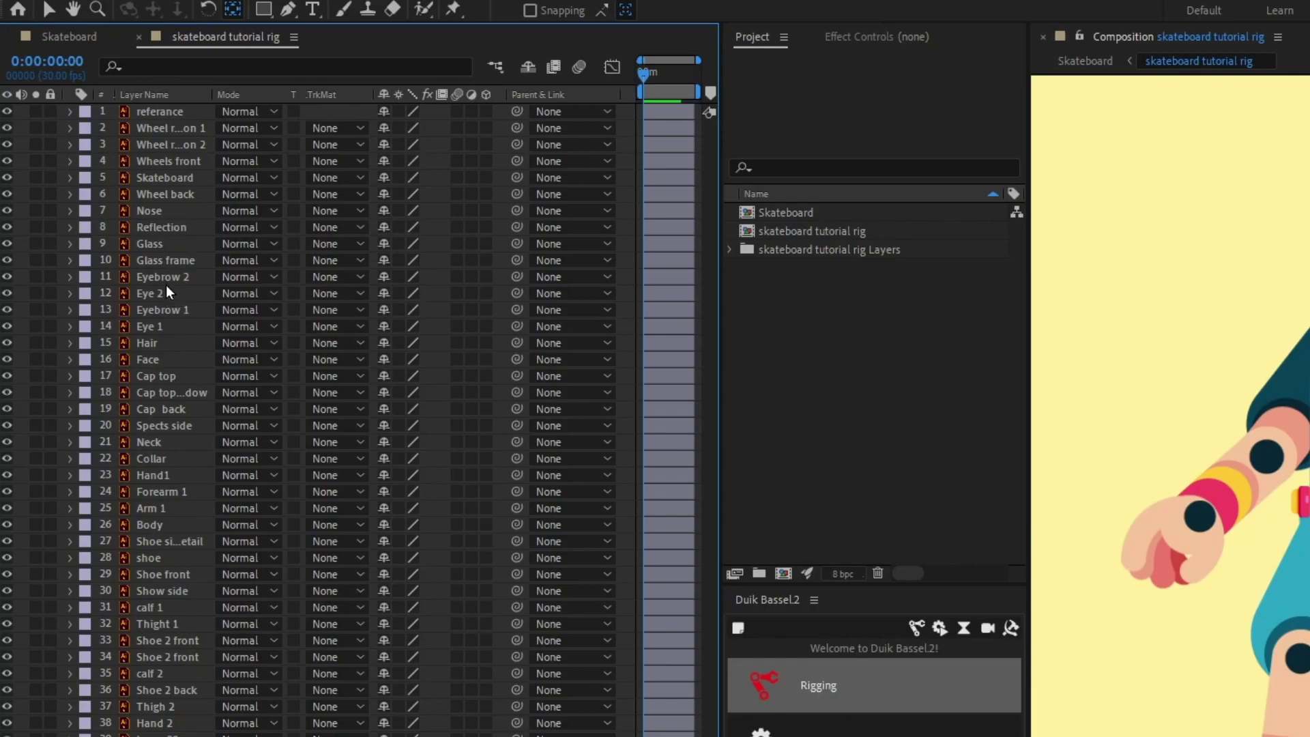
Pre-compose layers Nose through Spects side into a composition named Head
left_click(170, 228)
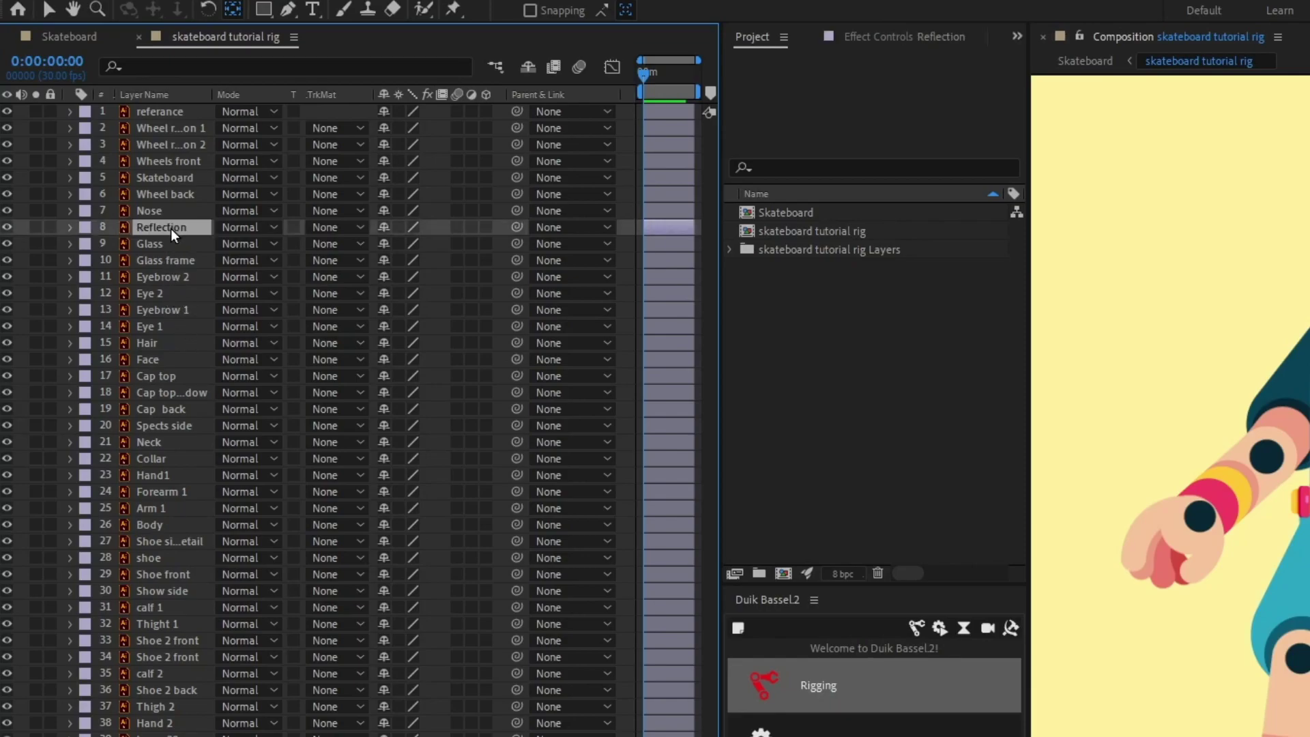
left_click(176, 208)
left_click(166, 428, "shift")
right_click(146, 423)
left_click(205, 732)
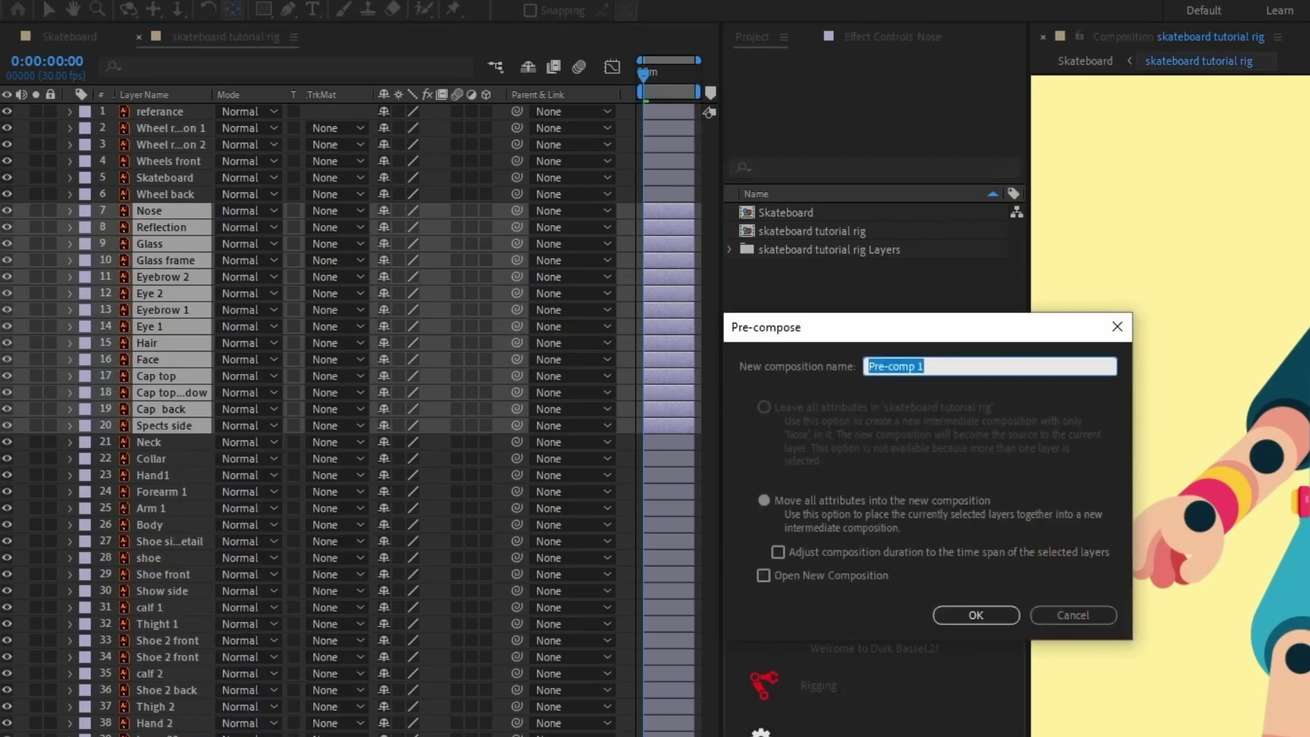
type("Head")
key("Return")
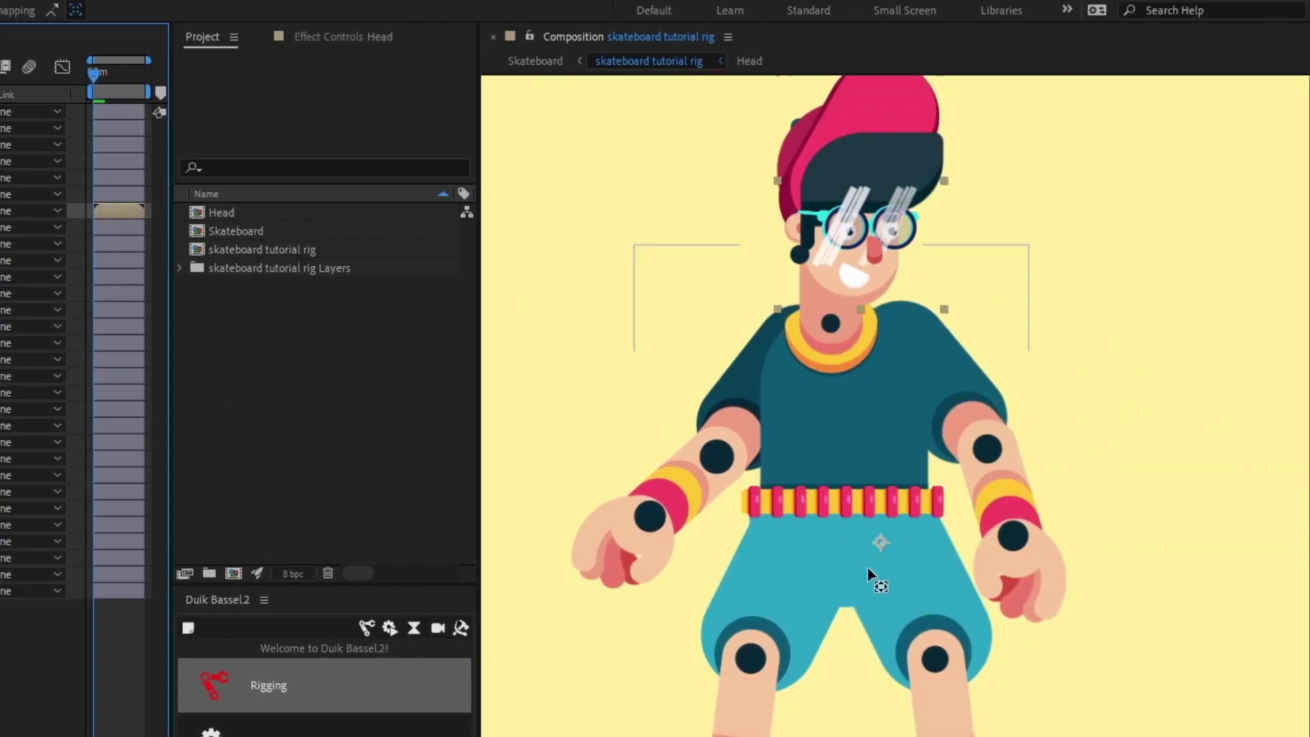
Move the Head and Neck anchor points onto the neck joint and parent Head to Neck
left_click_drag(881, 544, 823, 309)
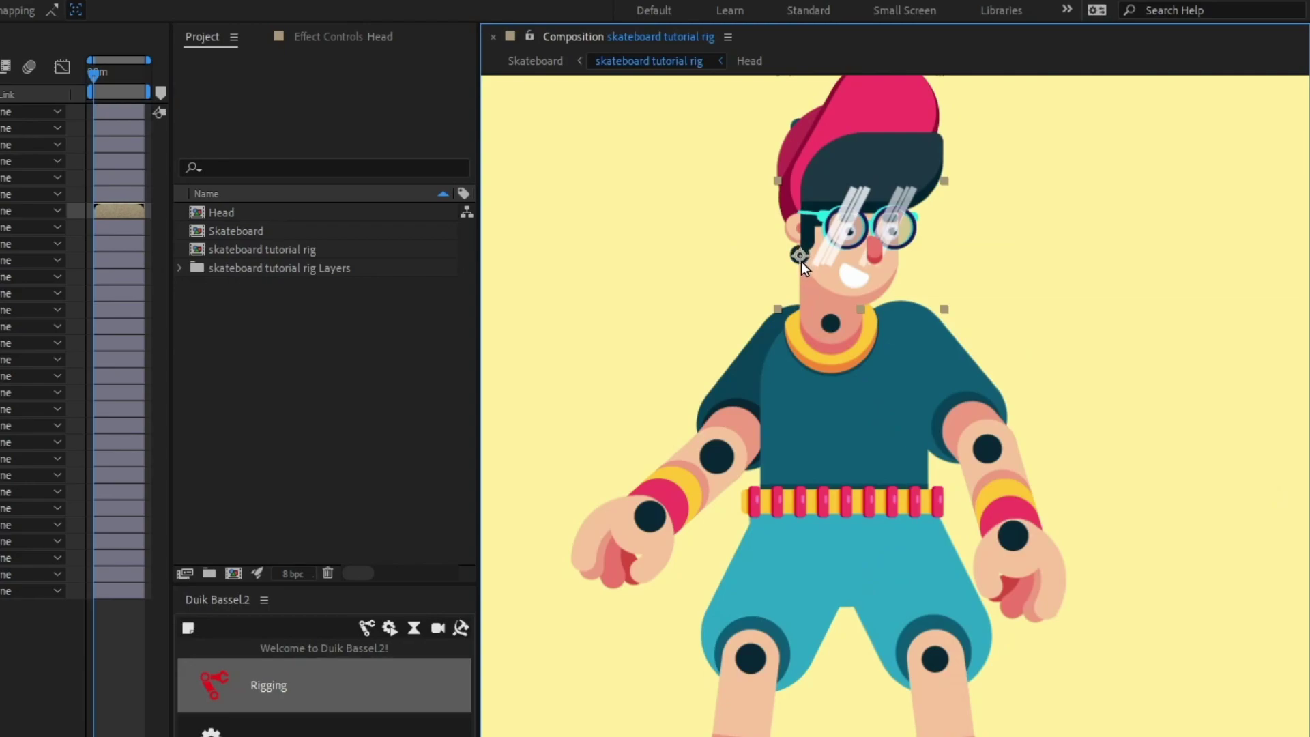
left_click(0, 227)
scroll(1013, 444, "up", 1)
left_click_drag(931, 437, 994, 736)
left_click_drag(828, 386, 833, 395)
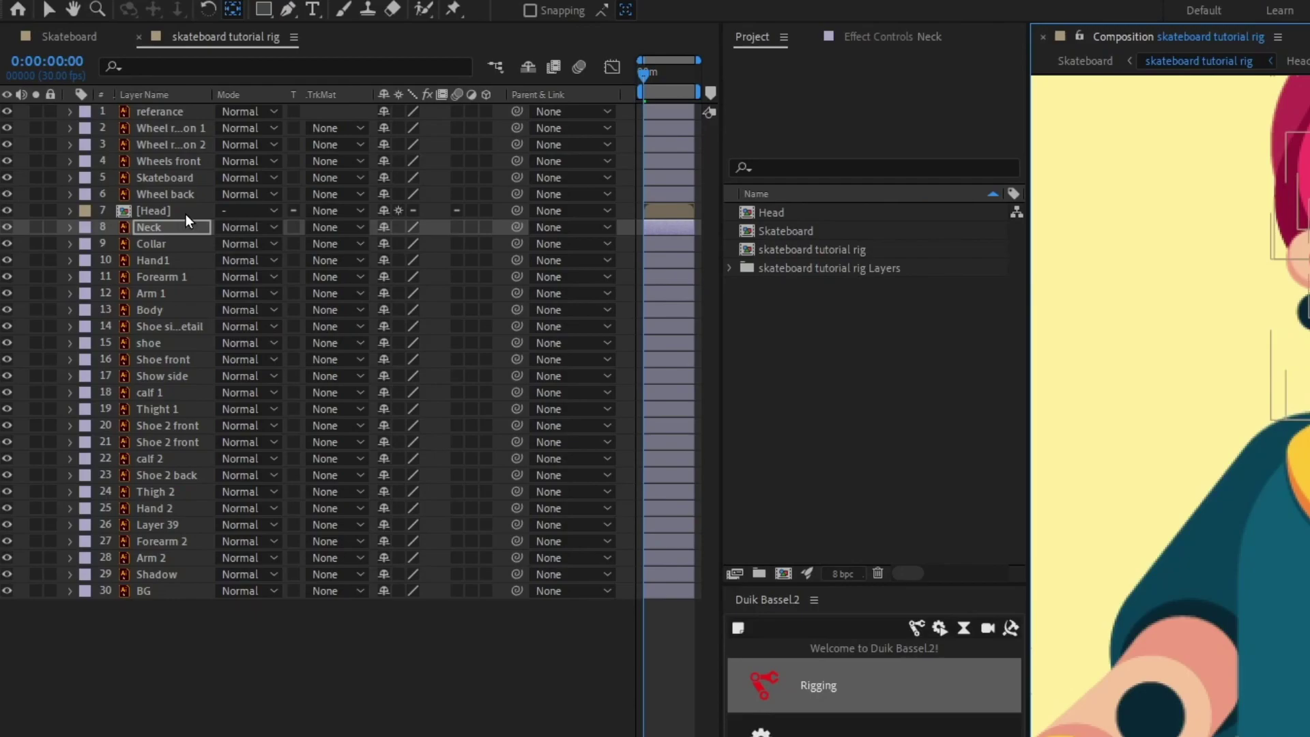
left_click(186, 215)
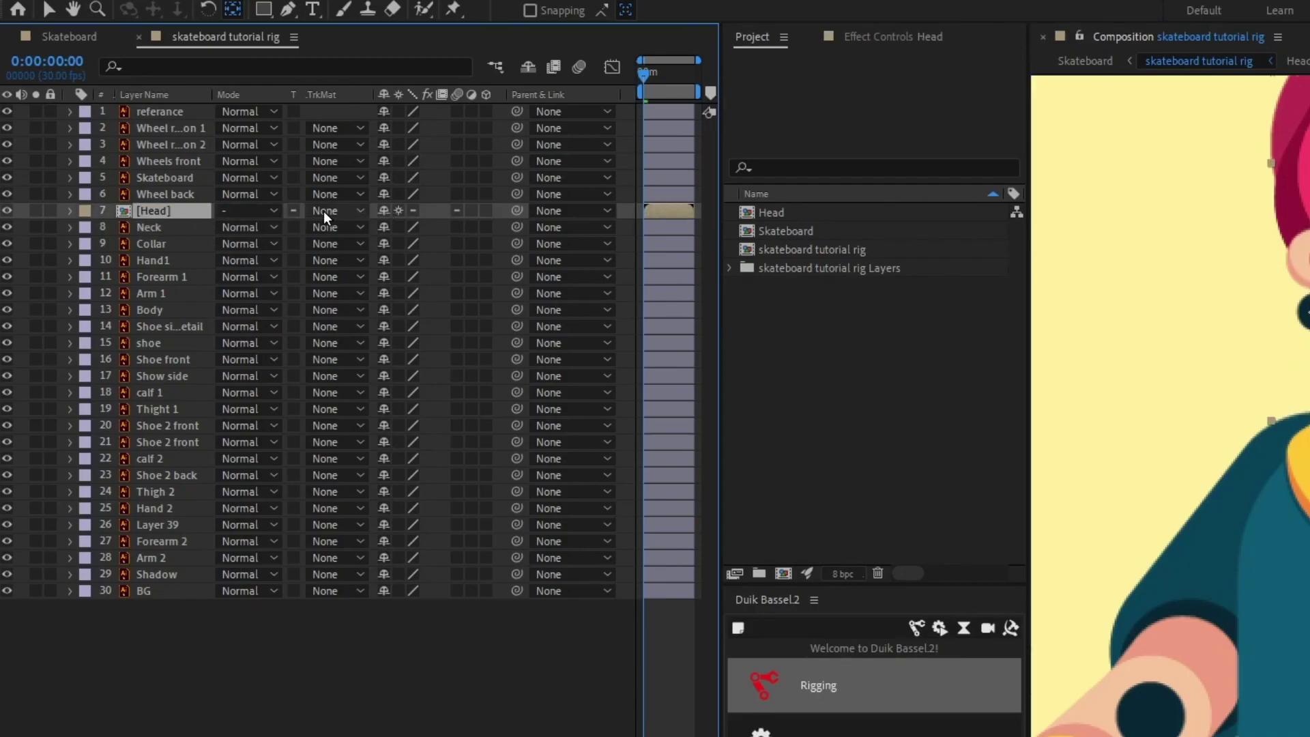
left_click_drag(517, 211, 239, 227)
Lower the Body anchor point toward the belt with Pan Behind, then parent Neck to Body
left_click(183, 228)
left_click(150, 311)
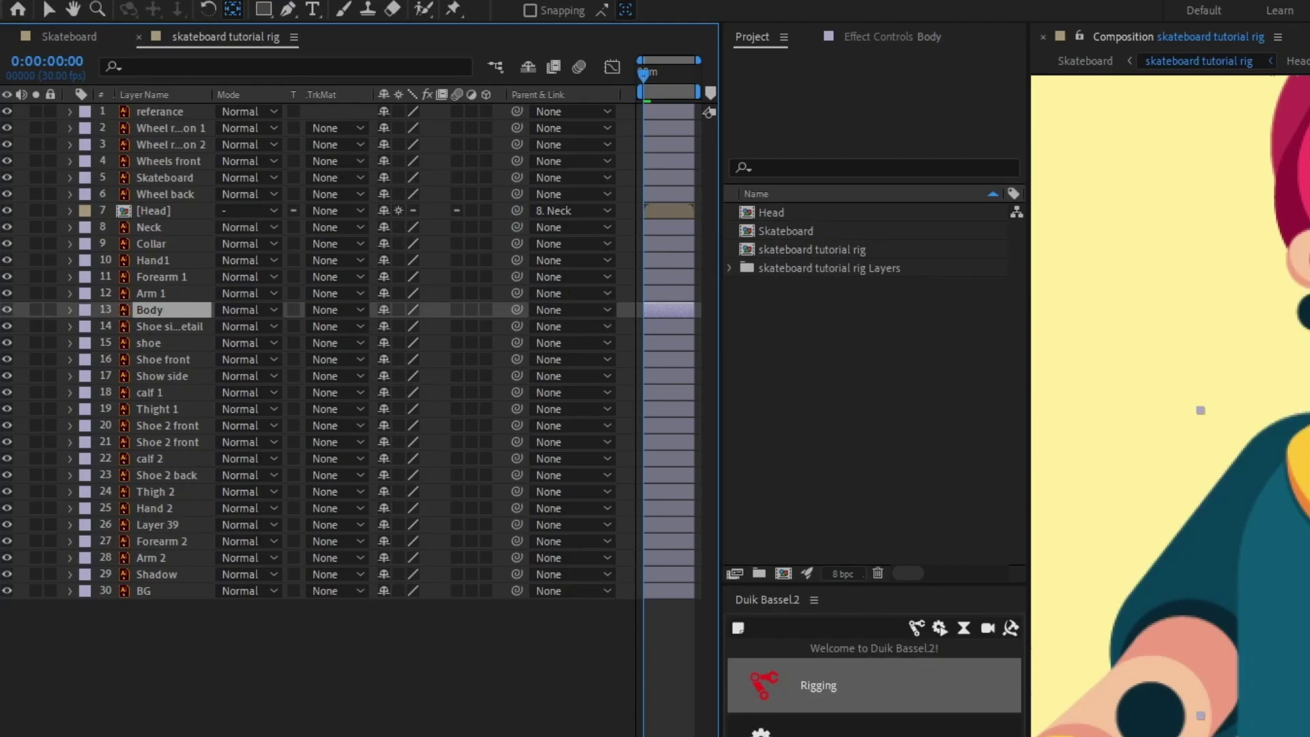
key("y")
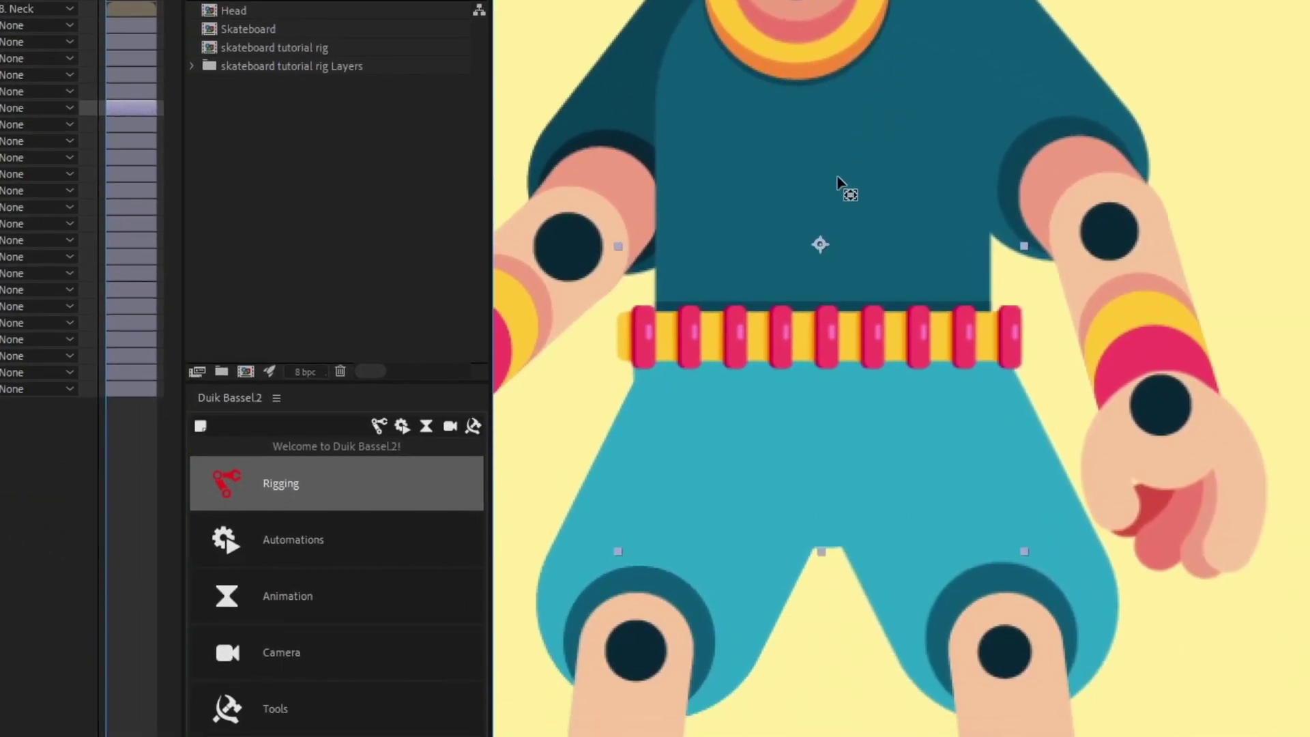
left_click_drag(820, 243, 801, 507)
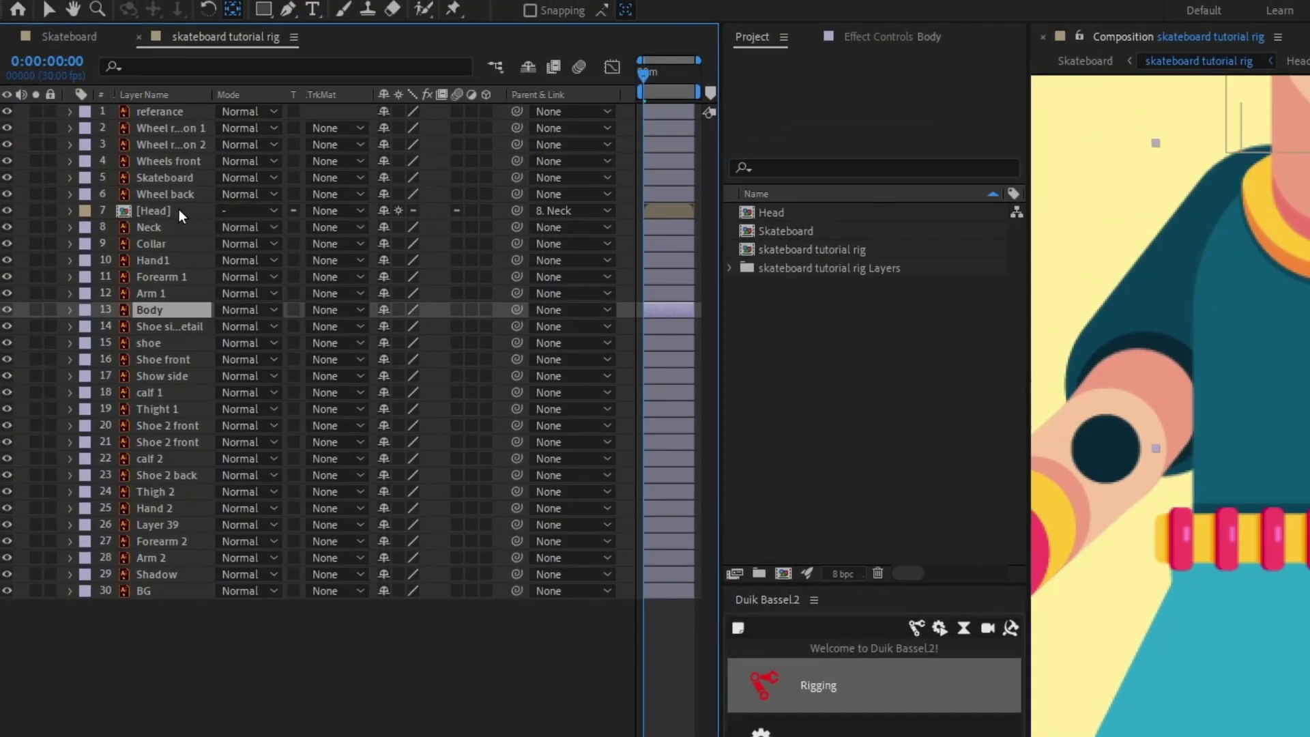
left_click(179, 210)
left_click(186, 230)
left_click_drag(517, 227, 176, 312)
Pan the composition view and toggle the layer column between source names and layer names
scroll(1201, 342, "down", 1)
key("h")
left_click_drag(1202, 342, 1221, 384)
left_click(170, 95)
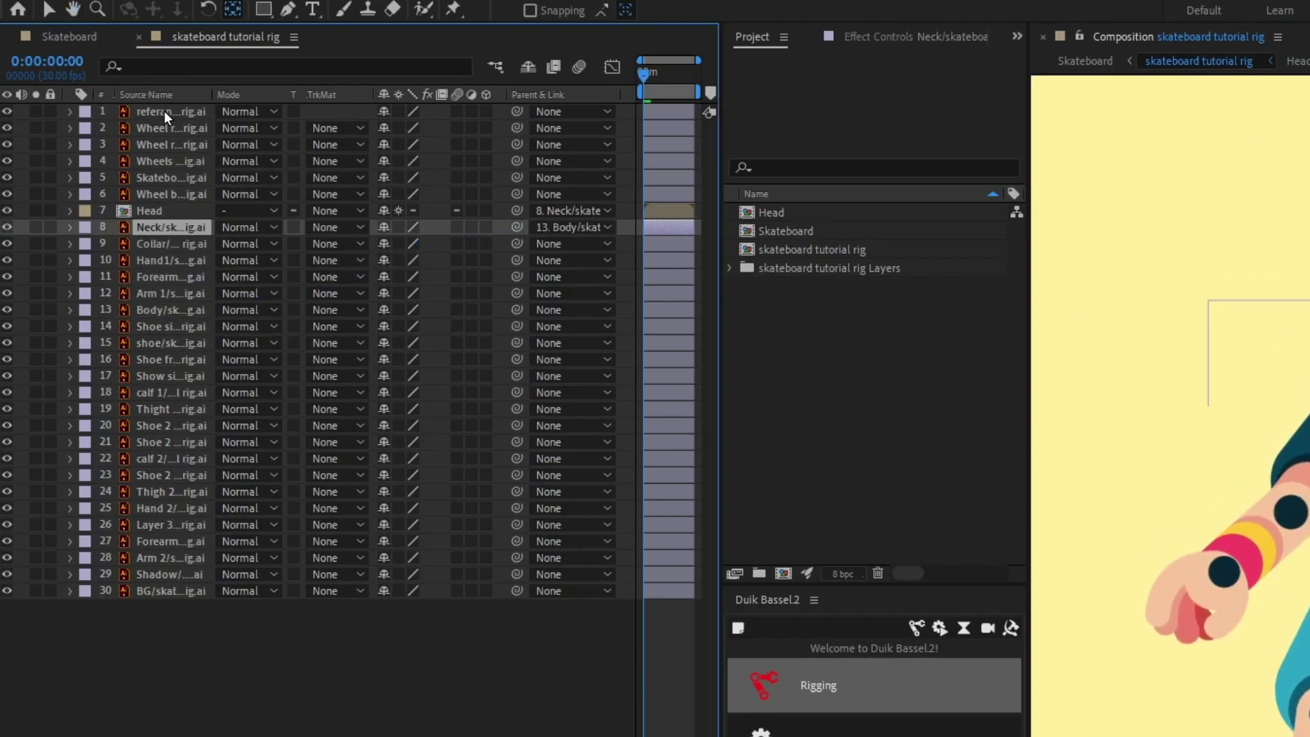
left_click(164, 111)
left_click(164, 97)
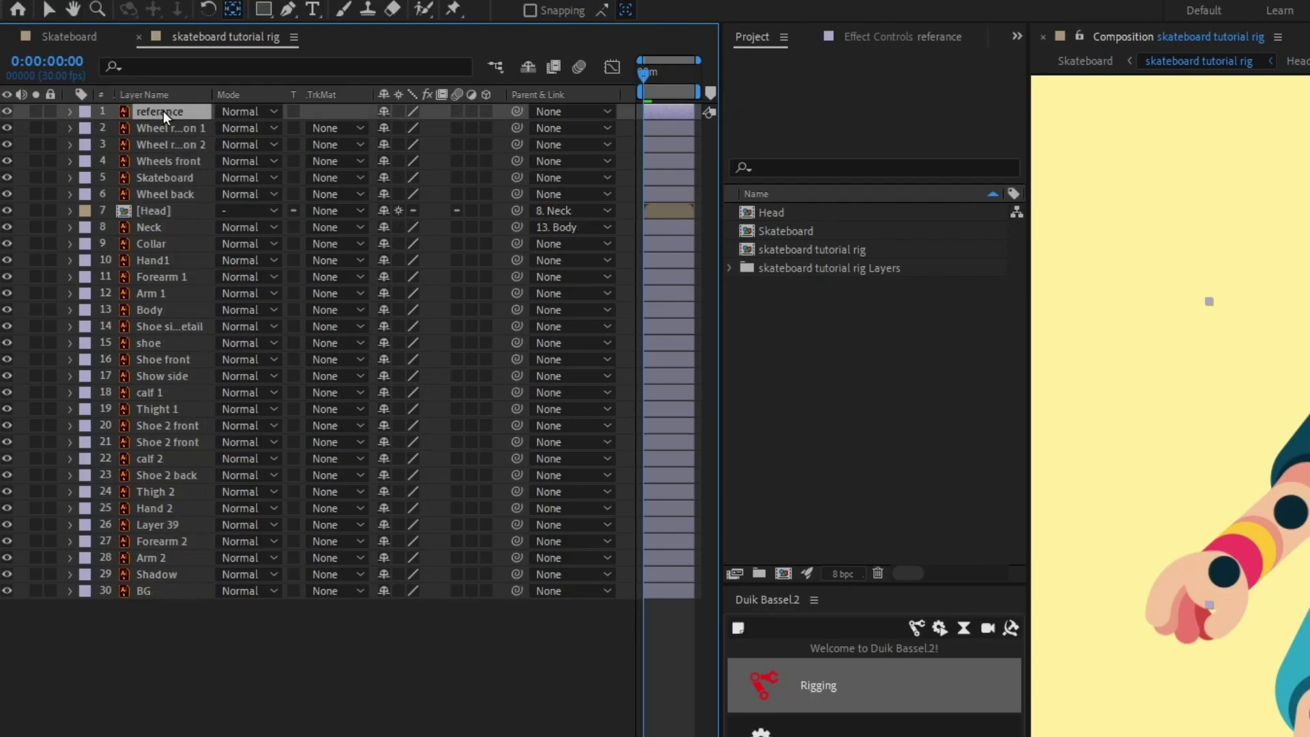
Convert the referance layer into a shape outlines layer, delete the original, and open Duik Rigging
right_click(164, 111)
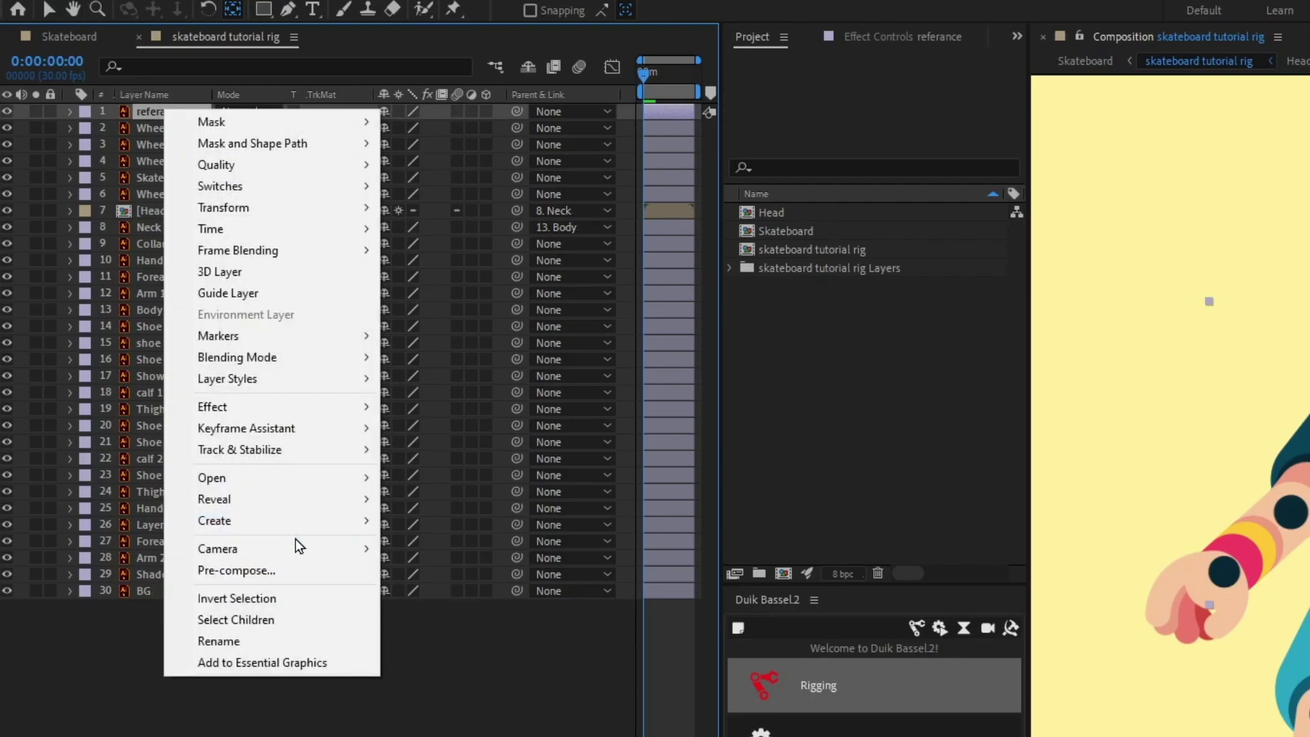
mouse_move(293, 520)
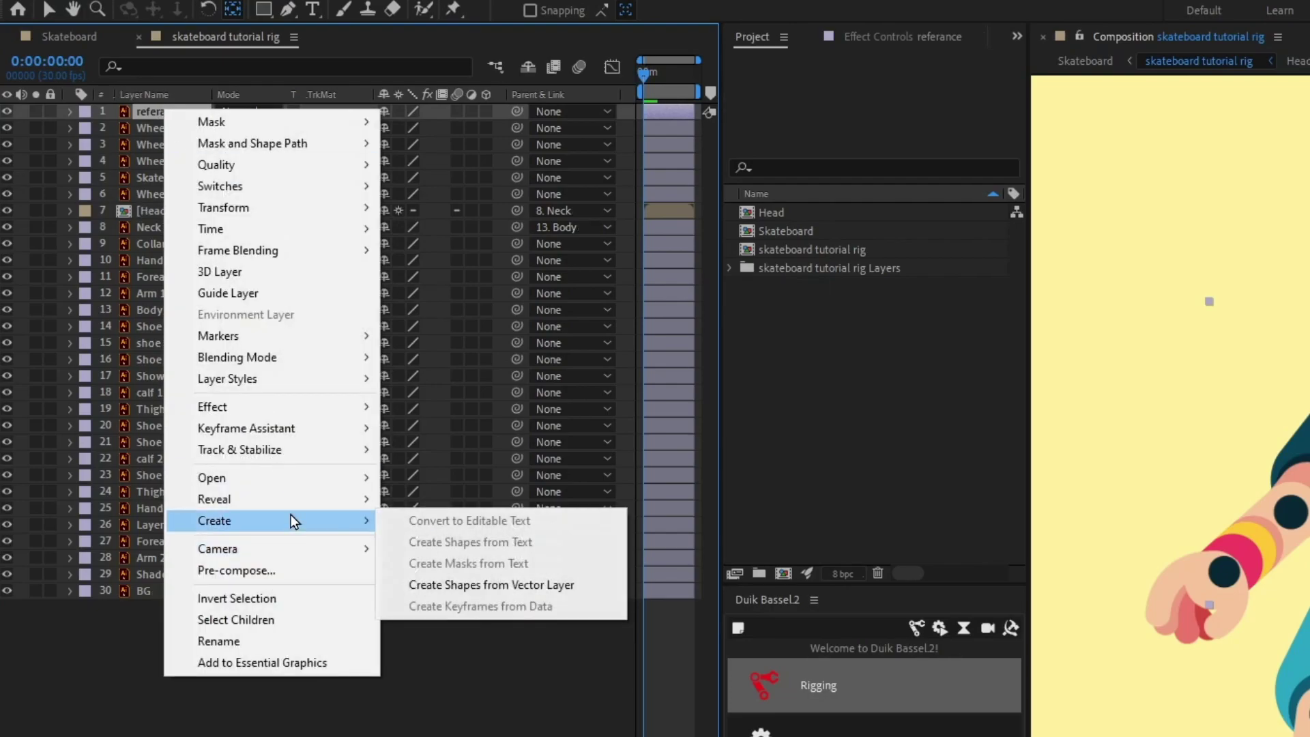
left_click(470, 585)
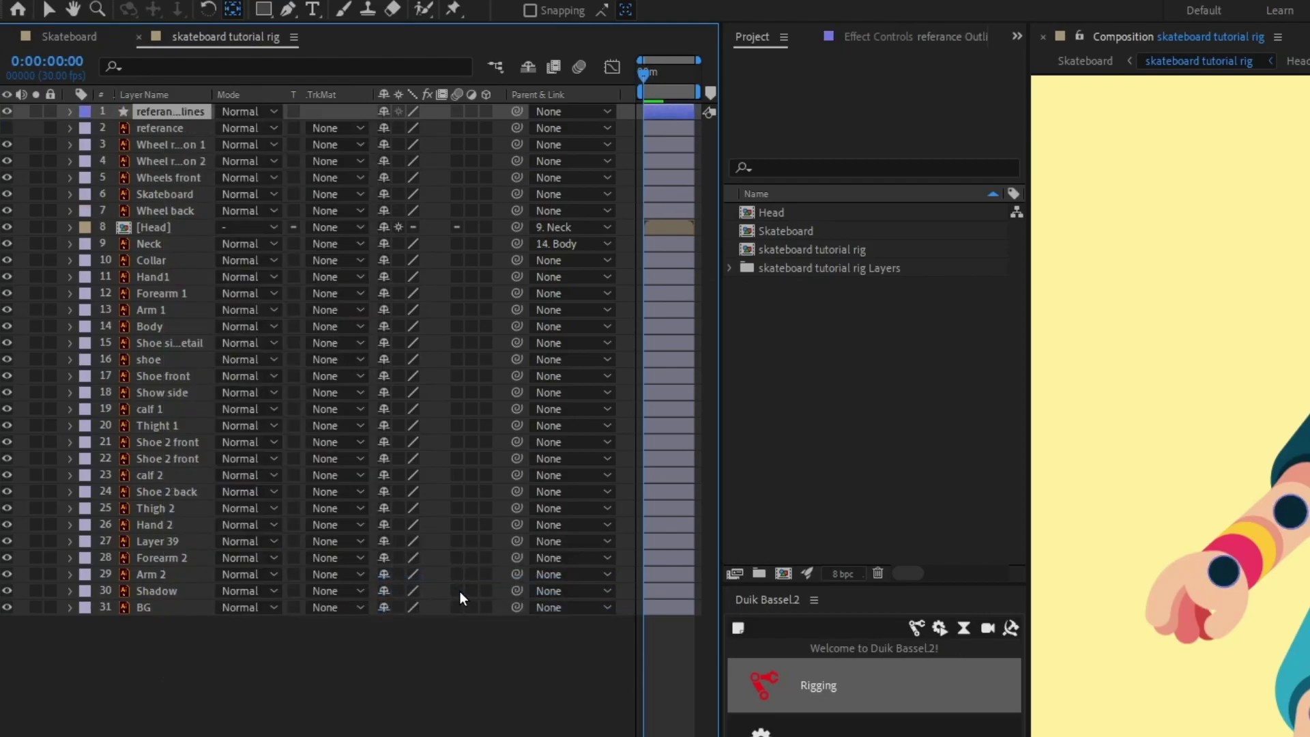
left_click(162, 127)
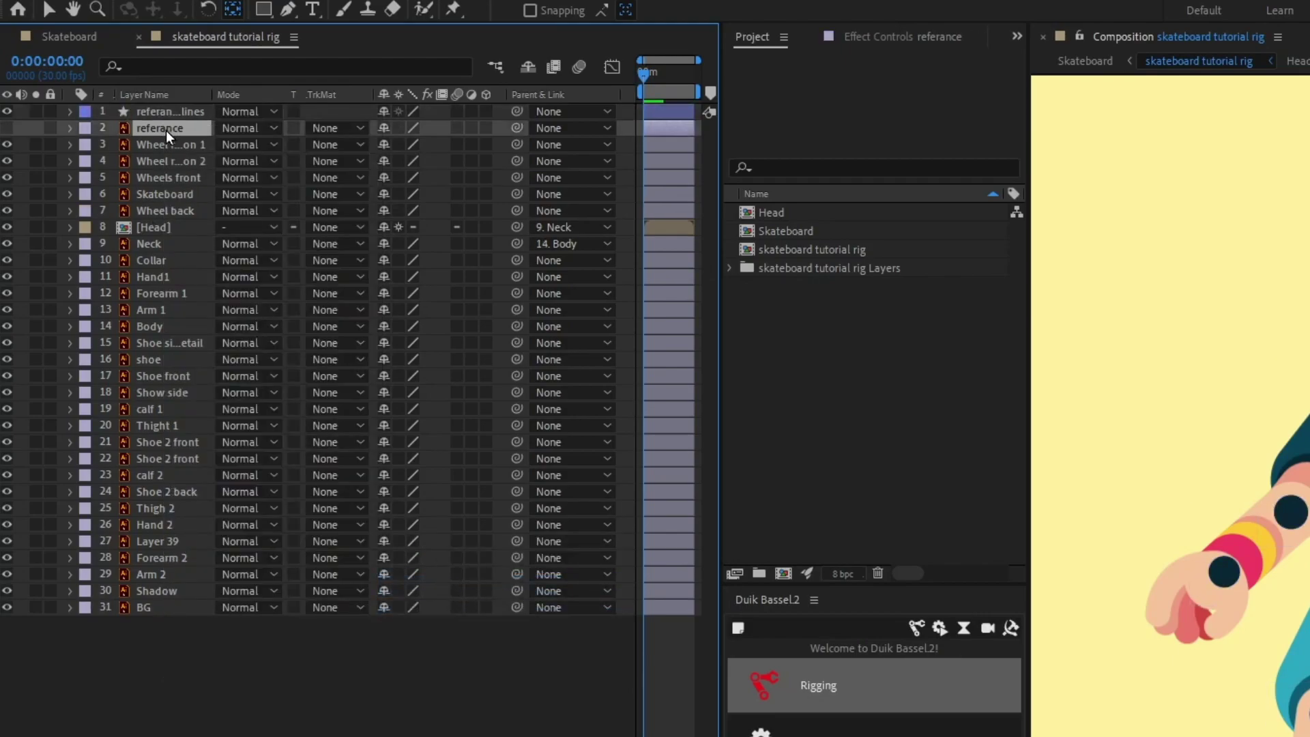
key("Delete")
left_click(169, 112)
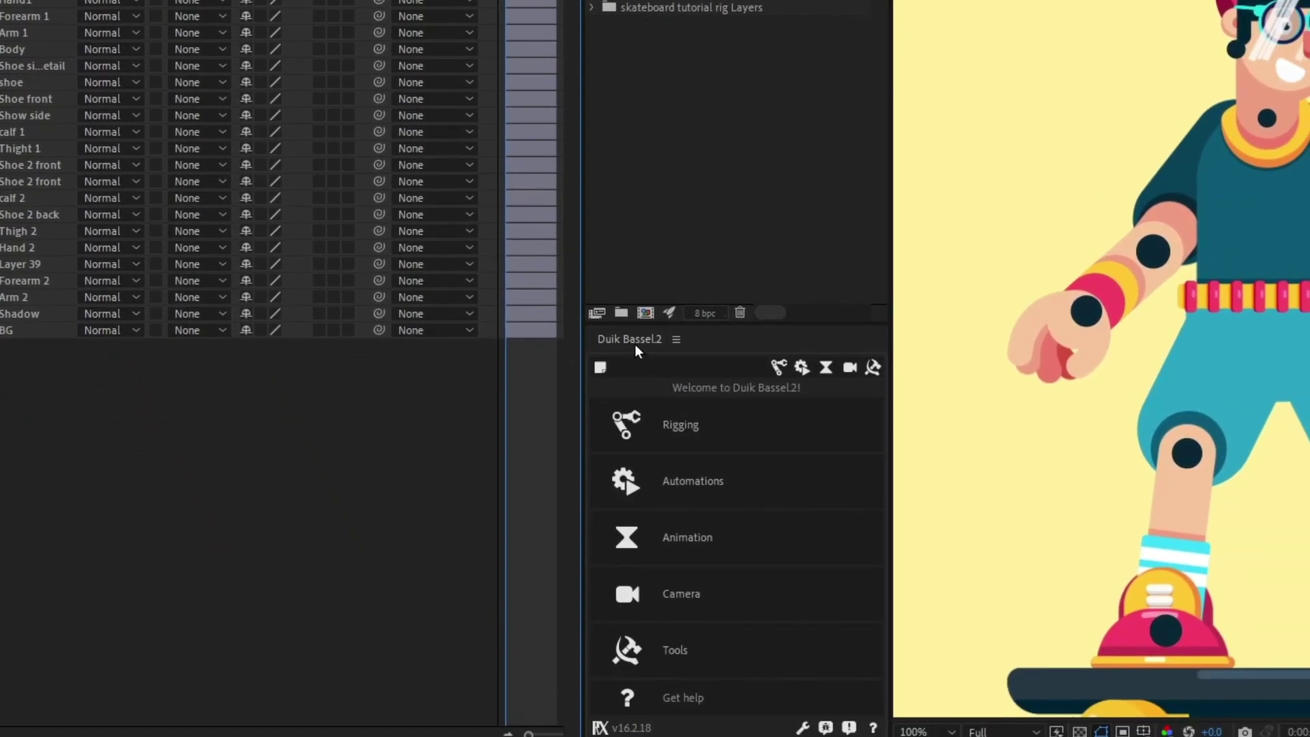
left_click(775, 368)
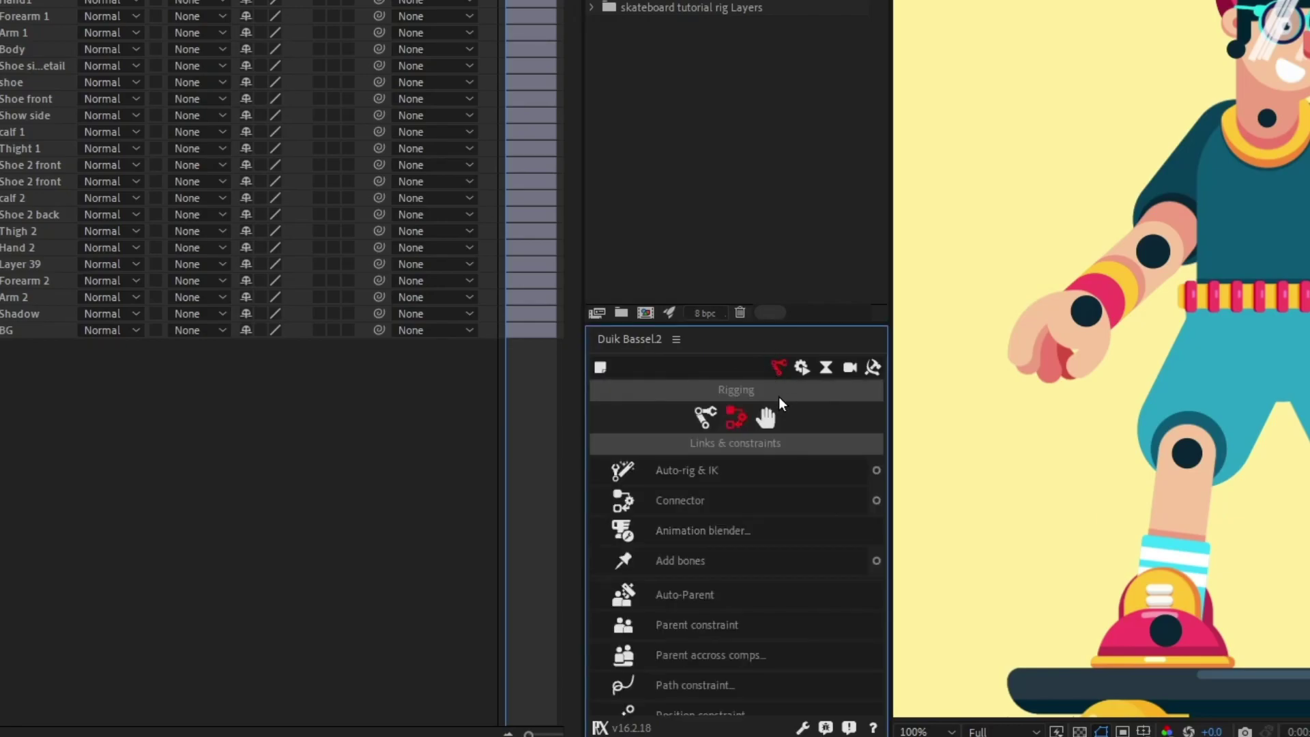
Create a Duik arm structure, move it below Collar, and solo it with the Arm 1 layers
left_click(704, 418)
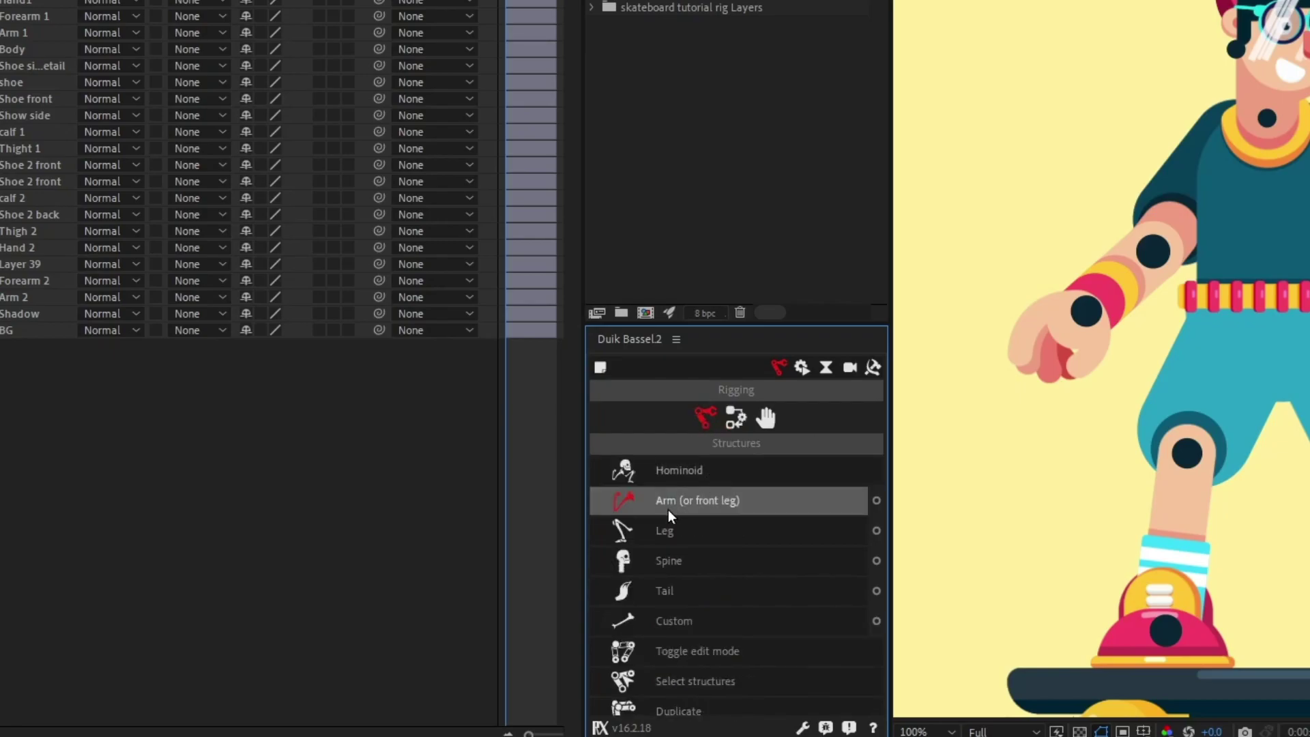
left_click(669, 511)
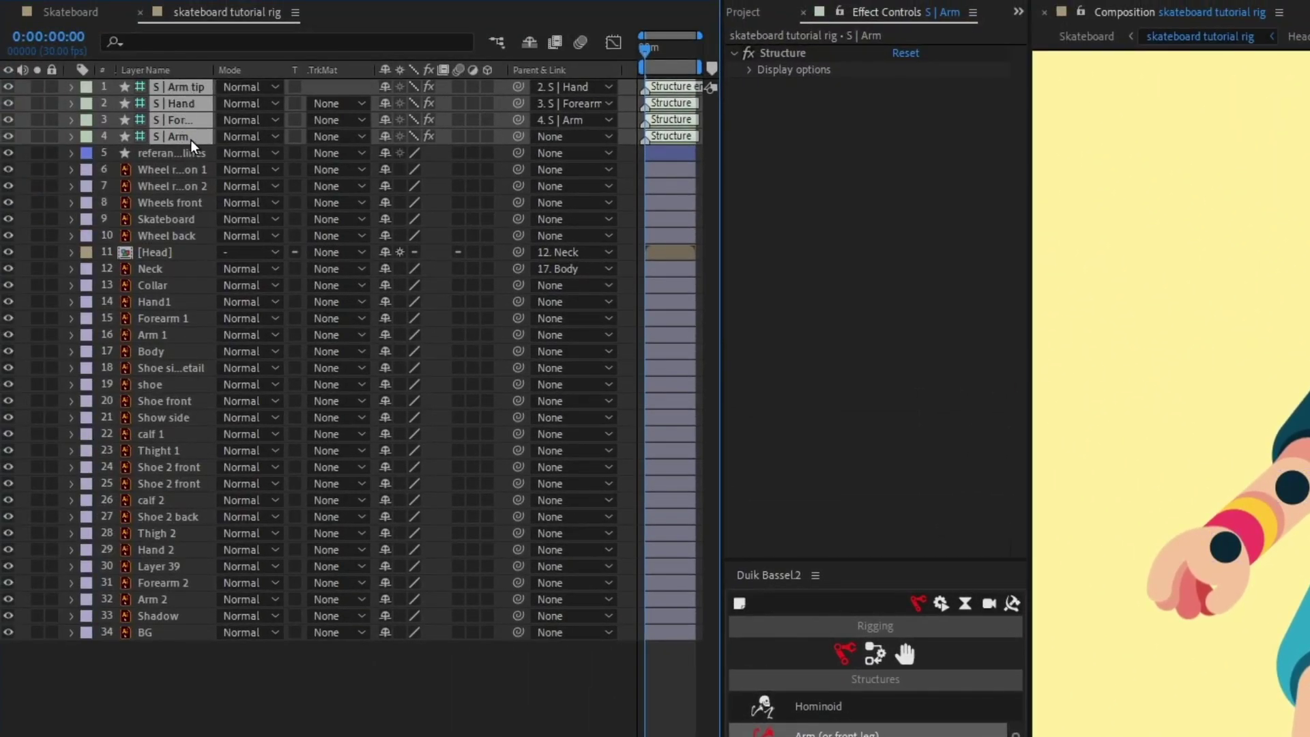
left_click_drag(190, 139, 215, 286)
left_click(159, 335, "shift")
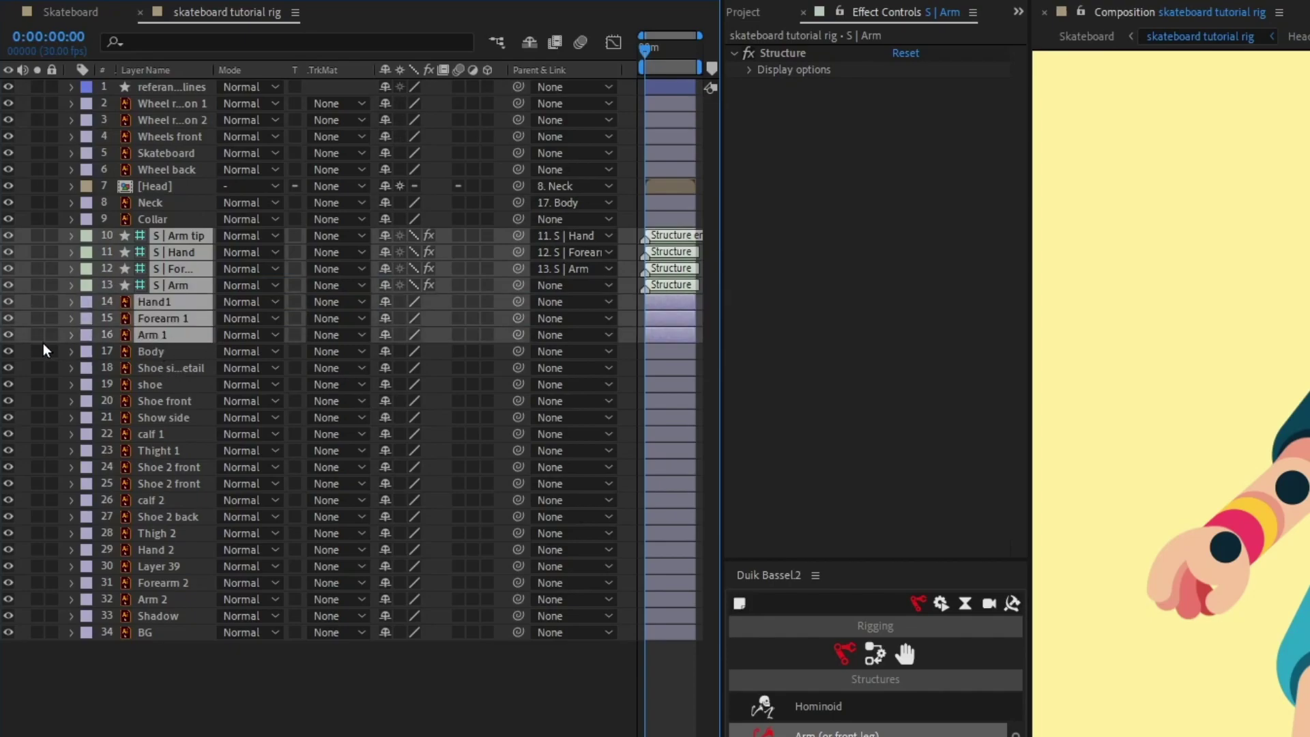
left_click(39, 333)
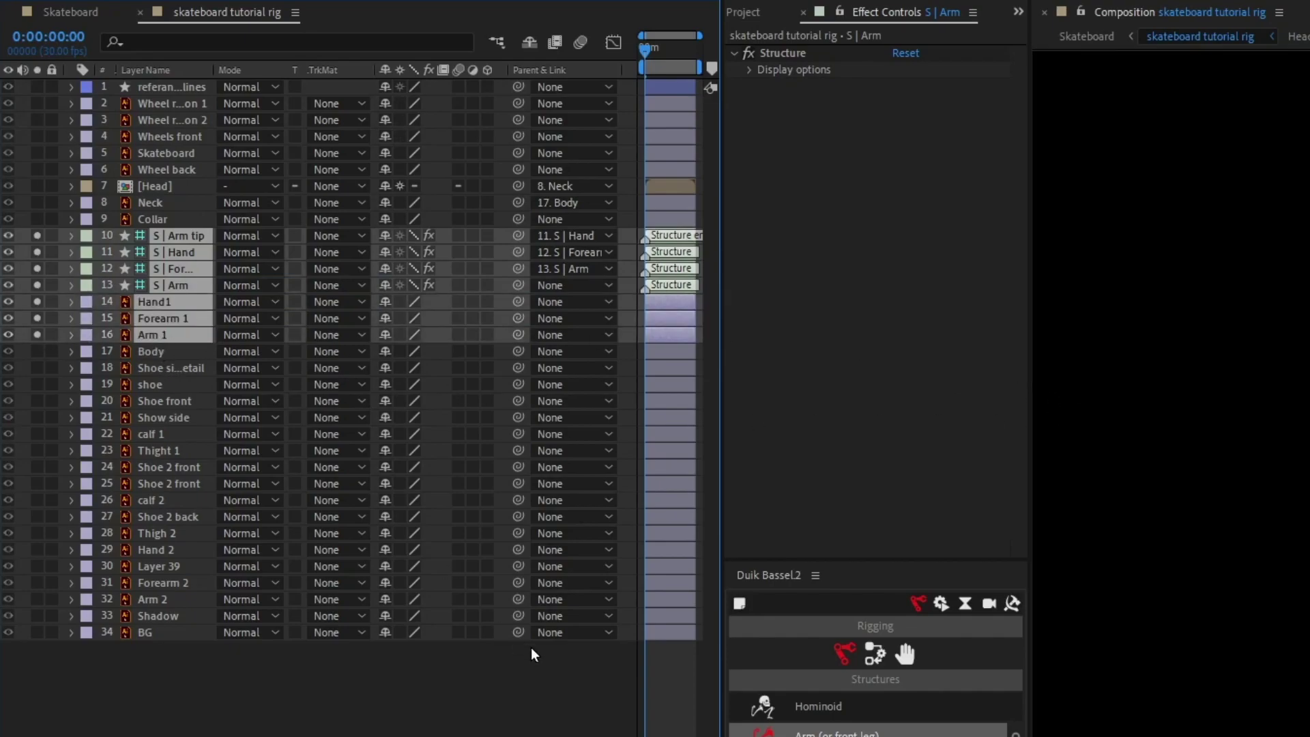
left_click(436, 687)
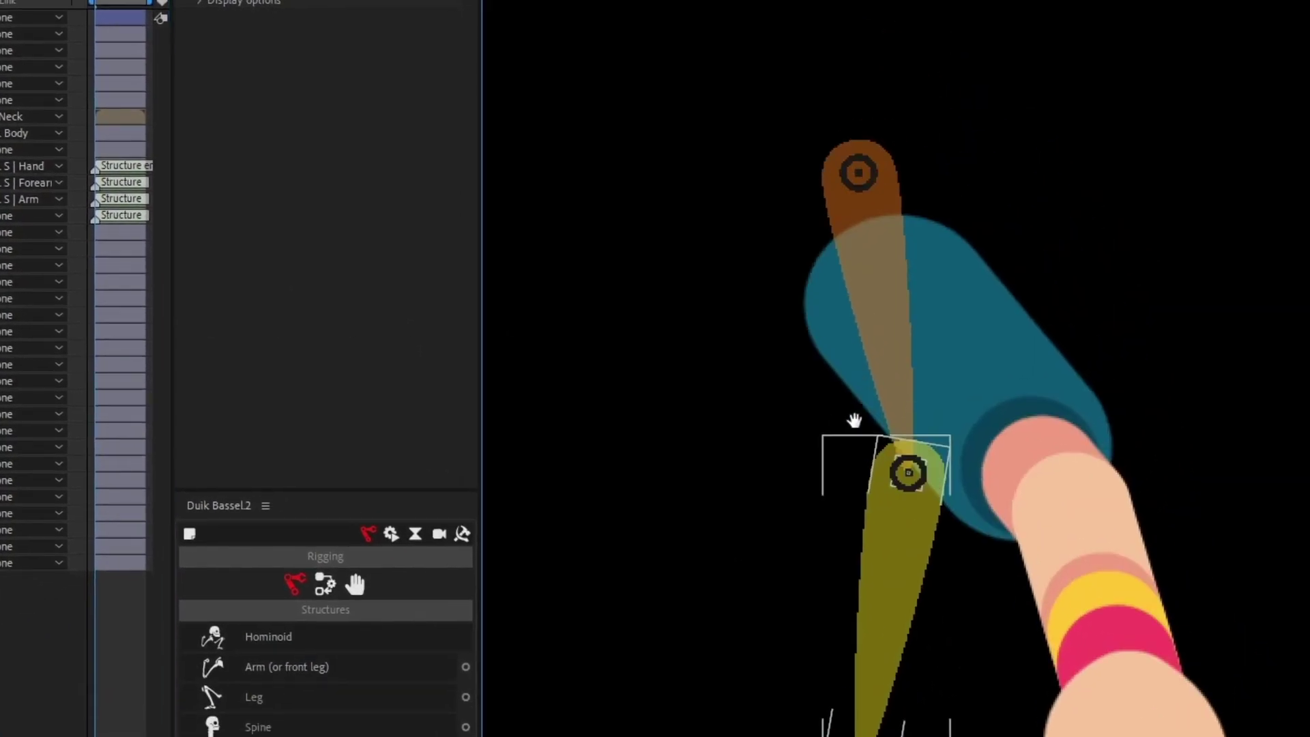
Align the arm, forearm and hand bones to the shoulder, elbow and wrist of Arm 1
left_click_drag(854, 419, 800, 503)
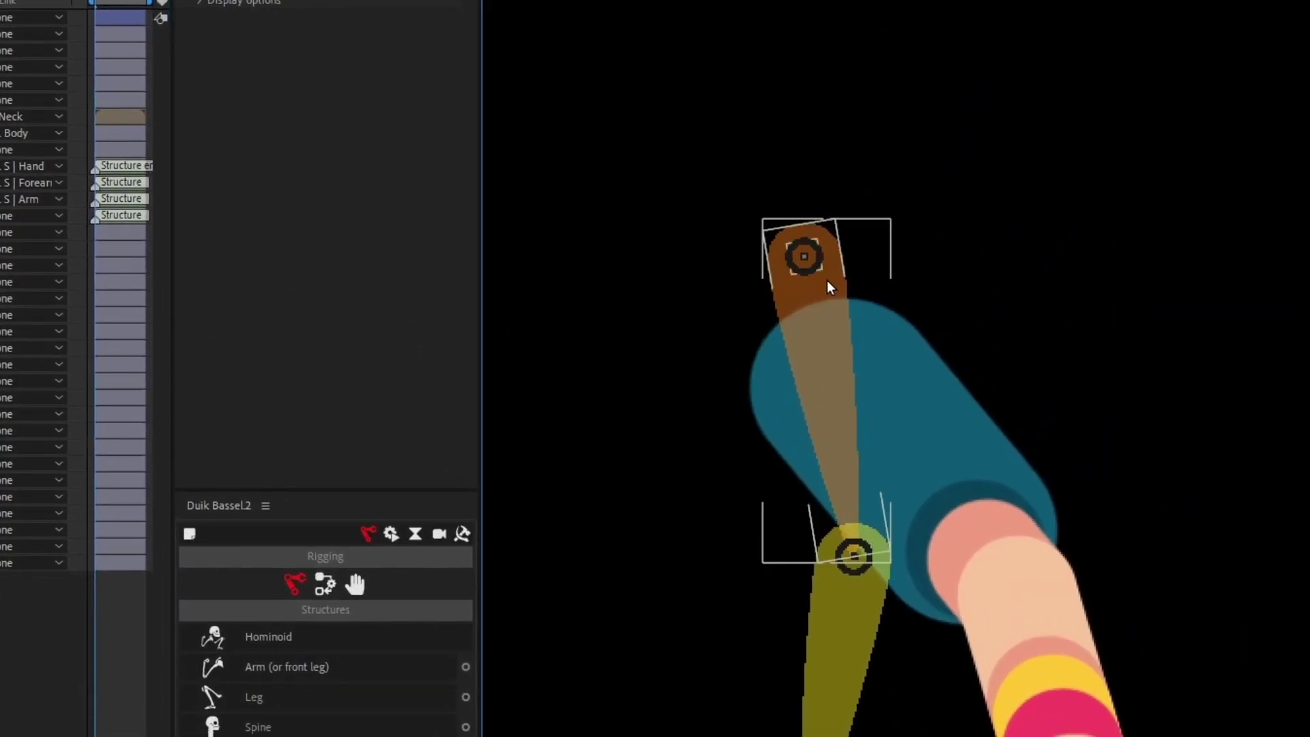
left_click_drag(819, 282, 757, 172)
left_click_drag(793, 446, 785, 193)
left_click_drag(735, 490, 833, 367)
left_click_drag(930, 462, 828, 520)
scroll(1044, 549, "down", 2)
left_click(163, 266)
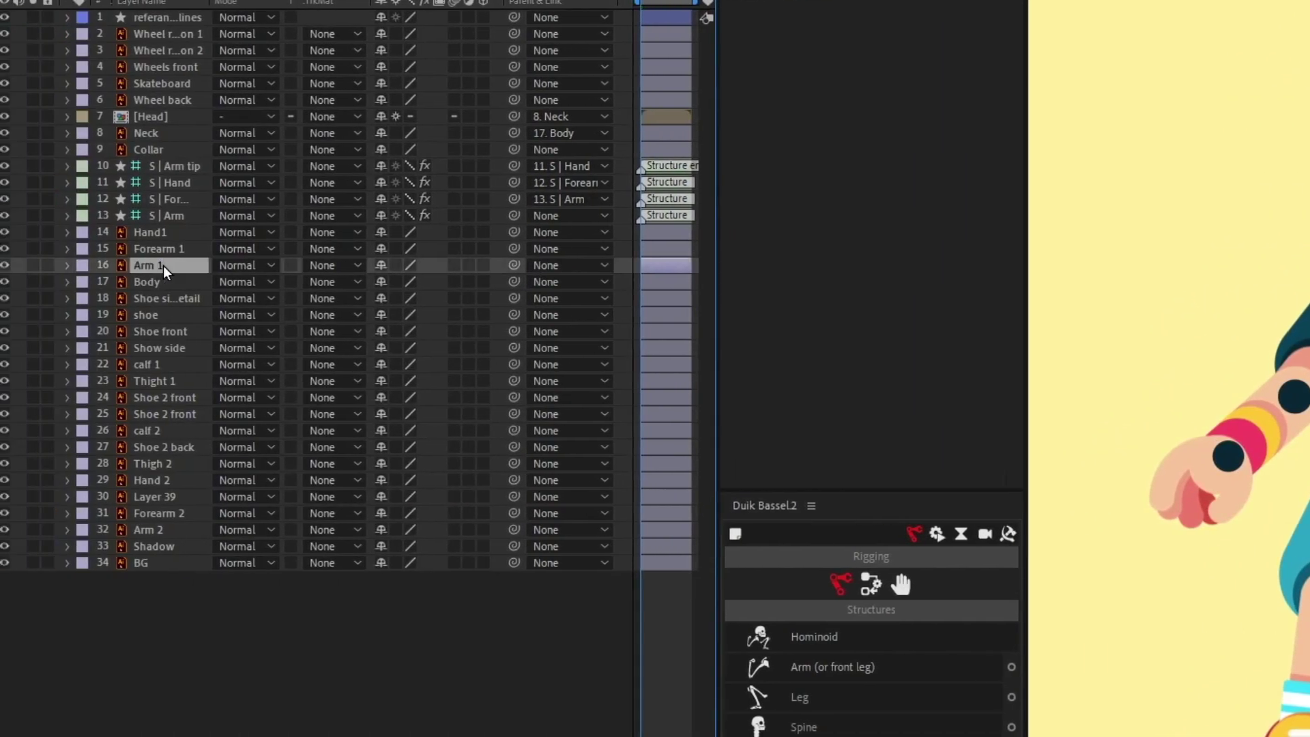
Parent Arm 1, Forearm 1 and Hand1 to the S | Arm, S | Forearm and S | Hand structures
left_click_drag(515, 266, 200, 220)
key("ctrl+Up")
left_click_drag(514, 248, 164, 200)
left_click(159, 236)
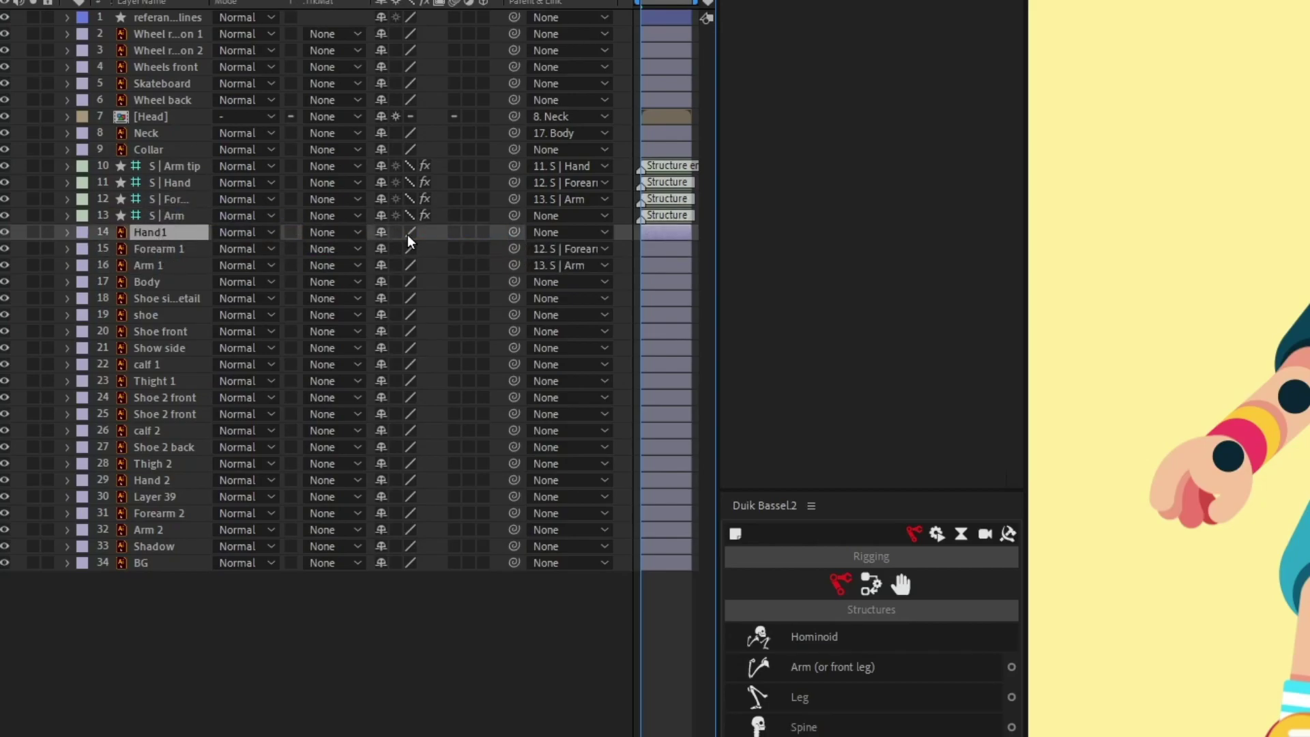
left_click_drag(514, 232, 171, 186)
Auto-rig the four arm structures with Duik IK, creating the C | Hand controller
left_click(166, 215)
left_click(181, 164, "shift")
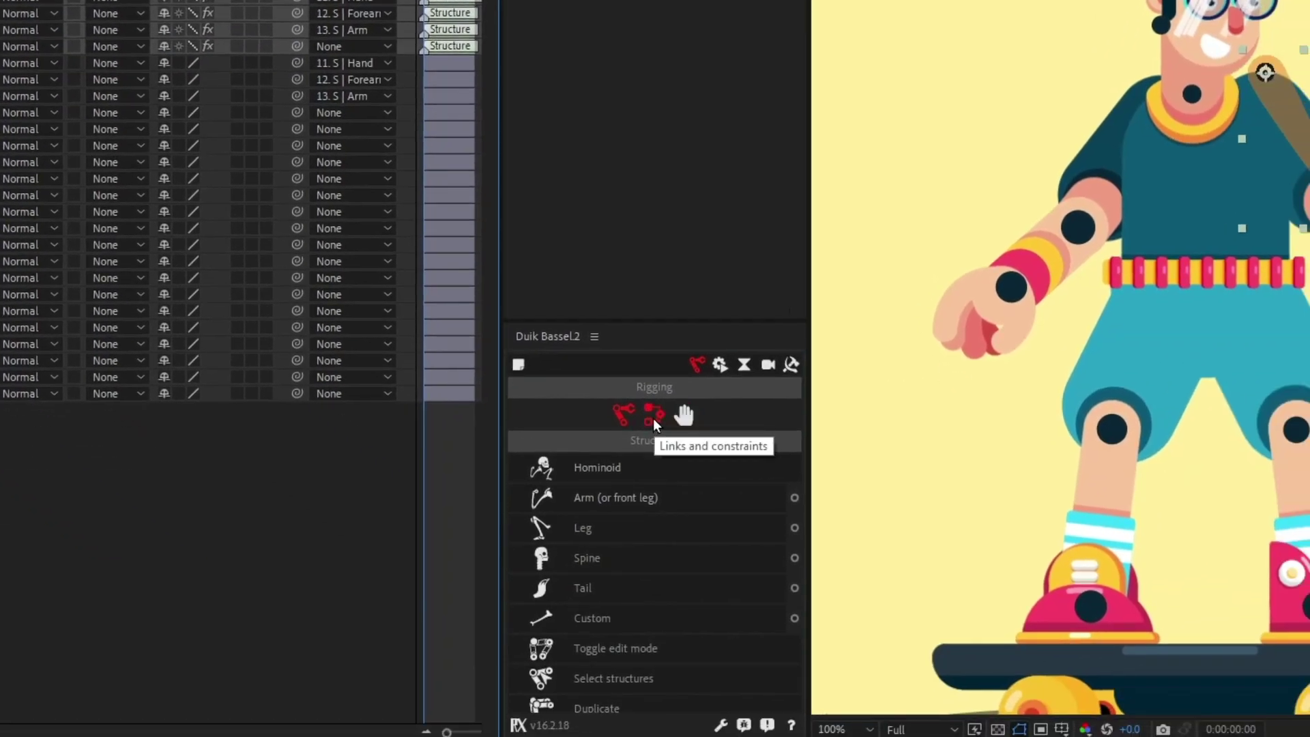
left_click(655, 415)
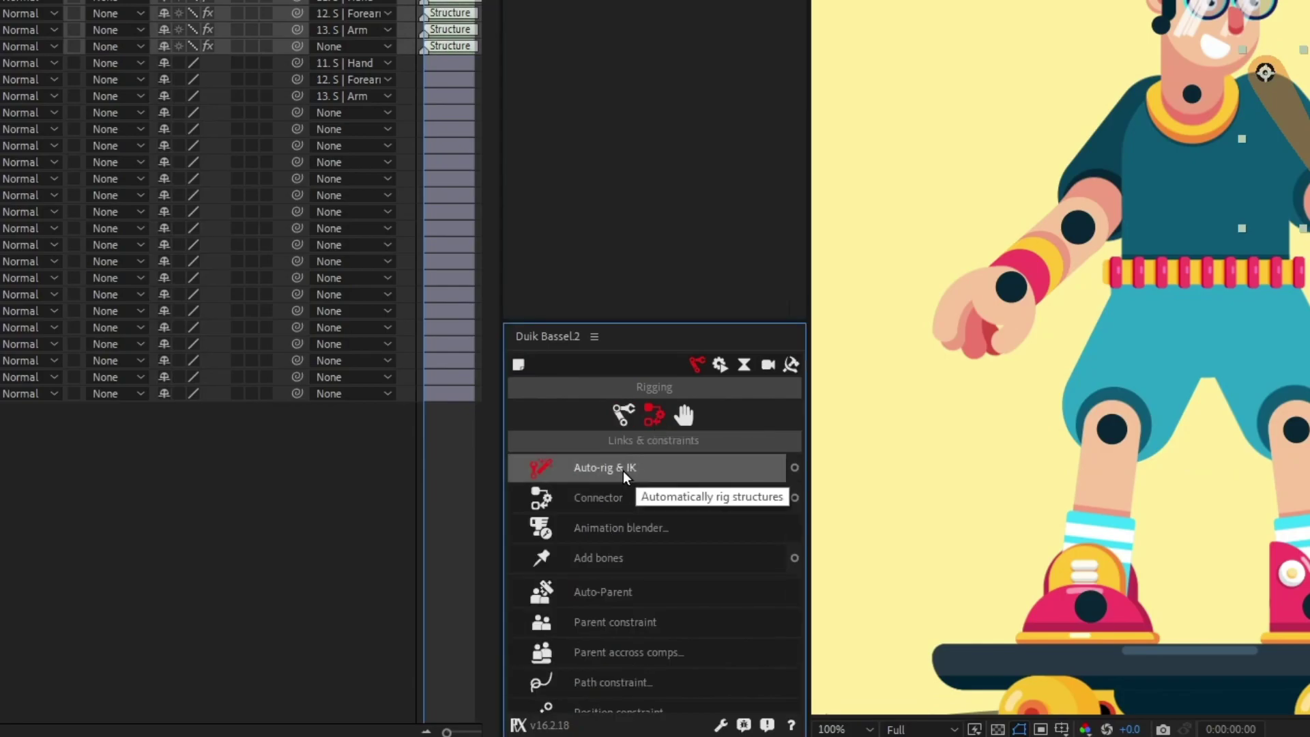
left_click(624, 470)
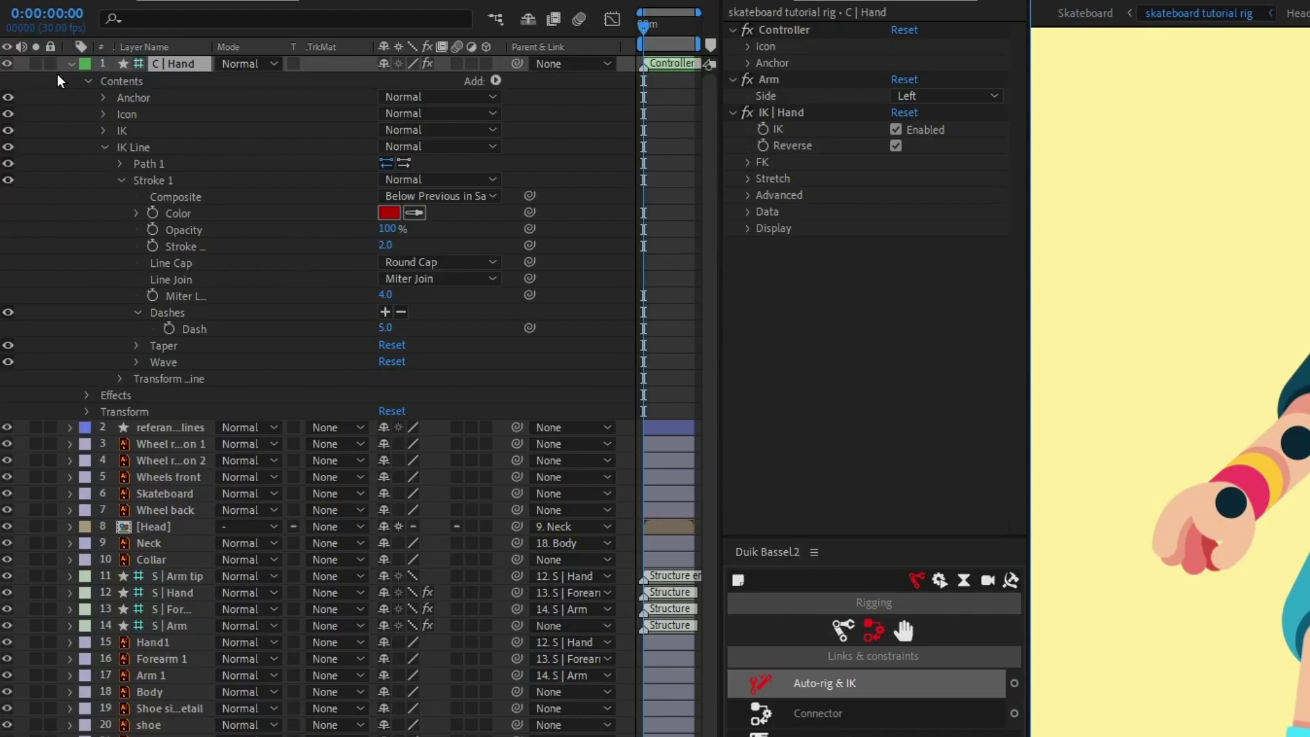
left_click(72, 64)
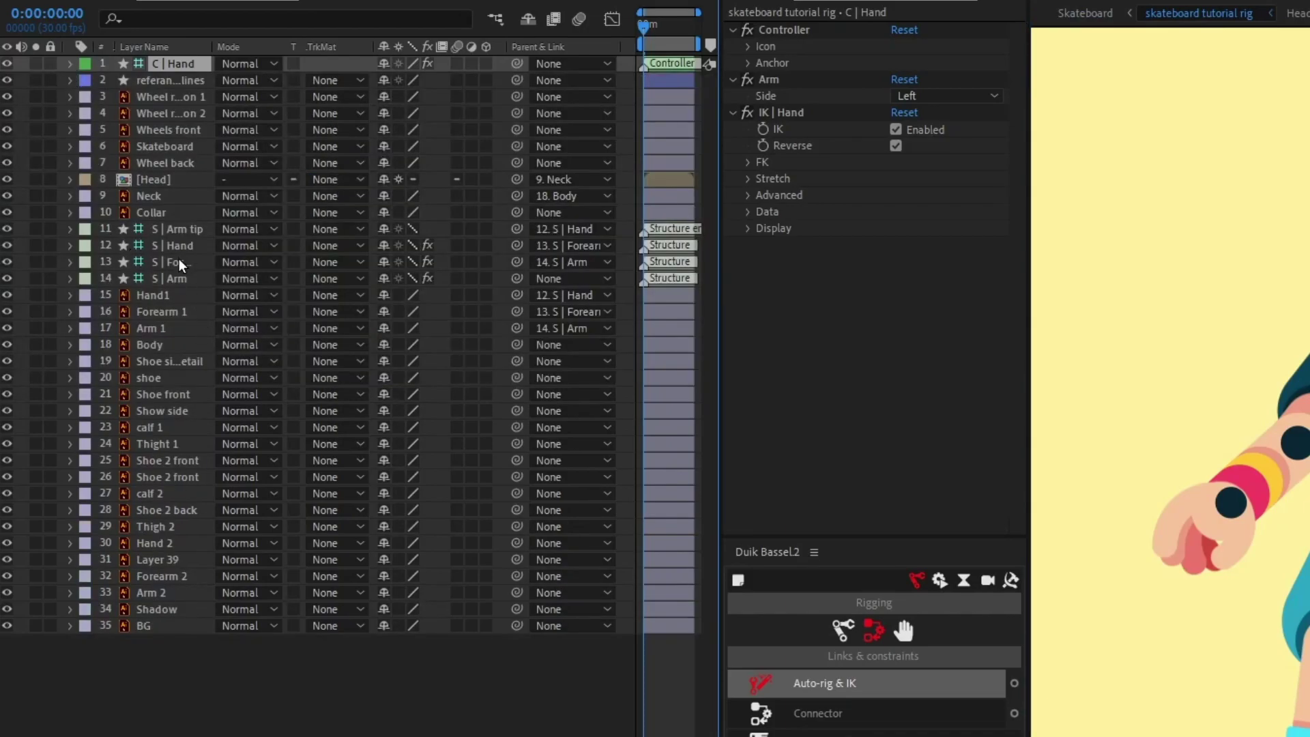
Parent S | Arm to Body, then hide the arm structures from render and set them shy
left_click(180, 277)
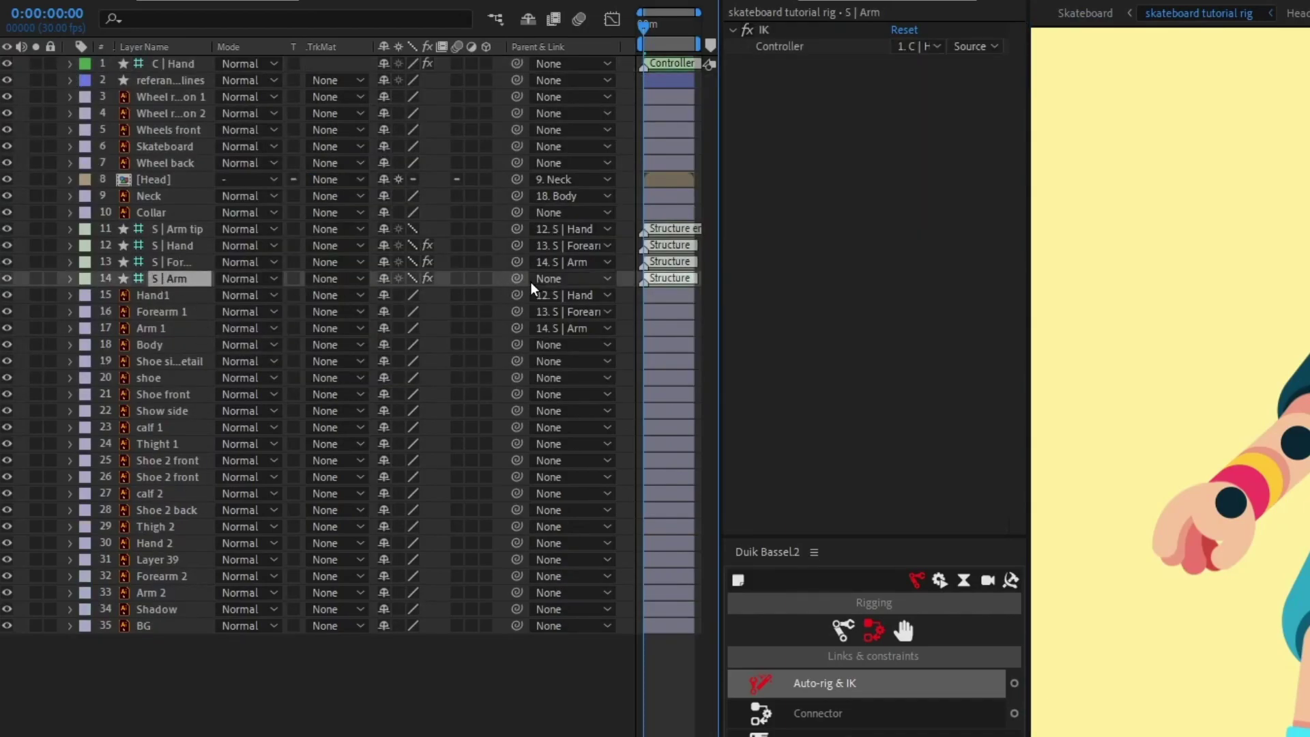
left_click_drag(517, 279, 171, 341)
left_click(182, 229, "shift")
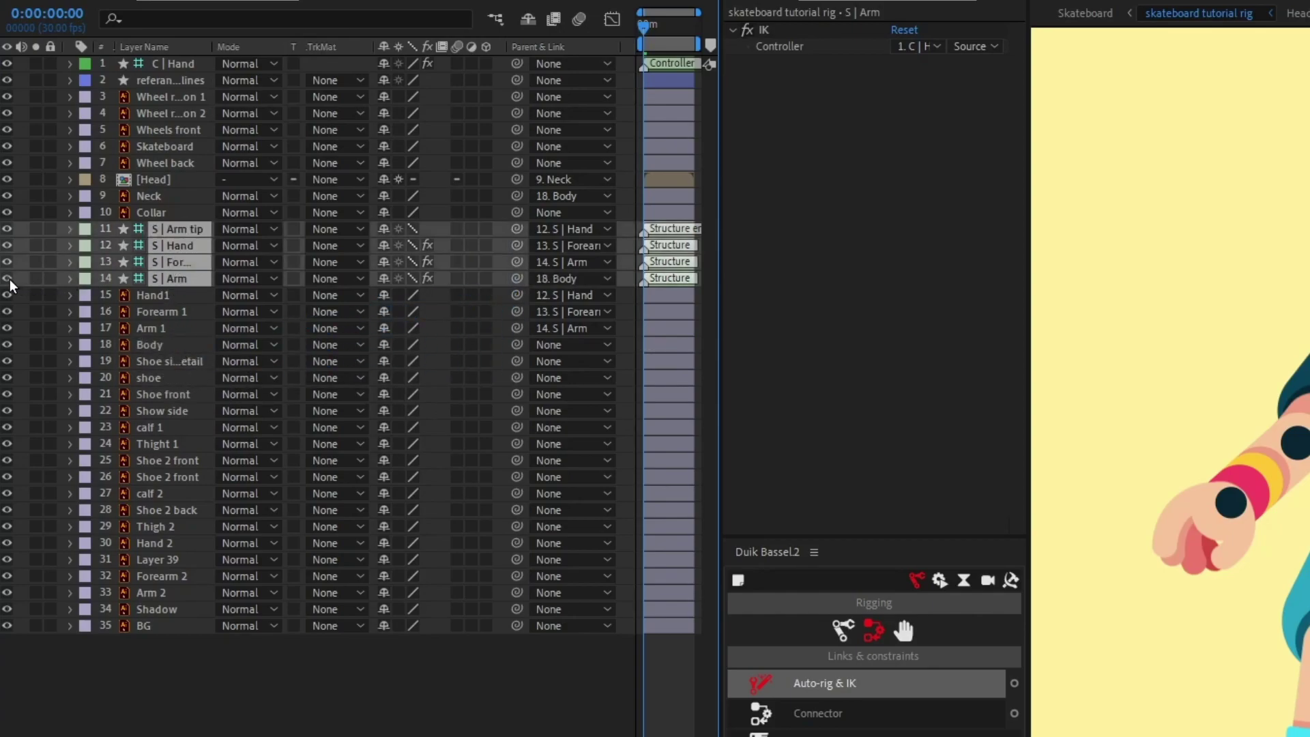
left_click_drag(5, 280, 5, 229)
left_click(384, 279)
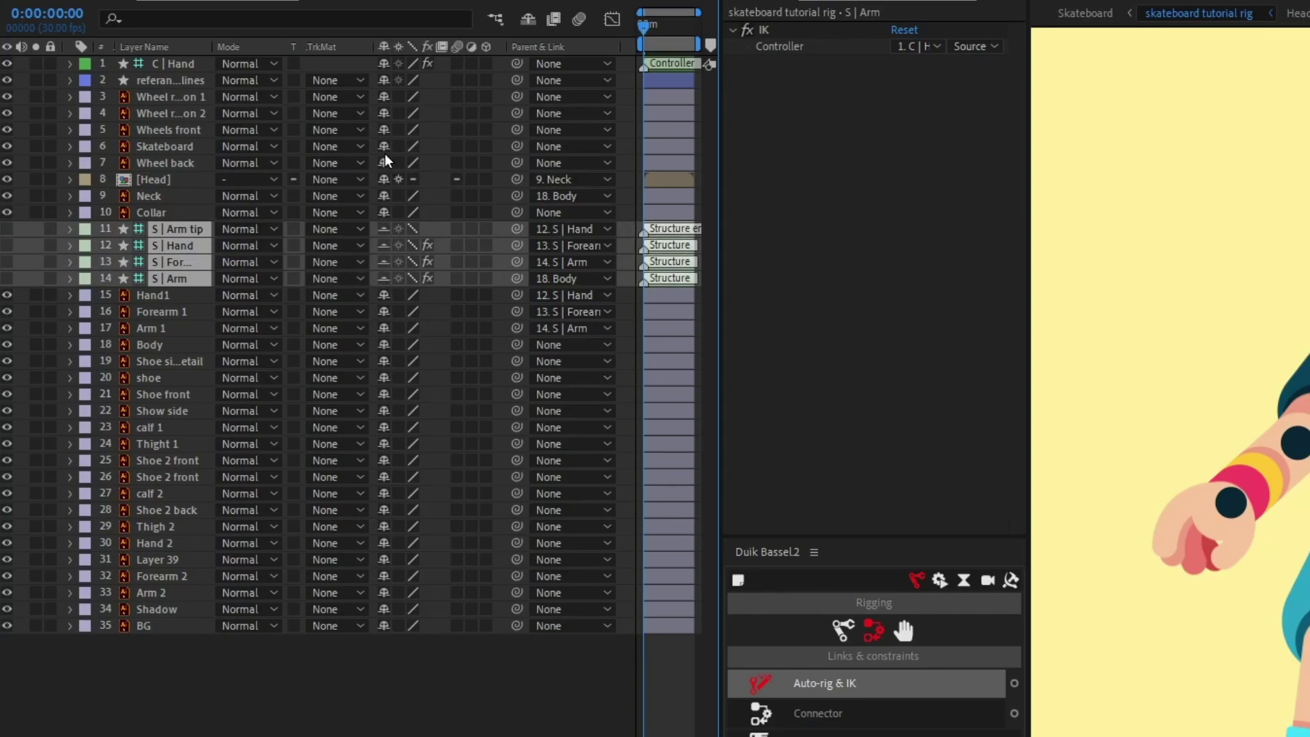
left_click(529, 28)
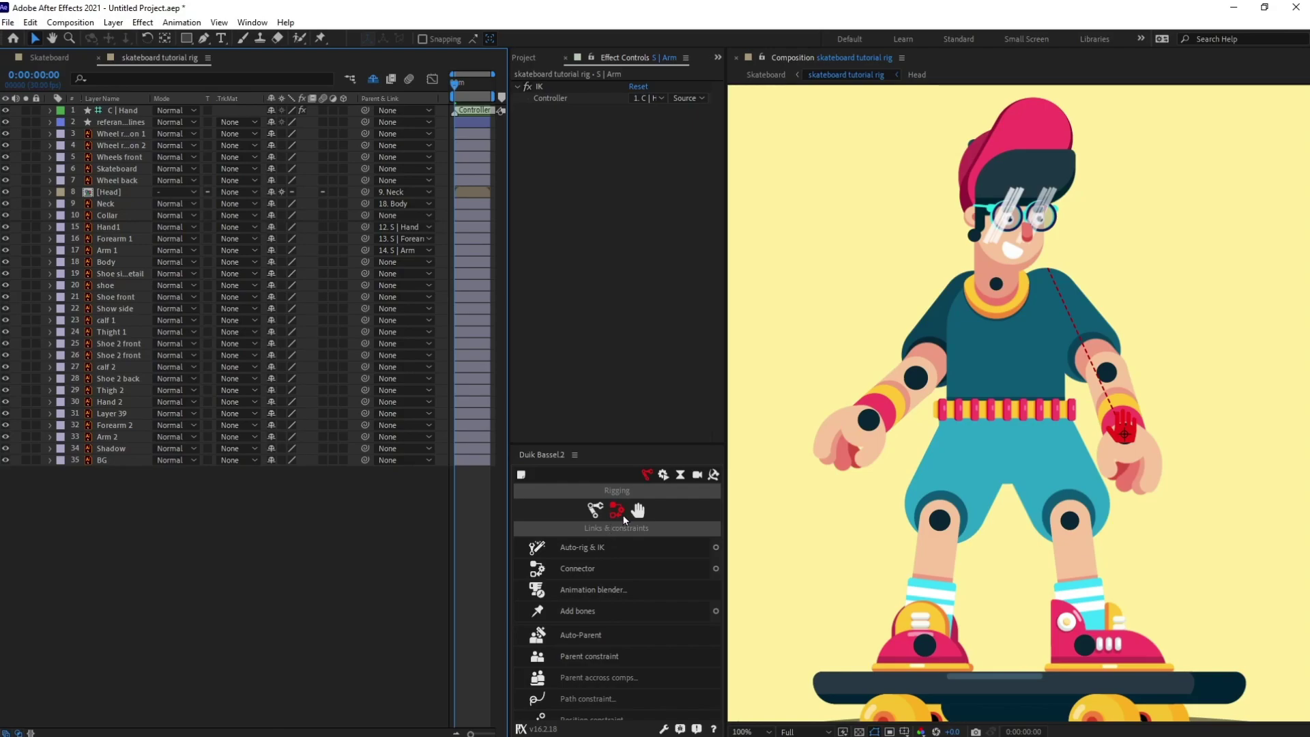
Create a second Duik arm structure, move it below Layer 39, solo the second arm, and delete Layer 39
left_click(588, 548)
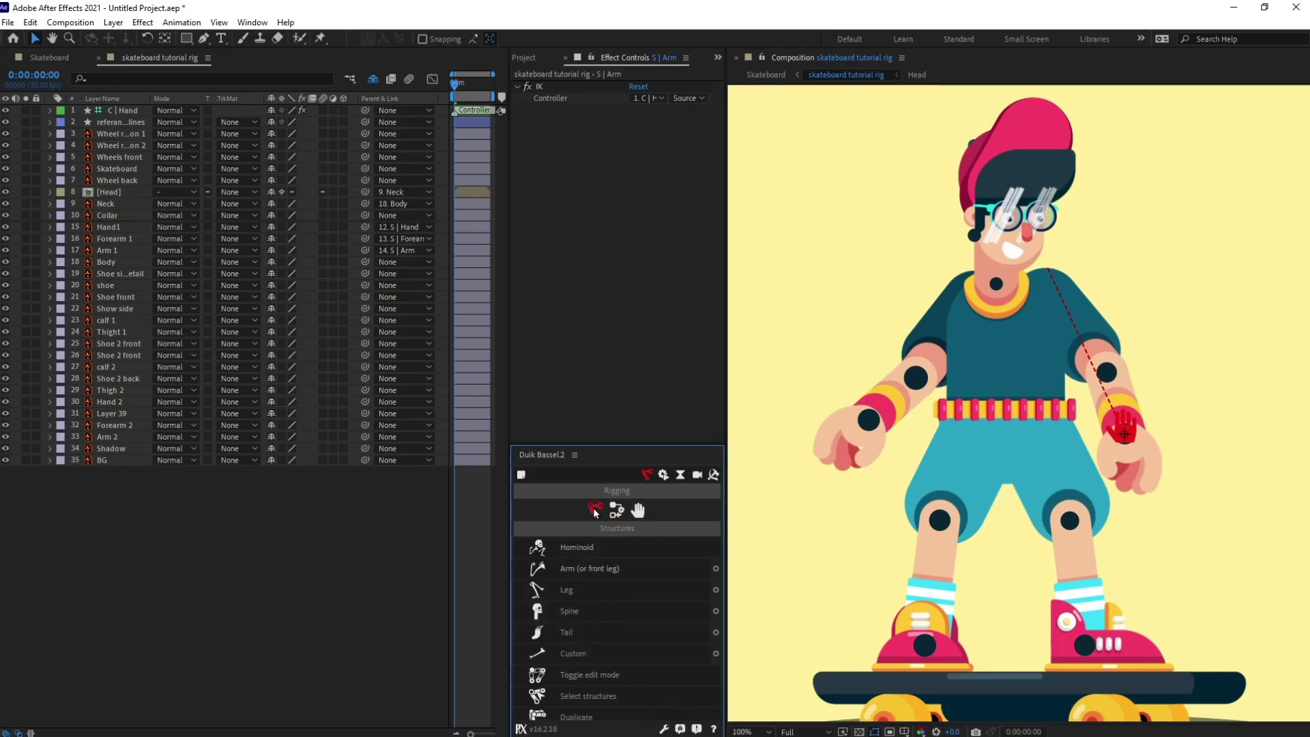
left_click(574, 576)
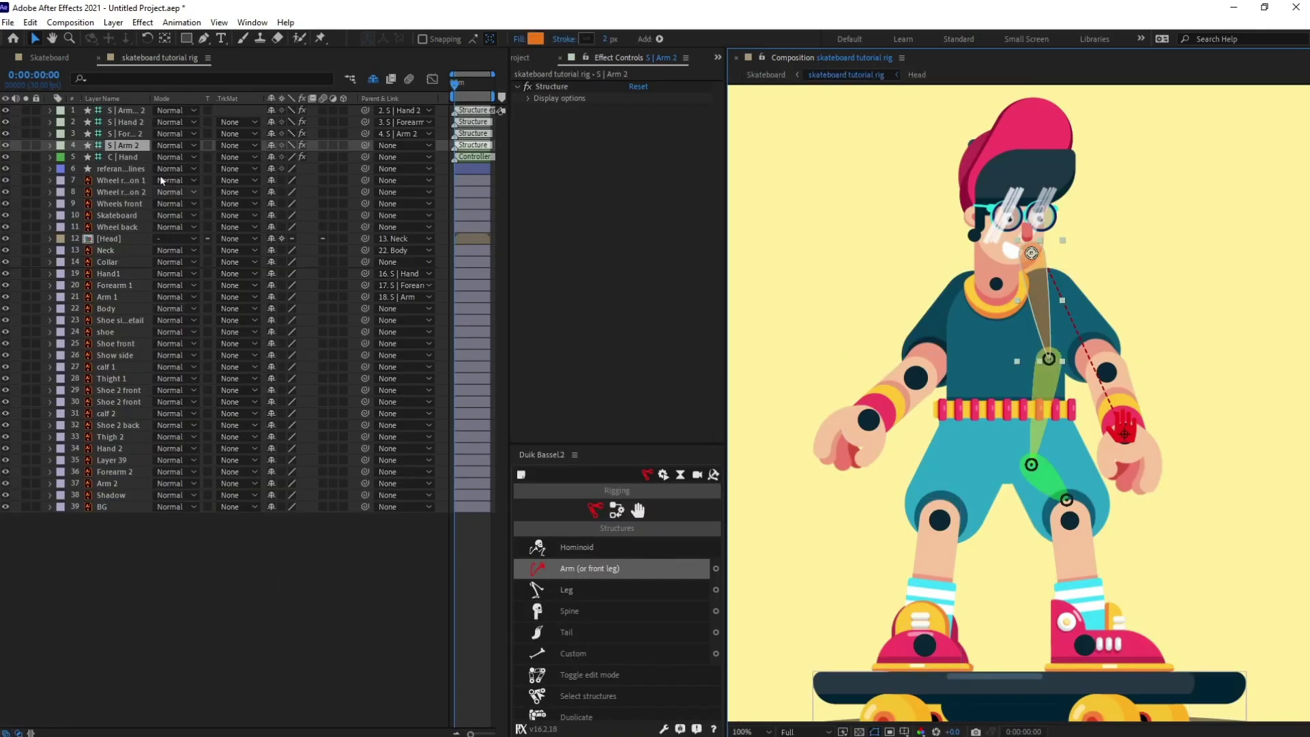
left_click(125, 112, "shift")
left_click_drag(121, 149, 163, 478)
left_click_drag(123, 439, 126, 419)
left_click(113, 484, "shift")
left_click(111, 401, "ctrl")
left_click(26, 402)
left_click(110, 414)
scroll(1111, 370, "down", 1)
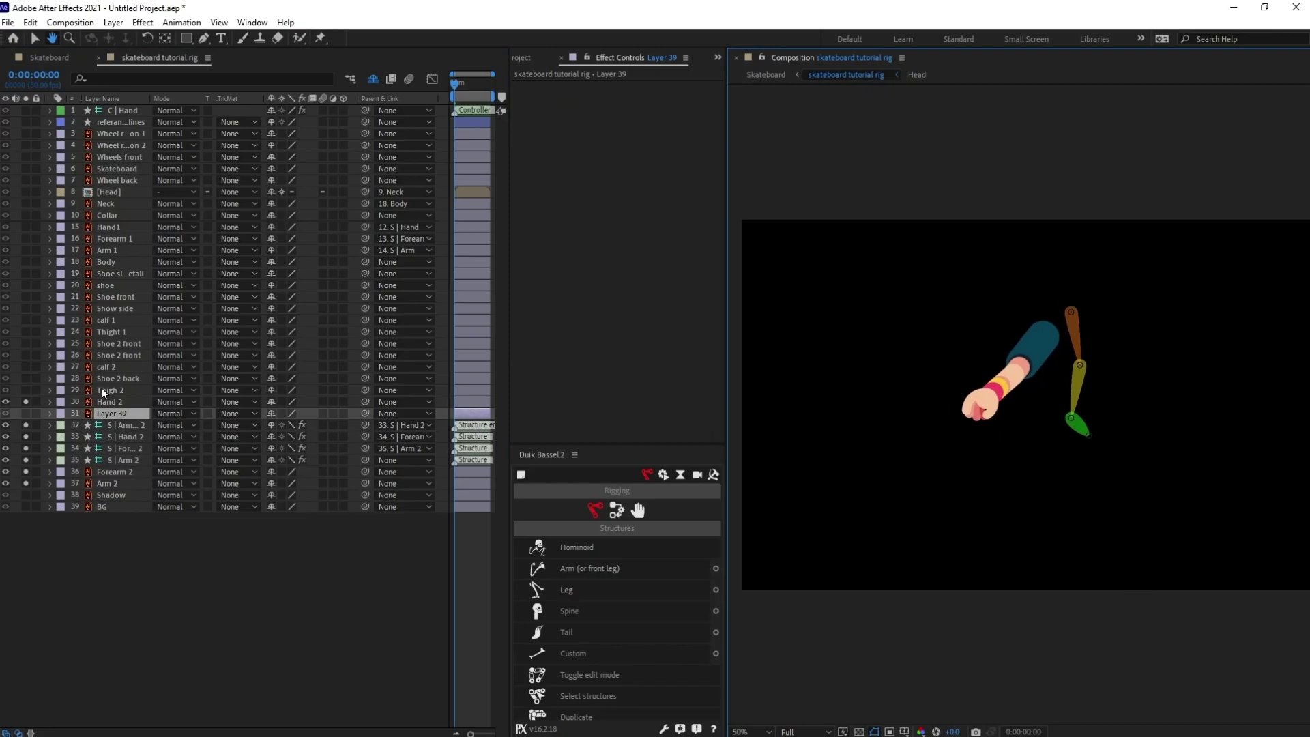
left_click(109, 414)
key("Delete")
Place the S | Arm 2 shoulder joint on the shoulder and the forearm joint on the elbow circle
left_click(26, 122)
scroll(1119, 409, "up", 1)
left_click_drag(1120, 409, 1046, 554)
scroll(1046, 437, "up", 1)
left_click_drag(1080, 324, 985, 361)
left_click_drag(1000, 501, 1034, 353)
left_click_drag(1054, 424, 1183, 315)
Move the hand joint onto the wrist circle and the arm tip onto the fist
scroll(880, 434, "up", 1)
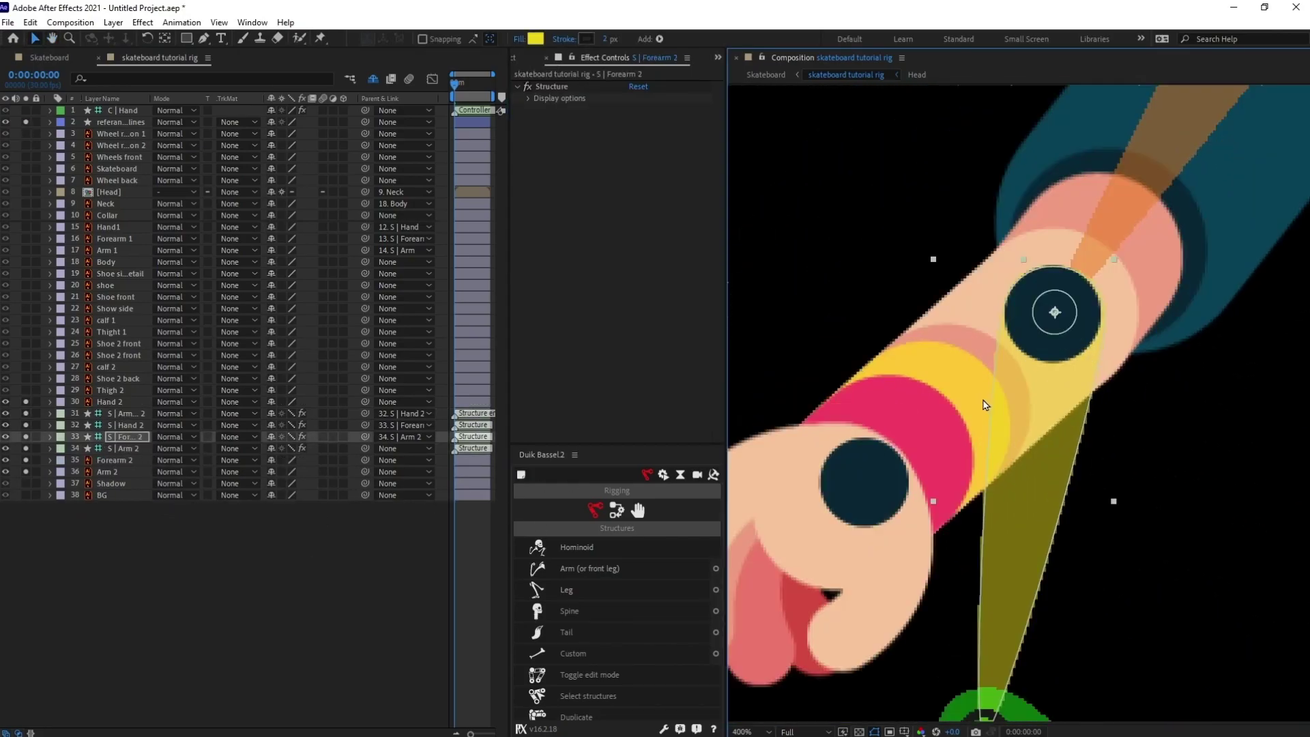
left_click_drag(985, 404, 1039, 369)
left_click_drag(1290, 459, 1288, 304)
left_click_drag(1041, 543, 923, 290)
scroll(1033, 453, "down", 1)
left_click_drag(1046, 444, 911, 464)
scroll(959, 412, "down", 1)
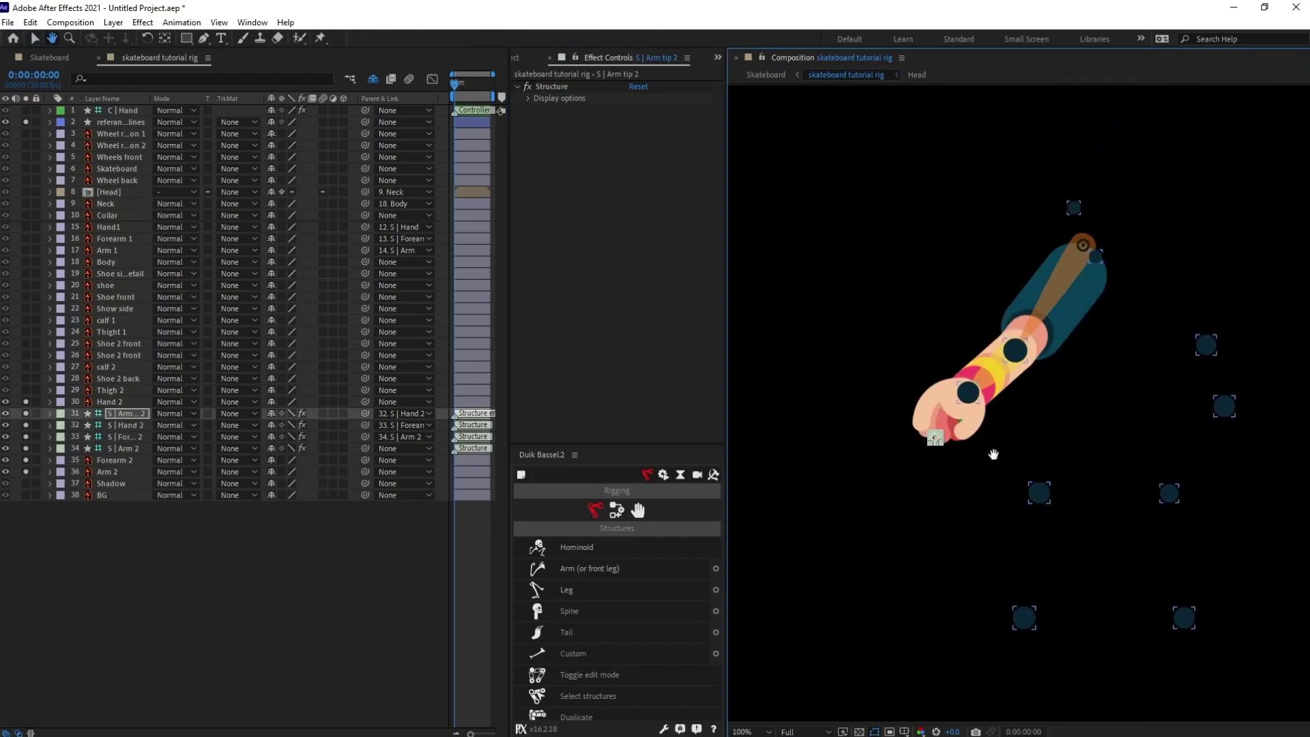
left_click_drag(992, 453, 889, 463)
Turn off soloing and parent Hand 2 to the S | Hand 2 structure
left_click_drag(26, 401, 26, 471)
left_click(26, 122)
left_click(88, 552)
left_click_drag(365, 402, 129, 425)
Auto-rig the four second-arm structures with Duik IK, adding C | Hand 2
left_click(123, 448)
left_click(126, 414, "shift")
left_click(616, 510)
left_click(582, 547)
Parent S | Arm 2 to Body and set the second arm structures shy
left_click(50, 111)
left_click_drag(365, 460, 116, 275)
left_click(124, 427, "shift")
left_click(271, 437)
left_click(293, 545)
Test both arm IK rigs by raising each hand, undoing the test pose
mouse_move(868, 403)
left_mouse_down()
mouse_move(878, 384)
mouse_move(872, 393)
left_mouse_up()
key("ctrl+z")
mouse_move(1123, 419)
left_mouse_down()
mouse_move(1128, 403)
mouse_move(1116, 418)
left_mouse_up()
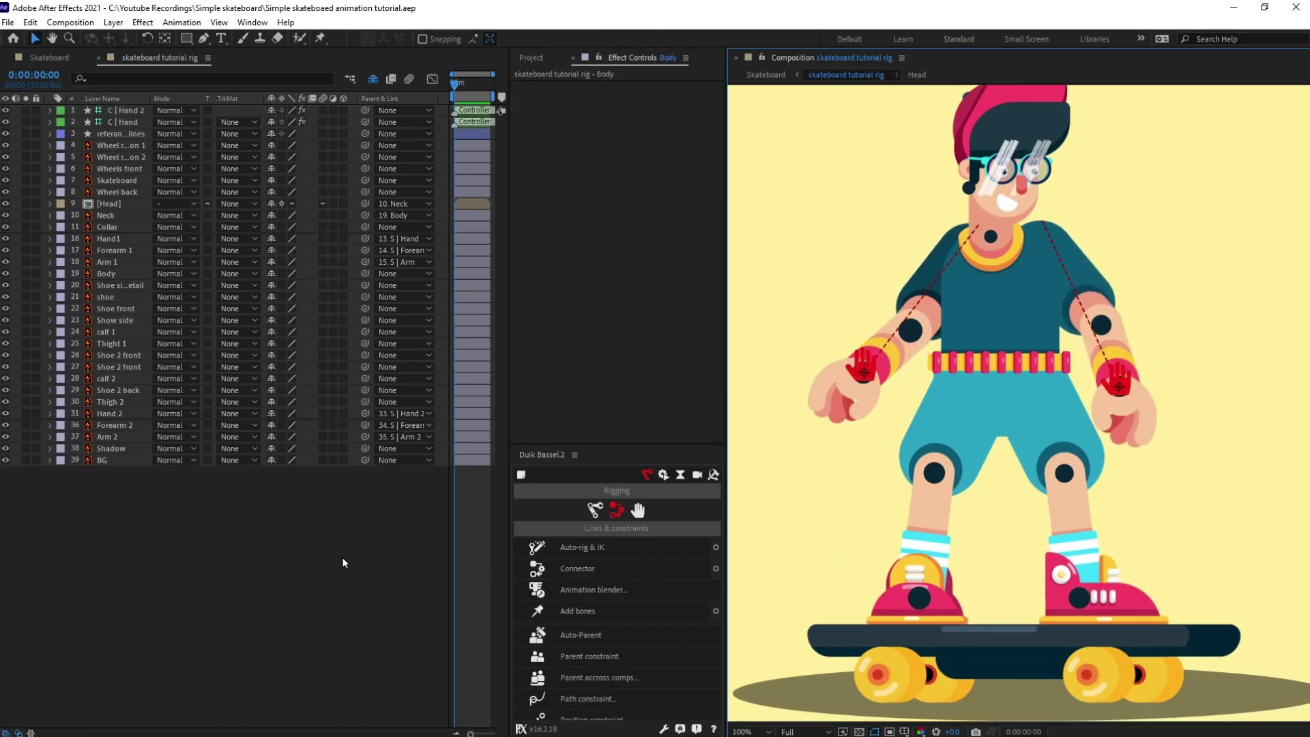
Add a Duik leg structure and move its six layers below calf 1
left_click(593, 512)
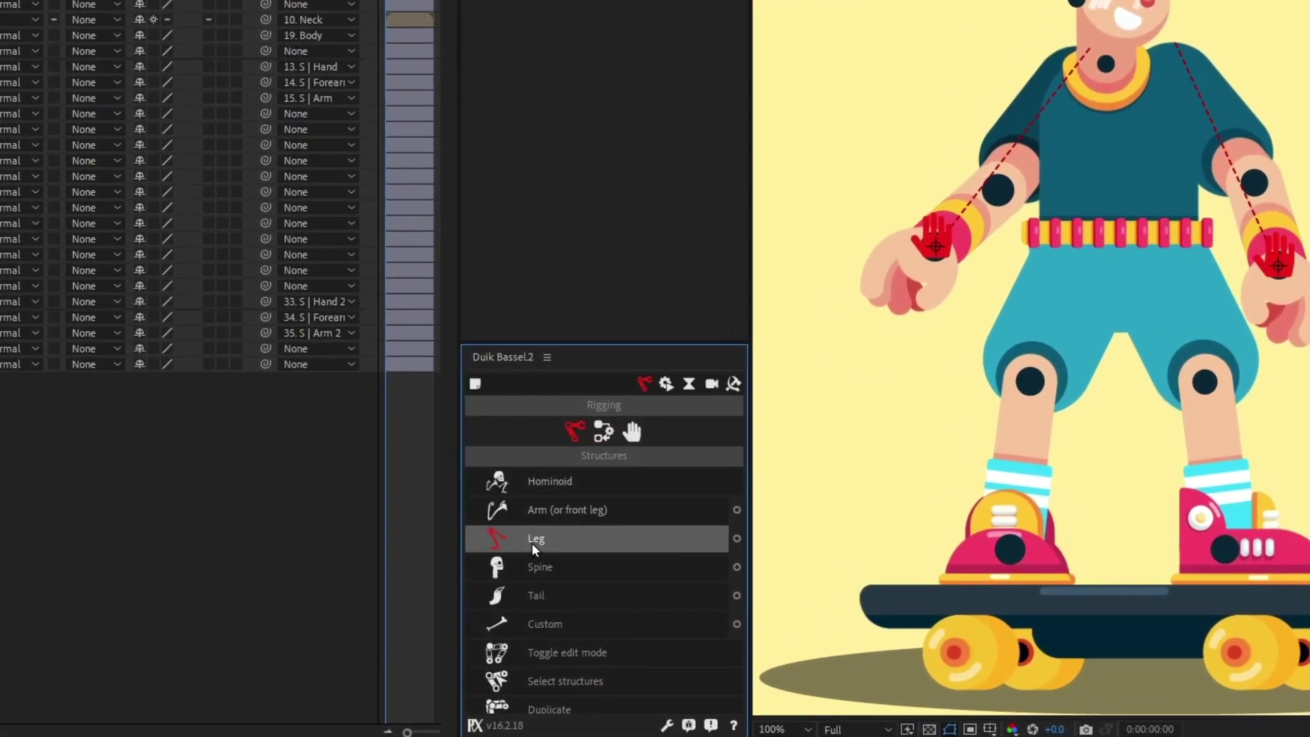
left_click(531, 542)
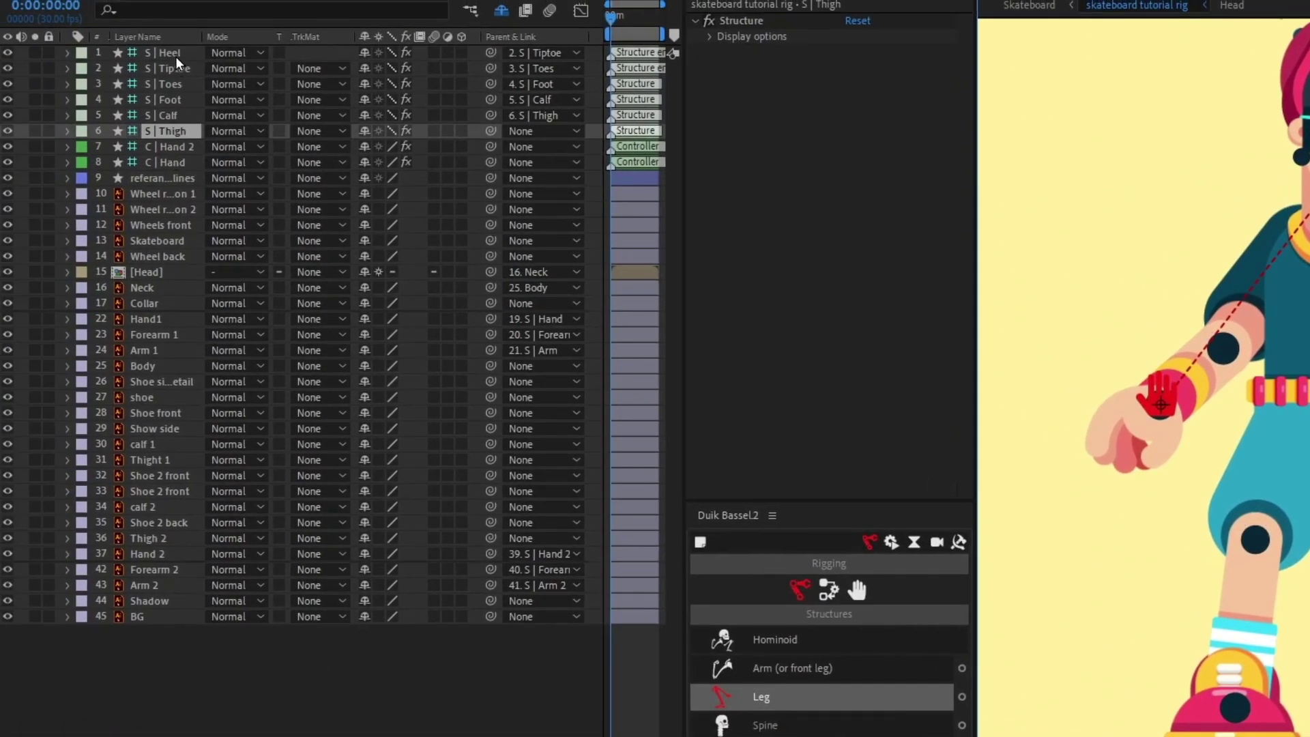
left_click(175, 56, "shift")
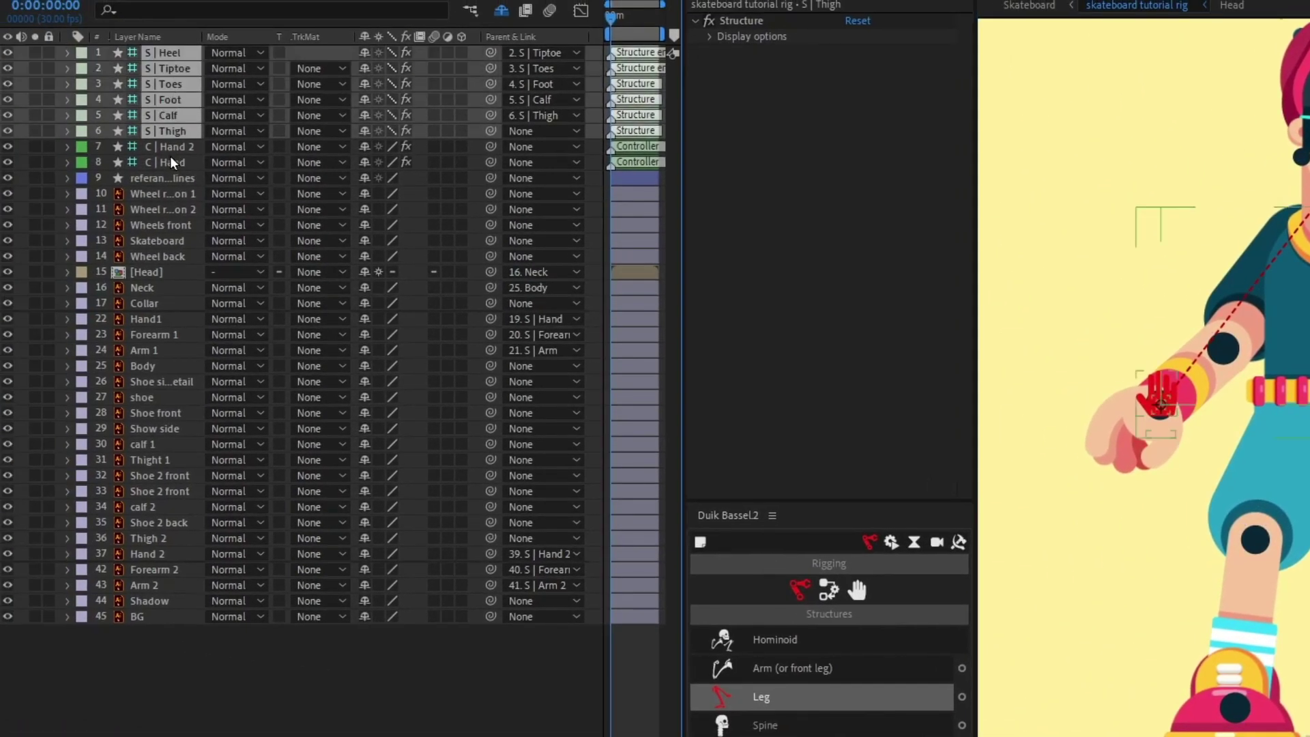
left_click_drag(177, 129, 219, 452)
Solo the first leg layers together with the reference lines layer
left_click(164, 460)
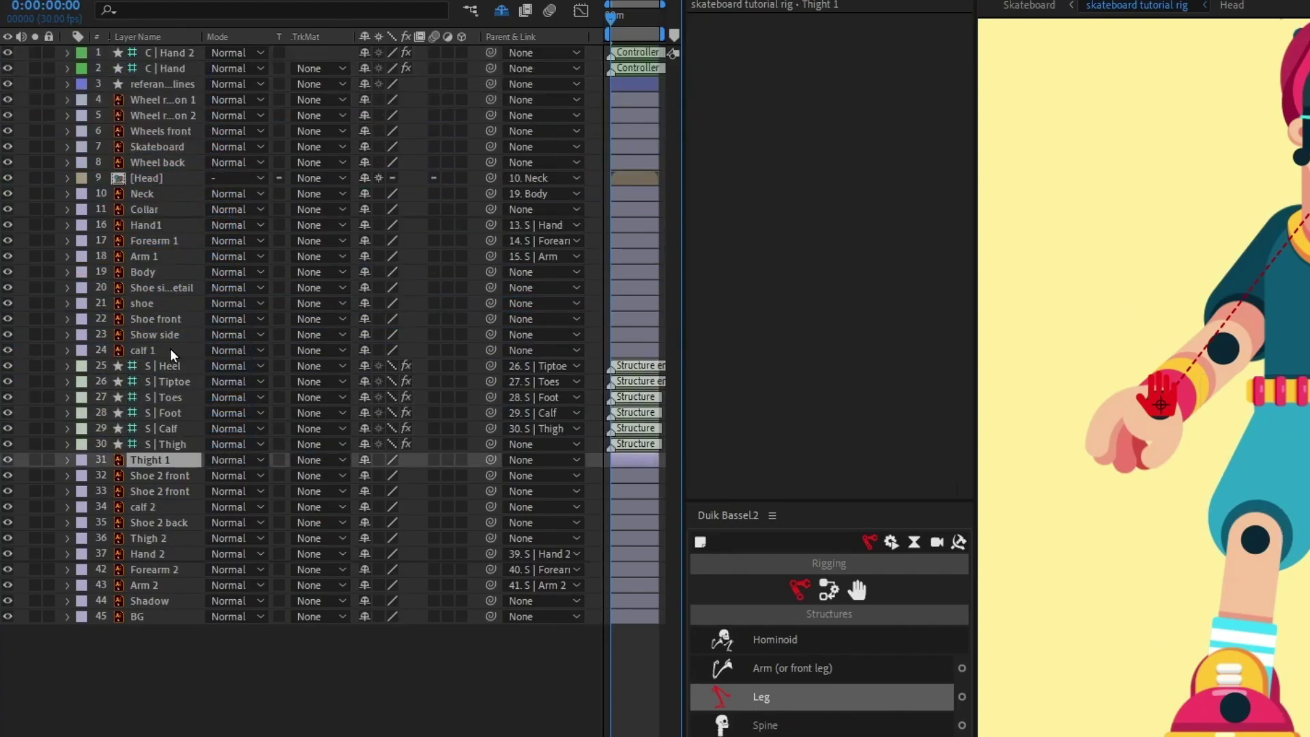
left_click(170, 291, "shift")
left_click(35, 288)
left_click(64, 87)
left_click(34, 84)
scroll(965, 131, "down", 1)
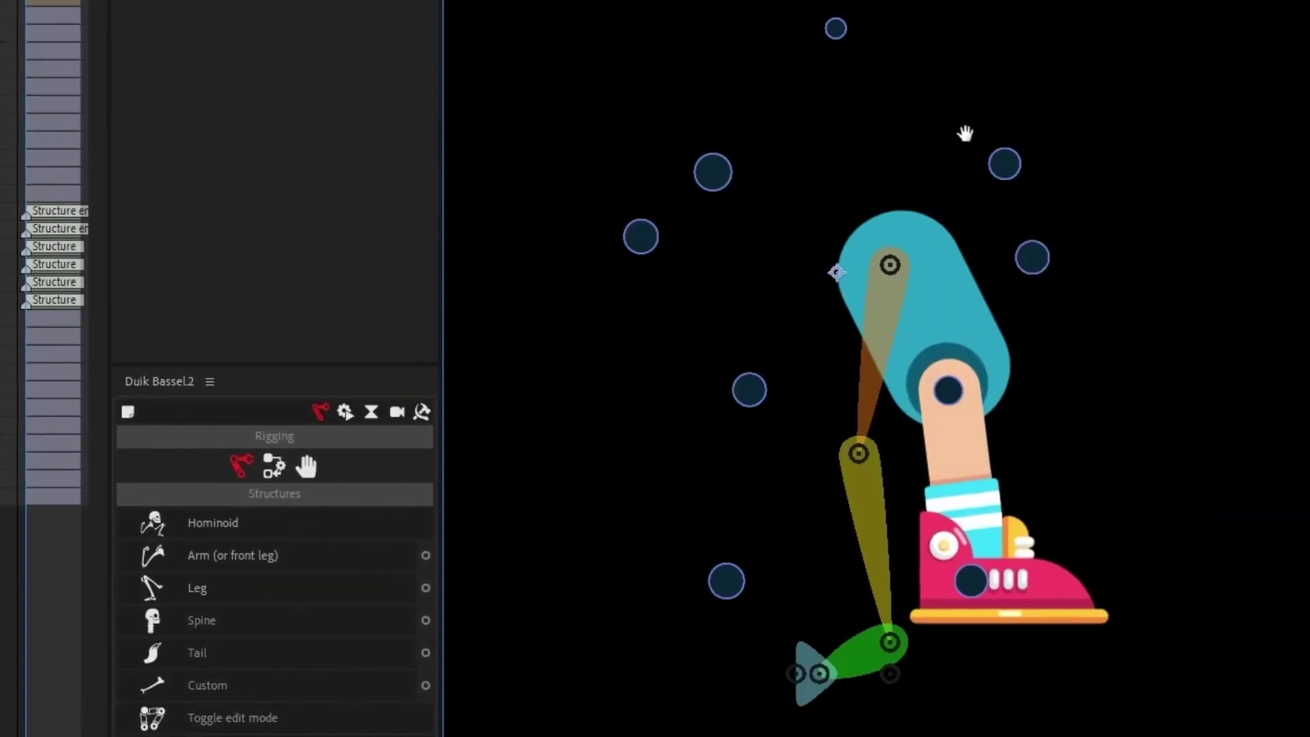
Align the leg structure's thigh to the hip, knee, ankle, toe in the shoe, and heel
left_click(887, 273)
scroll(965, 187, "up", 1)
left_click_drag(976, 187, 958, 199)
left_click_drag(803, 177, 863, 95)
left_click_drag(819, 444, 893, 235)
left_click_drag(949, 600, 876, 440)
left_click_drag(881, 449, 864, 453)
mouse_move(740, 509)
left_mouse_down()
mouse_move(1024, 468)
mouse_move(1122, 516)
mouse_move(757, 517)
left_mouse_up()
left_click(970, 473)
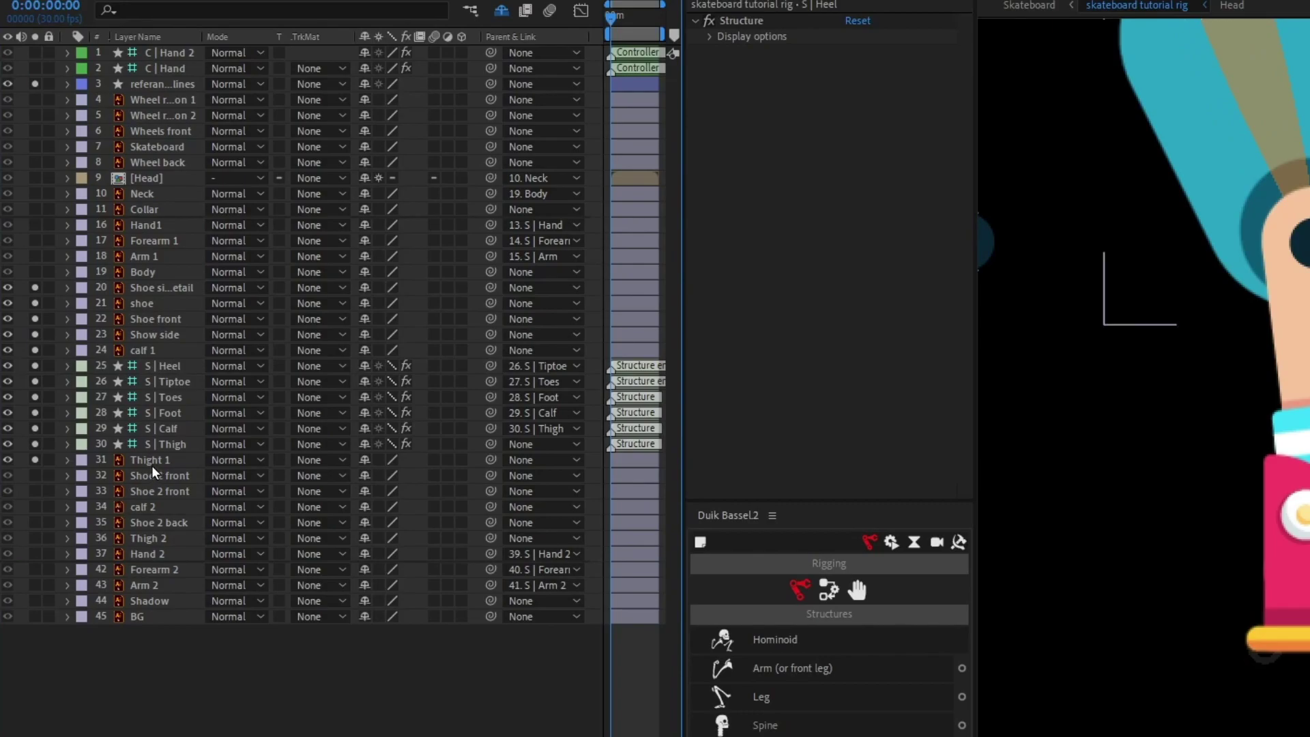
Parent Thight 1 to S | Thigh and calf 1 to S | Calf
left_click(157, 460)
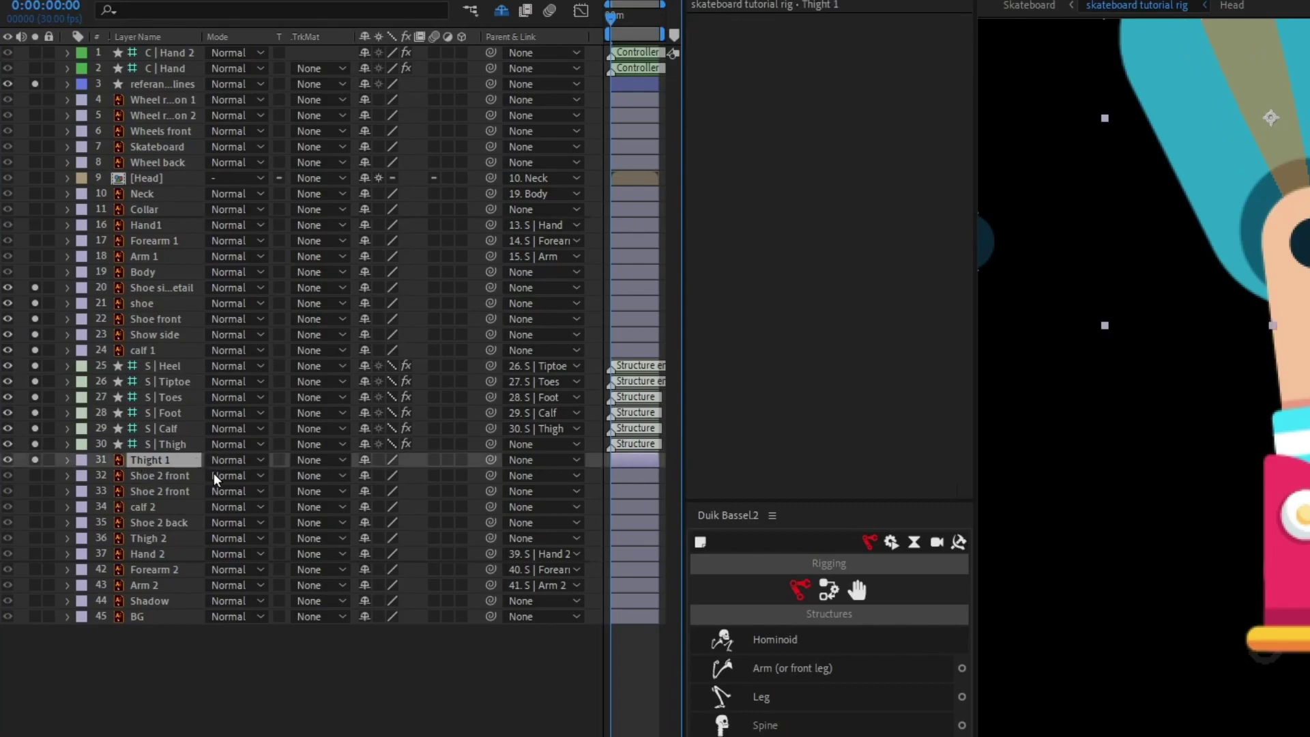
left_click_drag(490, 461, 179, 449)
left_click(161, 350)
left_click_drag(494, 350, 181, 428)
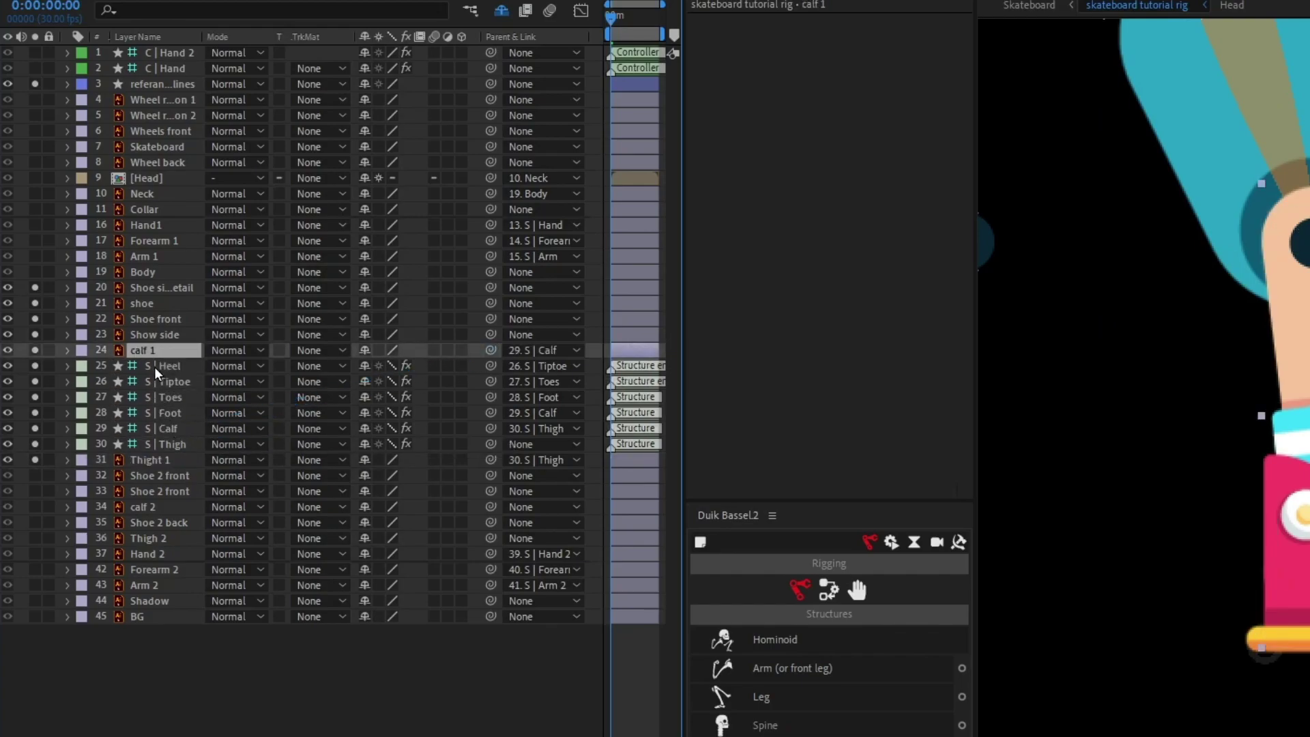
Parent Show side, Shoe front and Shoe side detail to shoe, then Shoe side detail to Show side
left_click(167, 335)
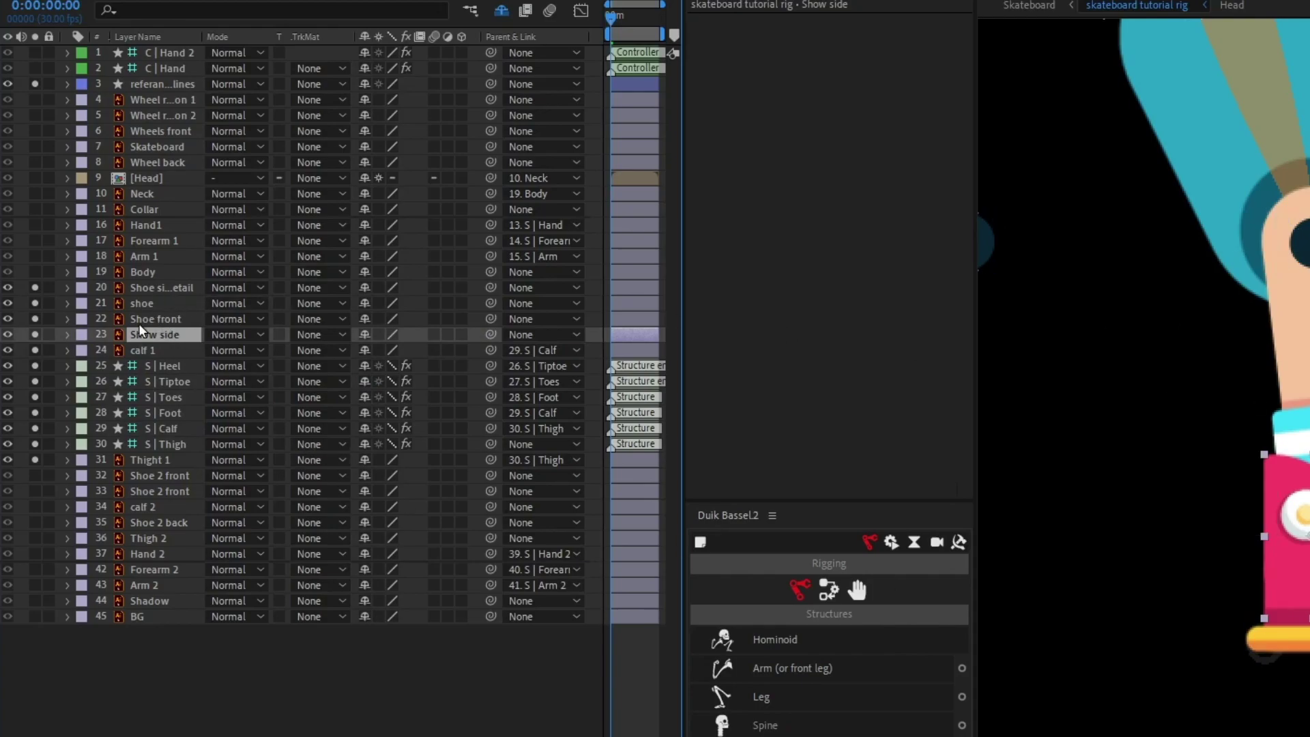
left_click(159, 306)
left_click(170, 334)
left_click(173, 318, "ctrl")
left_click(181, 289, "ctrl")
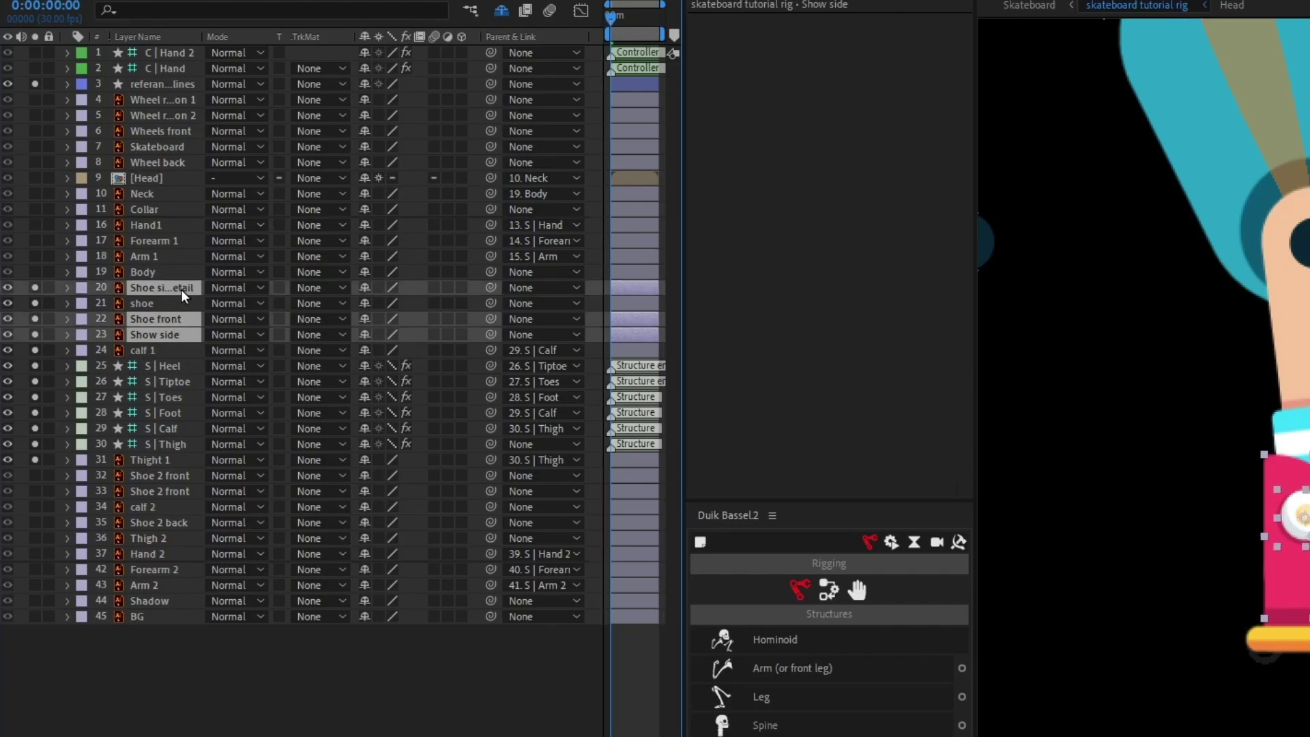
left_click_drag(445, 297, 144, 305)
left_click(144, 306)
left_click(161, 290)
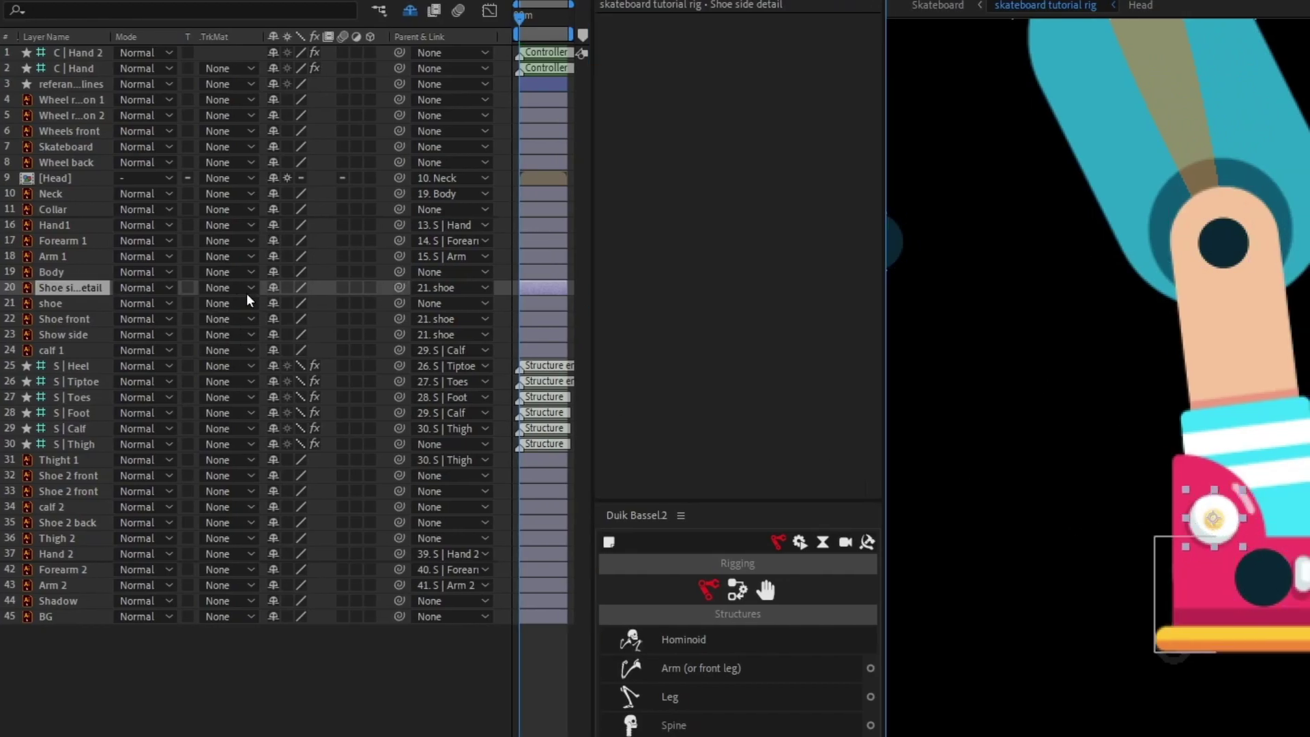
left_click_drag(399, 287, 51, 337)
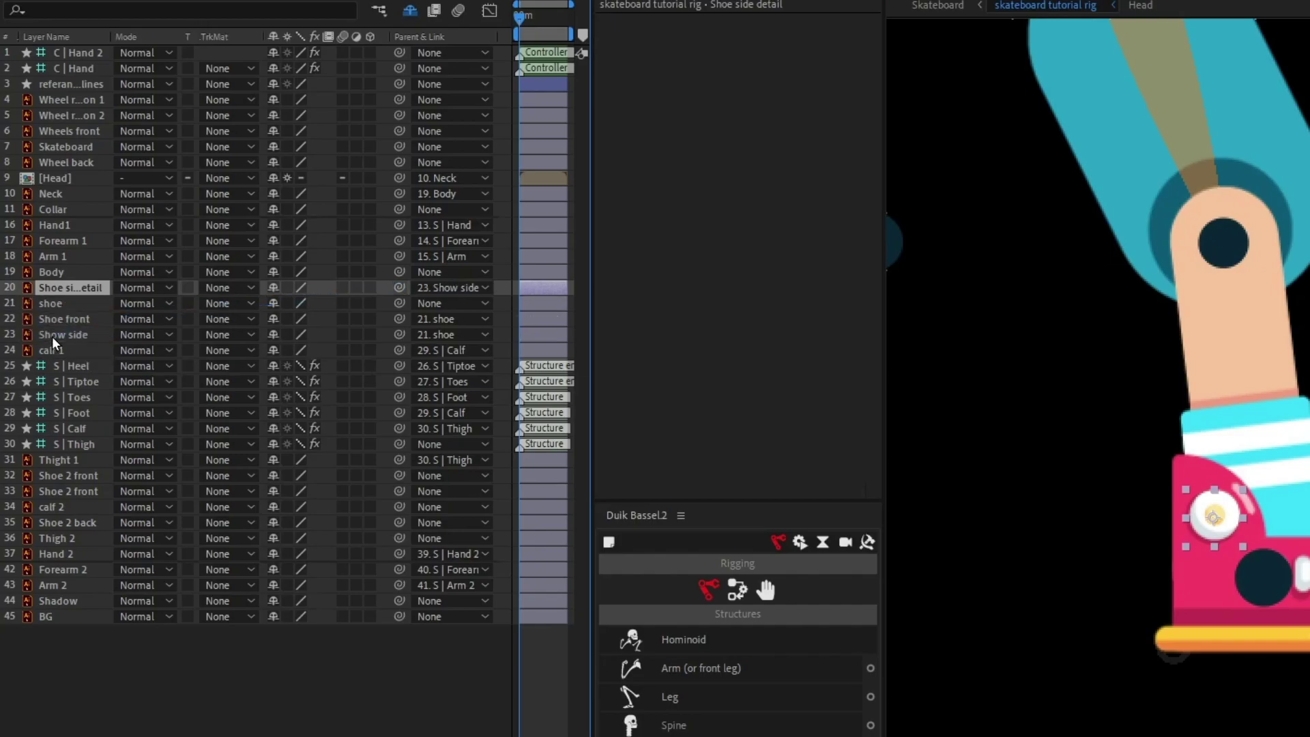
left_click(52, 337)
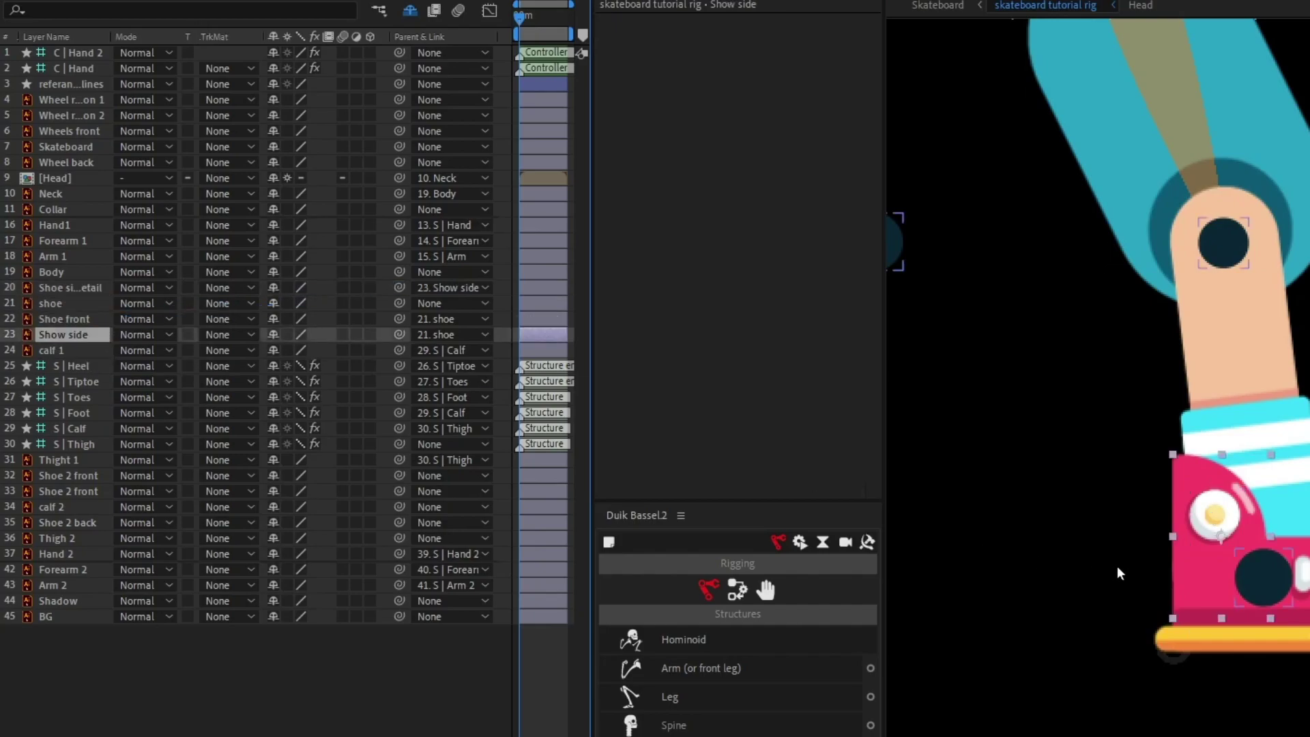
Parent the shoe layer to S | Foot and select the first leg's six structure layers
left_click(1222, 542)
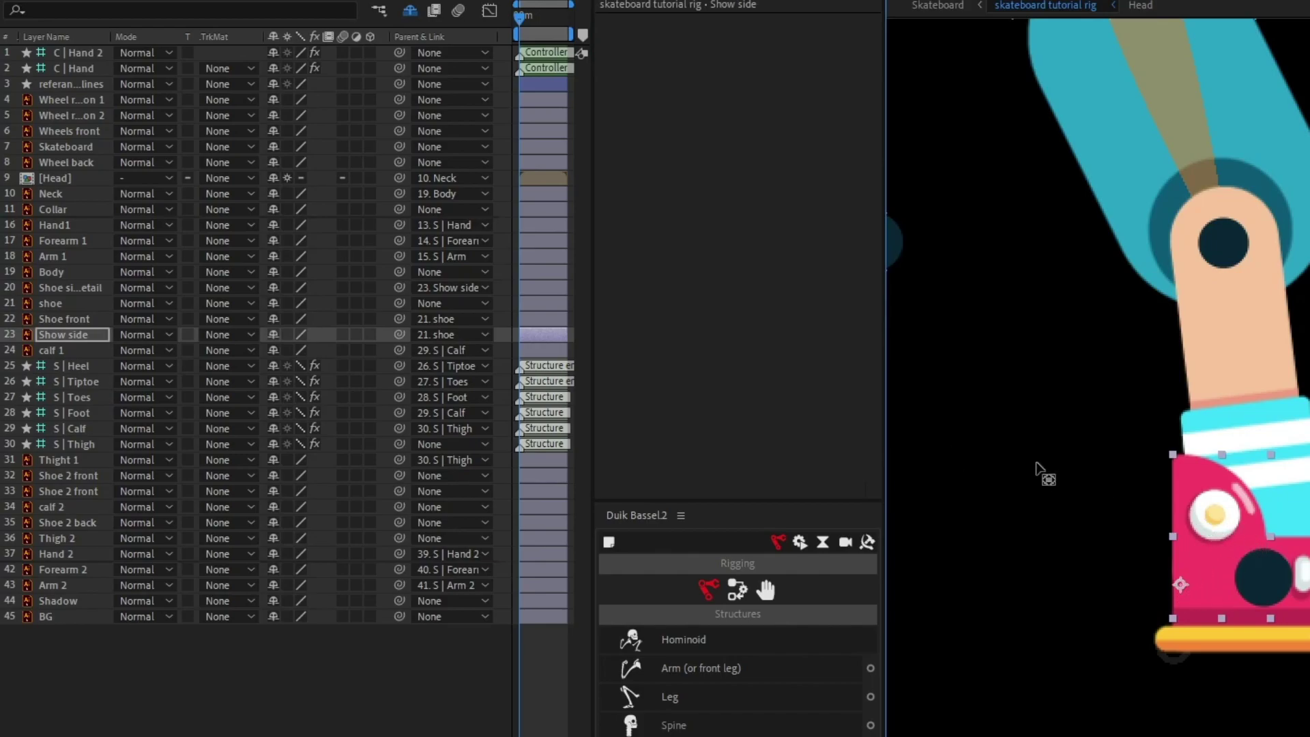
left_click_drag(1230, 496, 1252, 473)
key("ctrl+z")
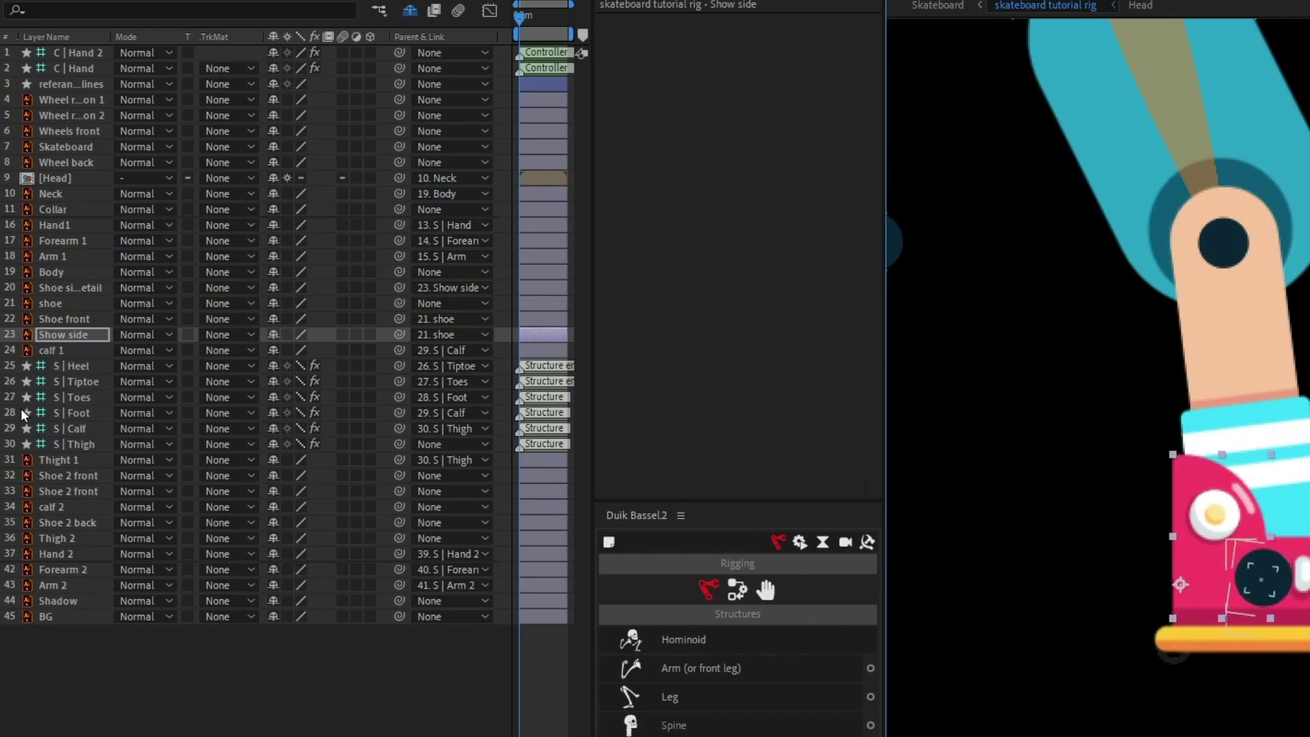
left_click(60, 303)
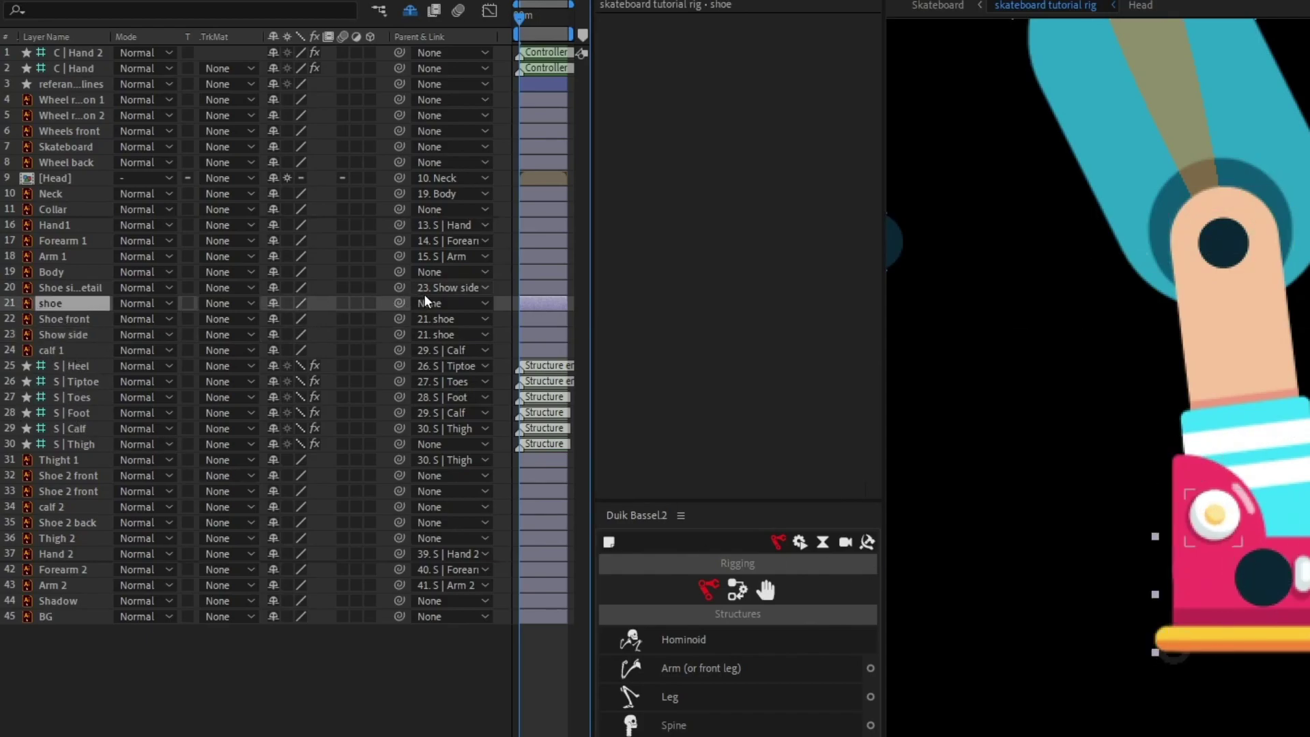
left_click_drag(398, 304, 92, 417)
left_click(83, 442)
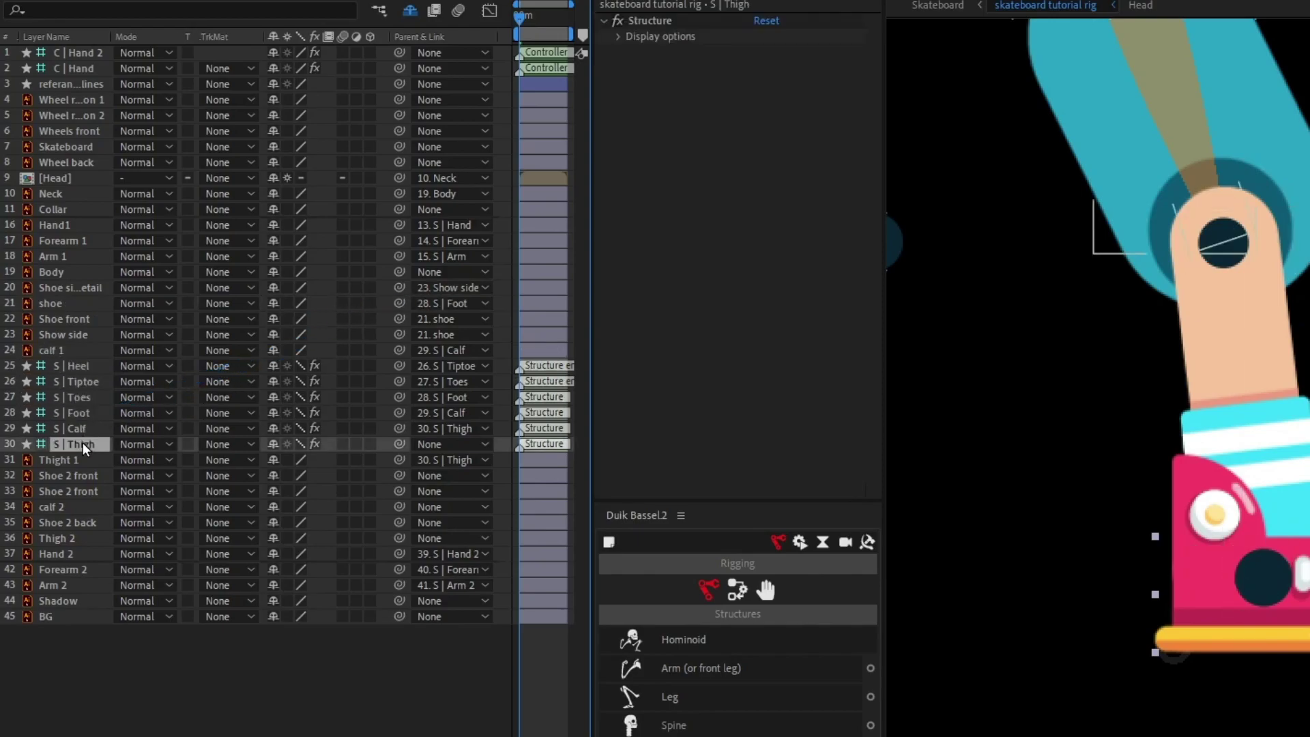
left_click(82, 371, "shift")
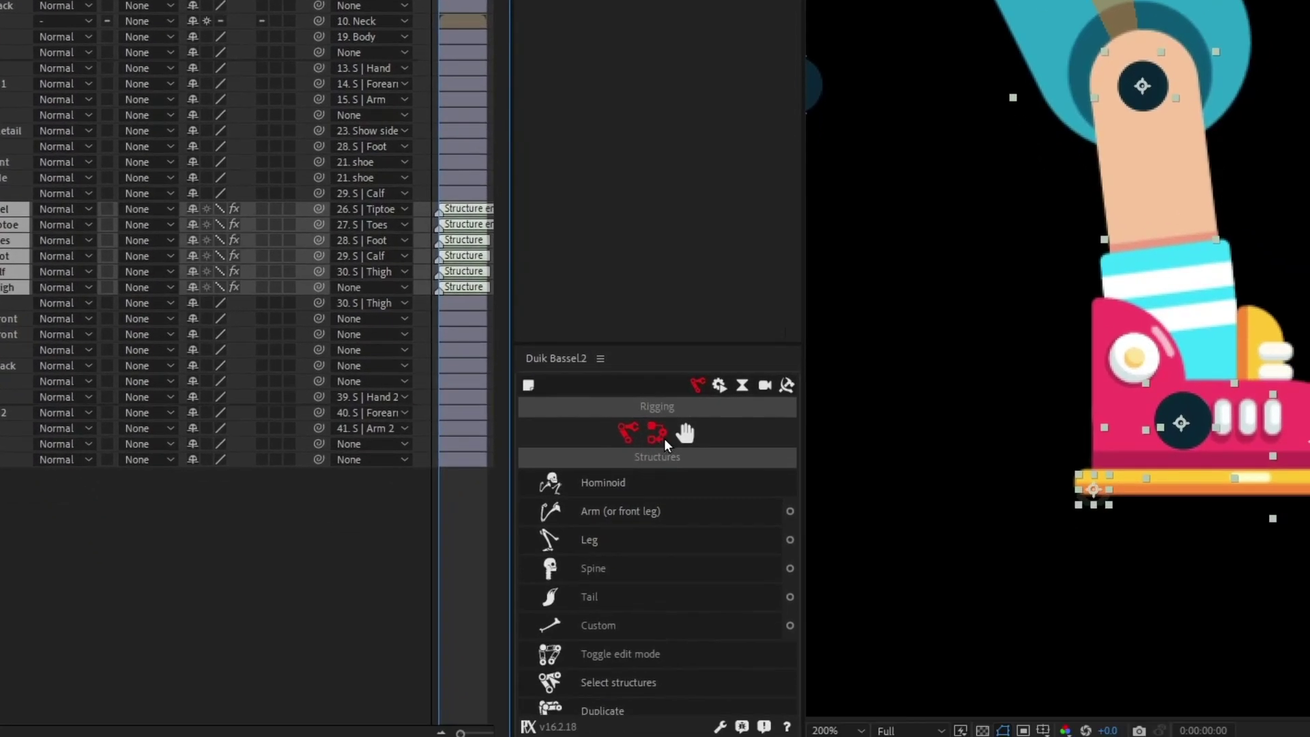
Auto-rig the first leg with IK and parent S | Thigh to Body
left_click(740, 591)
left_click(631, 482)
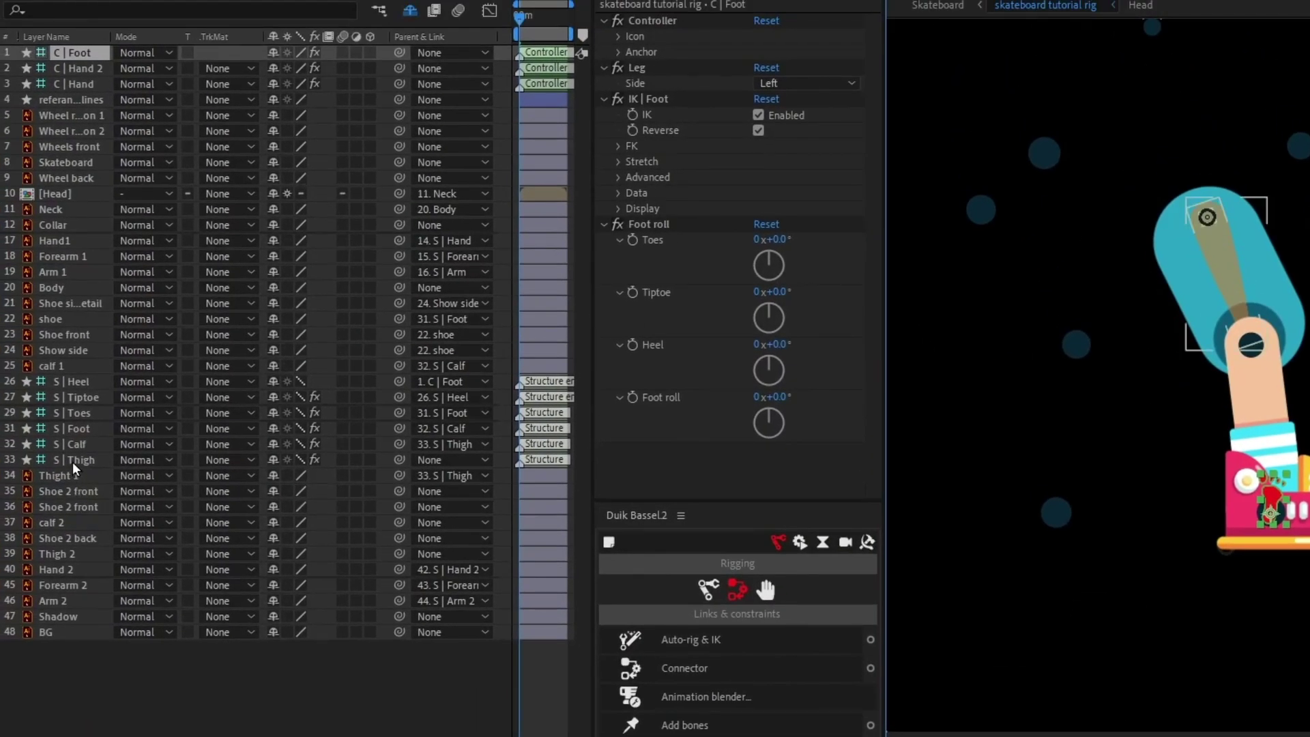
left_click(73, 460)
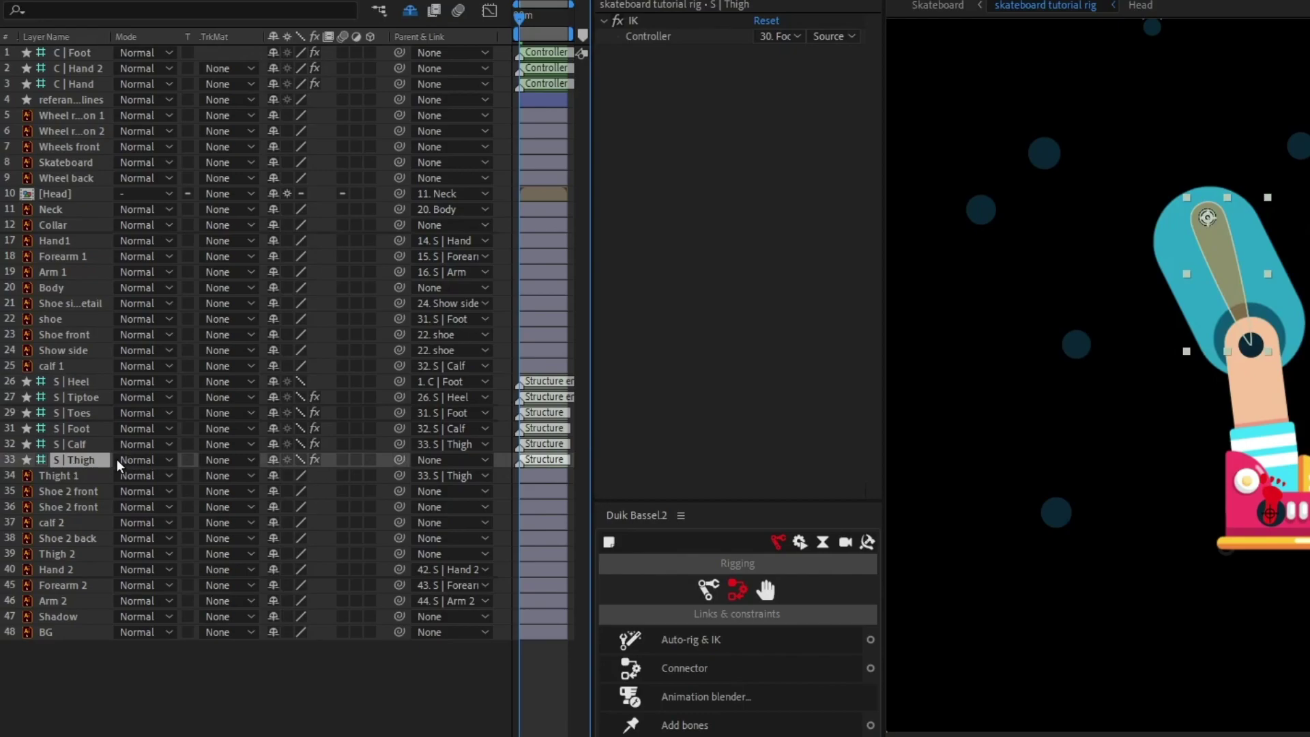
left_click_drag(400, 460, 52, 288)
Hide the S | Heel through S | Thigh layers, mark them shy, and unsolo layer 4
left_click(67, 382, "shift")
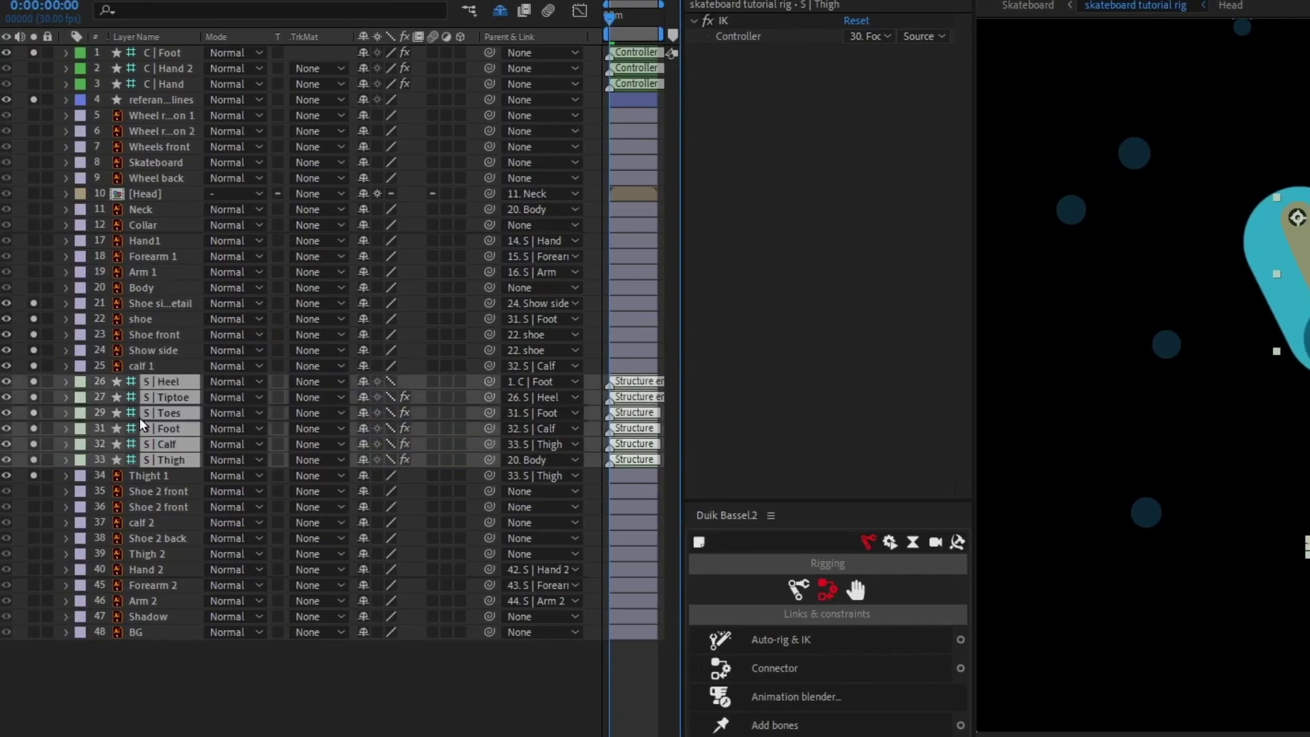
left_click(6, 460)
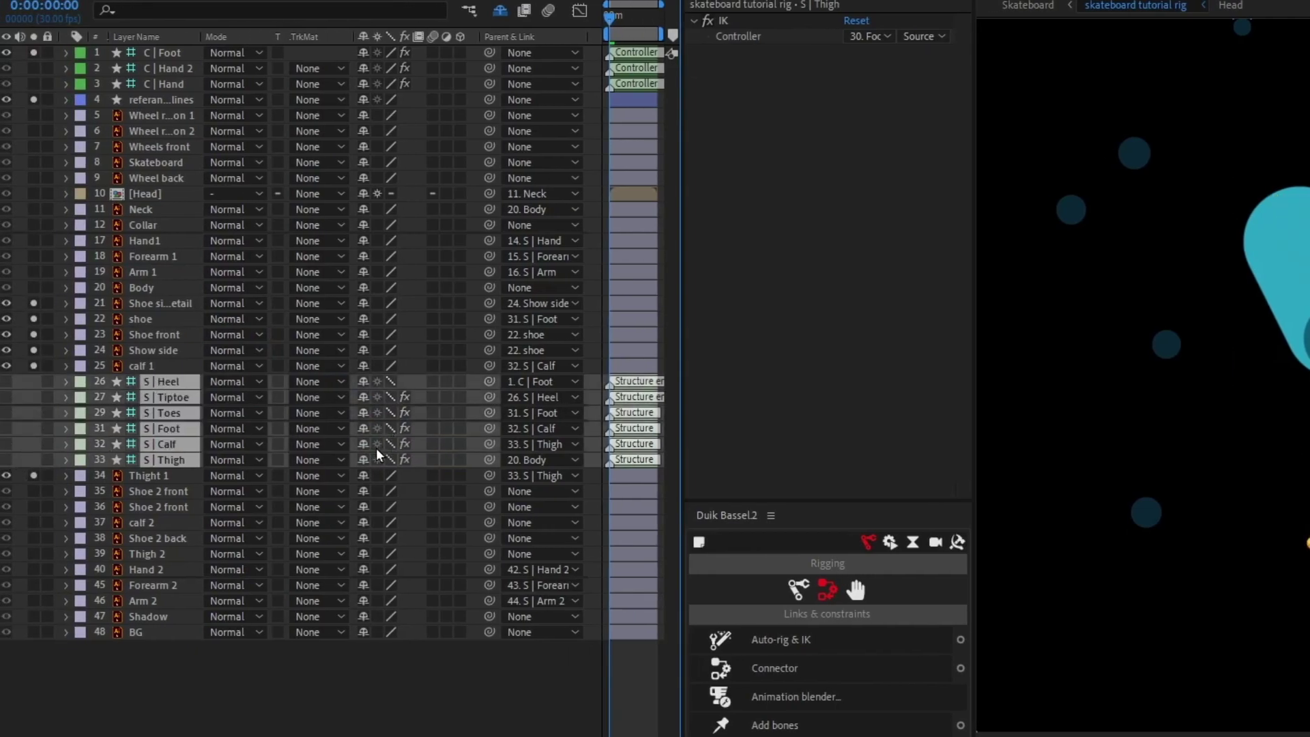
left_click(363, 460)
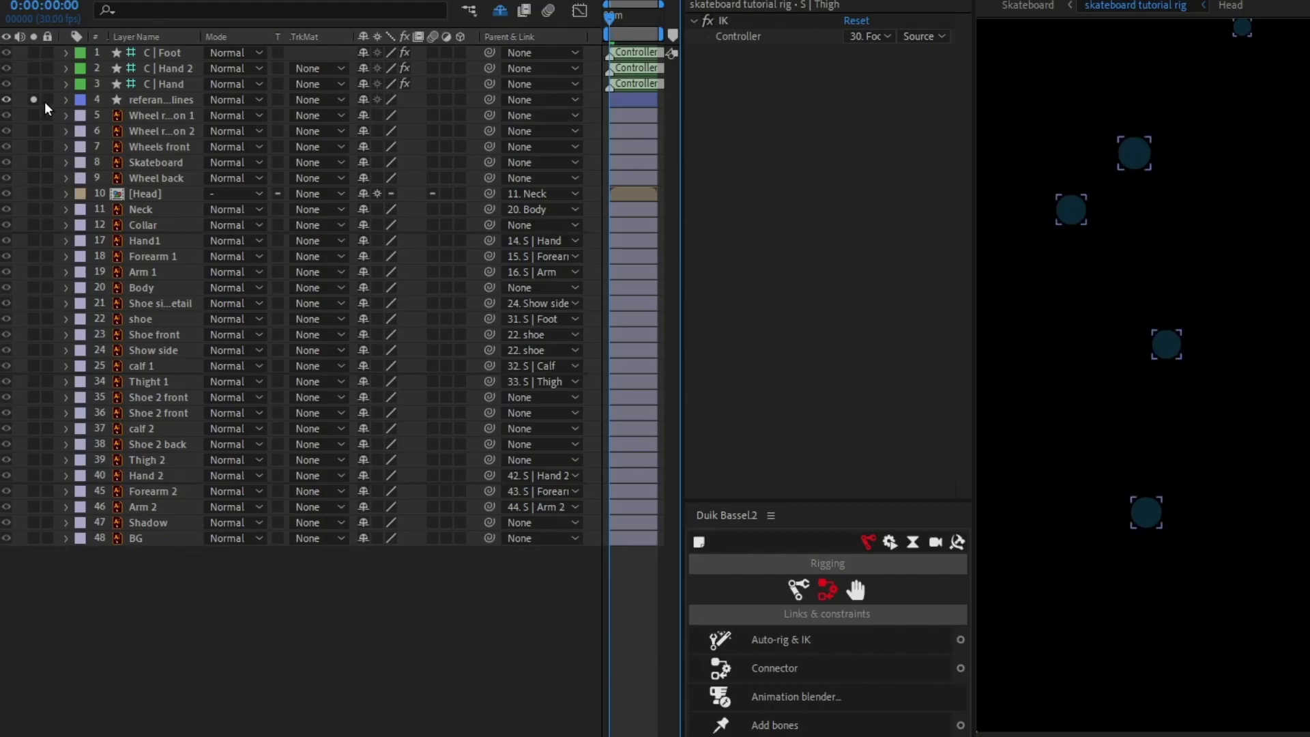
left_click(34, 100)
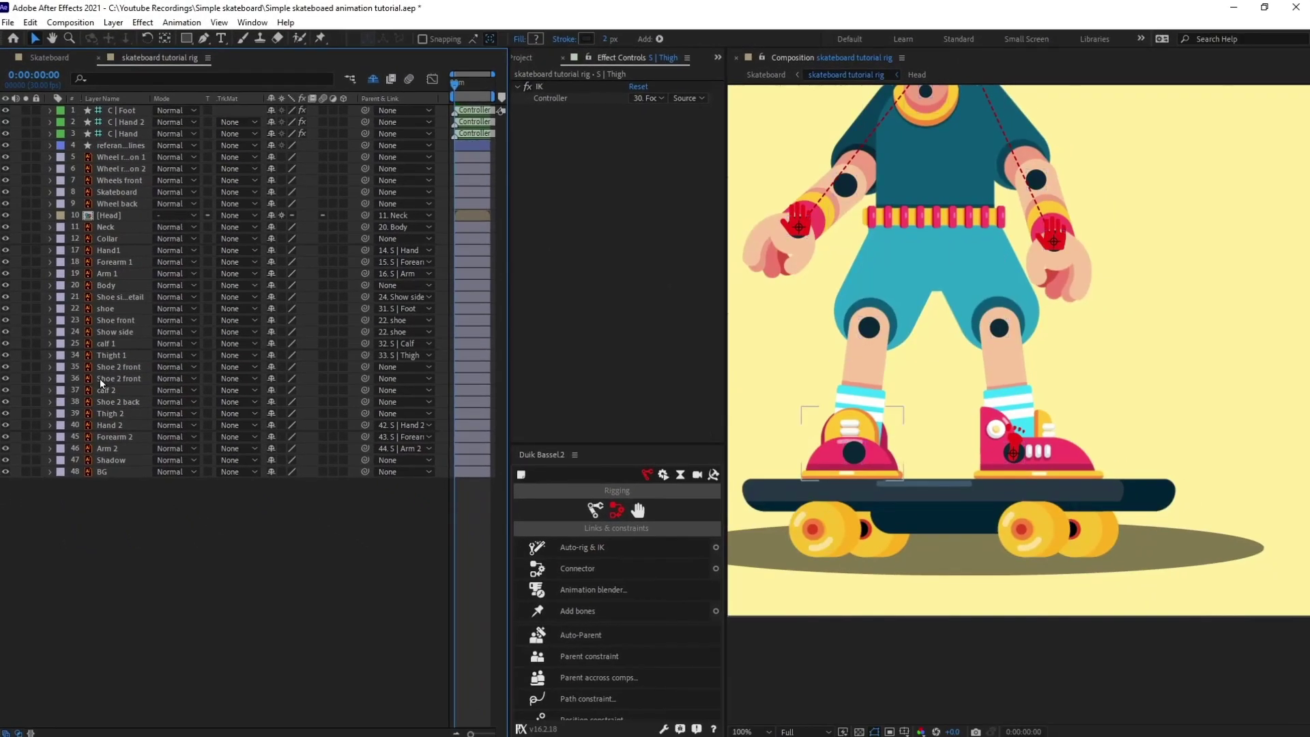
Create a Duik leg structure for the second leg and move its layers below Thigh 1
left_click(595, 510)
left_click(580, 590)
left_click(133, 112, "shift")
left_click_drag(136, 182, 179, 444)
left_click(125, 508, "shift")
left_click(26, 507)
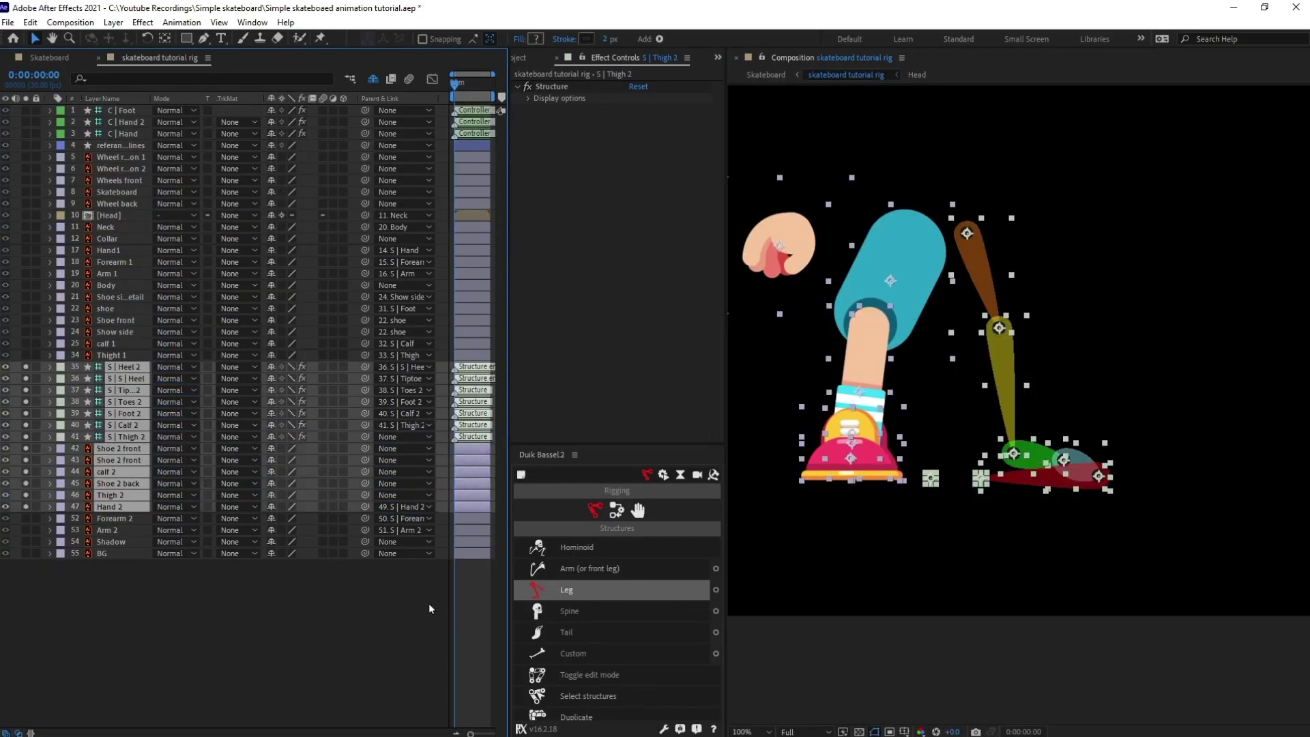
left_click(26, 507)
left_click(231, 649)
left_click_drag(962, 328, 1010, 388)
left_click(26, 146)
left_click(112, 146)
scroll(989, 220, "up", 1)
Align the thigh, knee and ankle joints to the left leg's drawing
left_click_drag(1009, 219, 936, 158)
mouse_move(997, 345)
left_mouse_down()
mouse_move(846, 348)
mouse_move(1012, 369)
mouse_move(1008, 326)
left_mouse_up()
scroll(1013, 369, "up", 1)
scroll(1008, 325, "down", 1)
left_click_drag(1146, 639, 1118, 532)
left_click_drag(1009, 510, 954, 507)
Place the toes, tiptoe and heel joints on the second shoe
left_click(125, 402)
left_click_drag(1057, 521, 956, 559)
left_click(125, 390)
left_click_drag(1025, 589, 1001, 560)
left_click(125, 379)
mouse_move(766, 563)
left_mouse_down()
mouse_move(999, 562)
mouse_move(765, 563)
left_mouse_up()
left_click_drag(151, 98, 172, 98)
left_click_drag(140, 379, 146, 367)
left_click(141, 379)
scroll(1052, 547, "down", 2)
scroll(1053, 547, "up", 1)
left_click_drag(1052, 546, 1016, 641)
left_click(140, 368)
left_click_drag(854, 574, 963, 575)
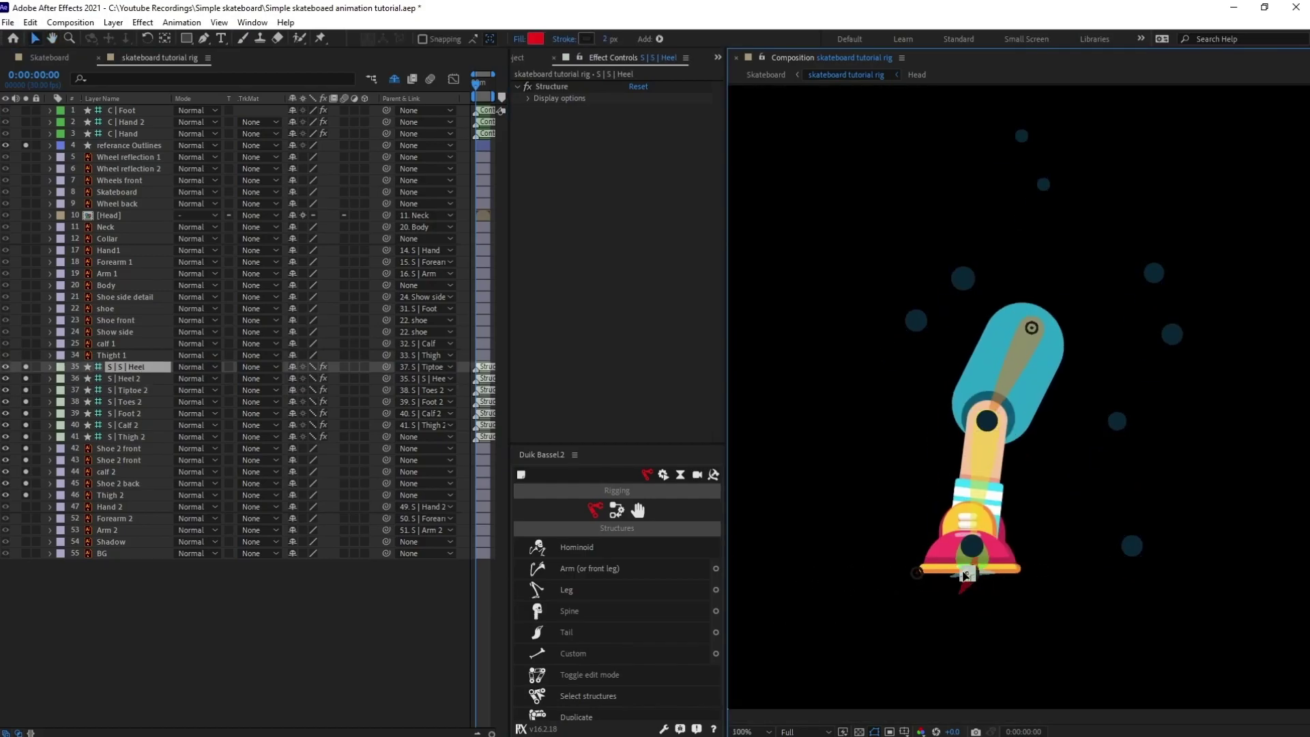
left_click(133, 379)
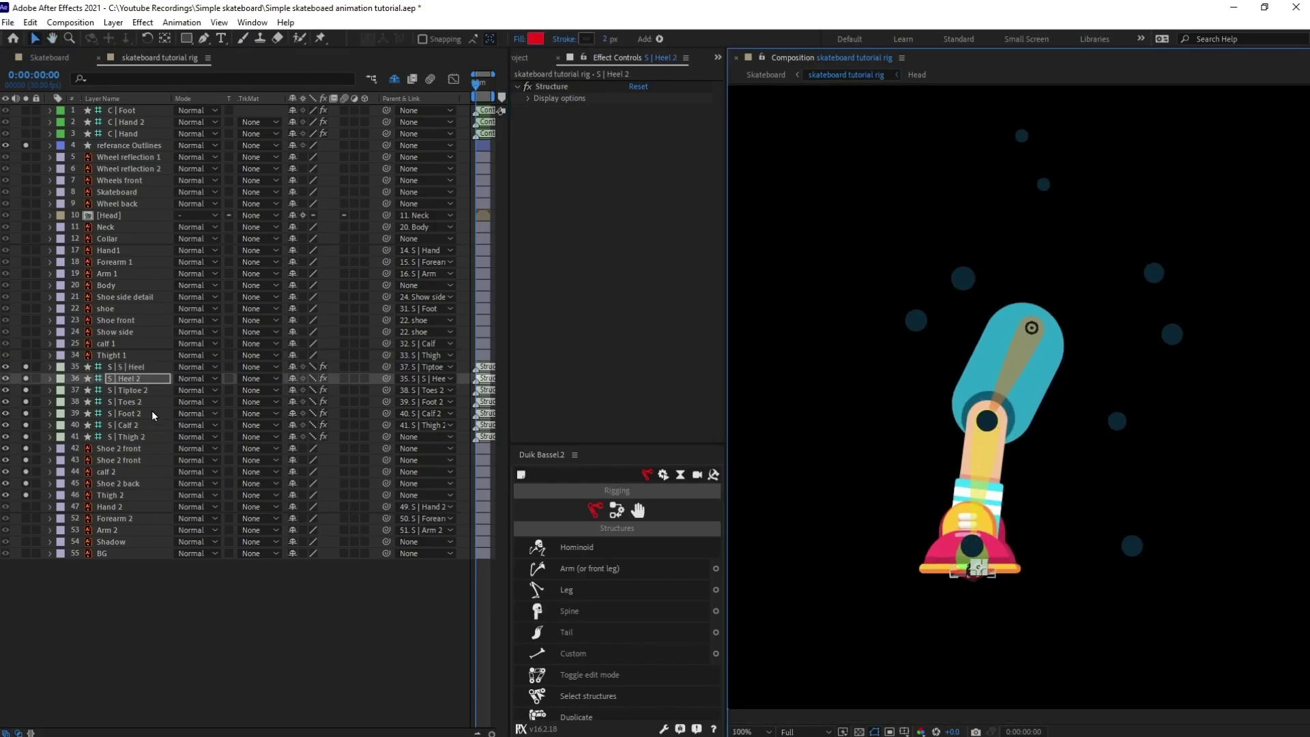
Parent Thigh 2, calf 2 and the shoe 2 layers to S | Thigh 2, S | Calf 2 and S | Foot 2
left_click_drag(386, 495, 149, 439)
left_click(121, 472)
left_click_drag(386, 472, 126, 424)
left_click(124, 460)
left_click(134, 484, "ctrl")
left_click_drag(387, 483, 147, 451)
left_click(144, 449)
left_click_drag(386, 448, 134, 414)
left_click(133, 437)
left_click(133, 367, "shift")
Auto-rig the second leg with IK and parent S | Thigh 2 to Body
left_click(616, 510)
left_click(582, 548)
left_click_drag(972, 544, 968, 532)
key("ctrl+z")
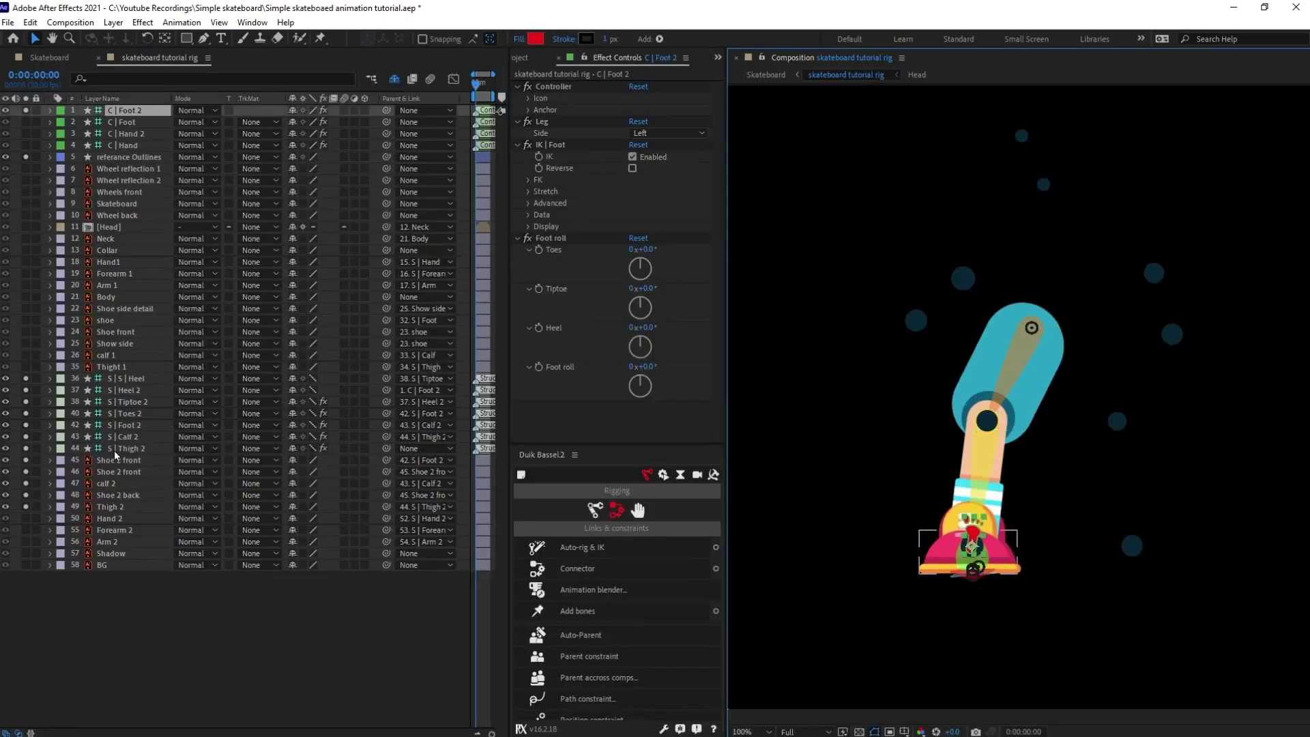
left_click(115, 449)
left_click_drag(387, 449, 110, 503)
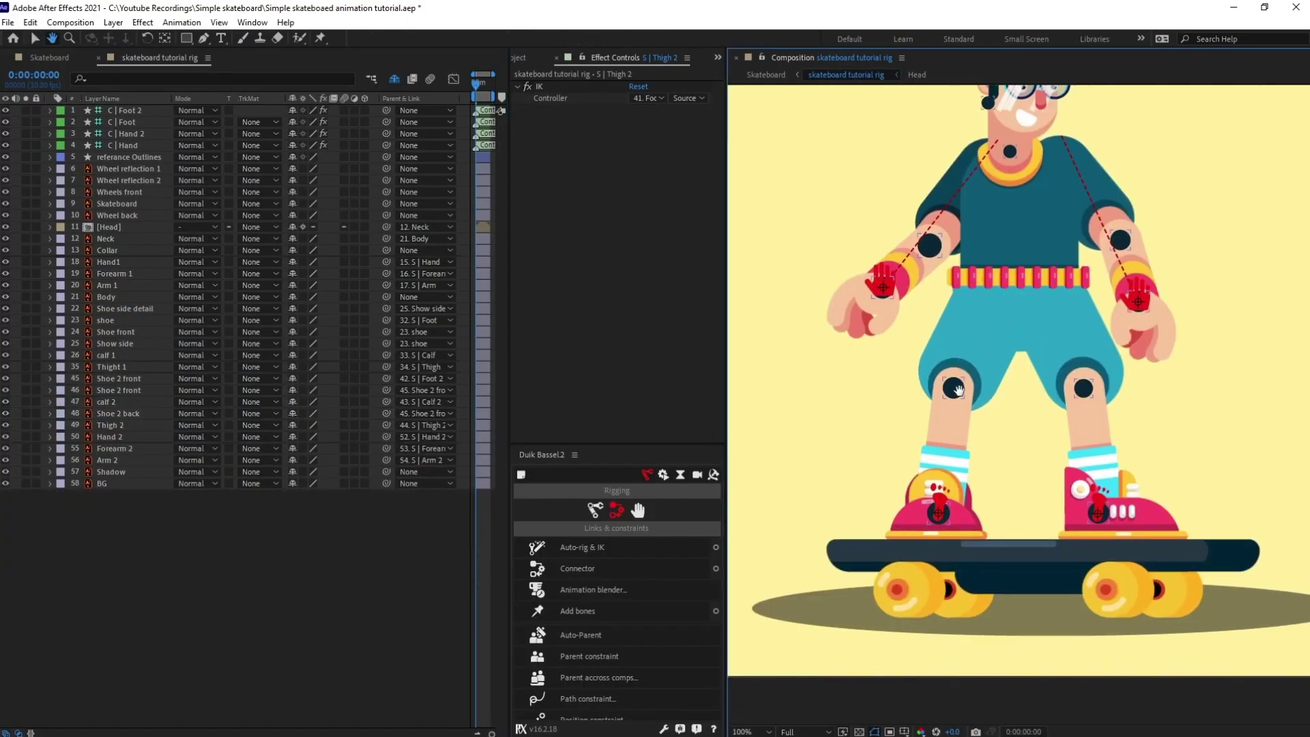
Test both foot IK controllers by dragging them, undoing each move
left_click_drag(958, 390, 960, 413)
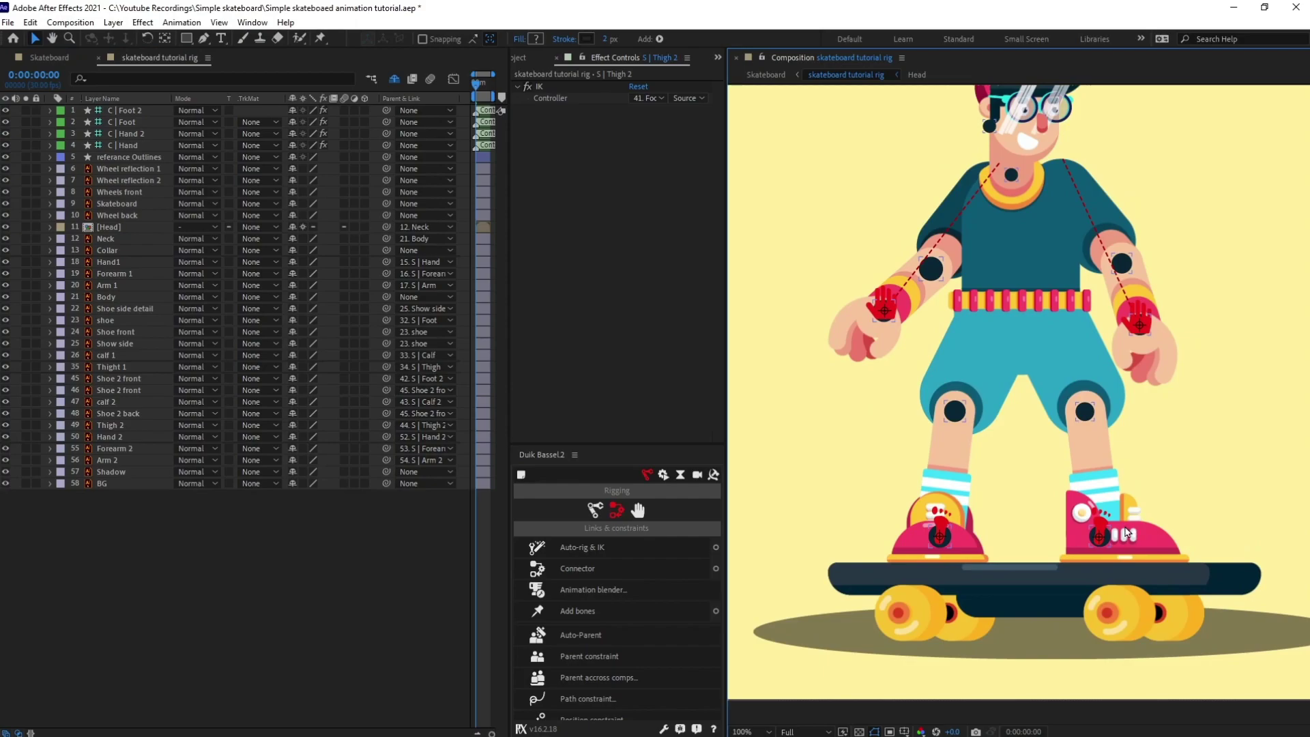
left_click_drag(1106, 525, 1108, 520)
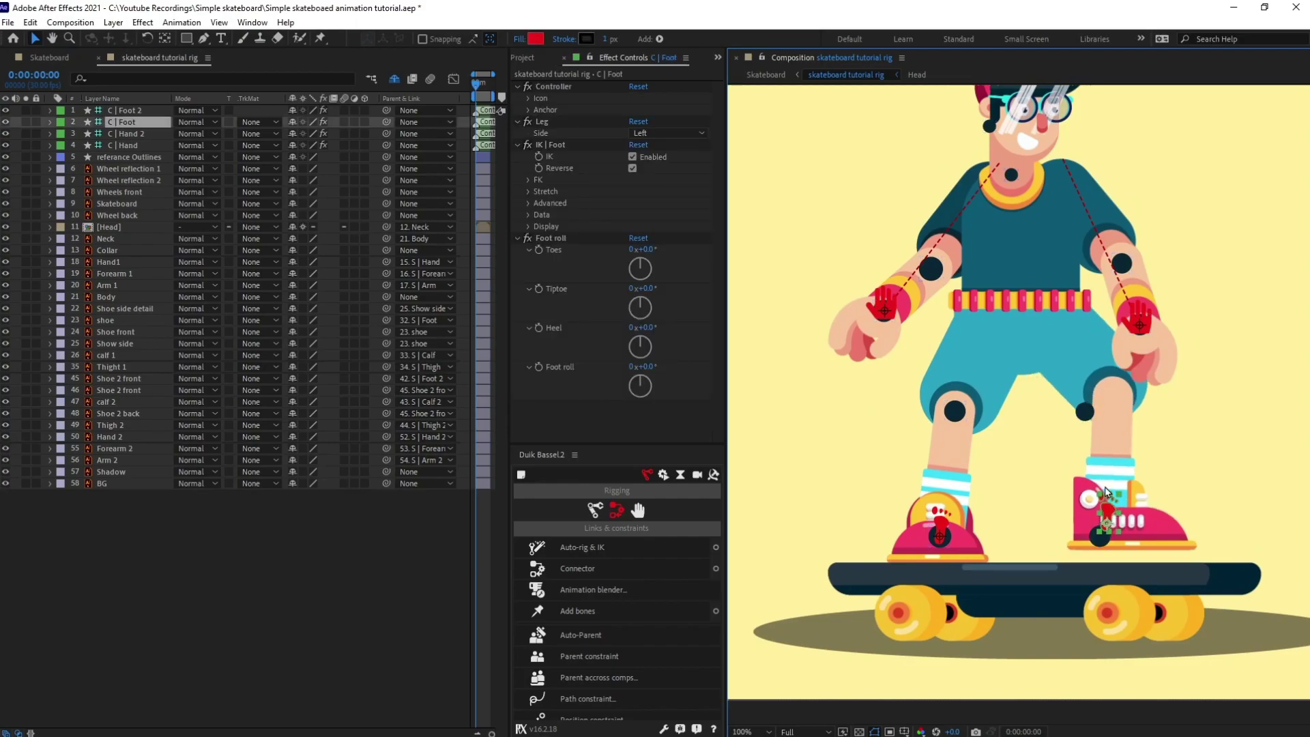
key("ctrl+z")
left_click_drag(941, 523, 943, 501)
key("ctrl+z")
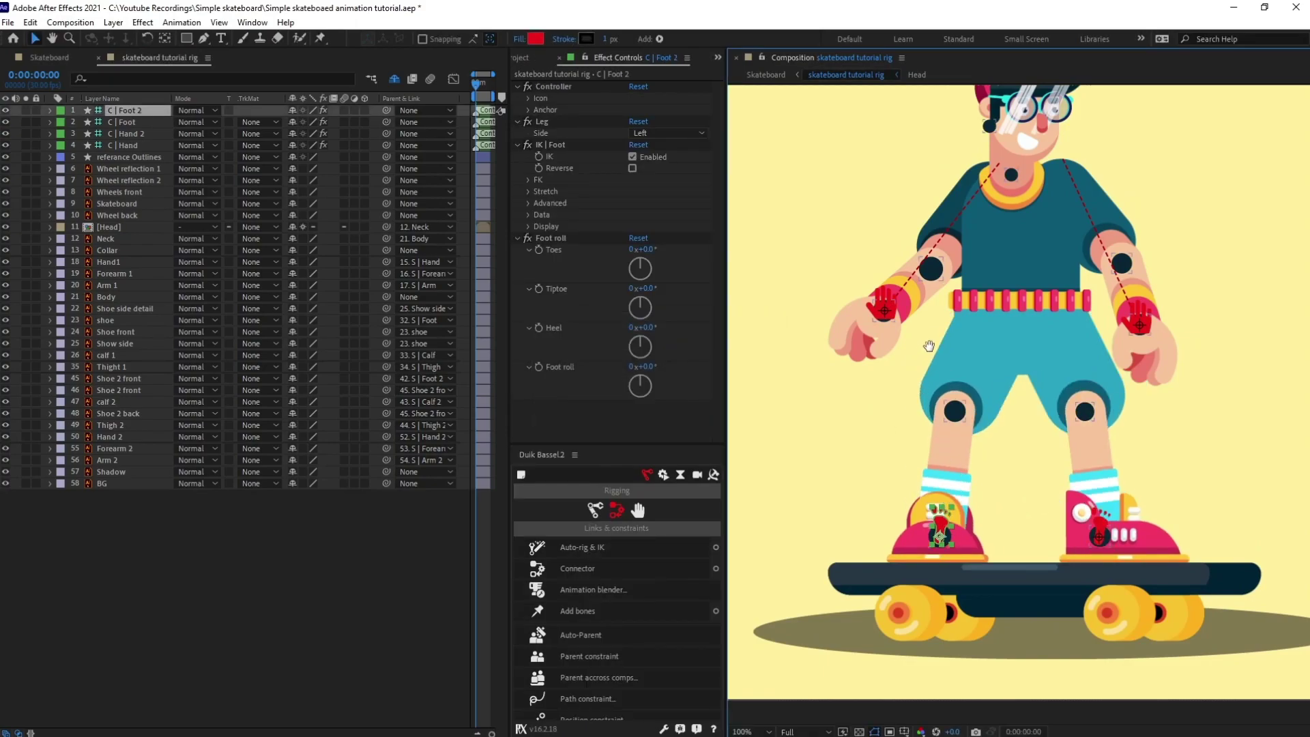
Delete the referance Outlines layer
left_click_drag(928, 346, 932, 389)
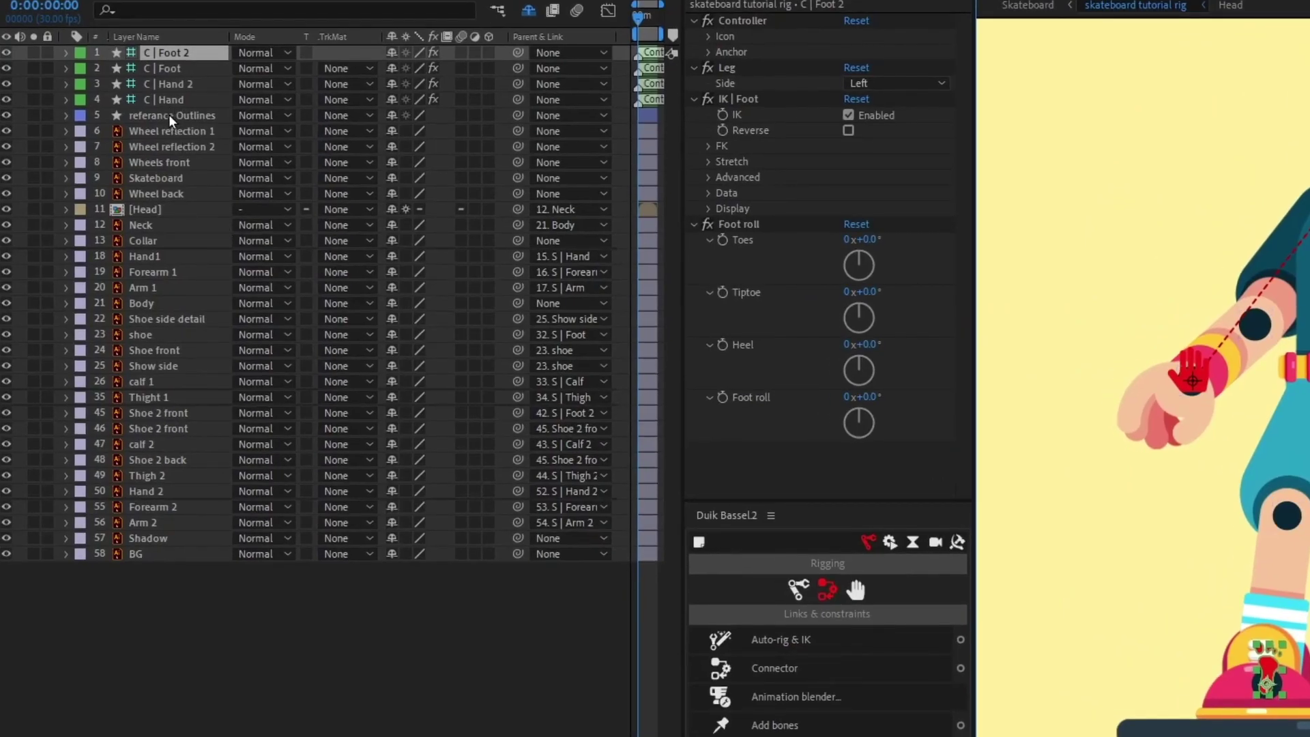
left_click(169, 116)
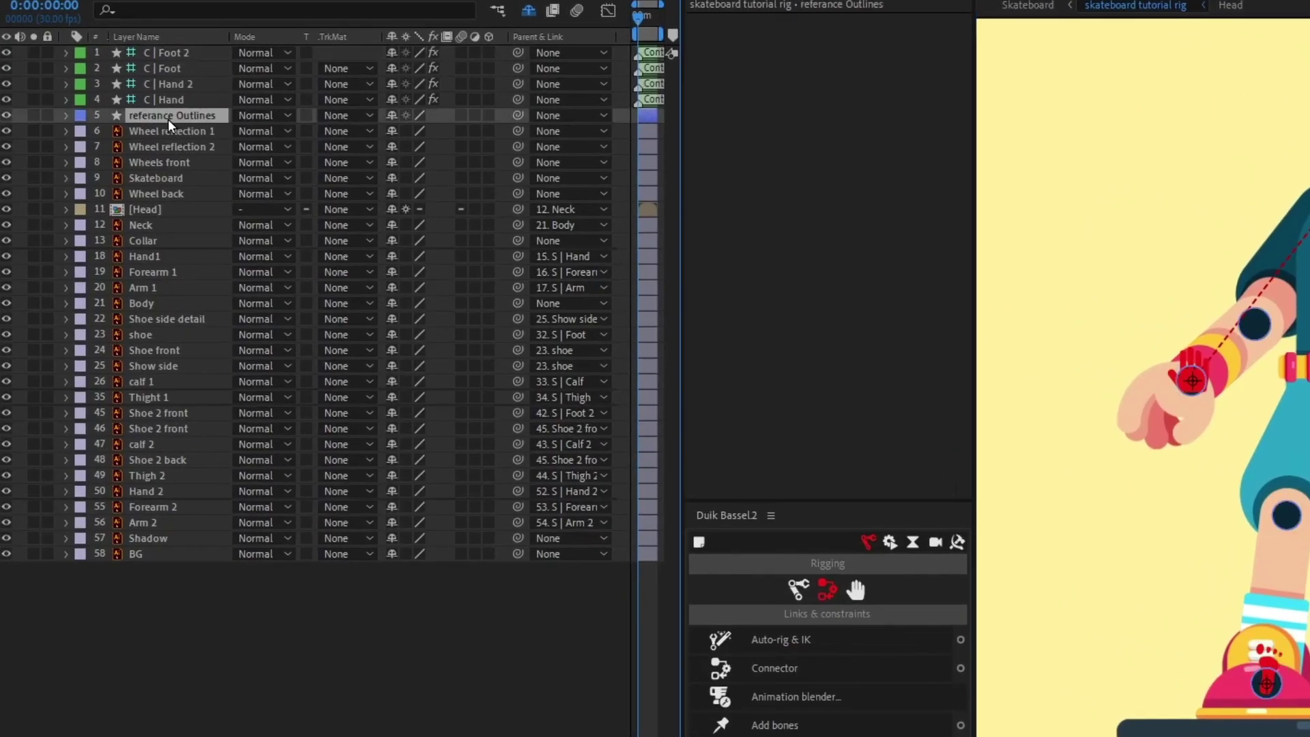
key("Delete")
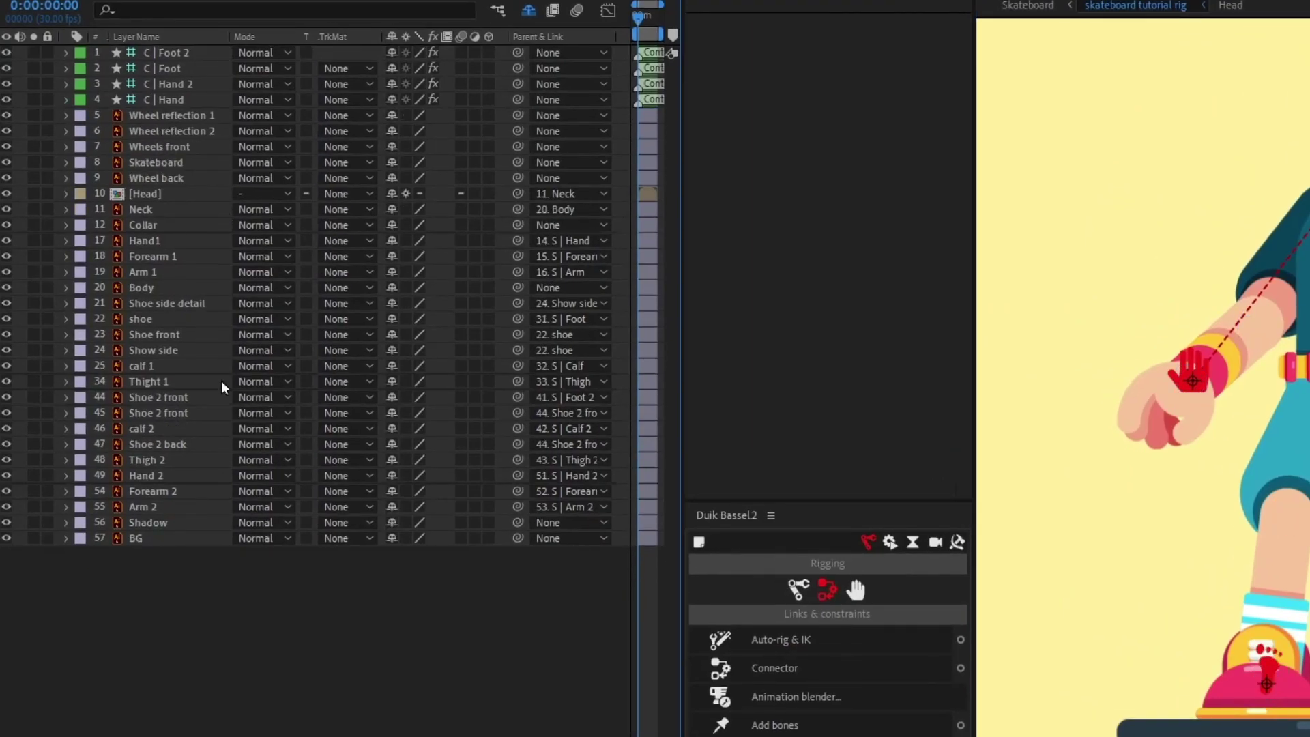
In the Head comp, move Reflection onto the glasses and set its blending mode to Overlay
double_click(152, 194)
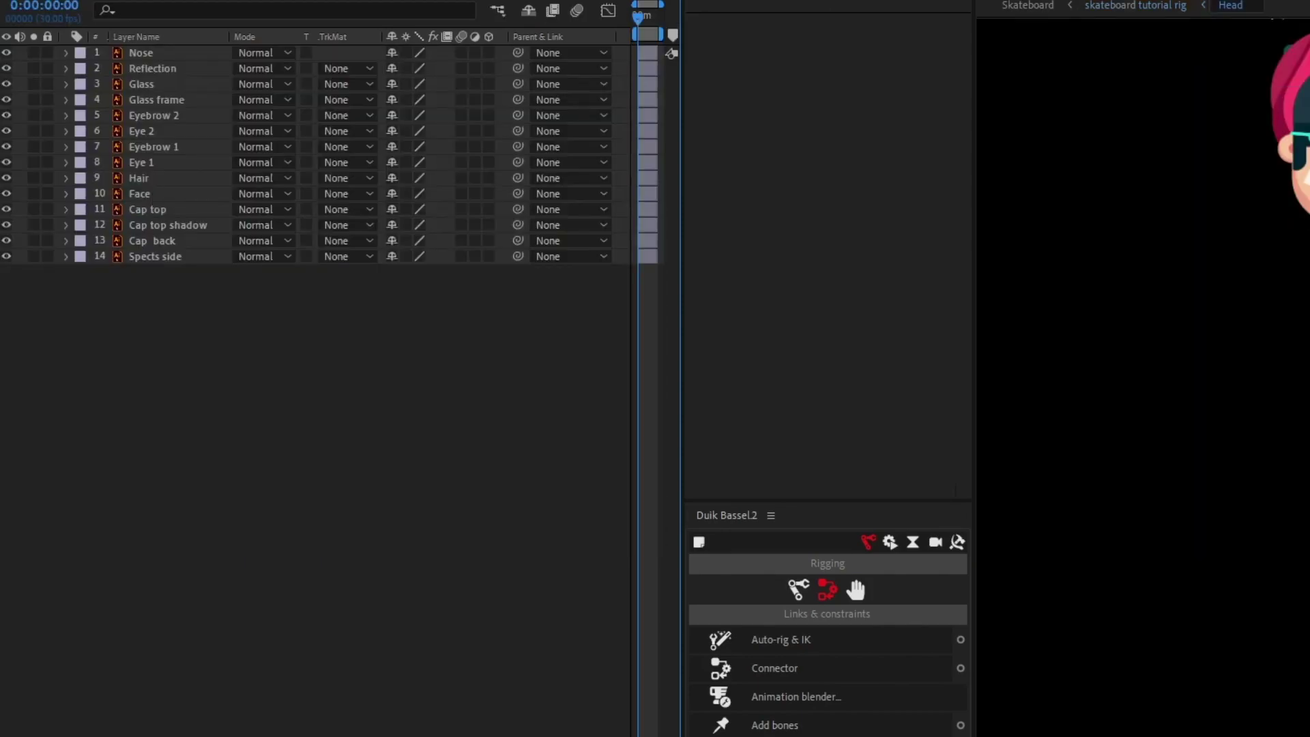
left_click(1141, 288)
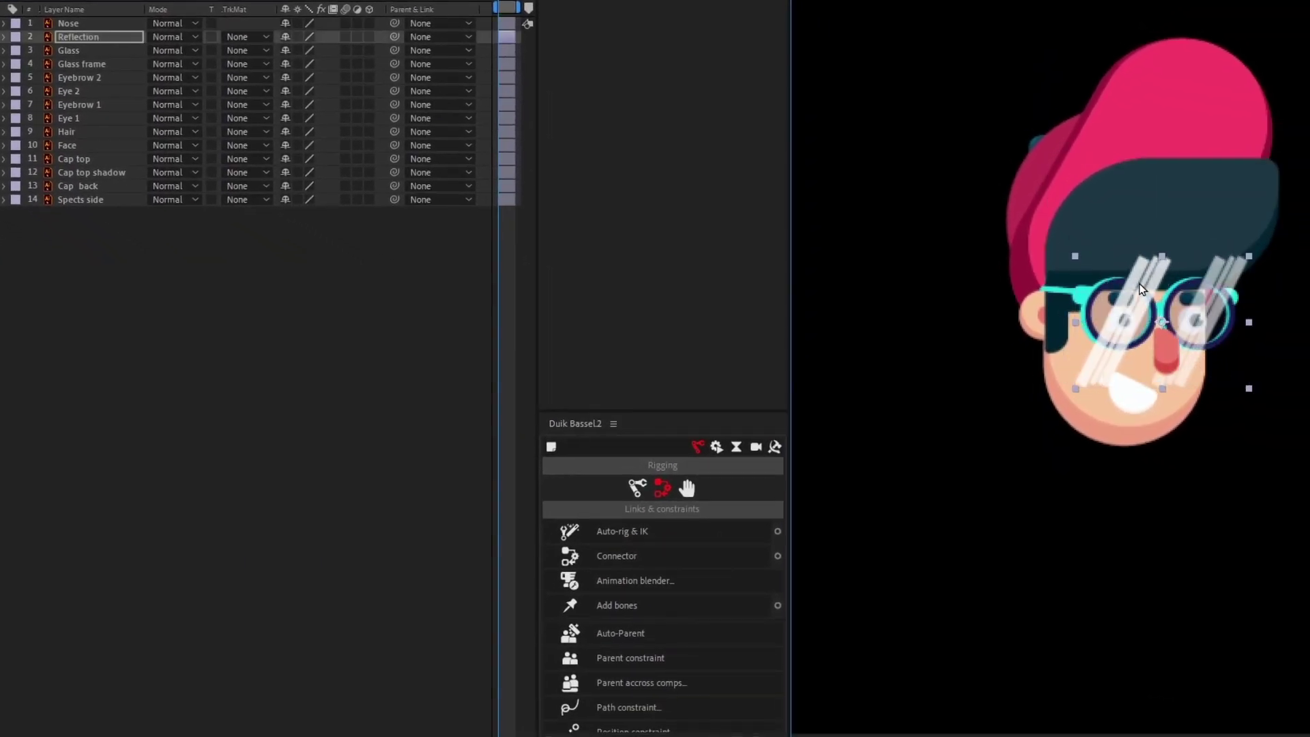
left_click_drag(1140, 283, 1137, 291)
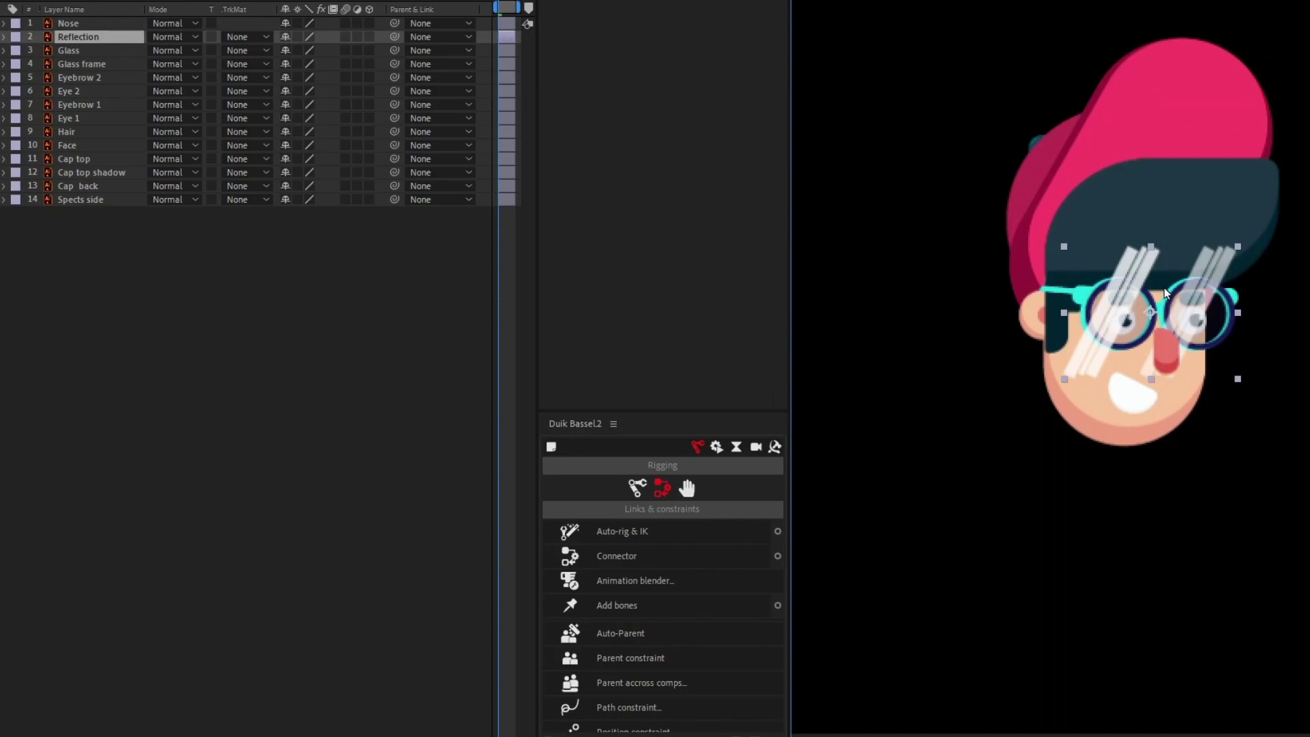
right_click(76, 38)
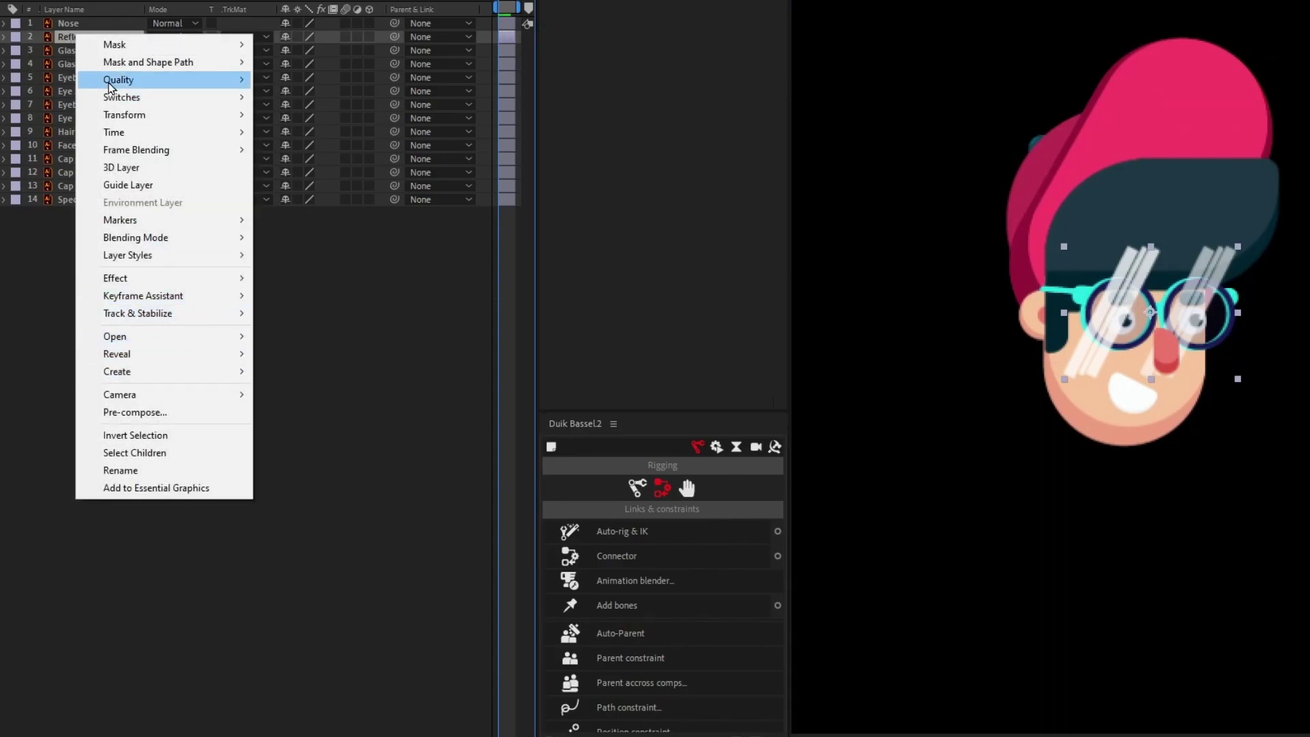
left_click(66, 39)
left_click(195, 38)
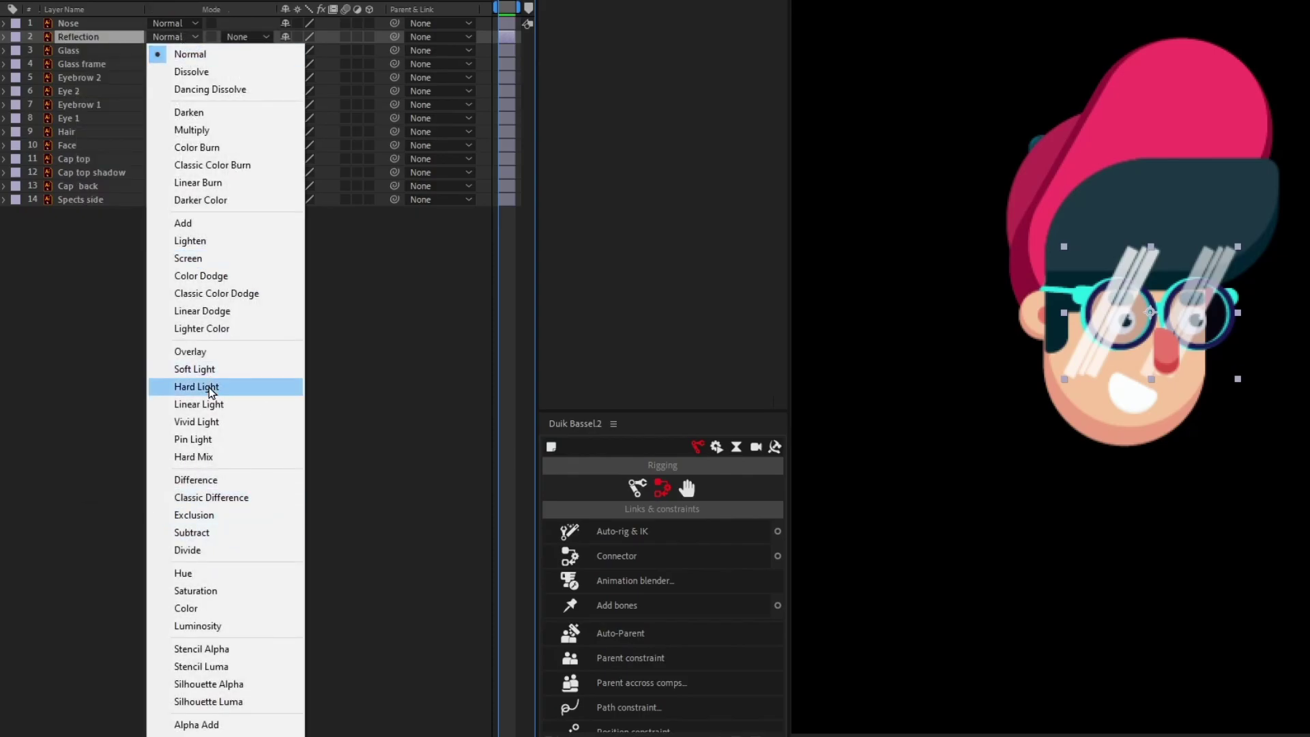
left_click(198, 352)
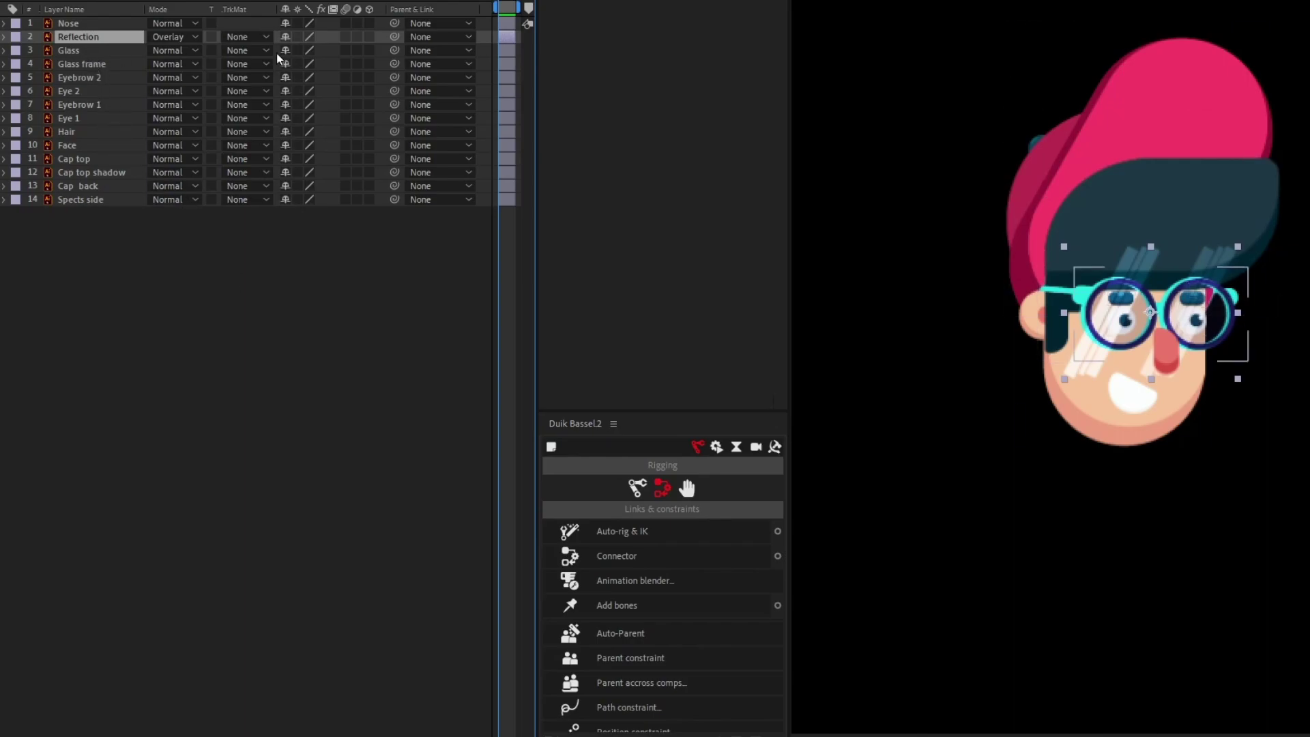
Duplicate Glass as 'Glass matte' above Reflection and use it as Reflection's Alpha Matte
left_click(107, 55)
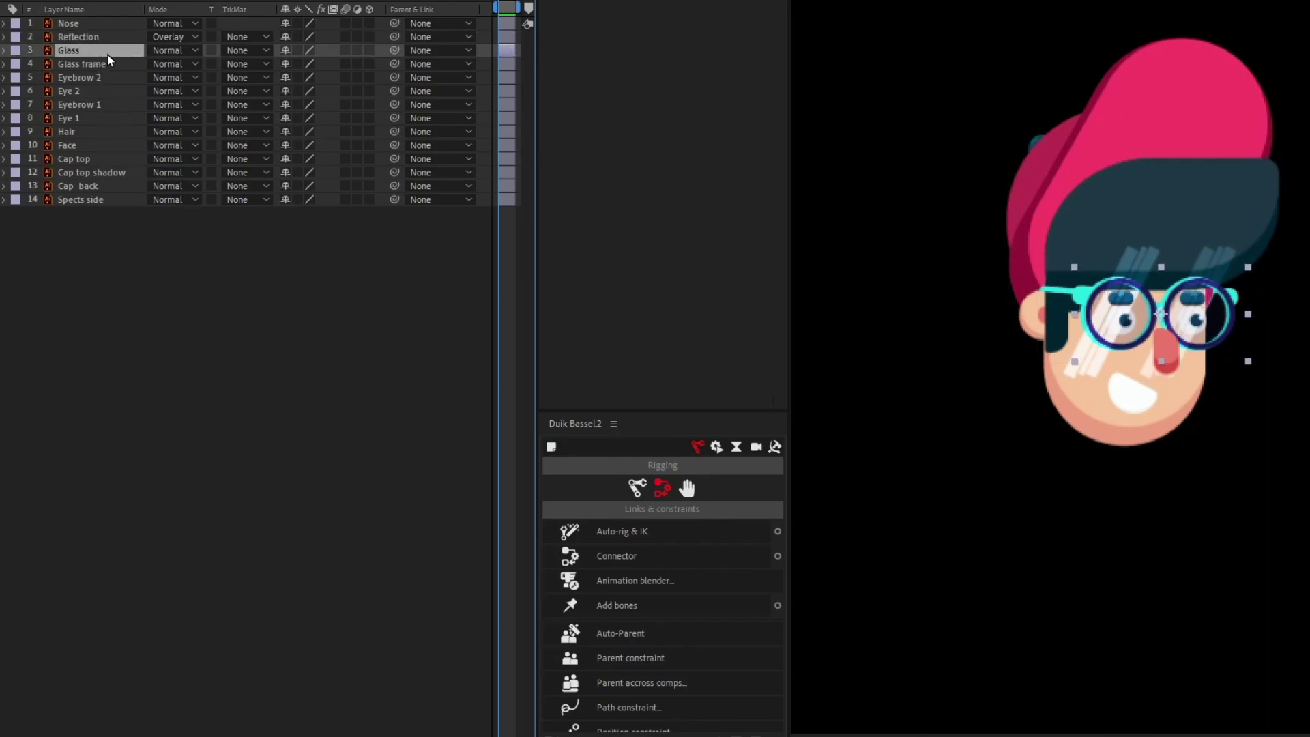
key("ctrl+d")
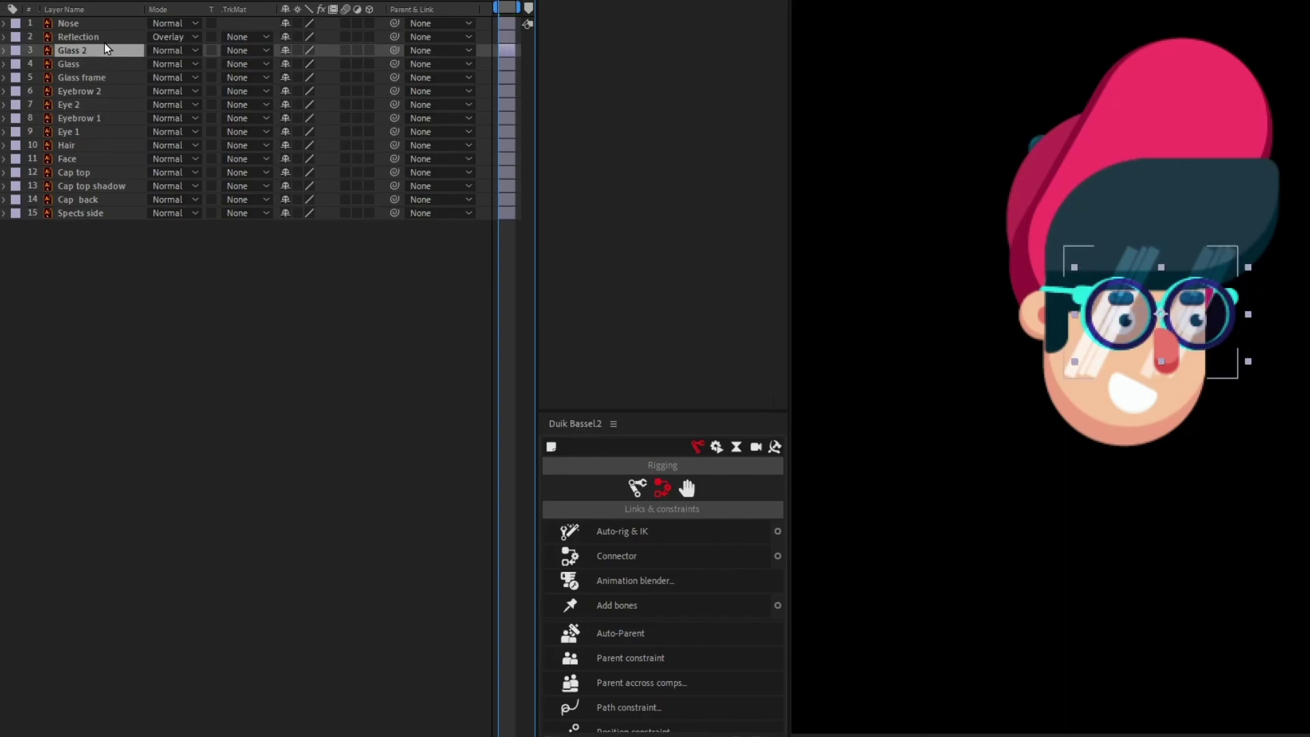
key("Return")
left_click(107, 50)
type("matte")
key("Return")
left_click_drag(107, 49, 106, 36)
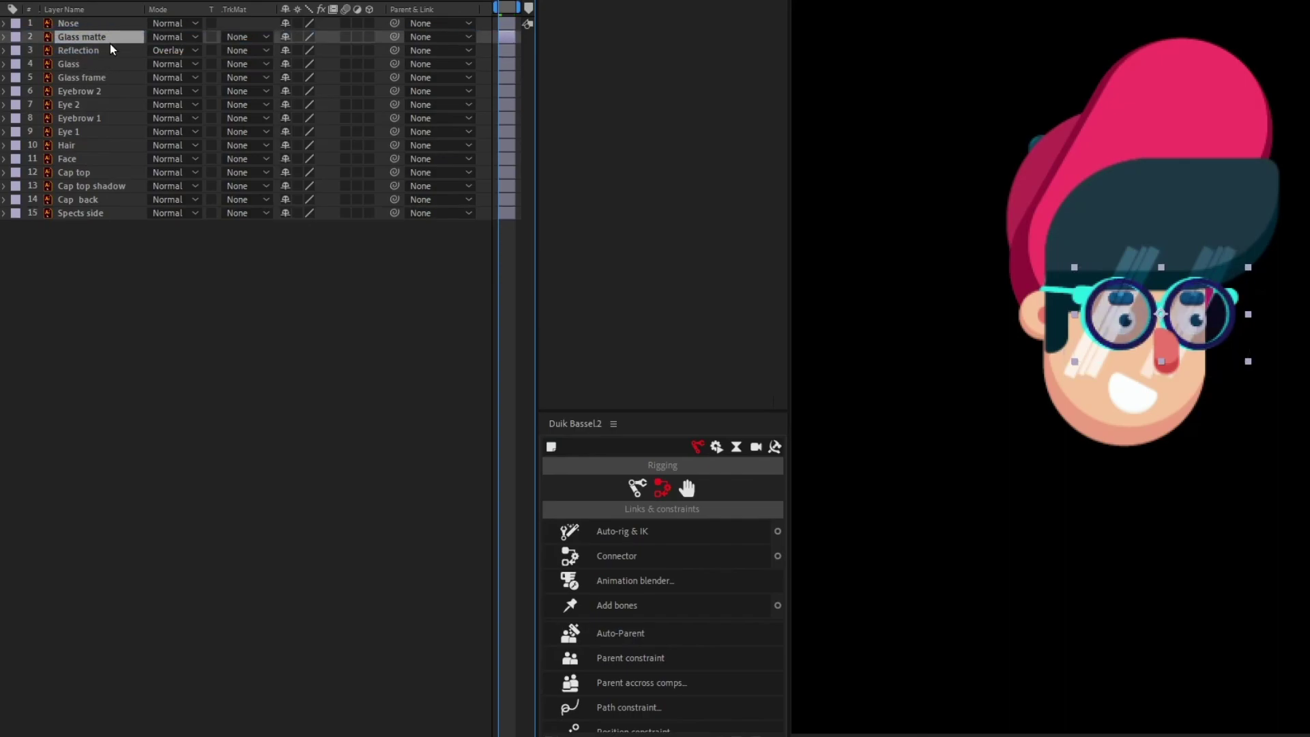
left_click(247, 50)
left_click(290, 94)
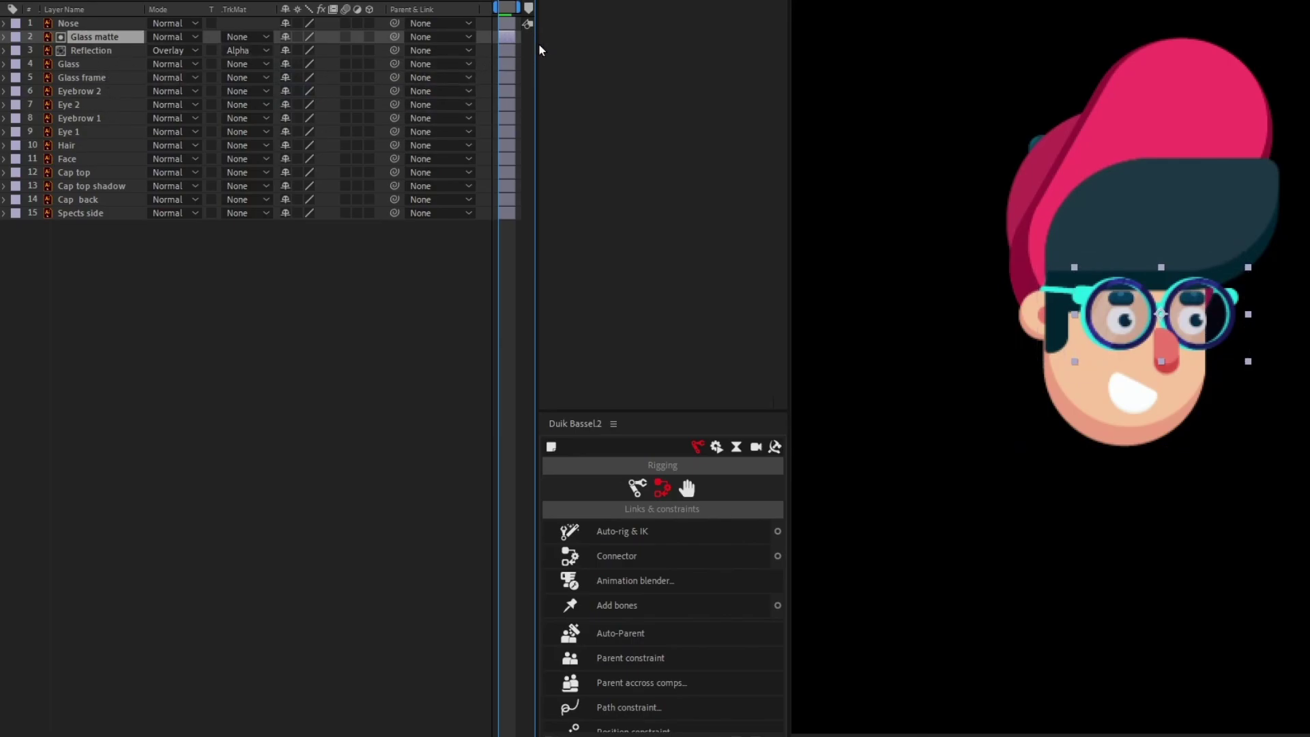
left_click_drag(538, 41, 644, 40)
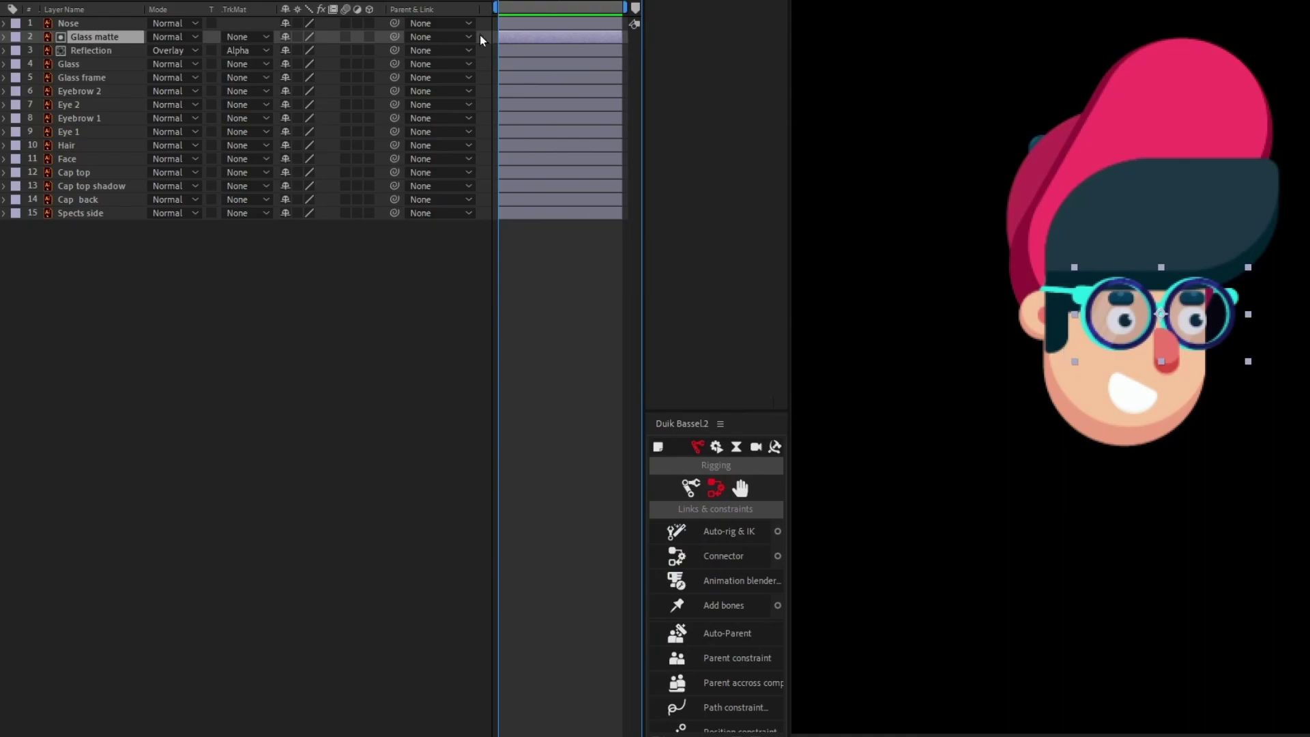
Keyframe Reflection's Position to slide left-to-right across the lenses over 20 frames
left_click(100, 49)
key("p")
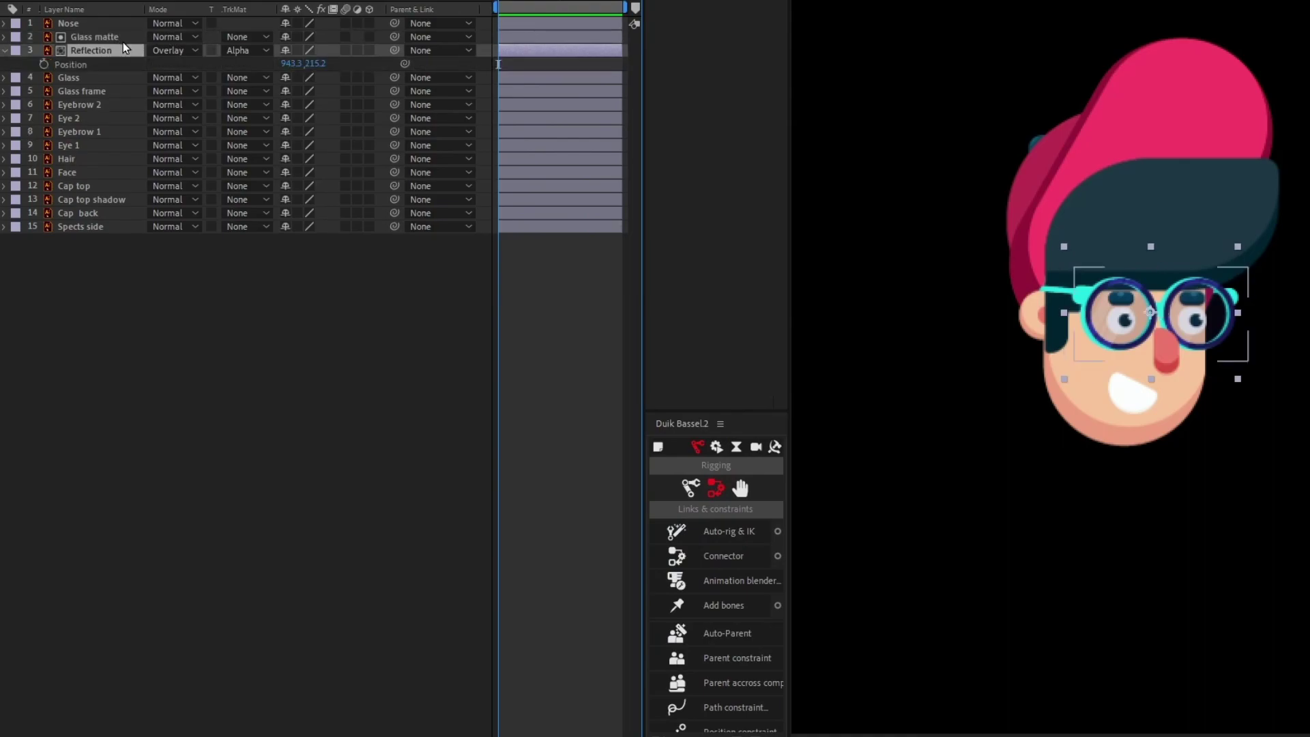
left_click(44, 64)
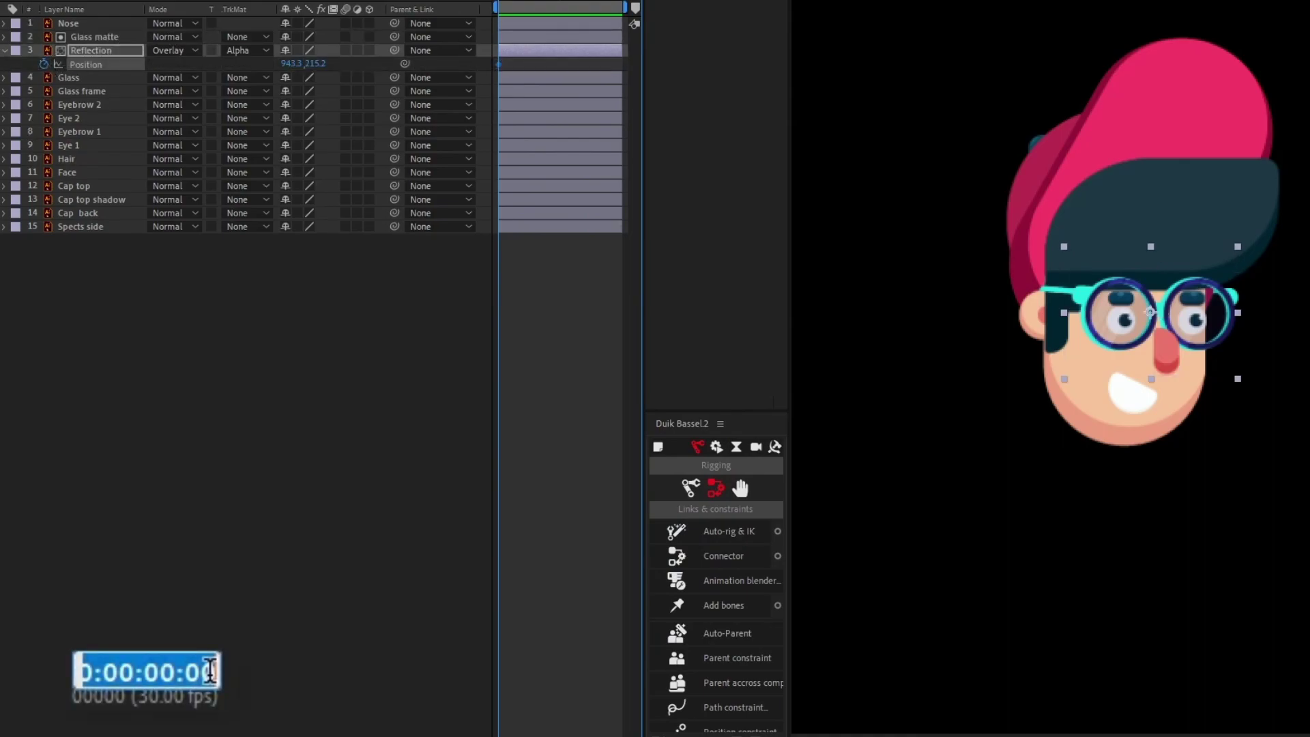
type("+")
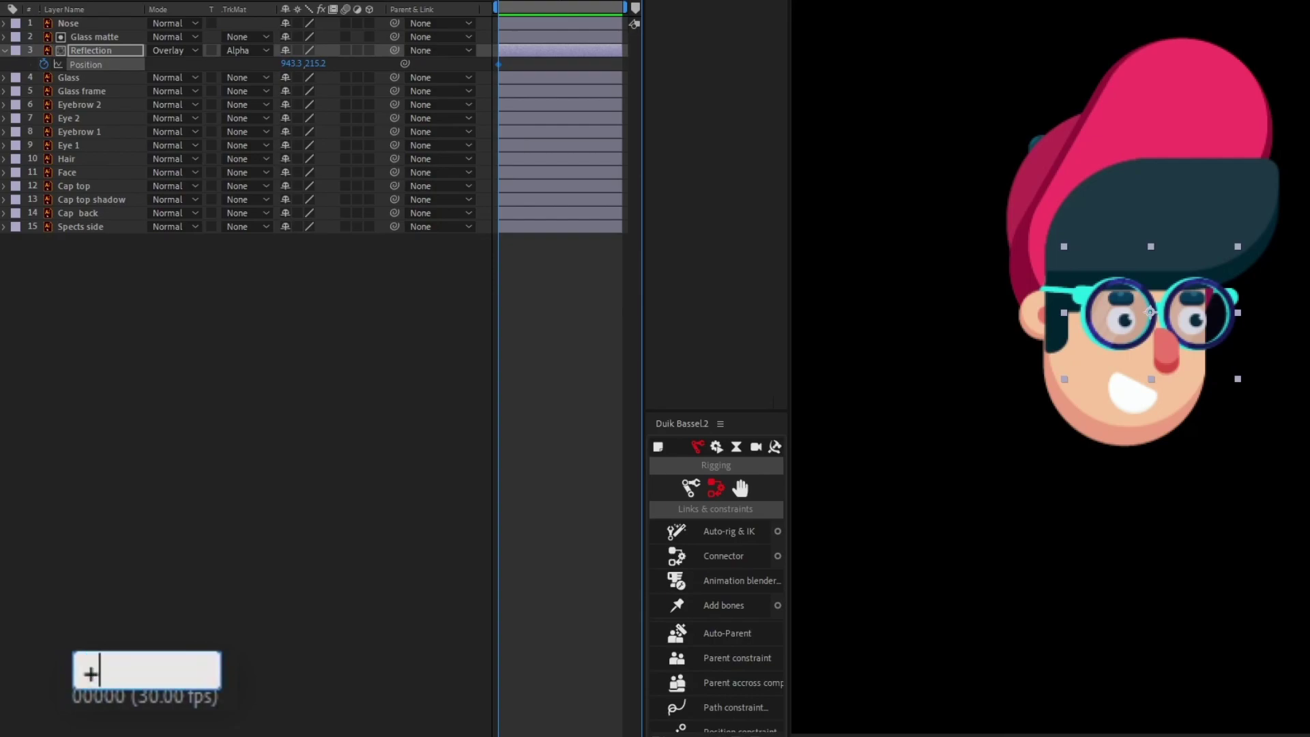
type("20")
key("Return")
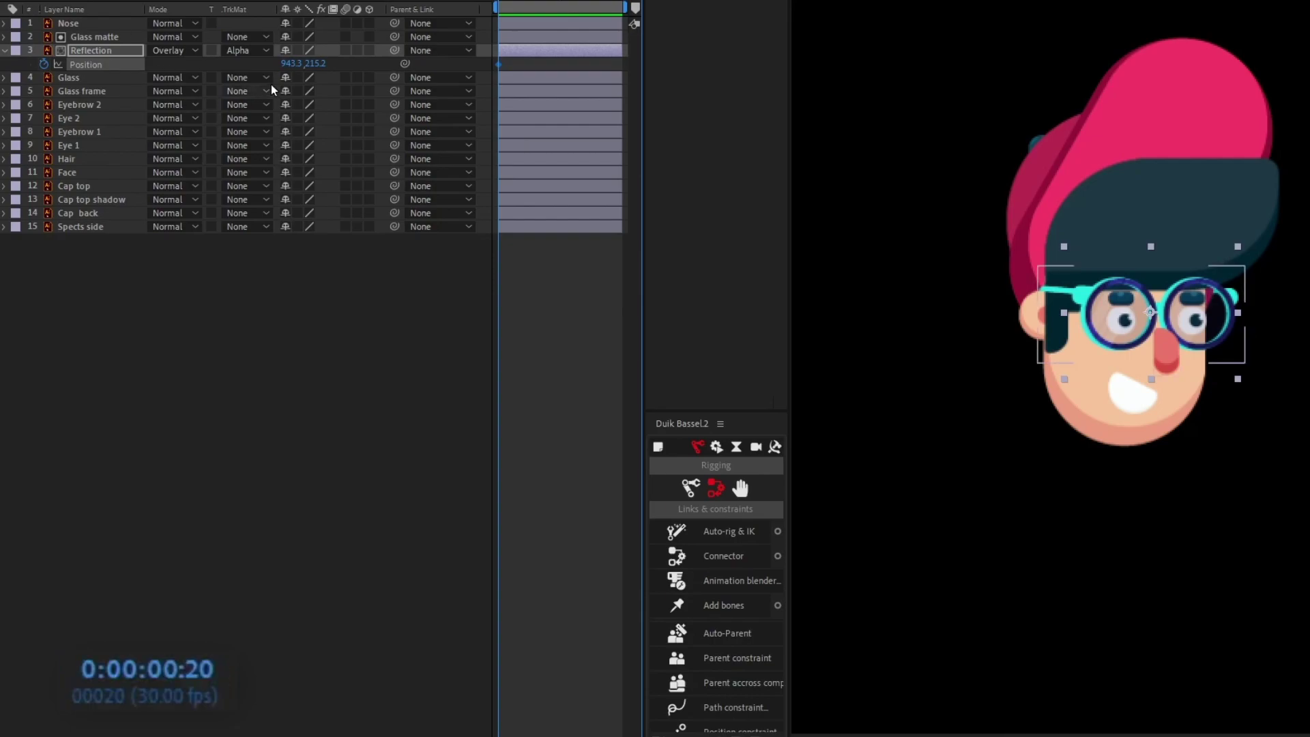
left_click_drag(1153, 317, 1285, 324)
key("=")
key("=")
key("=")
key("=")
key("Home")
left_click_drag(1133, 327, 993, 327)
left_click_drag(546, 78, 470, 71)
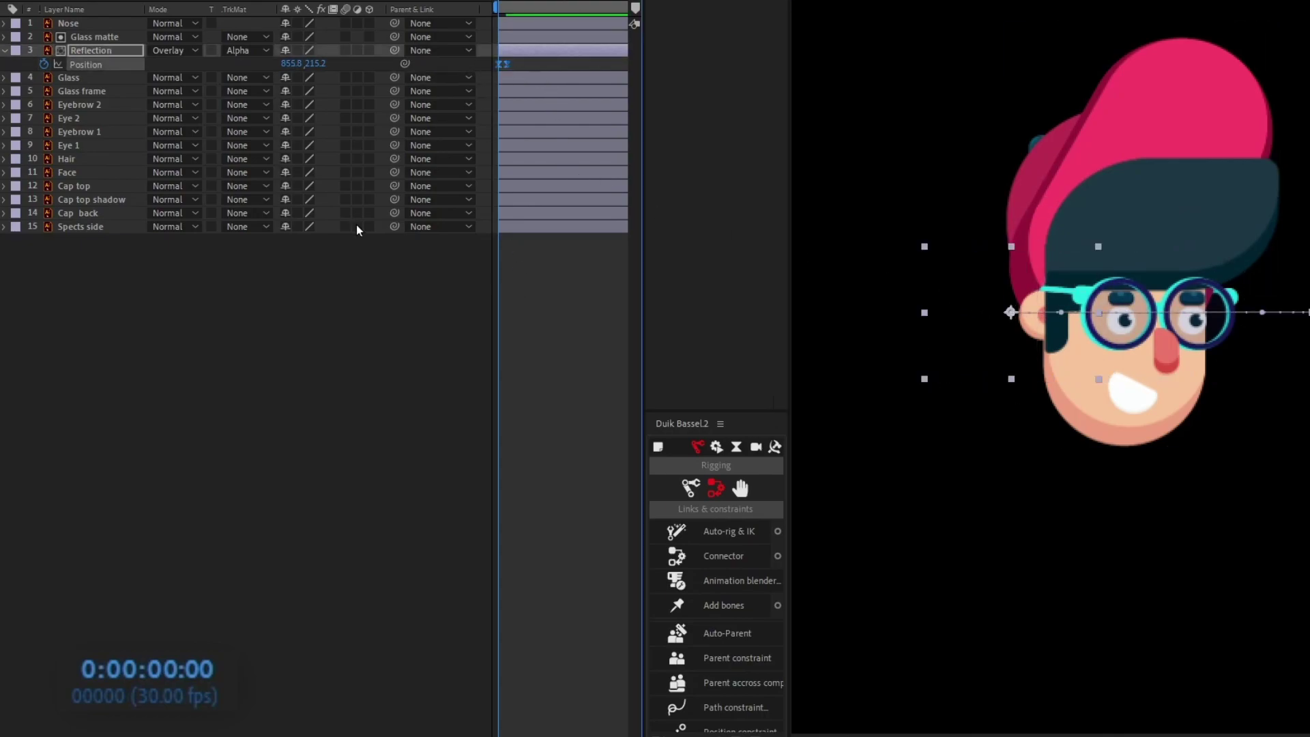
Add a loopIn()+loopOut()-value; expression to Reflection's Position and preview the loop
left_click(44, 63, "alt")
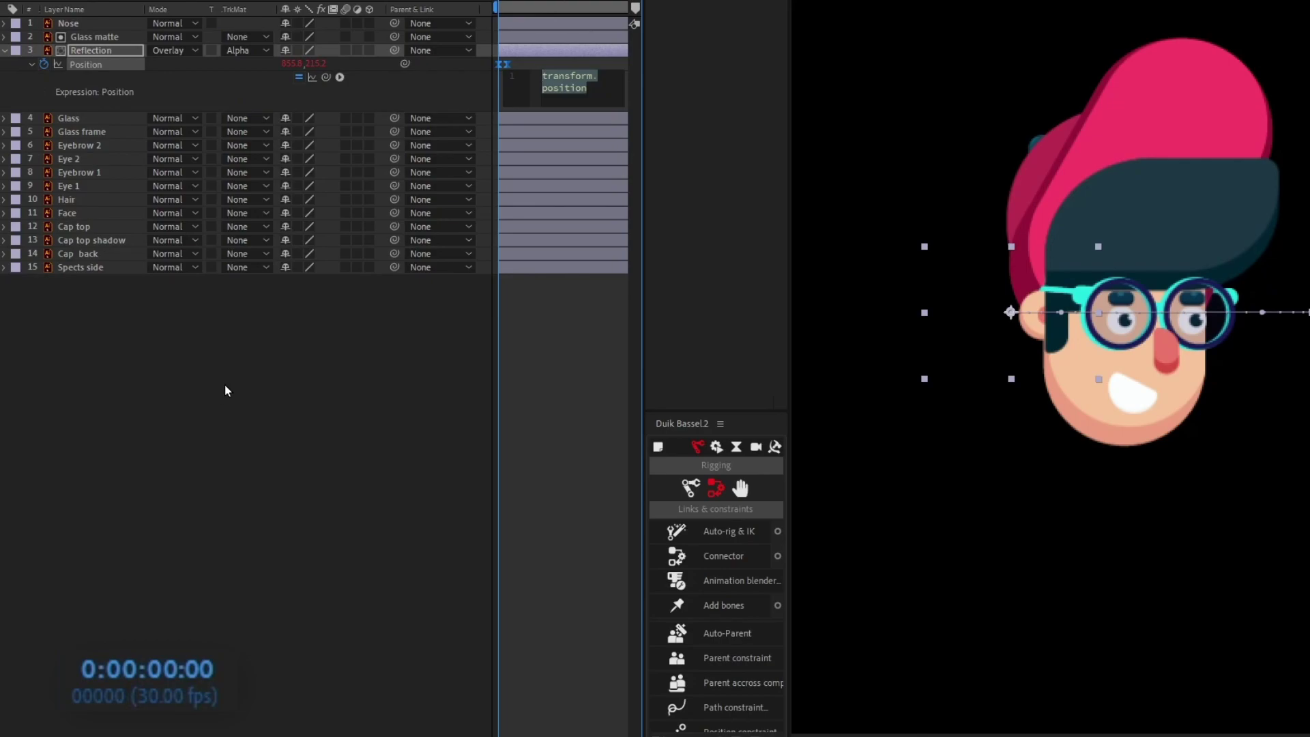
type("loop")
key("Return")
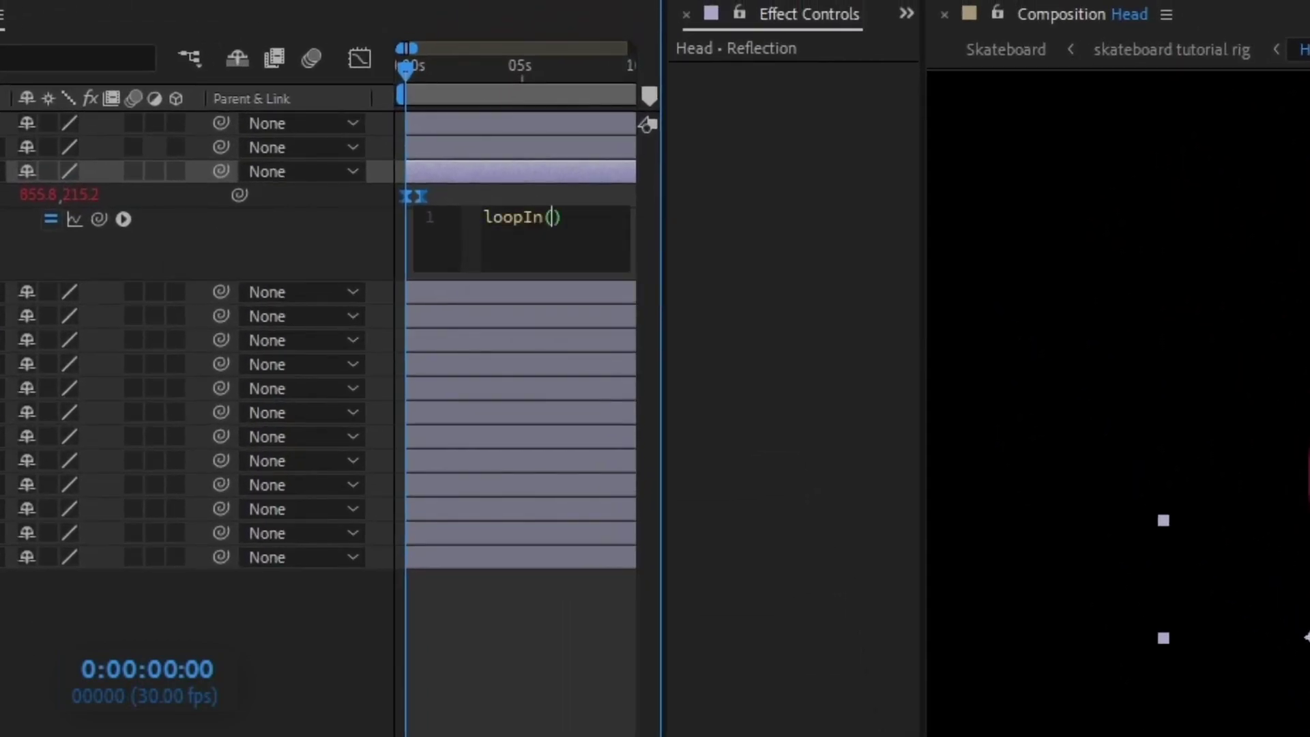
type("=")
type("loop")
key("Down")
key("Down")
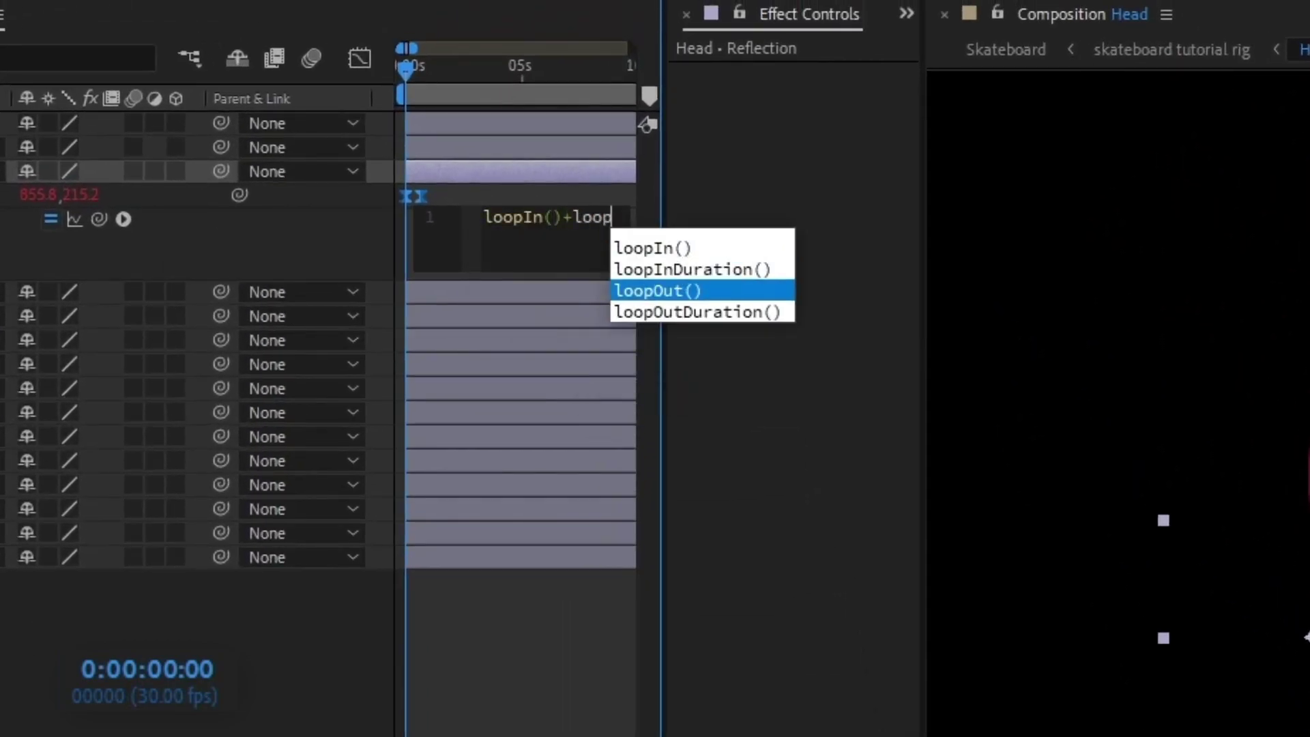
key("Return")
type("-value;")
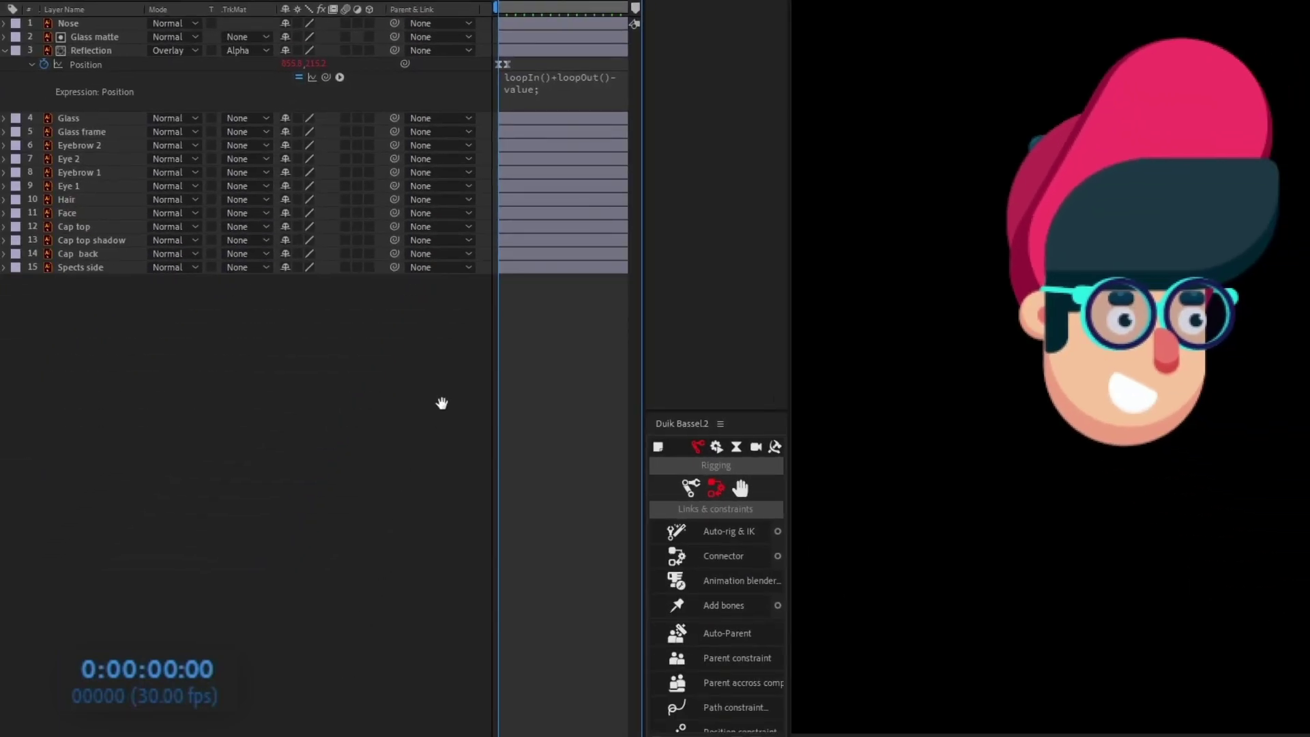
key("space")
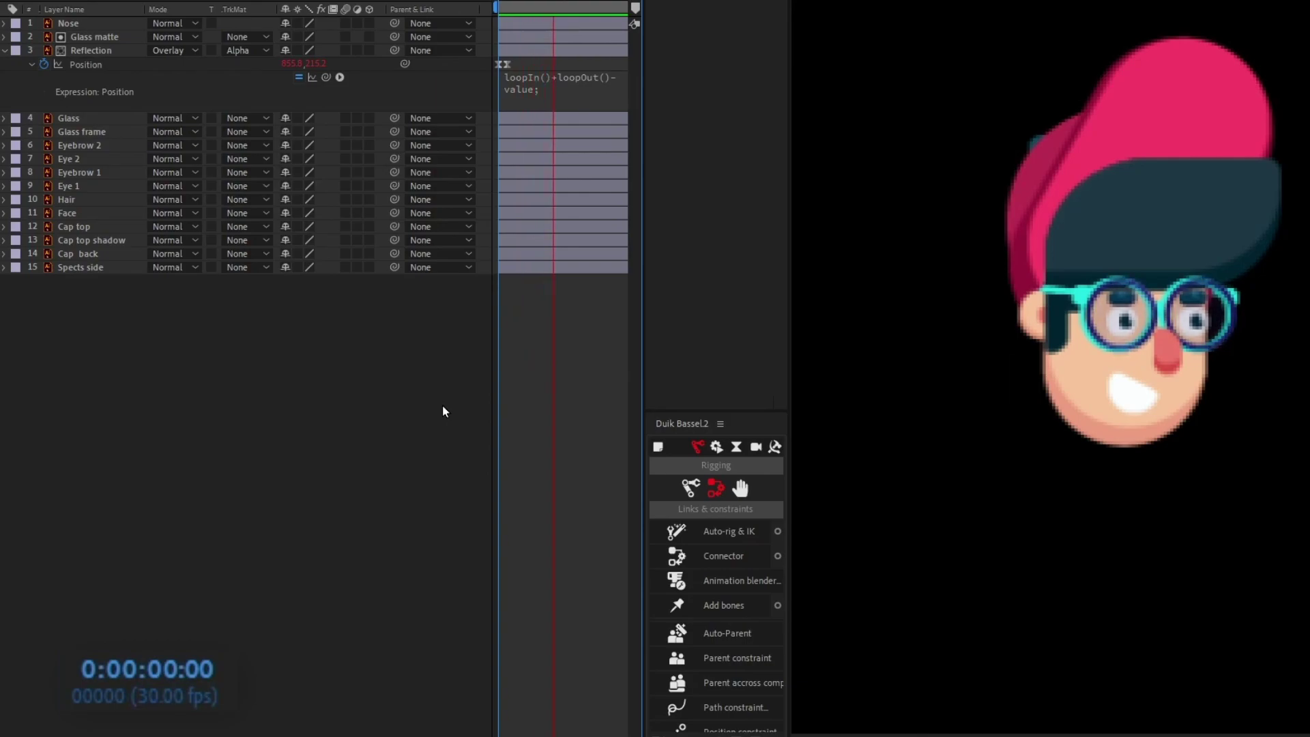
key("space")
left_click(1230, 225)
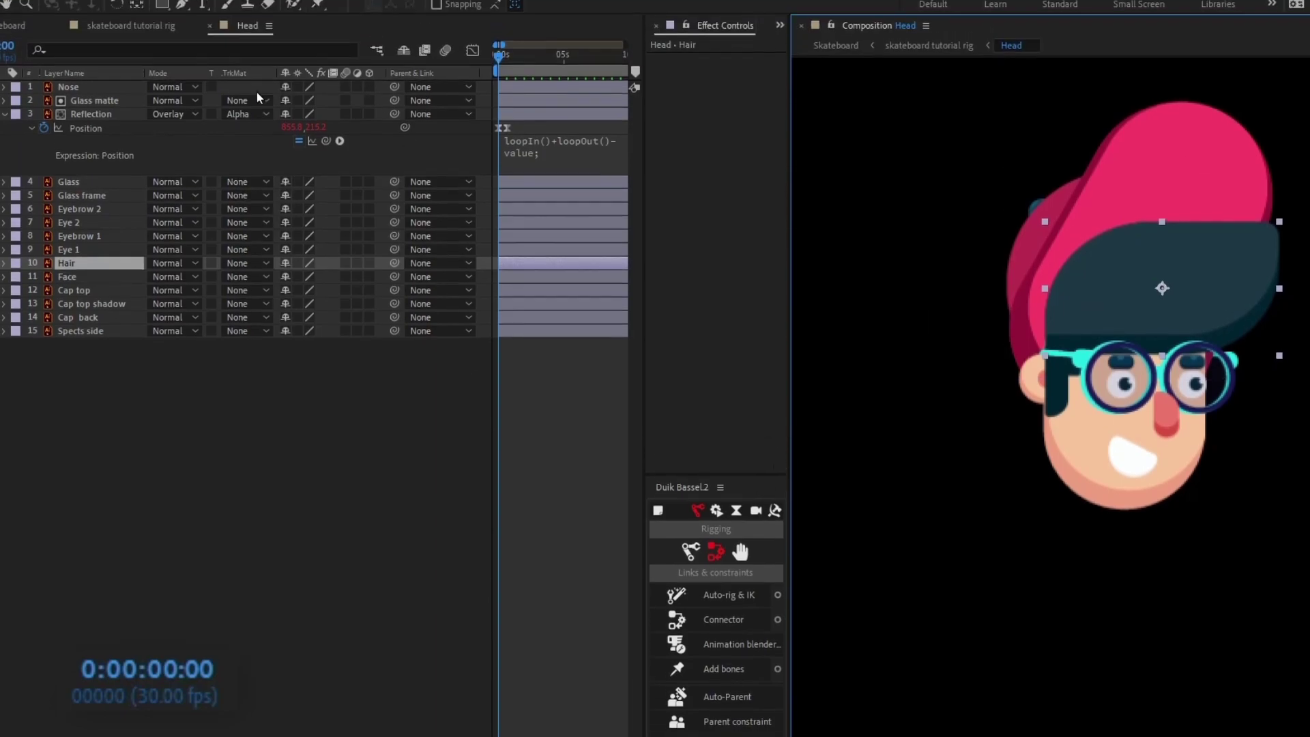
Solo Hair, place three puppet pins along it, and add Duik bones Pin 1–3 for them
left_click(0, 199)
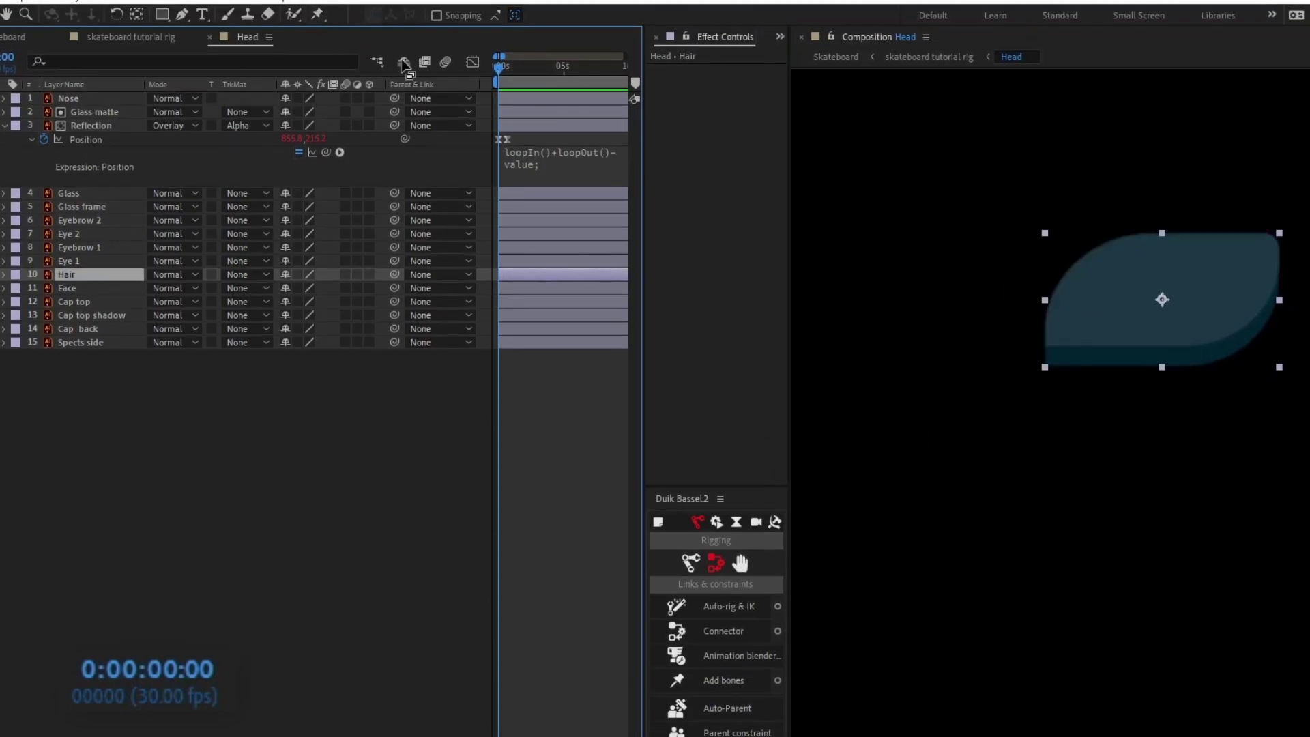
left_click(317, 15)
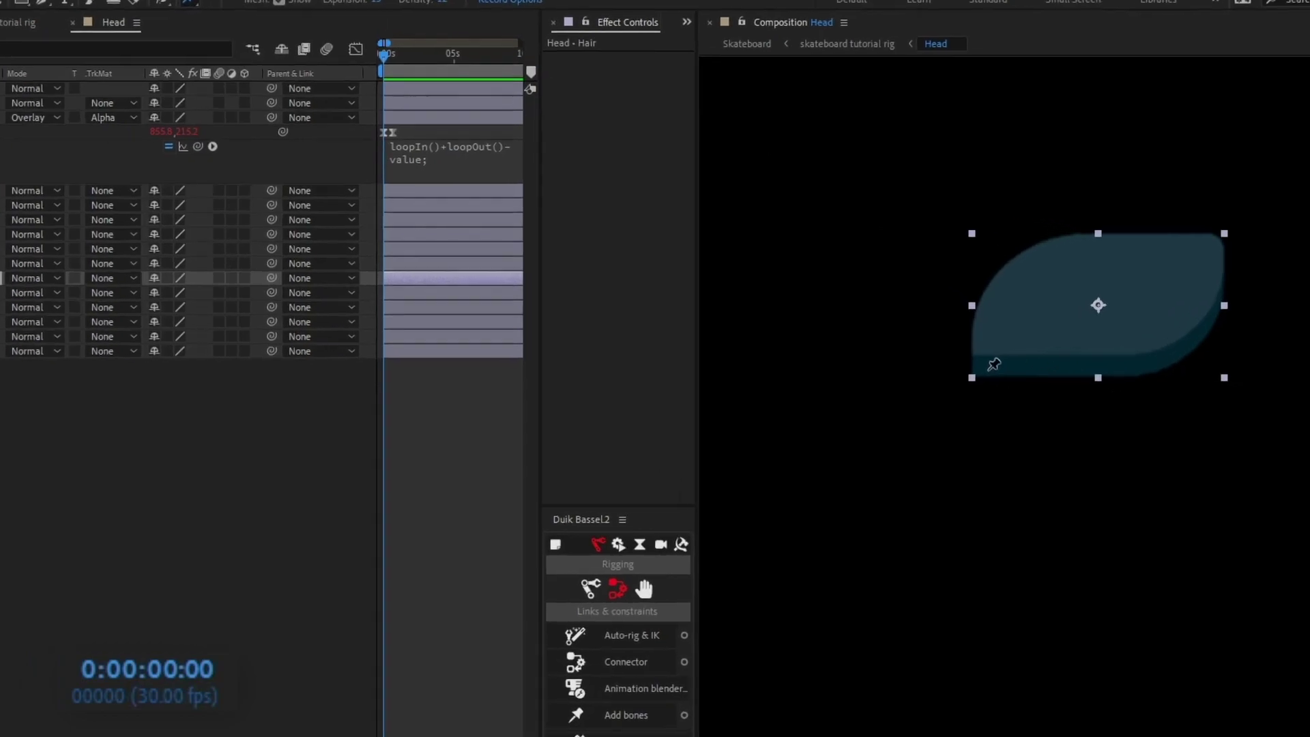
left_click(1055, 359)
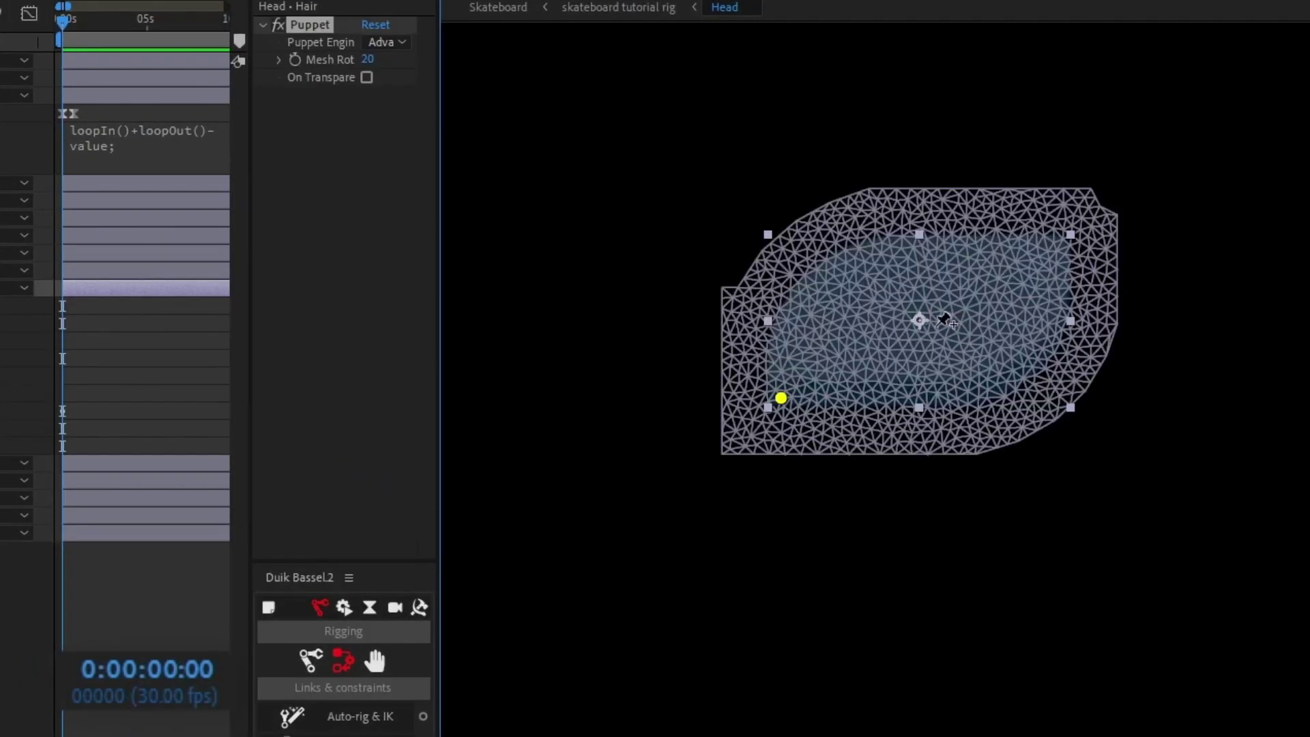
left_click(936, 326)
left_click(1057, 243)
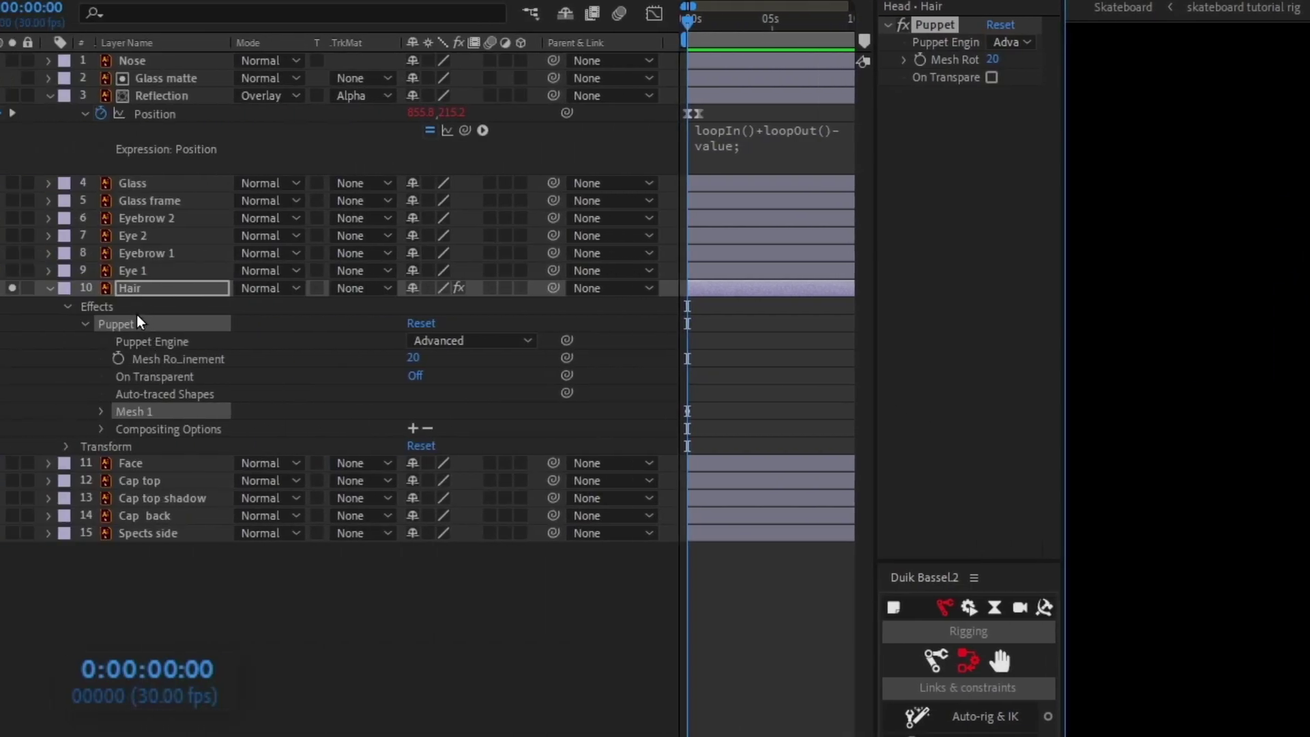
left_click(114, 324)
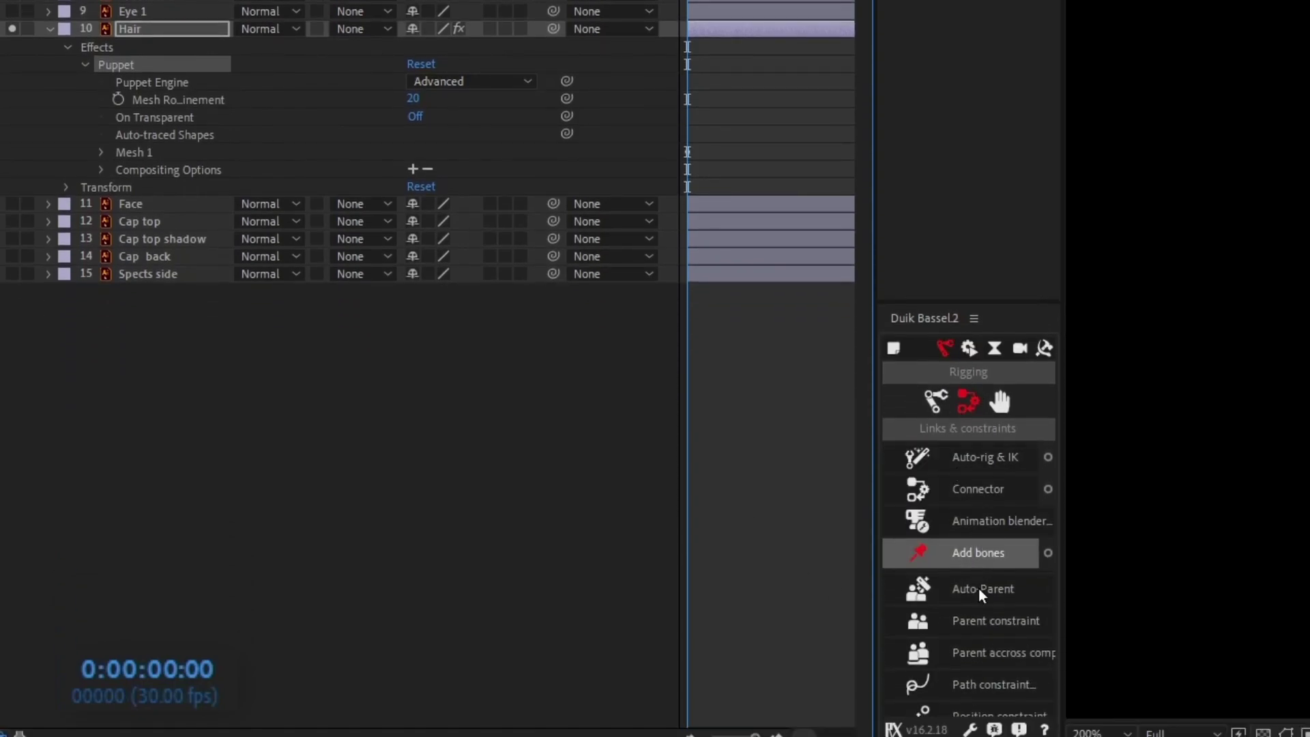
left_click(980, 556)
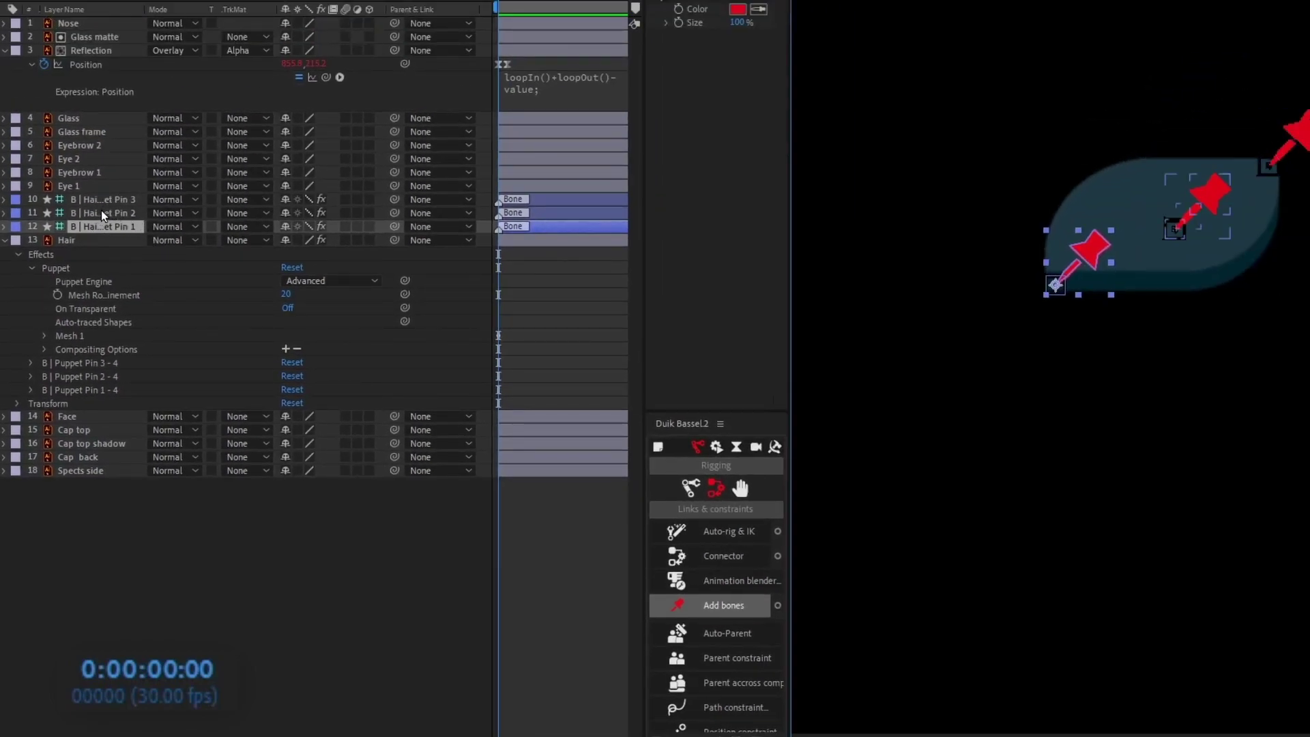
Rename the hair bone layers 1, 2 and 3 from bottom to top
left_click(100, 224)
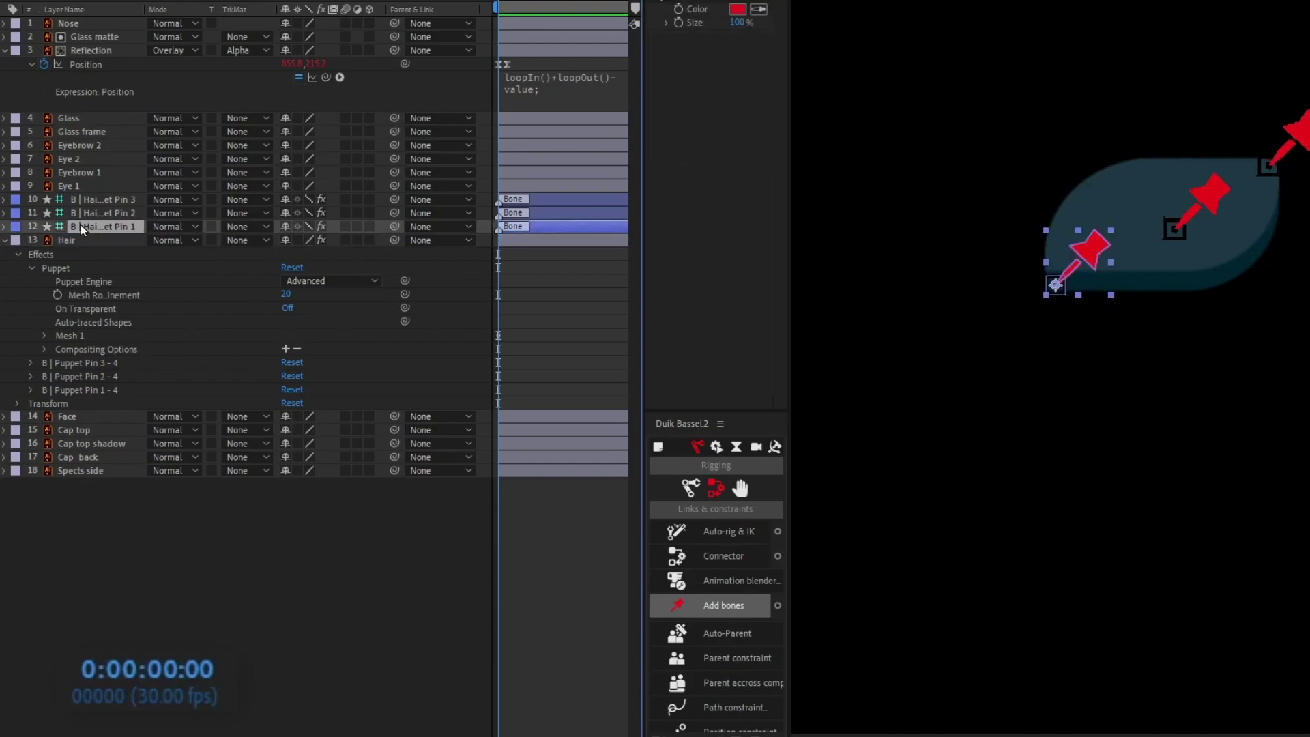
key("Return")
type("1")
key("Return")
key("ctrl+Up")
key("Return")
type("2")
key("Return")
key("ctrl+Up")
key("Return")
type("3")
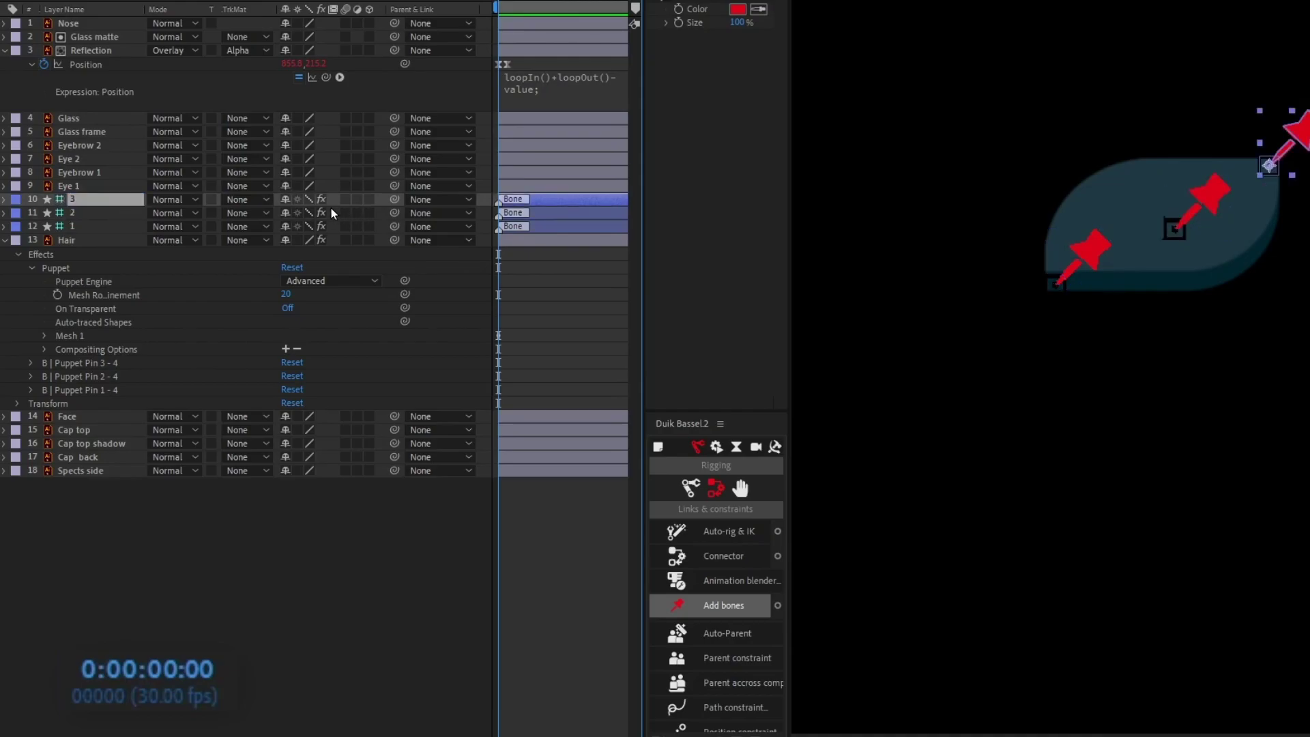
Parent bone 3 to bone 2 and bone 2 to bone 1, then show Rotation for bones 1 and 2
left_click_drag(395, 200, 219, 229)
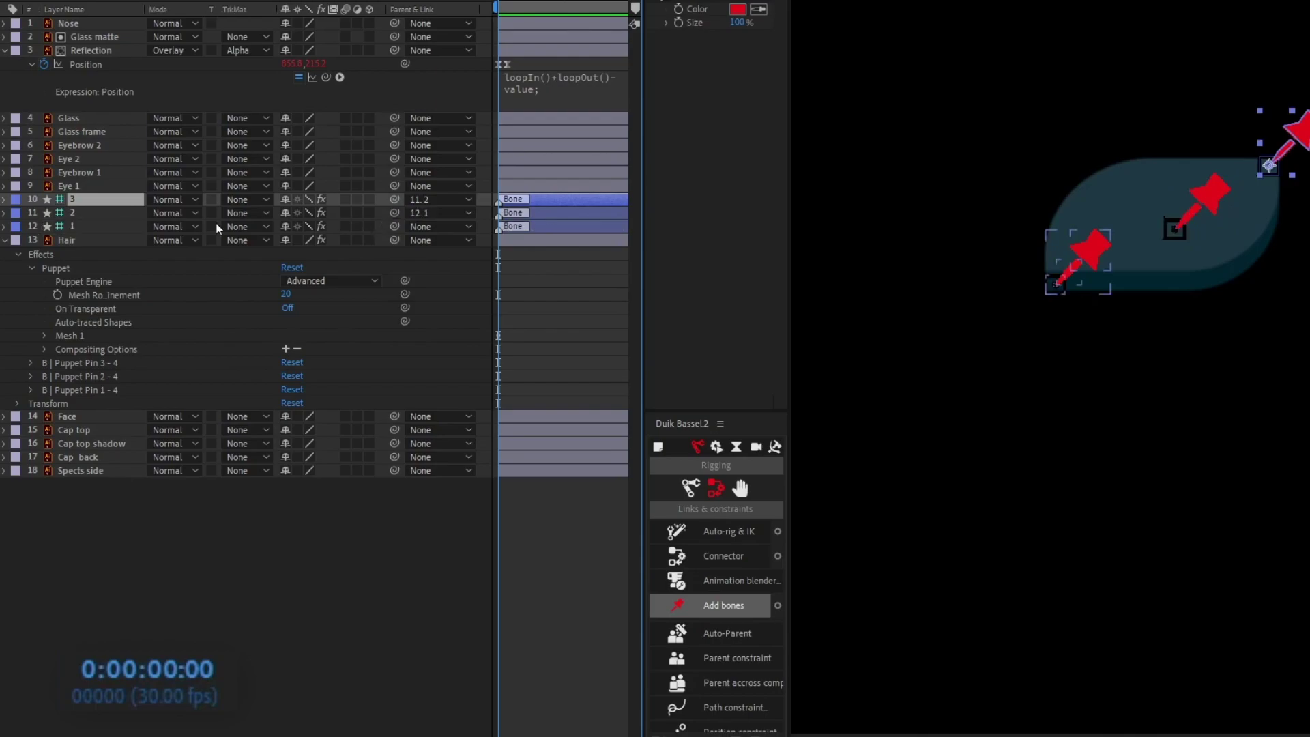
left_click(92, 213)
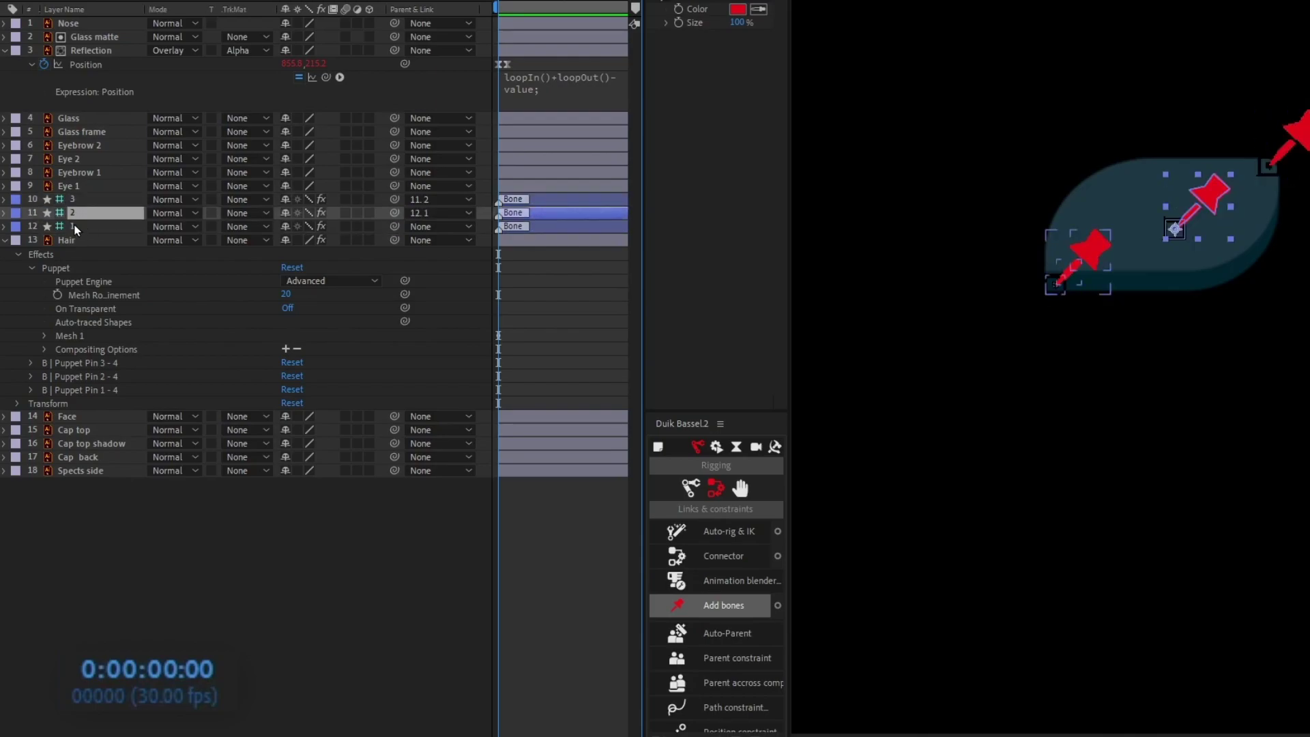
left_click(79, 228, "shift")
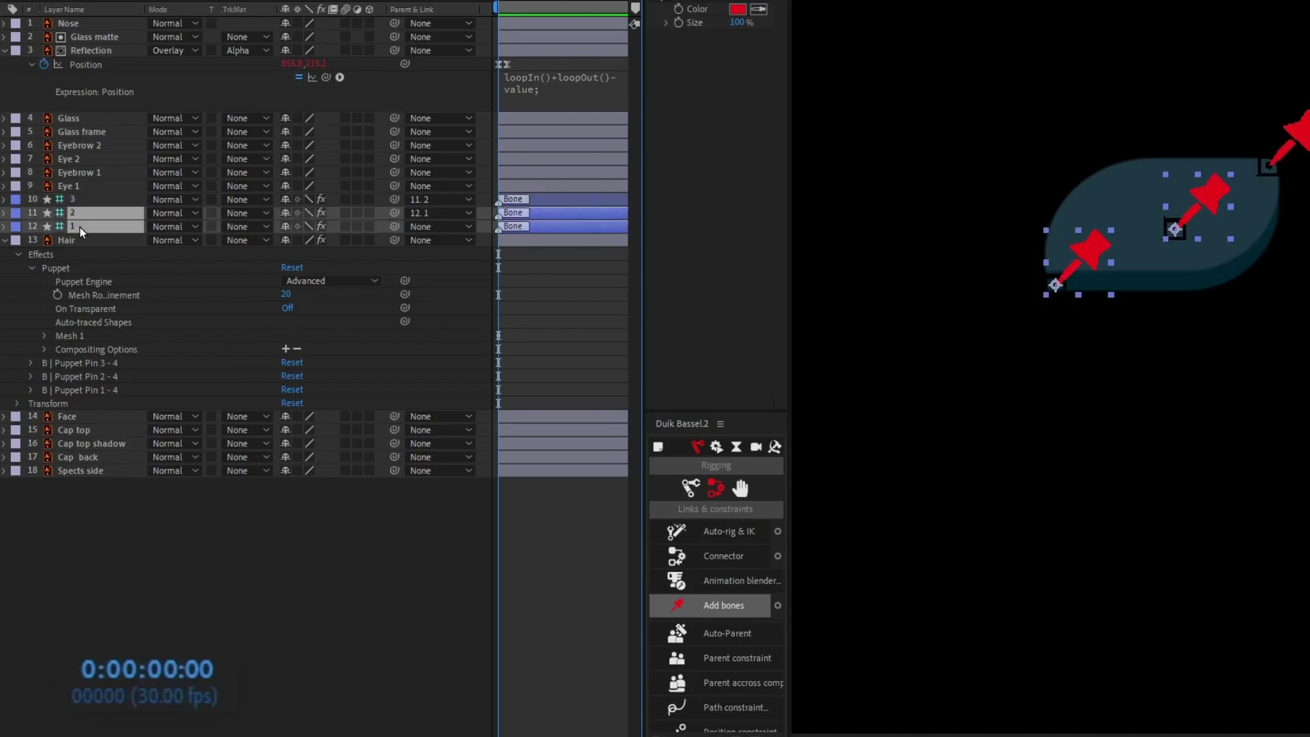
key("r")
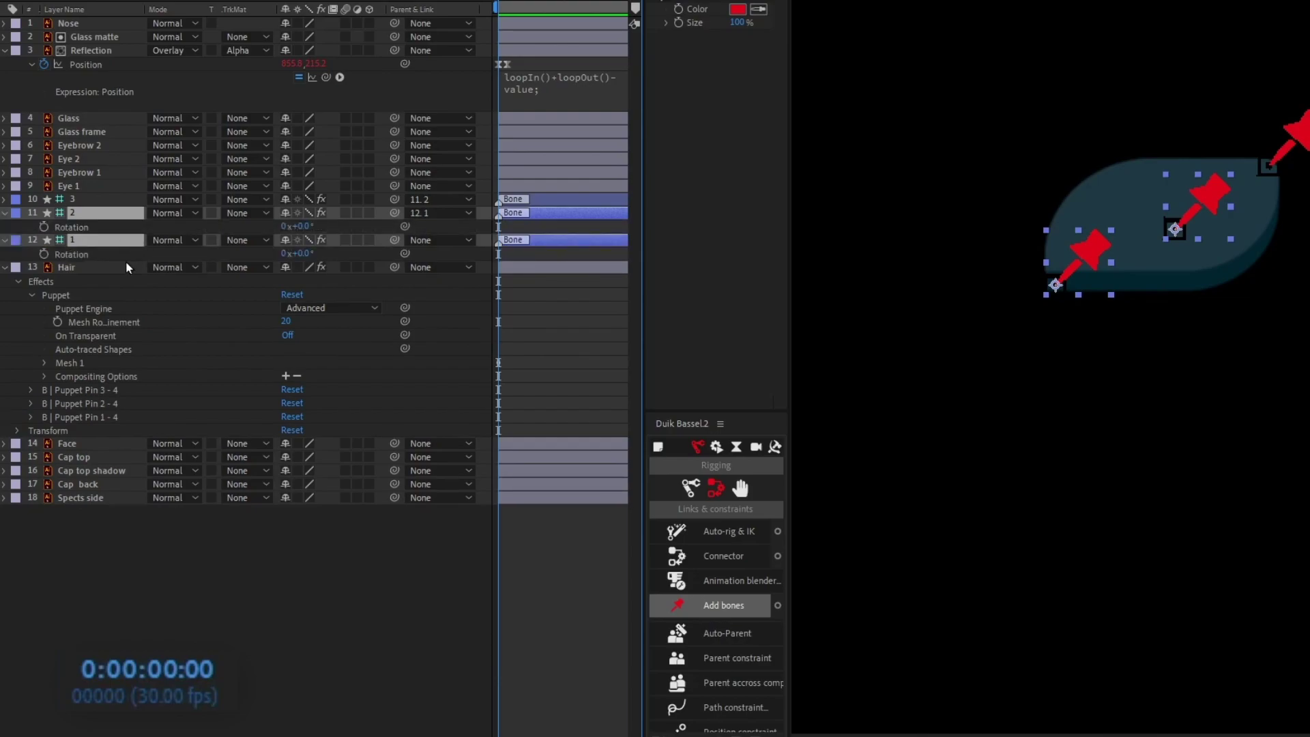
left_click(45, 258)
Move the current time 8 frames ahead
left_click(175, 670)
type("+8")
key("Return")
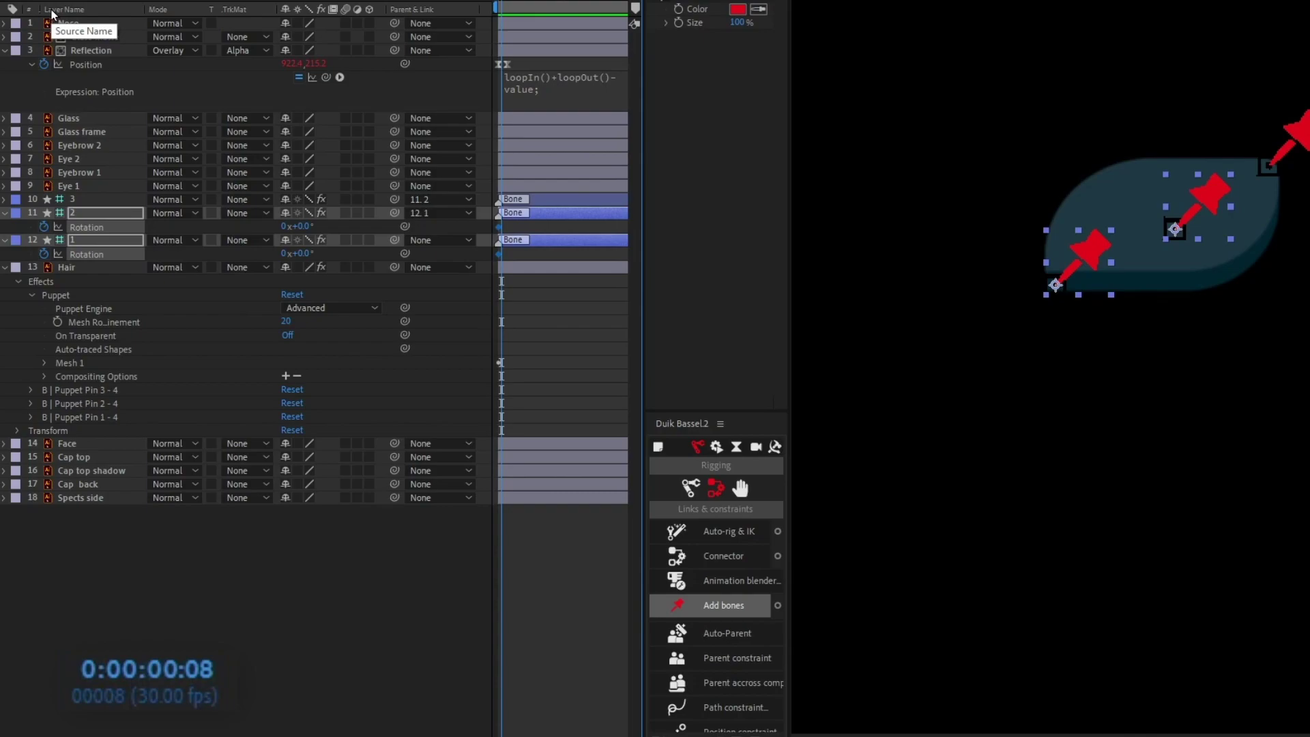
At frame 8, rotate hair bone 1 to -10°
key("semicolon")
left_click_drag(583, 339, 653, 341)
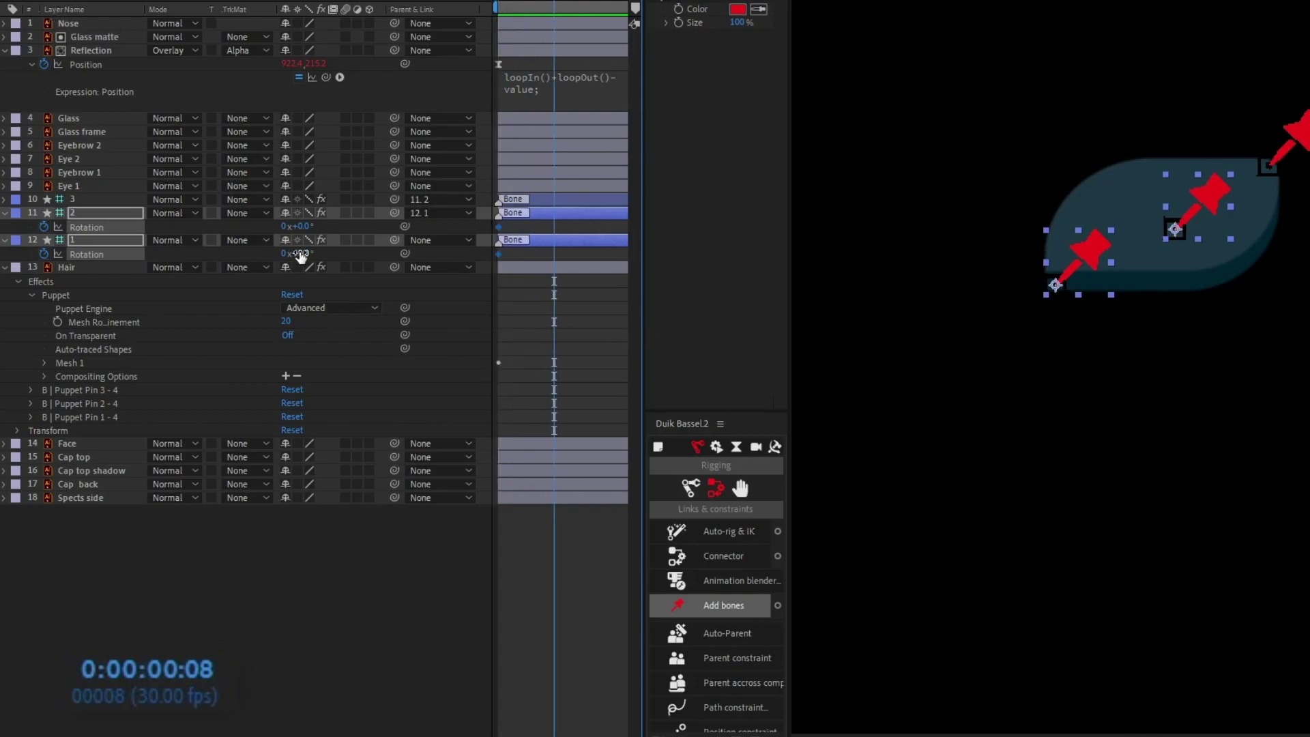
left_click_drag(300, 255, 334, 292)
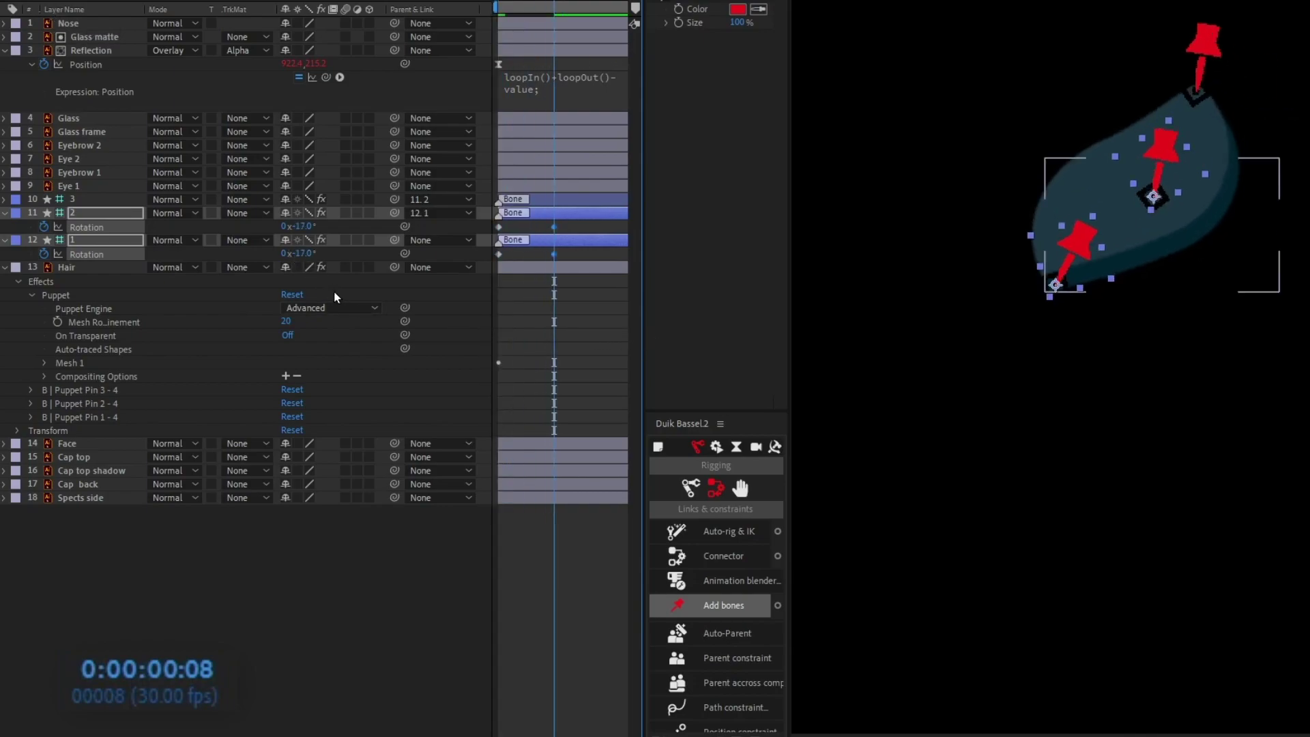
left_click(304, 254)
type("-")
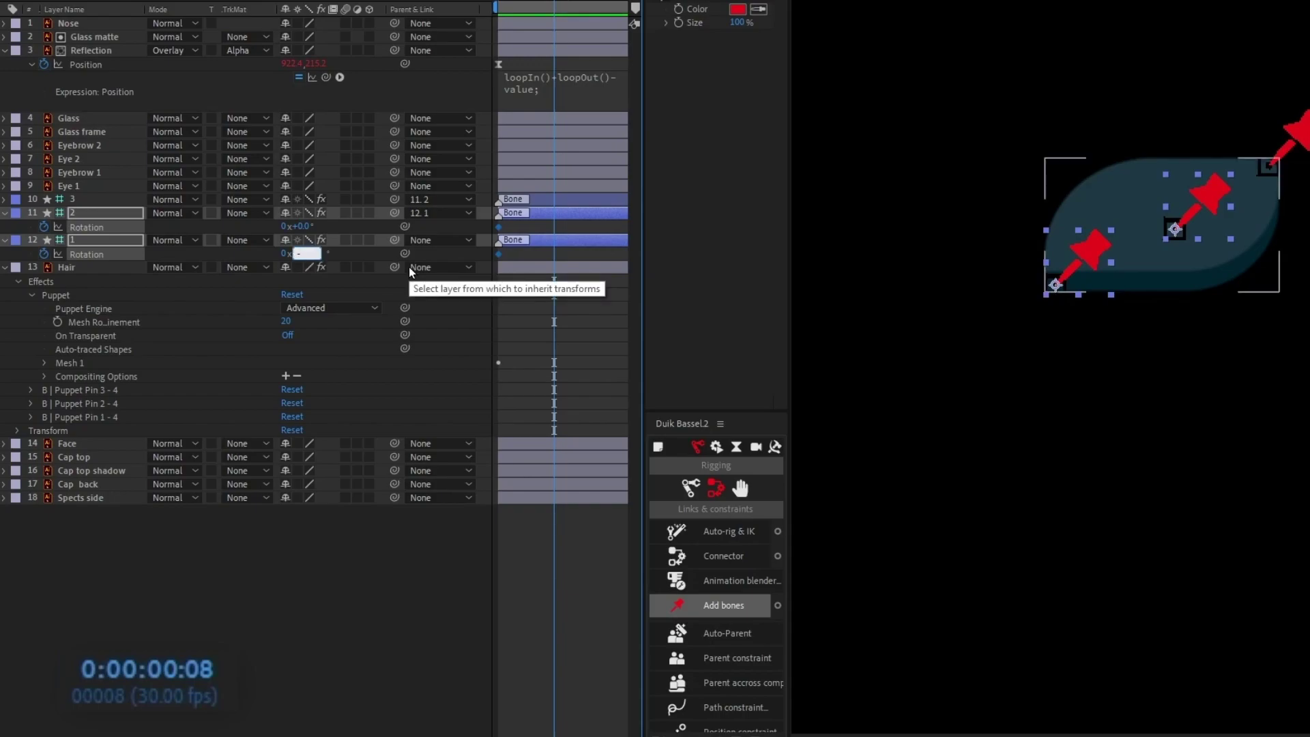
type("10")
key("Return")
Set hair bone 2's frame-8 rotation to -25°
left_click(303, 226)
type("-12")
key("Return")
key("3")
left_click(309, 226)
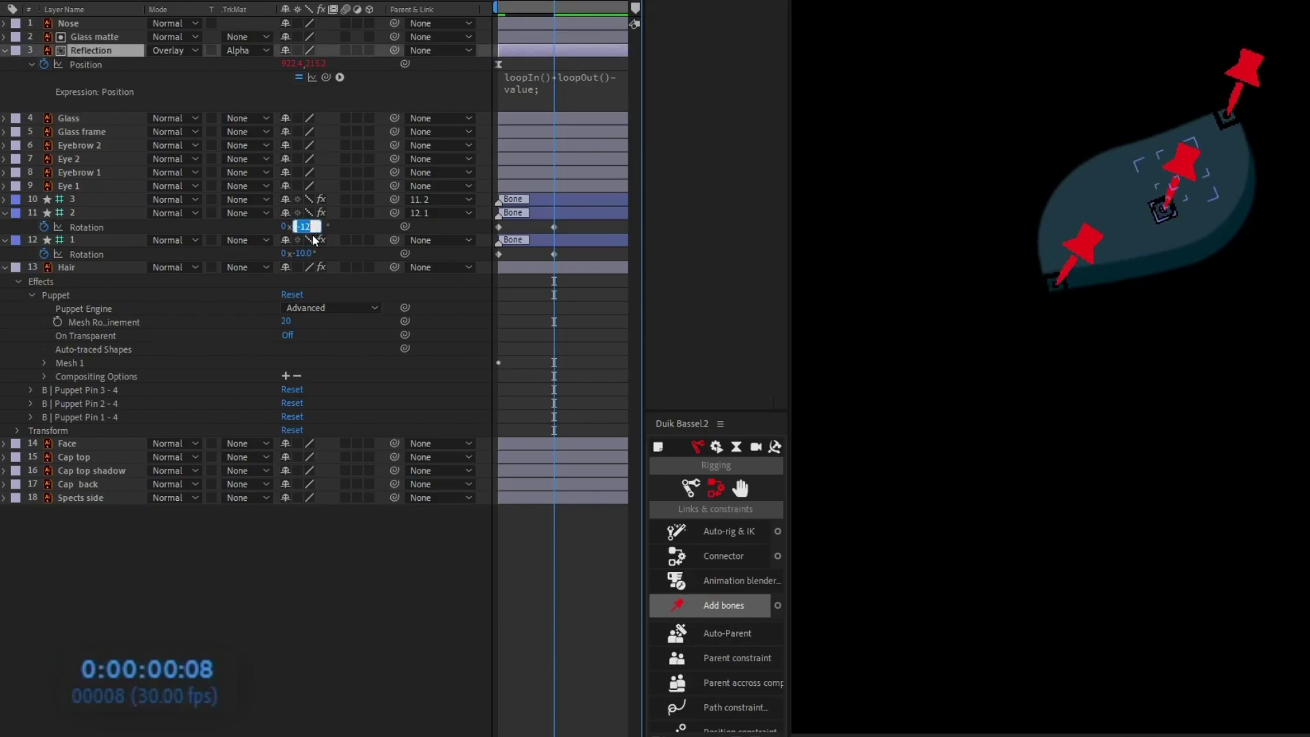
type("-25")
key("Return")
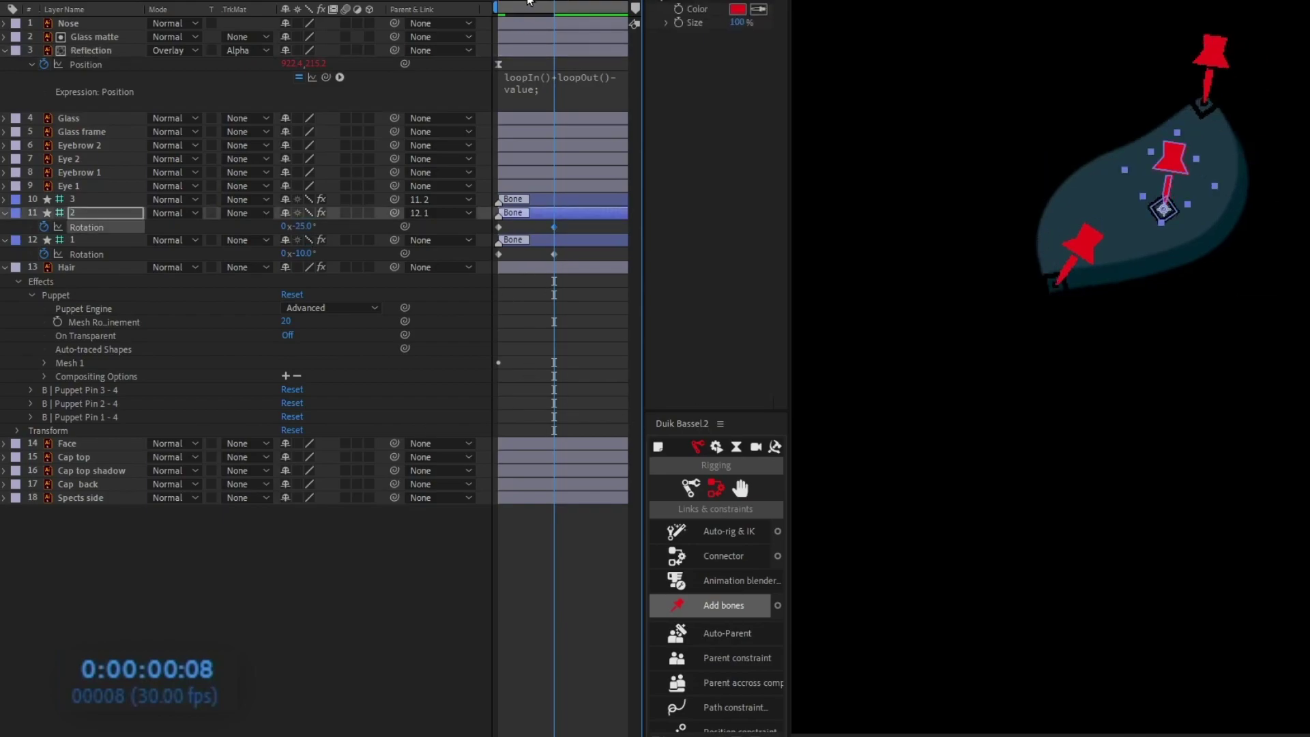
At frame 0, set bone 1's rotation to 8° and bone 2's to 20°
left_click_drag(530, 4, 425, 4)
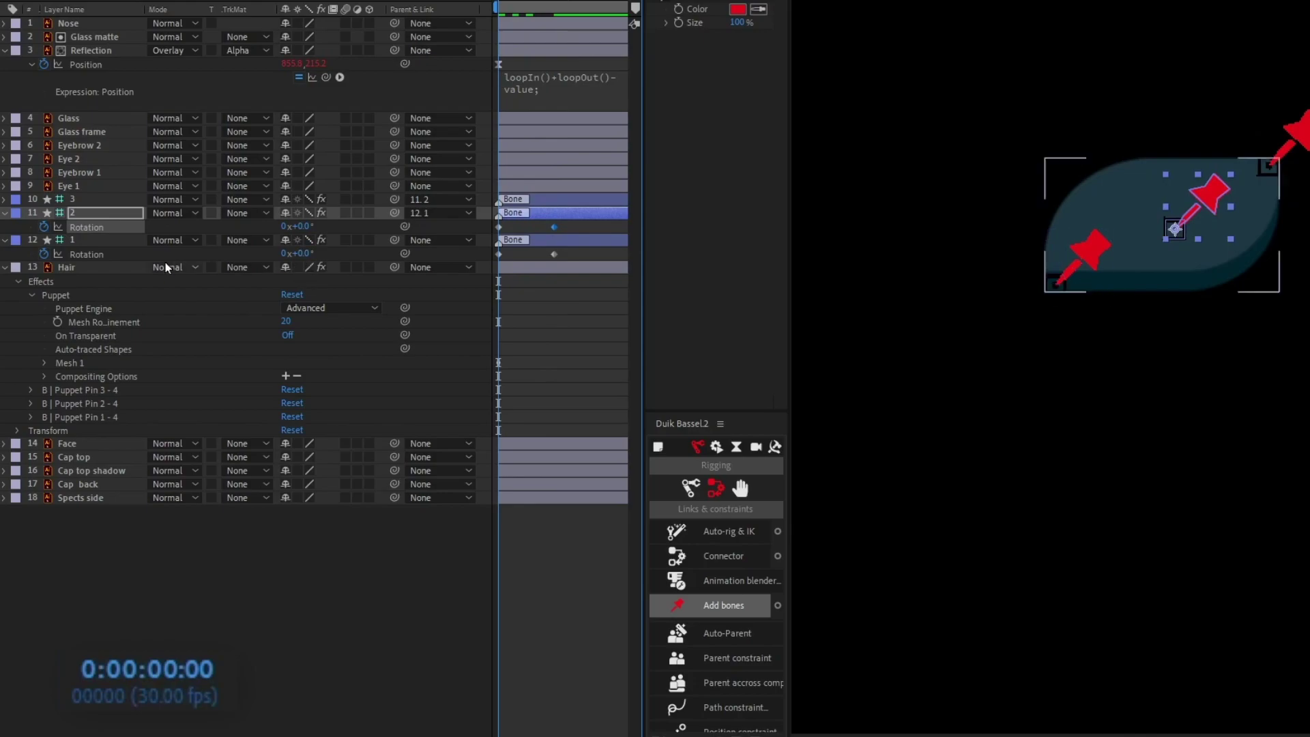
left_click(303, 253)
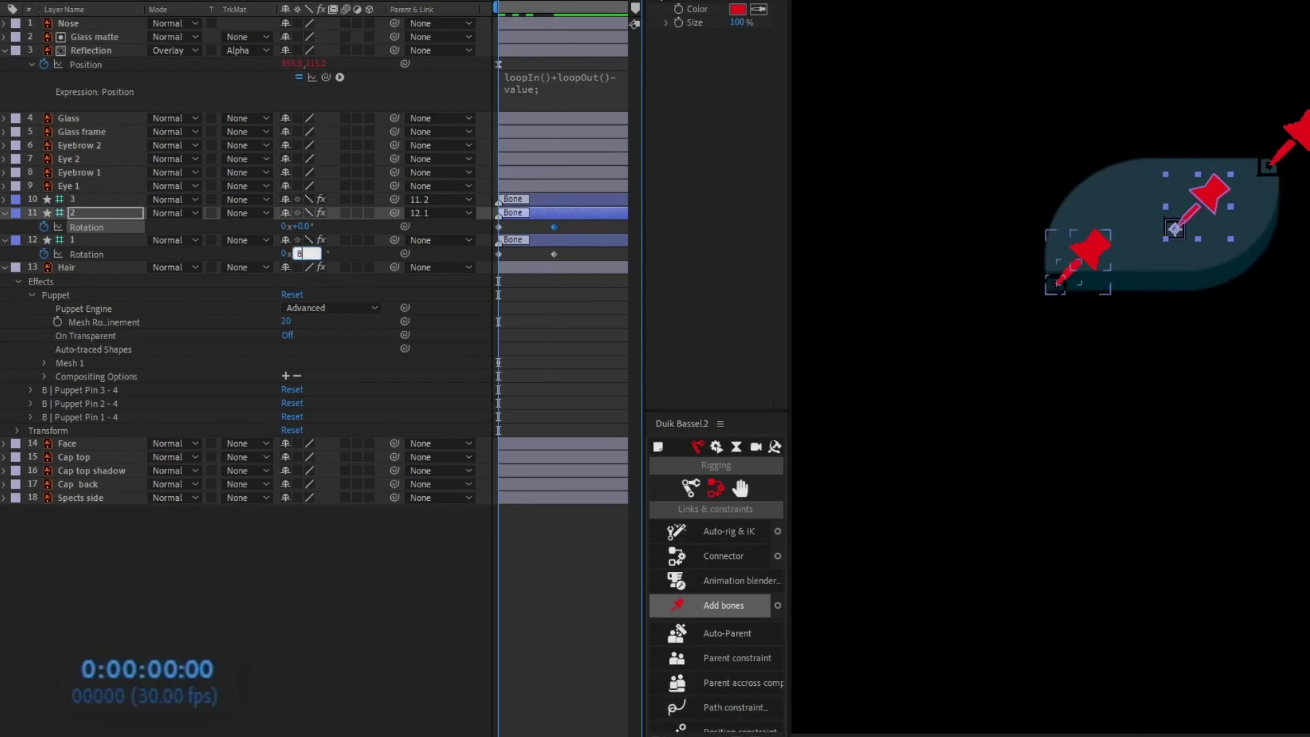
type("8")
key("Return")
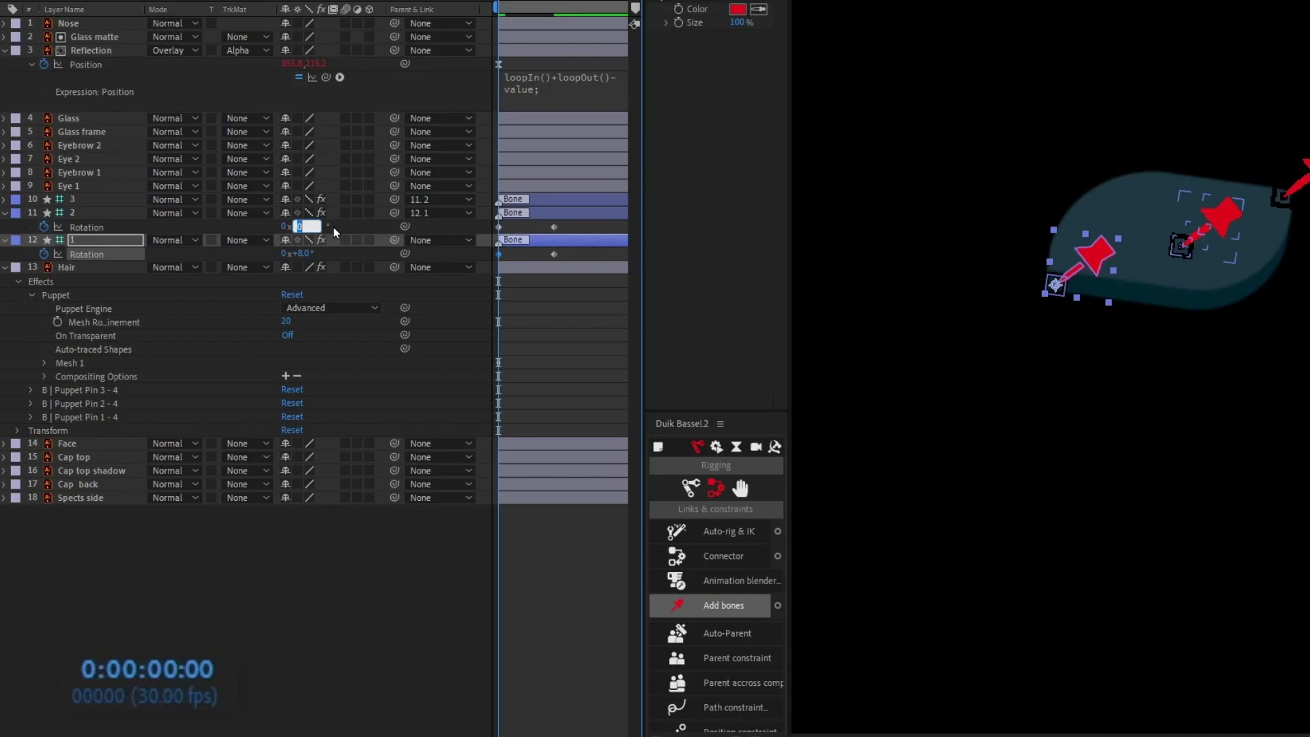
type("20")
key("Return")
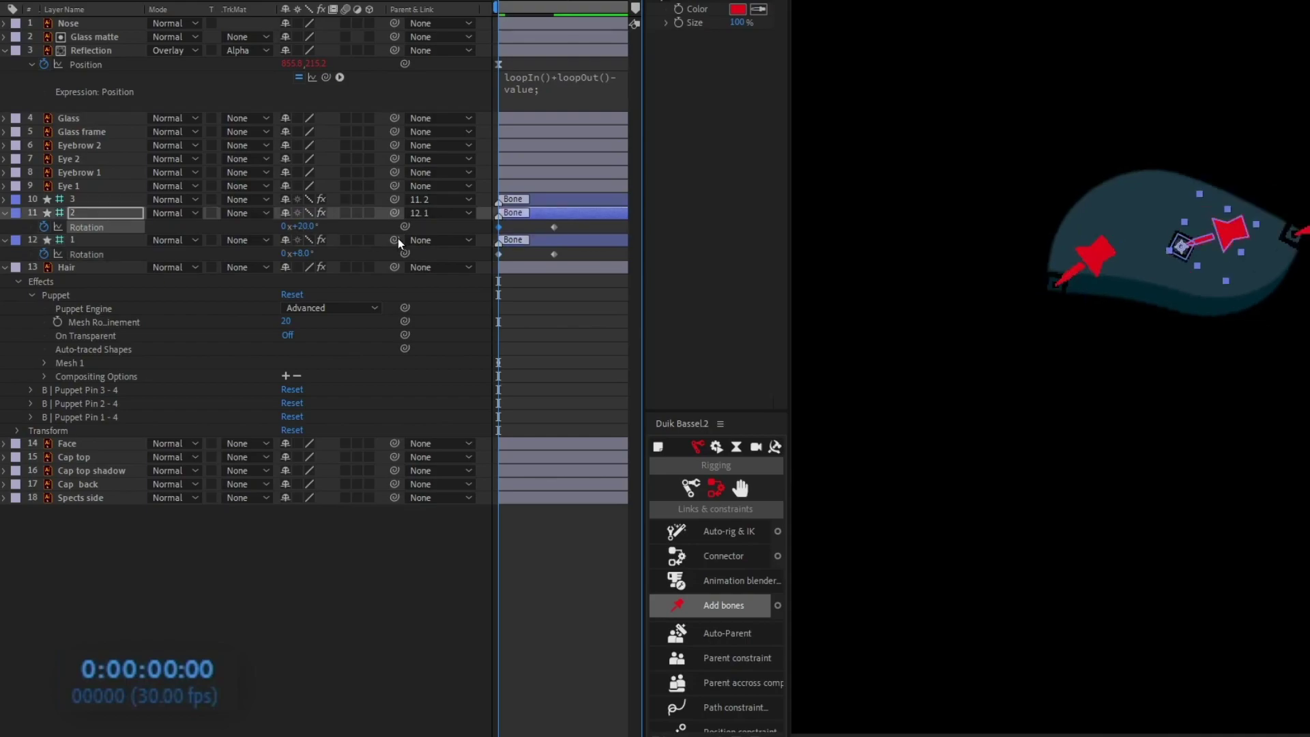
Copy both bones' frame-0 rotation keys to frame 16 and select all the keyframes
key("k")
left_click(202, 663)
type("+8")
key("Return")
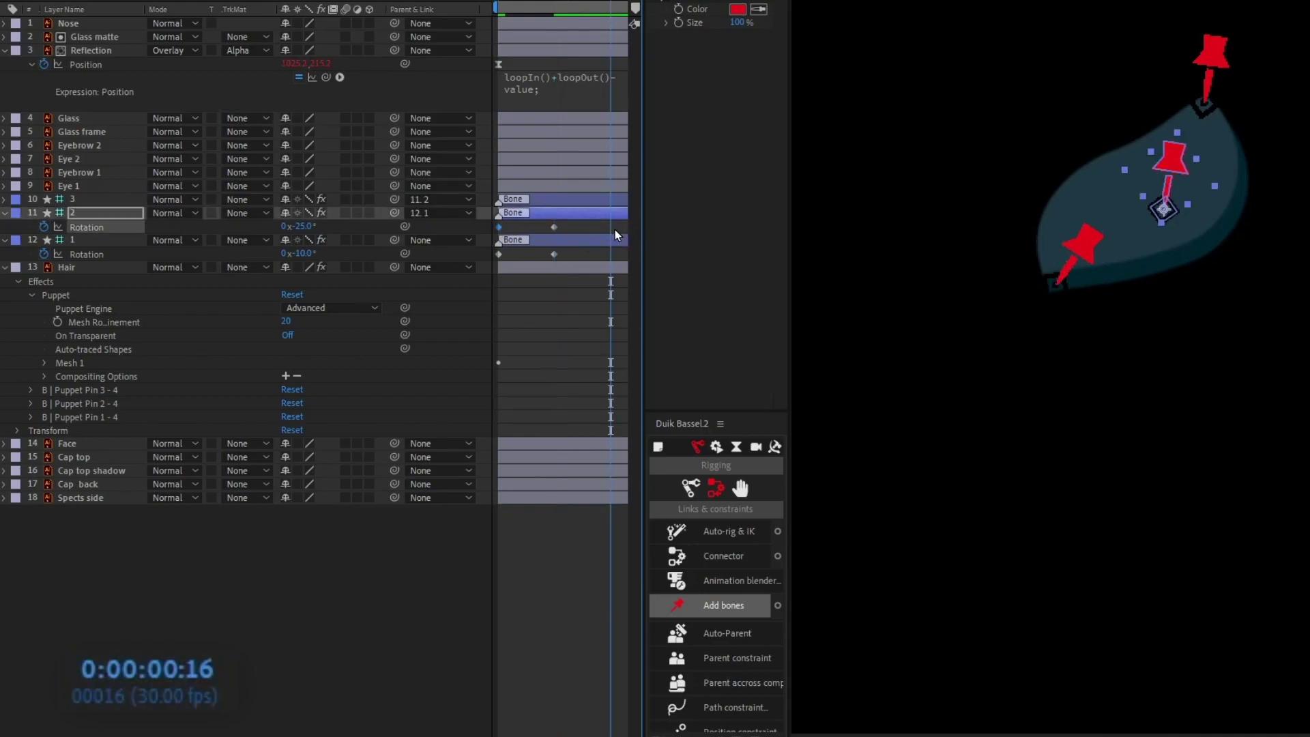
key("ctrl+v")
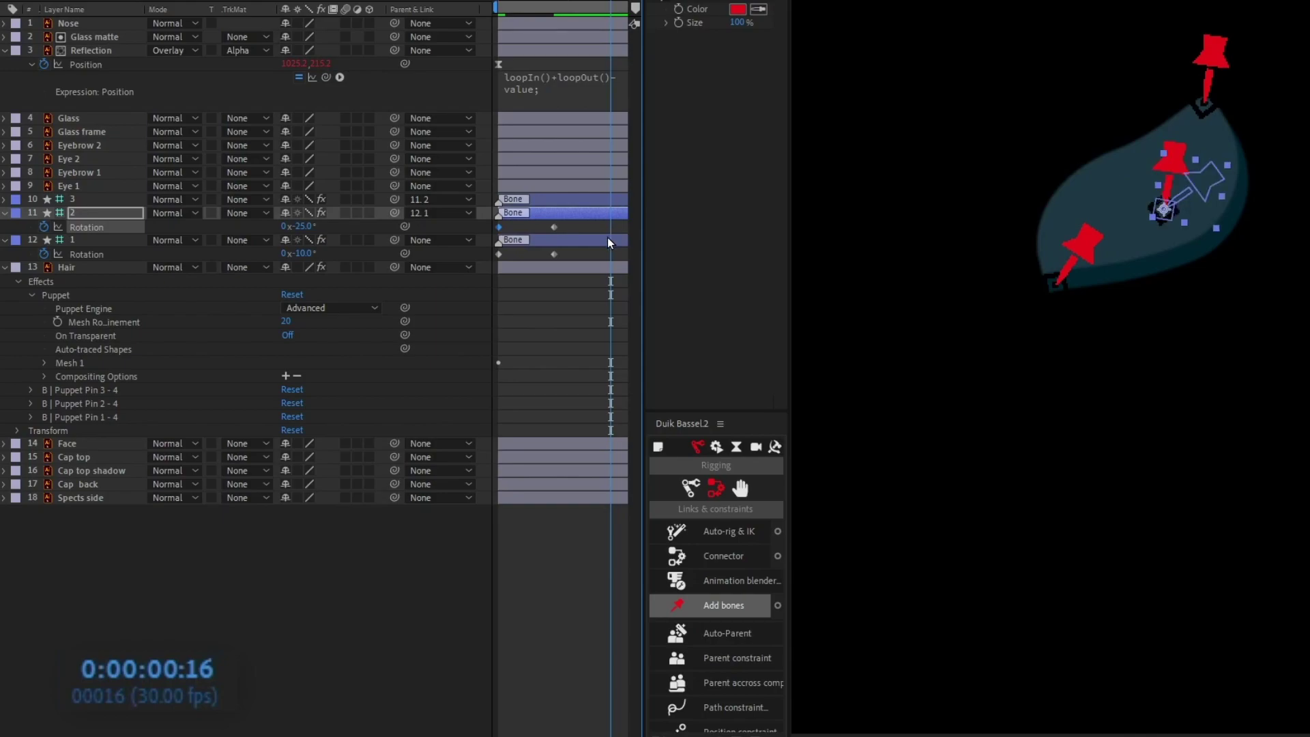
left_click(500, 254)
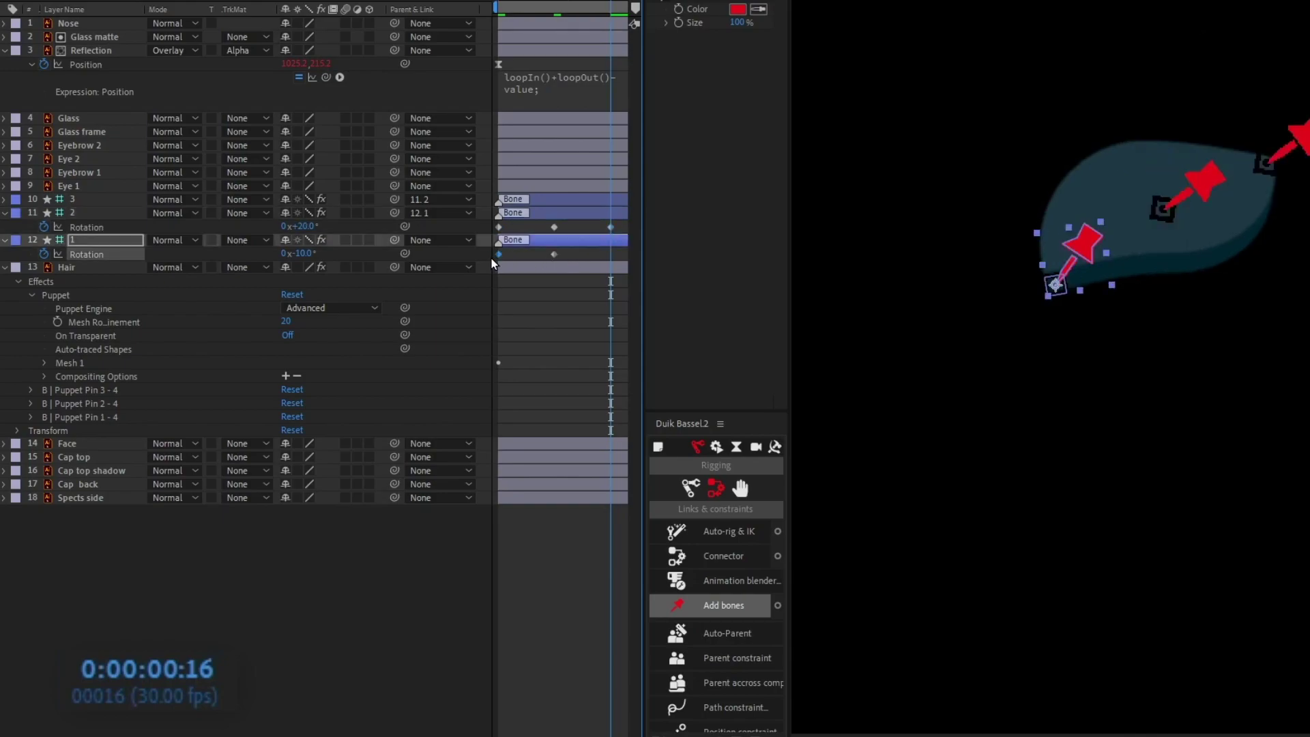
key("ctrl+c")
key("ctrl+v")
left_click_drag(622, 221, 478, 260)
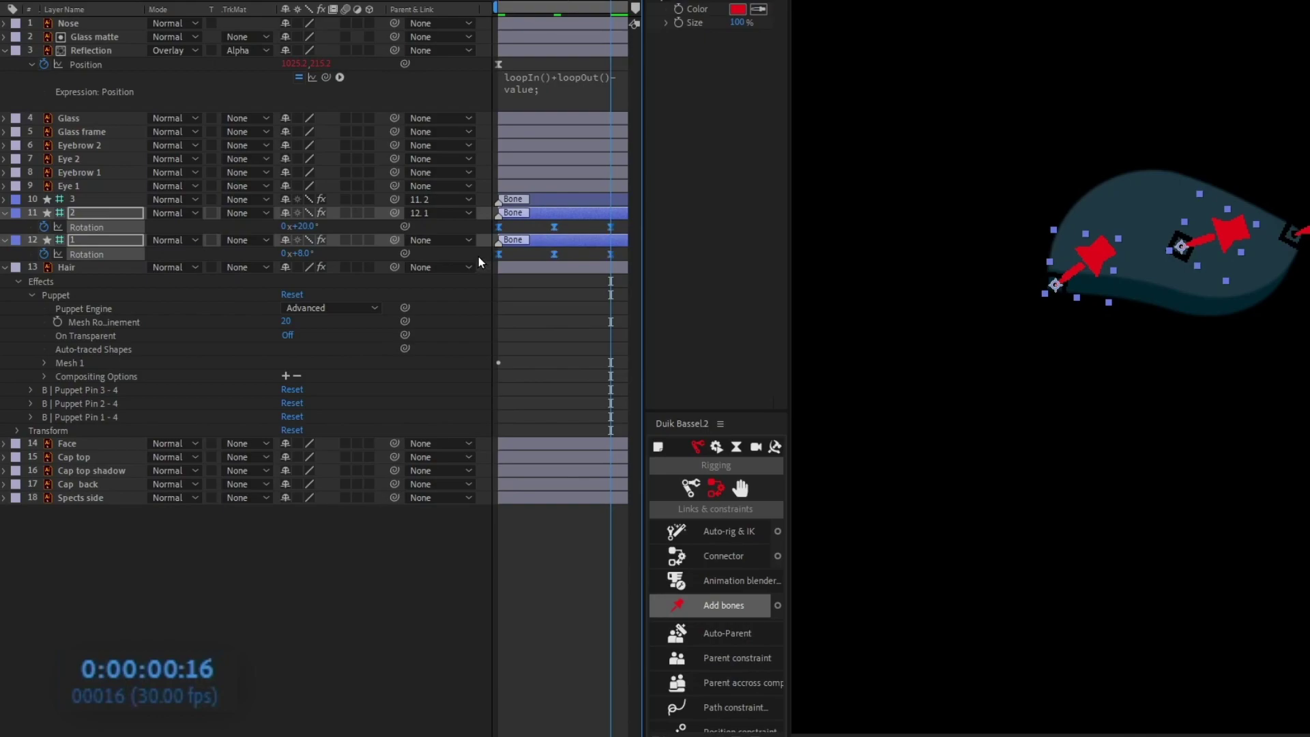
Add the loopIn()+loopOut()-value expression to the Rotation of bones 1 and 2
left_click(555, 83)
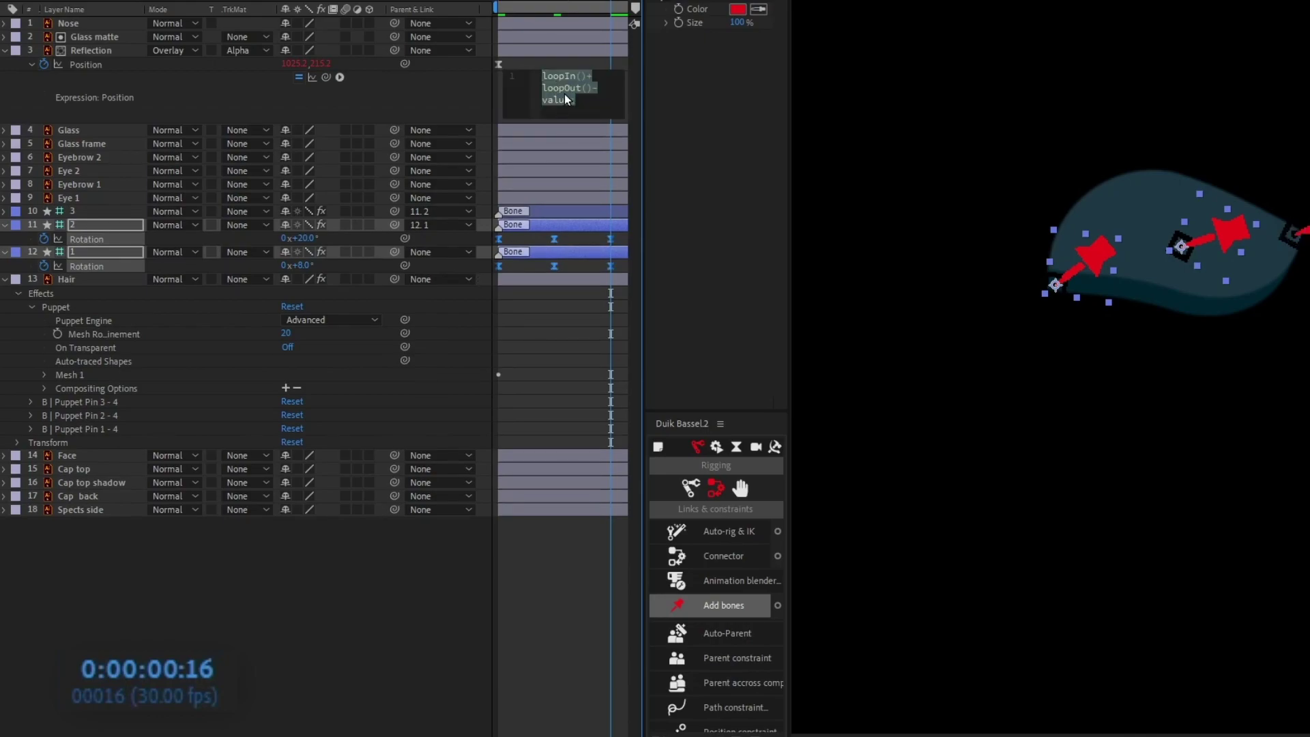
left_click(45, 266, "alt")
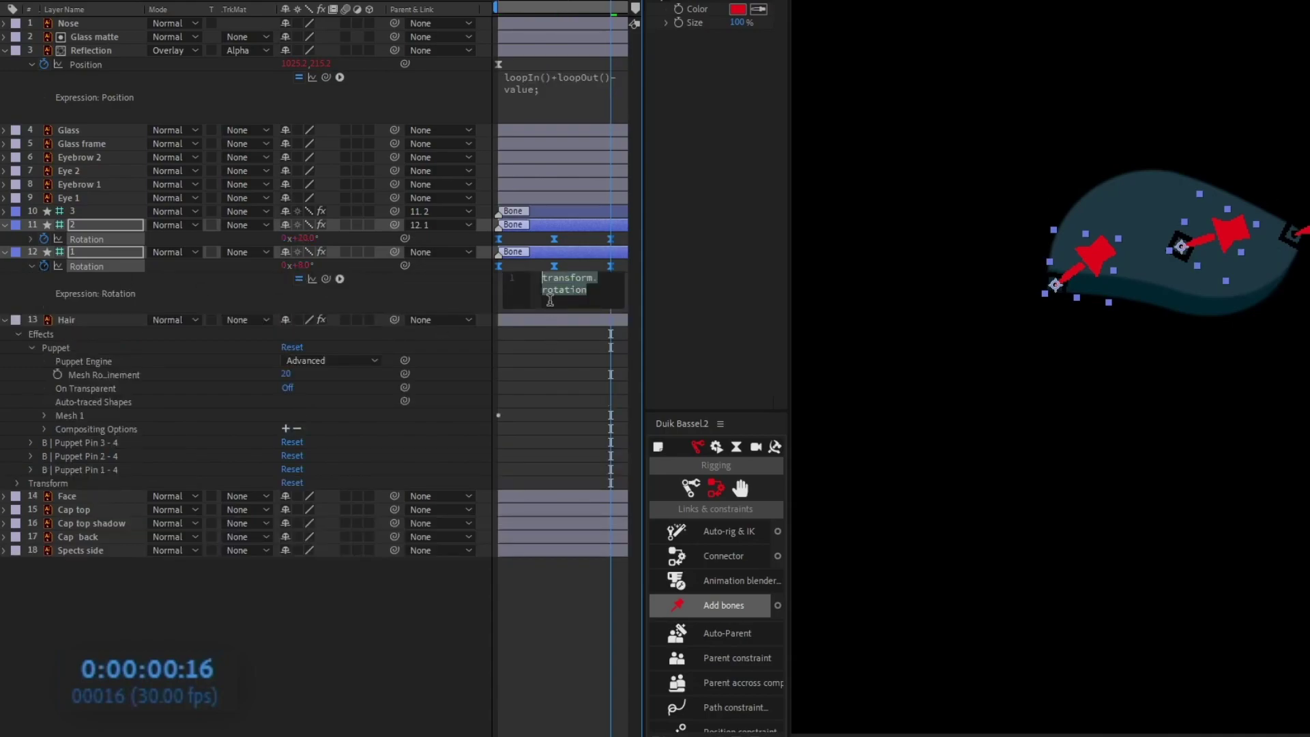
key("ctrl+v")
left_click(10, 251)
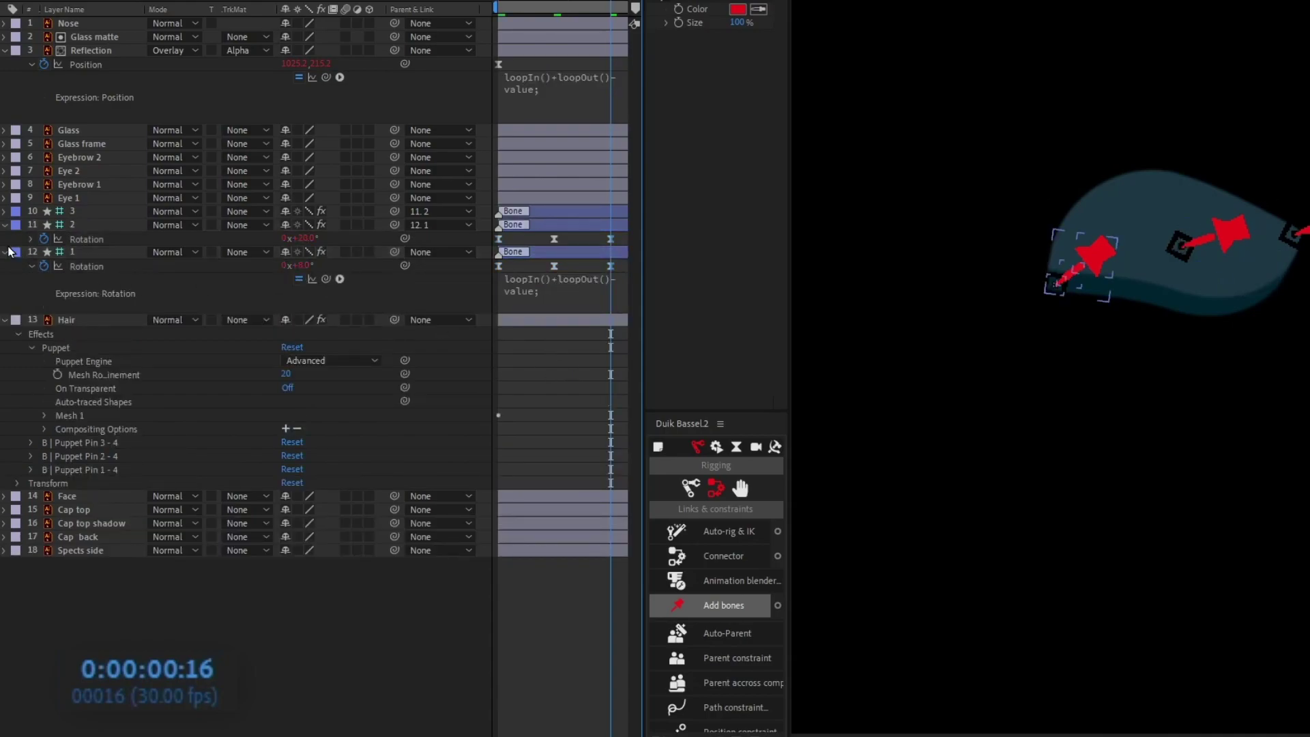
left_click(43, 239, "alt")
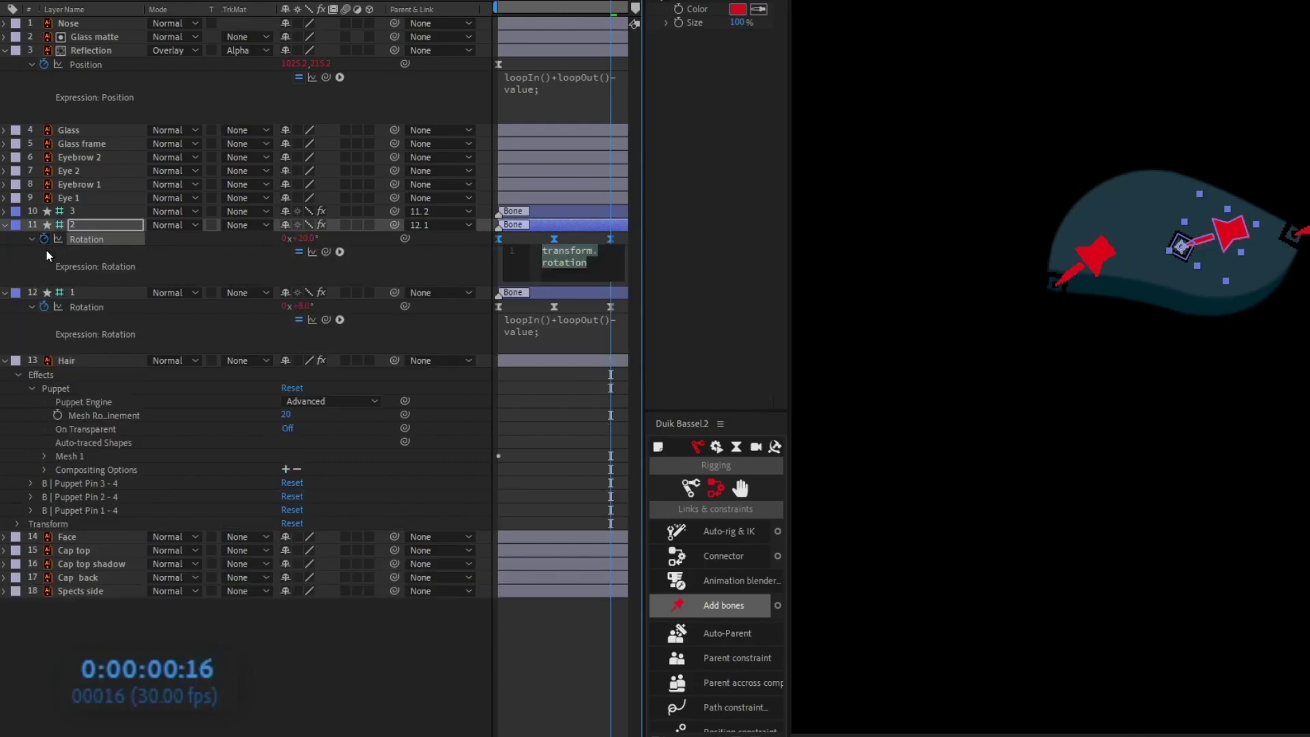
key("ctrl+v")
left_click(96, 223)
Shift bone 2's rotation keyframes a few frames later, preview the hair, and deselect
left_click_drag(620, 239, 493, 257)
left_click_drag(521, 2, 438, 1)
key("space")
left_click_drag(498, 243, 531, 242)
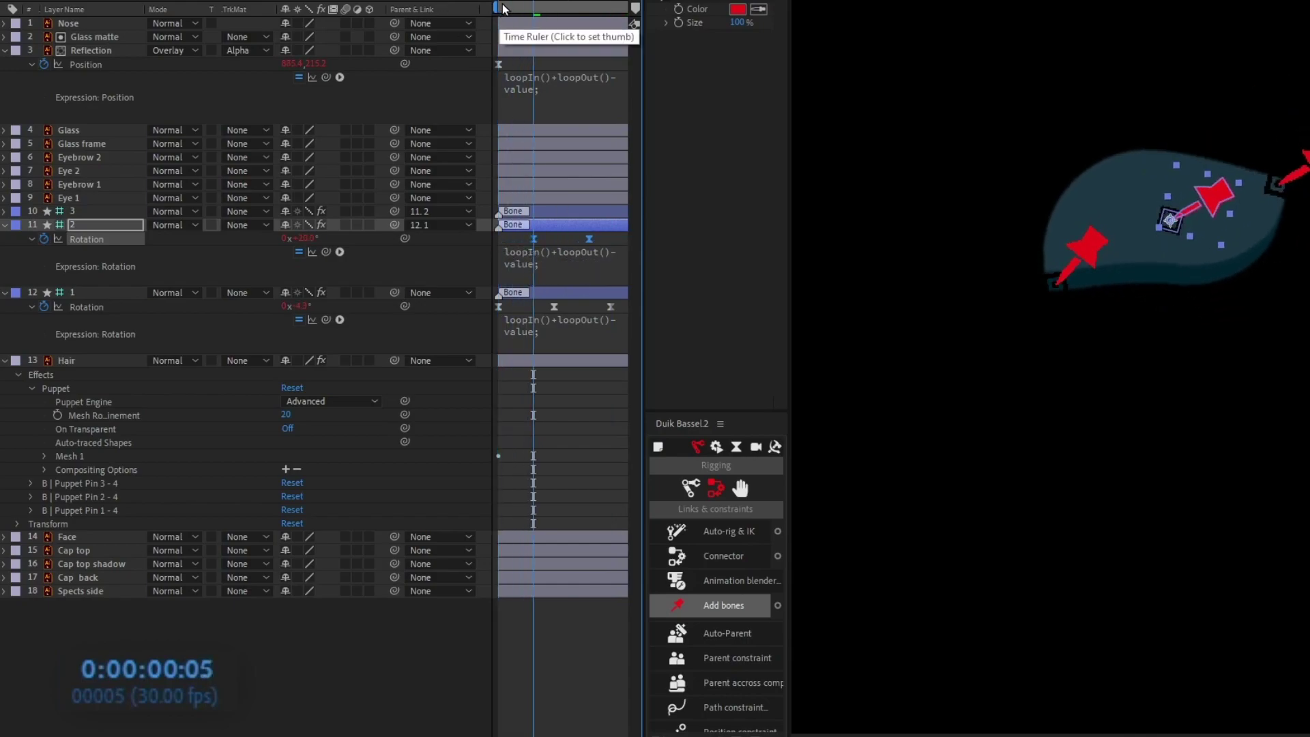
left_click(502, 7)
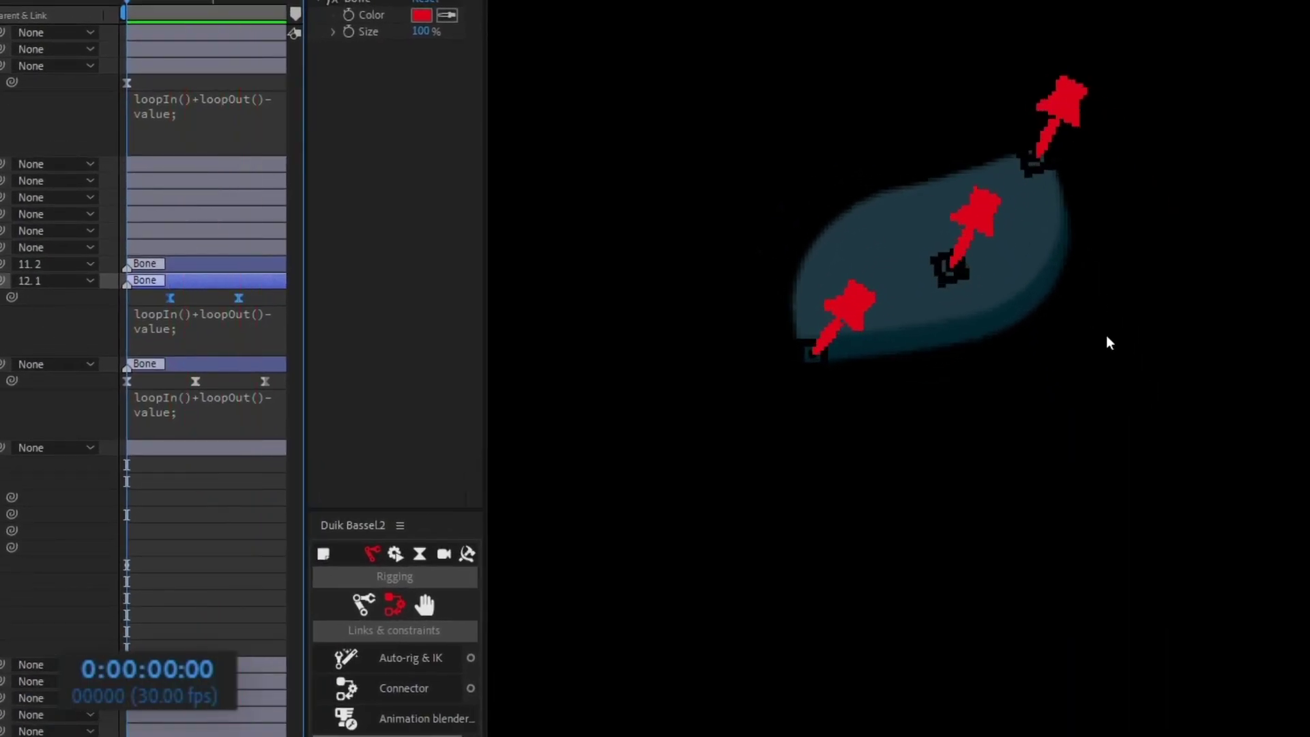
key("space")
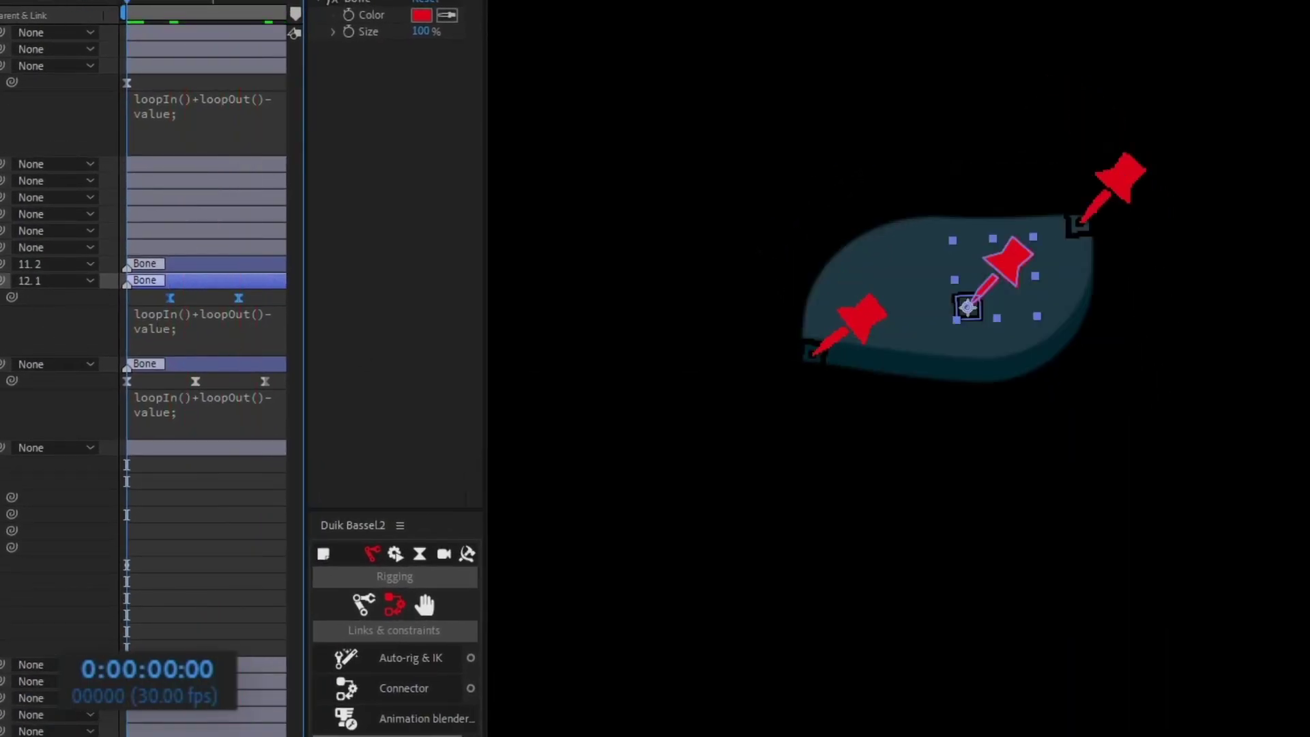
left_click_drag(1170, 140, 785, 385)
left_click(785, 385)
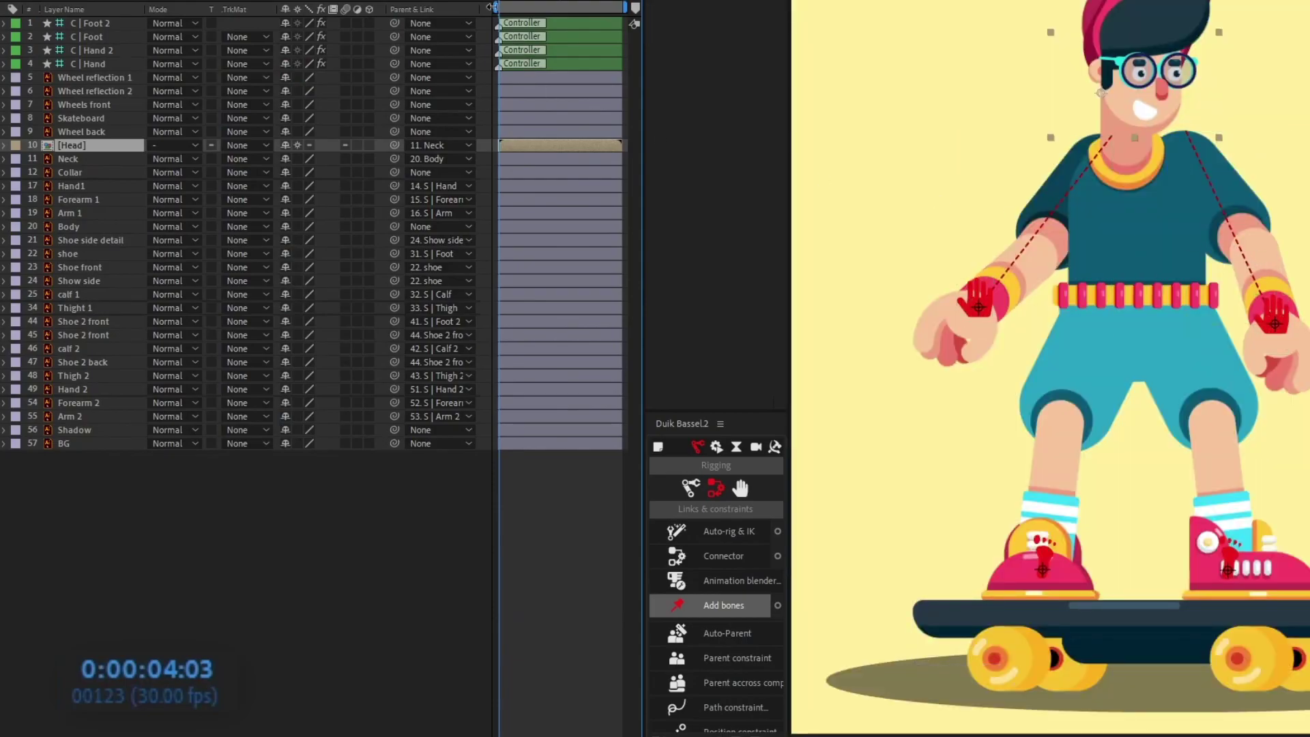
Move the Skateboard layer's anchor point to its bottom centre
left_click(88, 118)
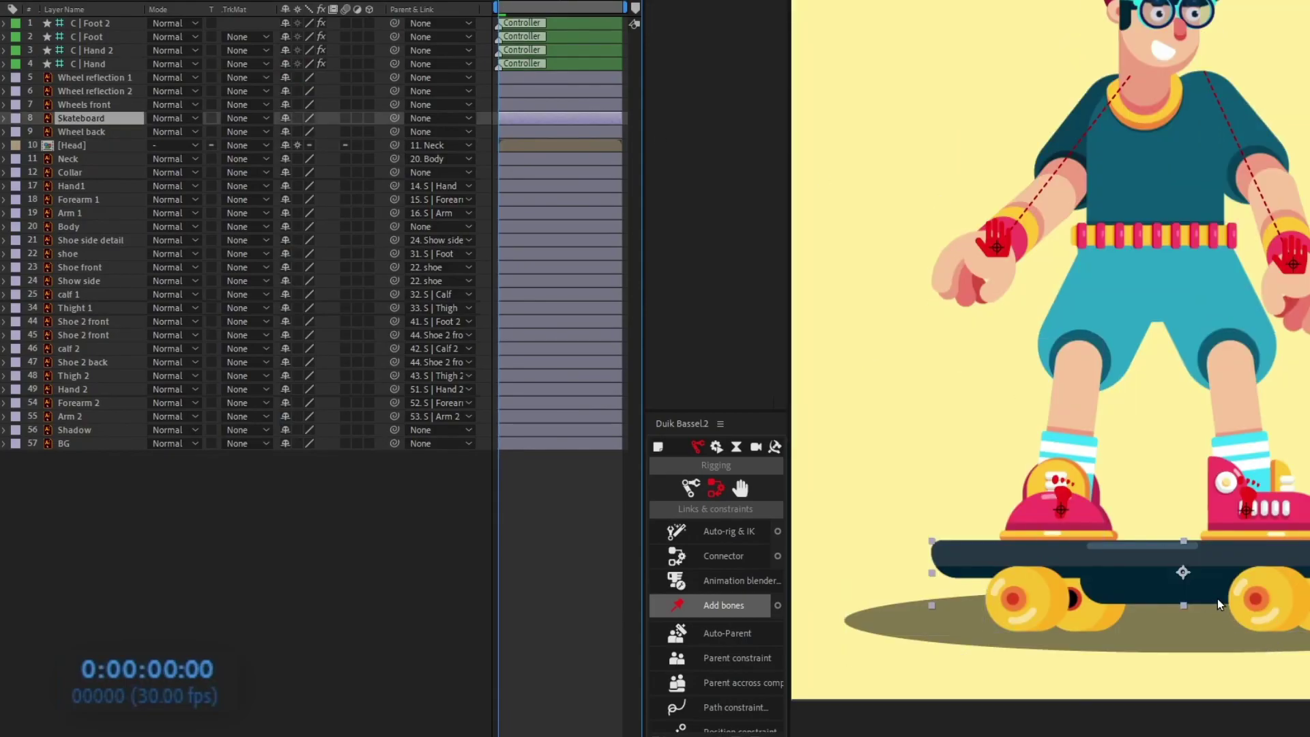
key("y")
left_click_drag(1184, 572, 1187, 605)
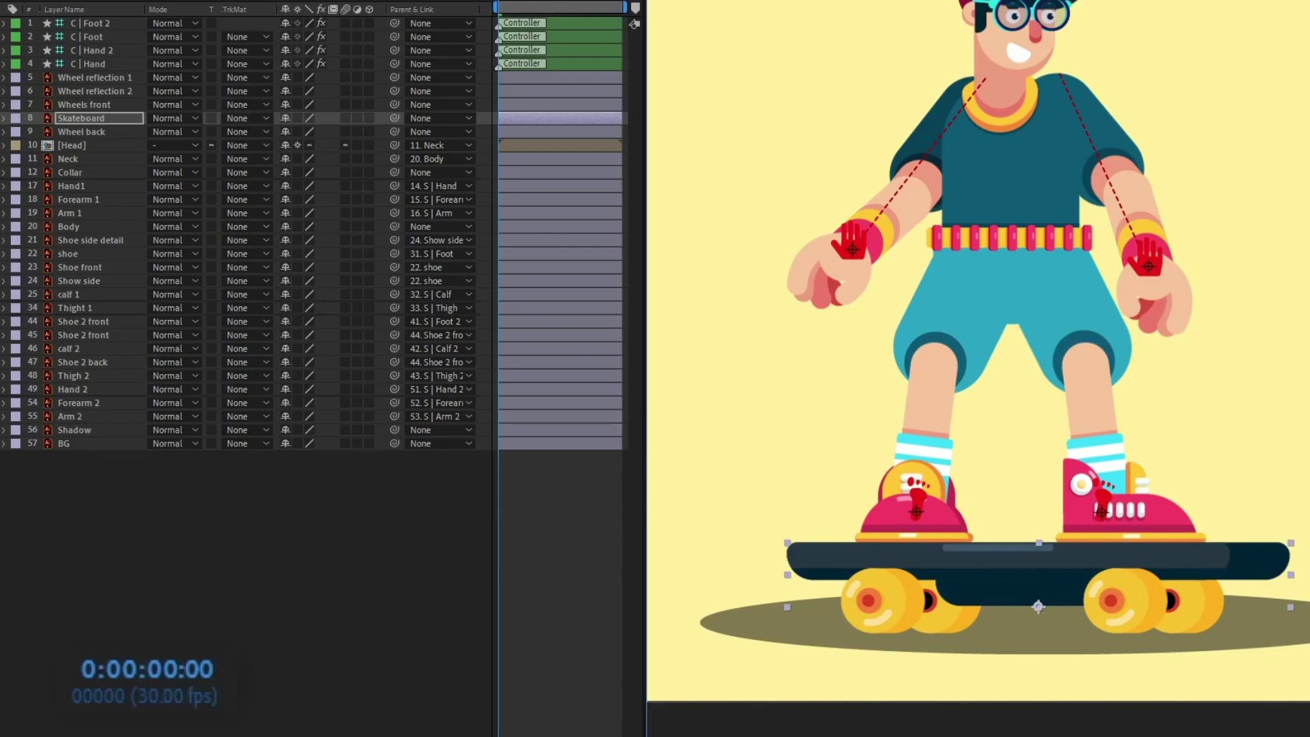
Turn off Shy to reveal the hidden rig layers in the layer list
left_click(410, 2)
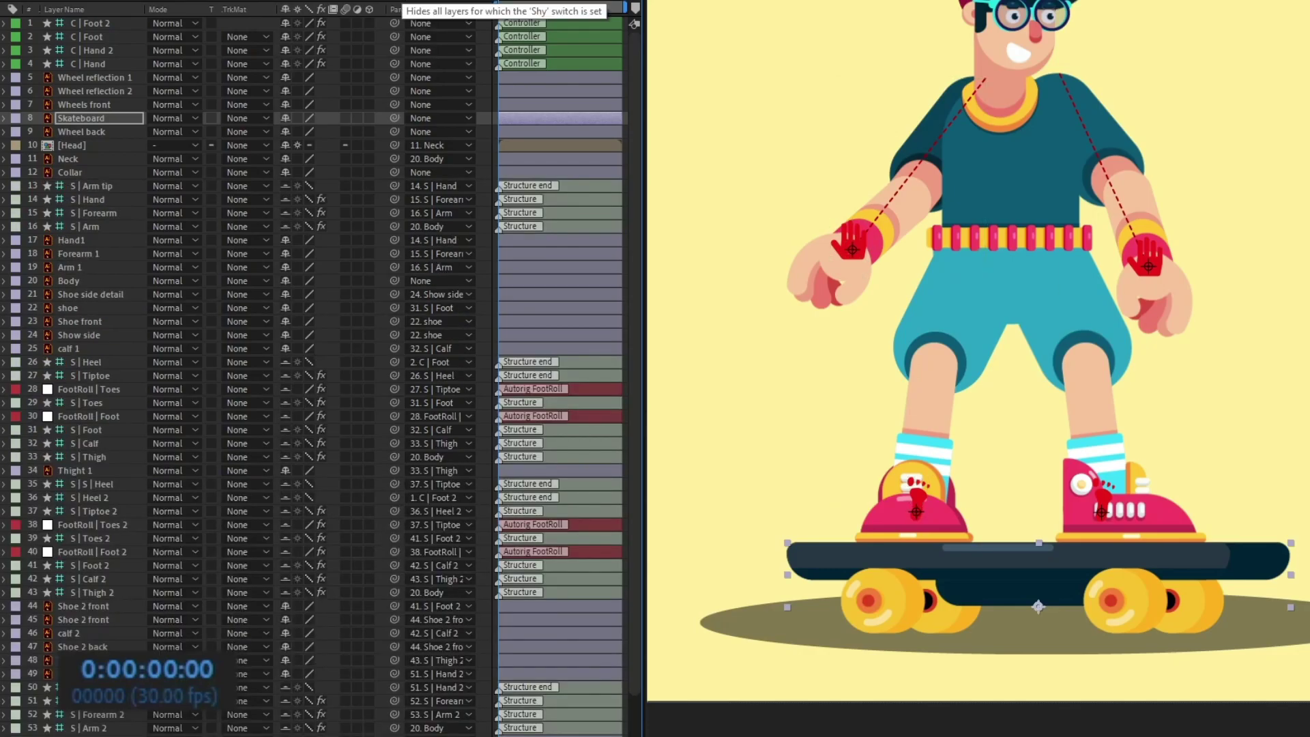
scroll(1160, 300, "down", 1)
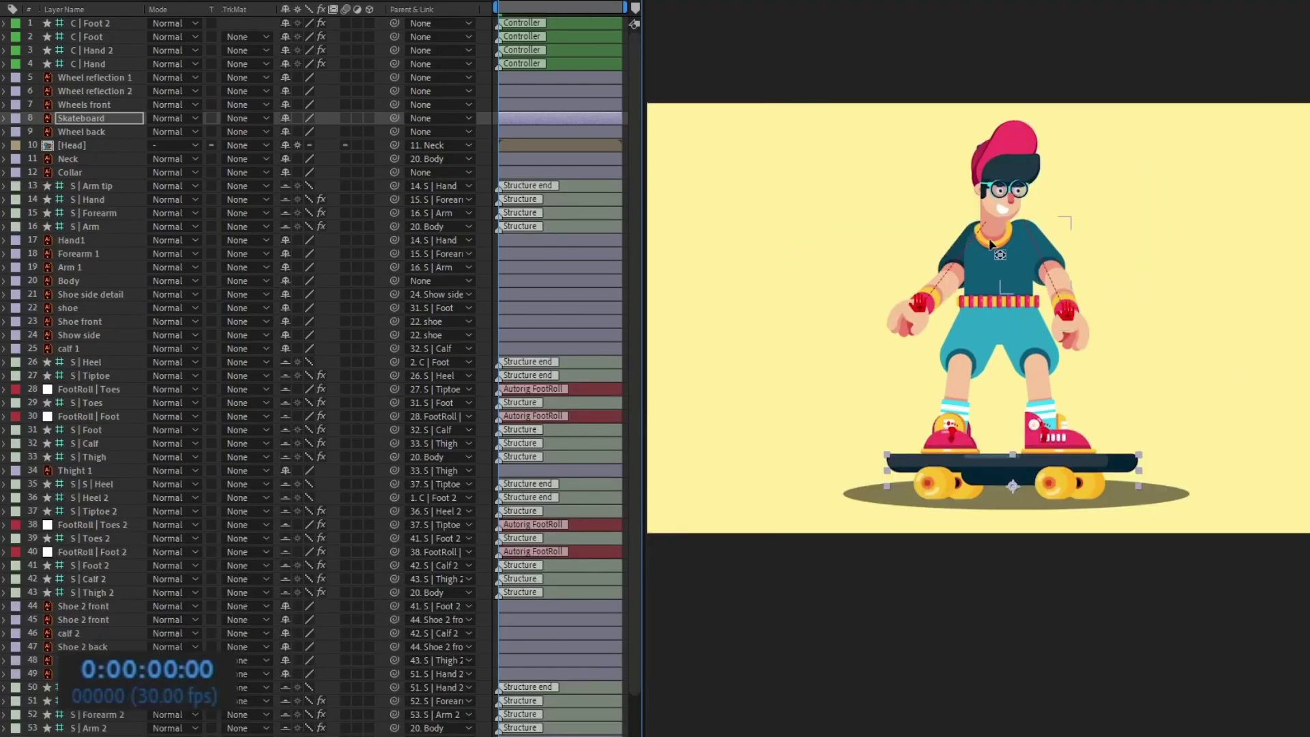
scroll(6, 347, "down", 2)
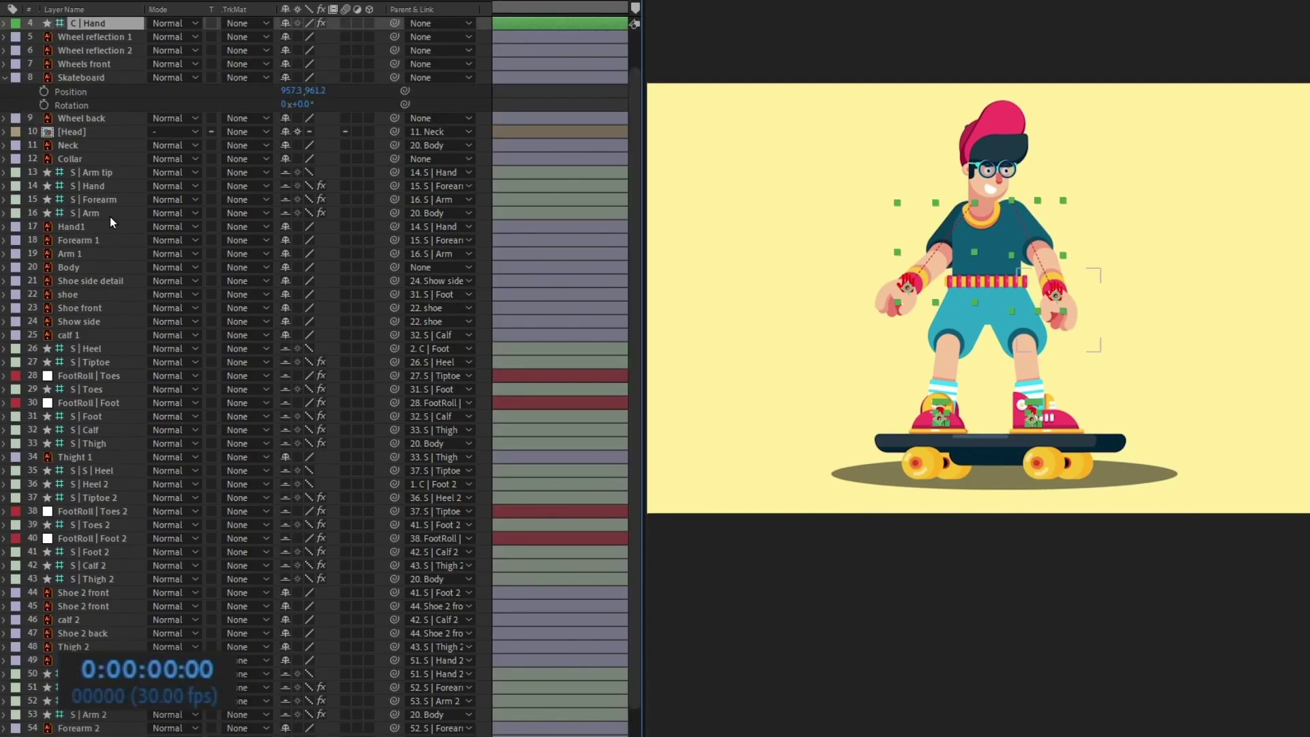
scroll(121, 67, "up", 1)
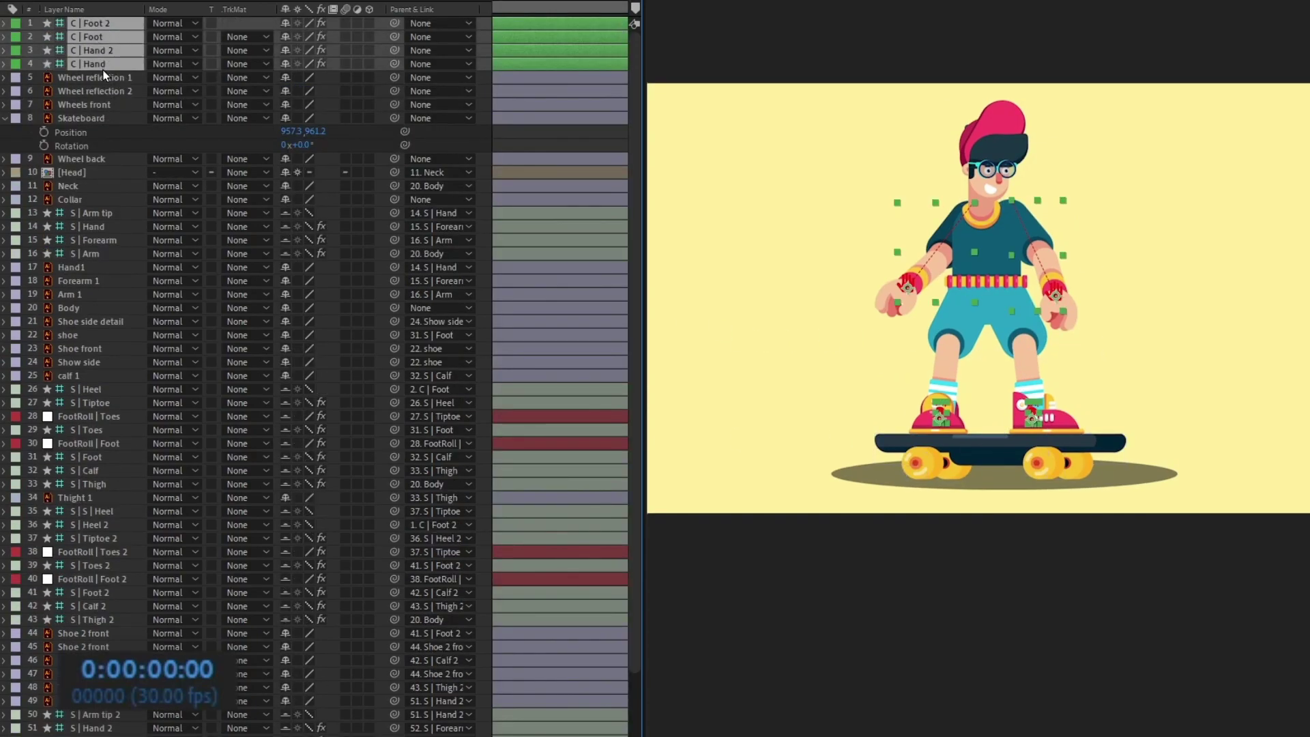
Select the character layers, including the C | Hand, C | Hand 2, C | Foot and C | Foot 2 controllers, and choose Pre-compose
left_click(77, 173)
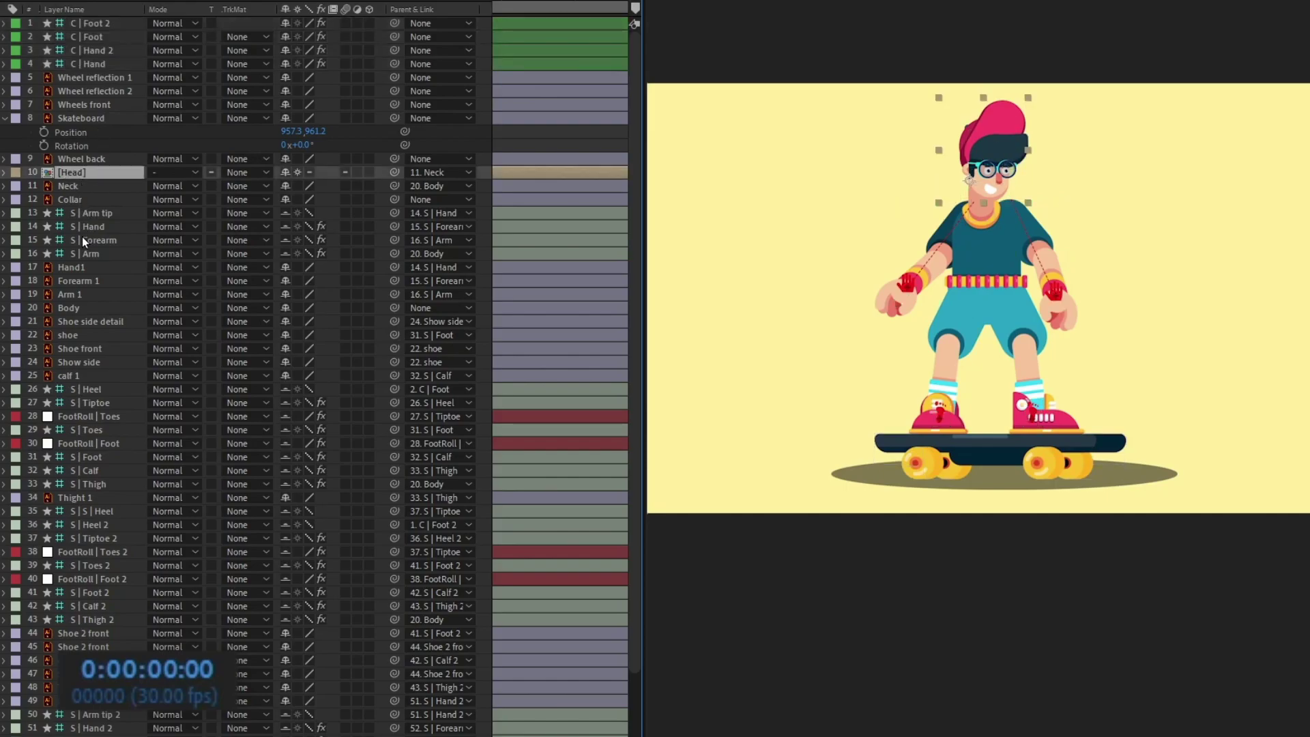
scroll(97, 357, "down", 2)
scroll(125, 400, "up", 3)
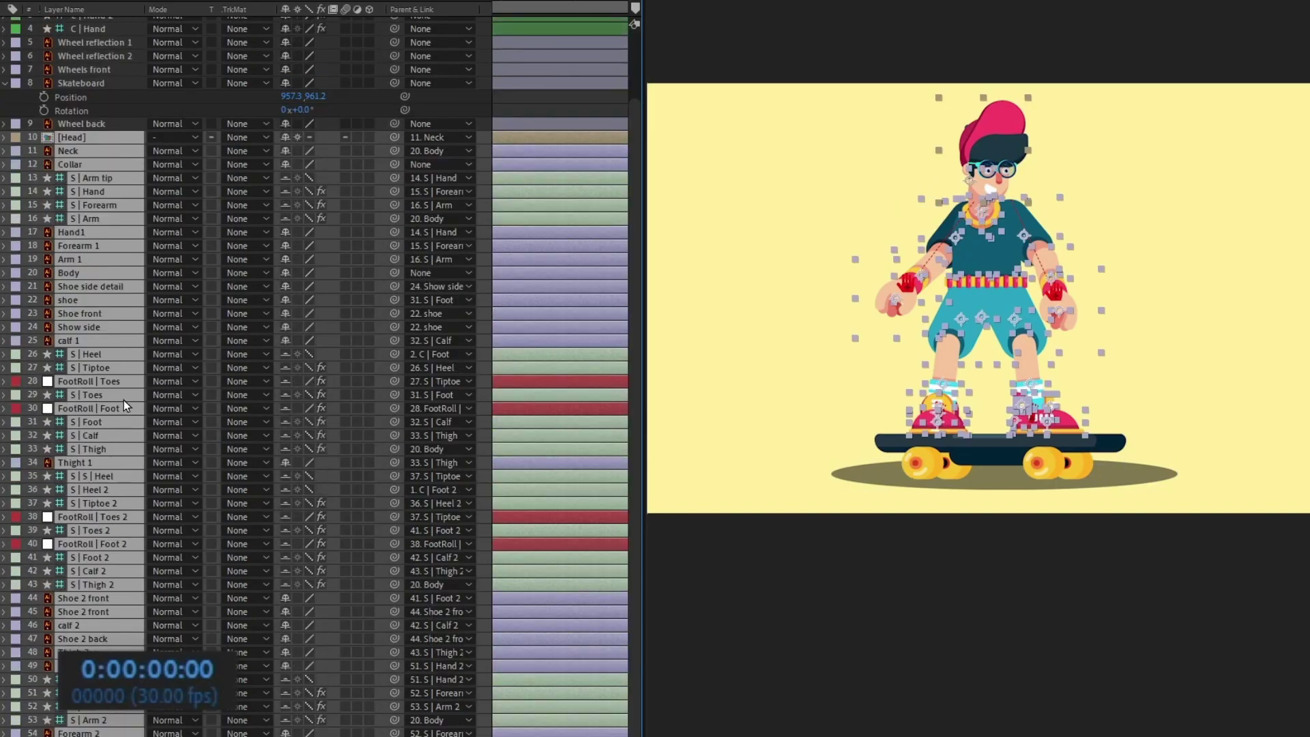
left_click(108, 63)
left_click(106, 50, "ctrl")
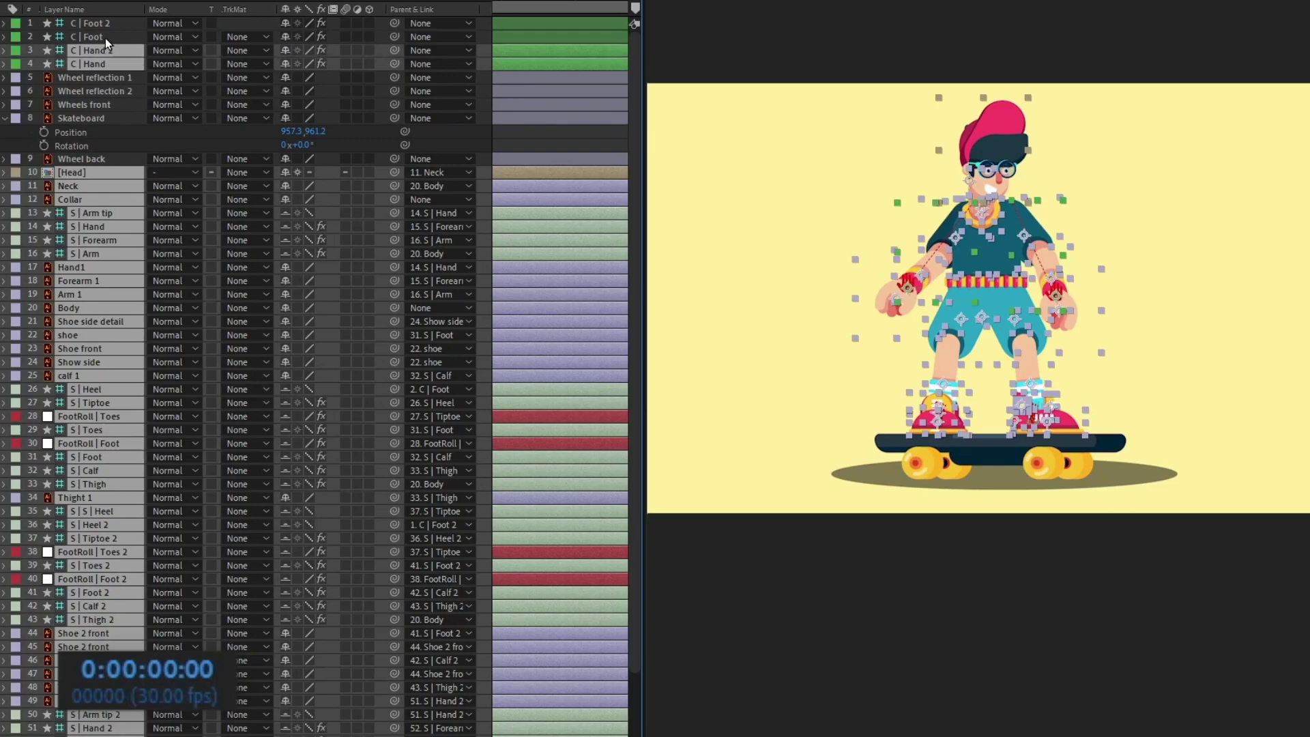
left_click(105, 38, "ctrl")
left_click(105, 24, "ctrl")
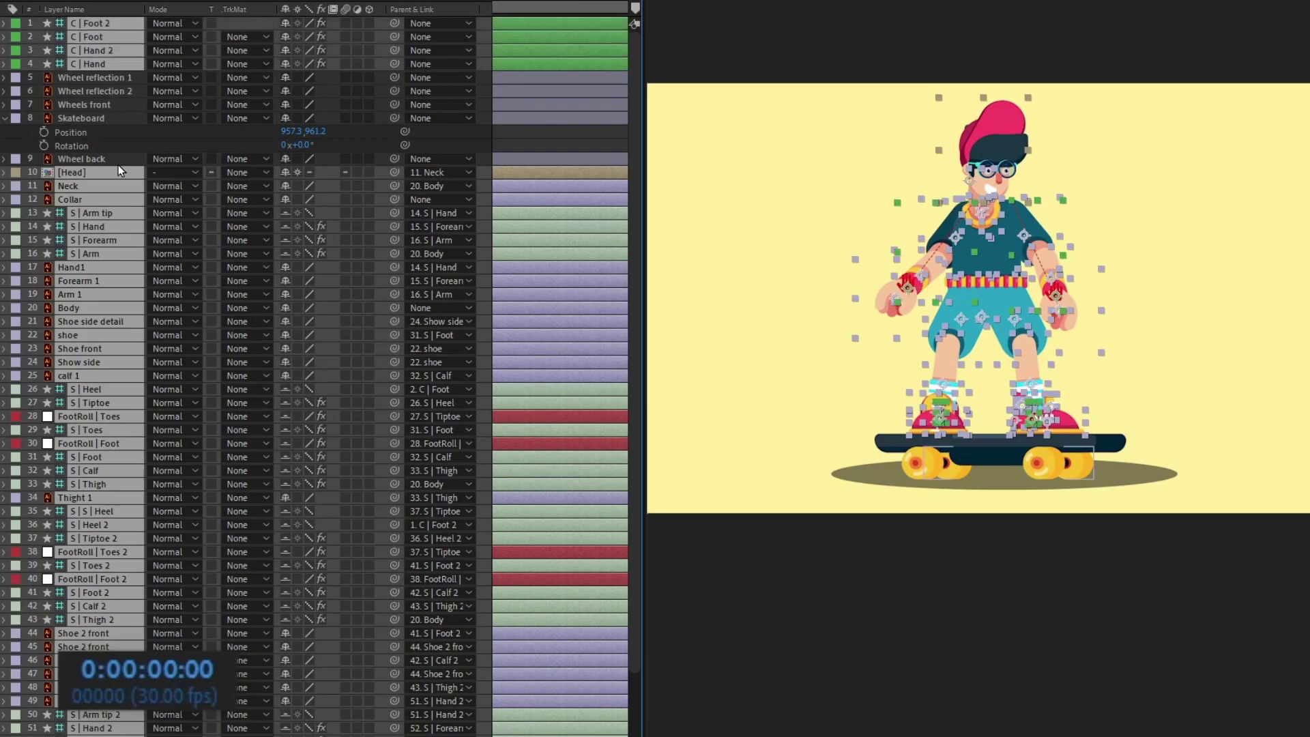
right_click(90, 178)
left_click(148, 556)
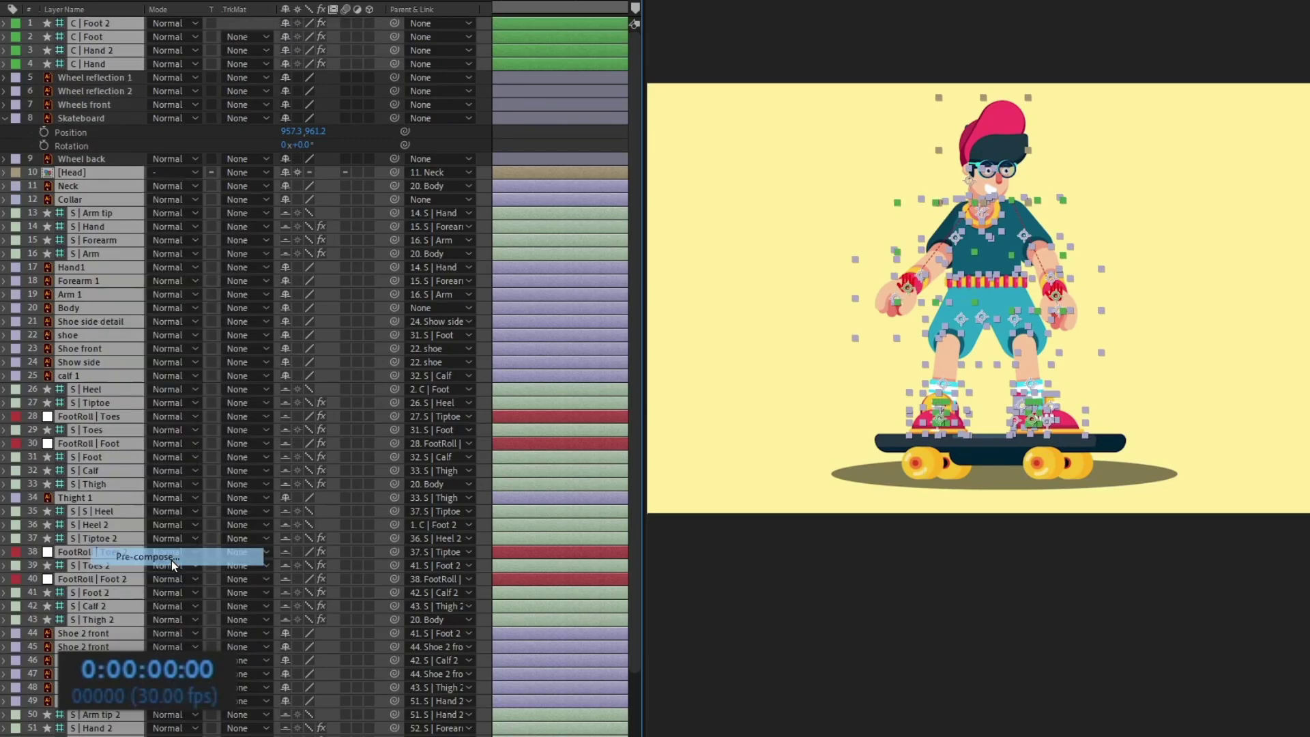
Name the pre-comp 'character', place it below Skateboard and parent it to Skateboard
type("character")
key("Return")
left_click_drag(116, 31, 139, 111)
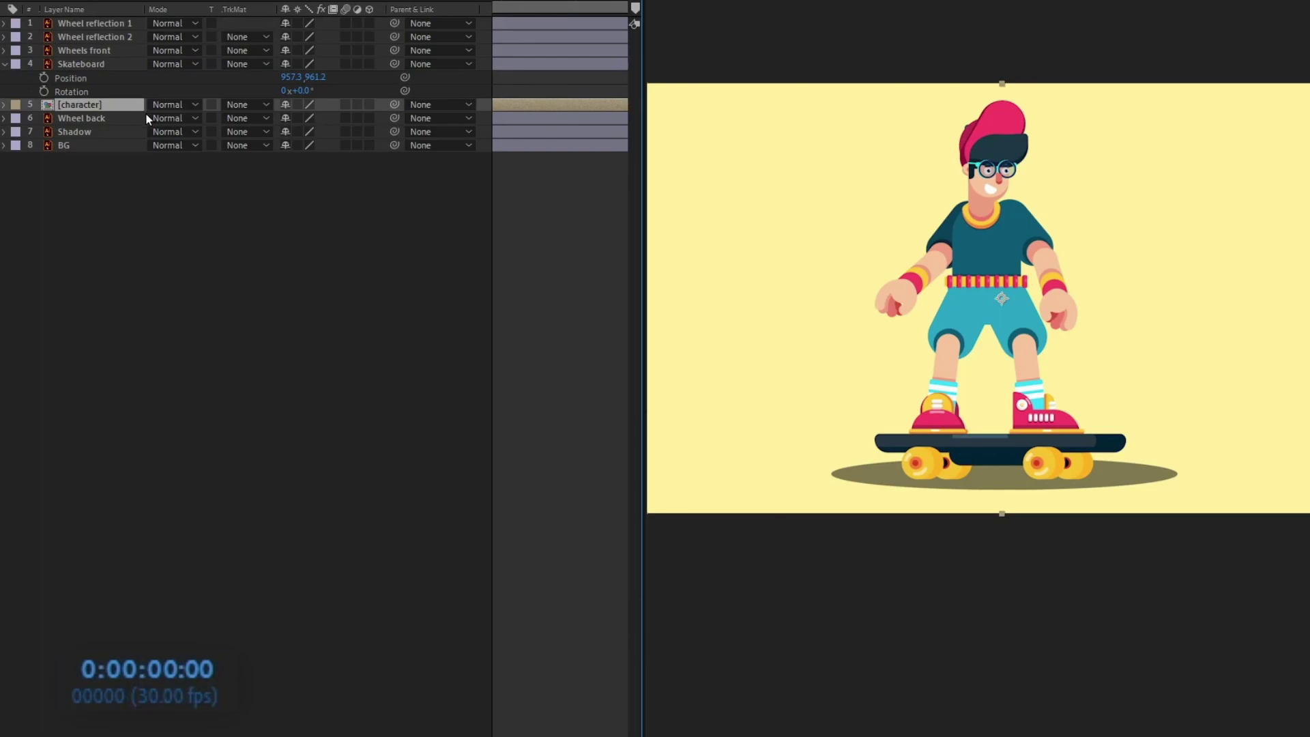
left_click_drag(394, 104, 112, 64)
At frame 0, add Position and Rotation keyframes to the Skateboard
left_click_drag(526, 2, 496, 4)
left_click(43, 77)
left_click(44, 91)
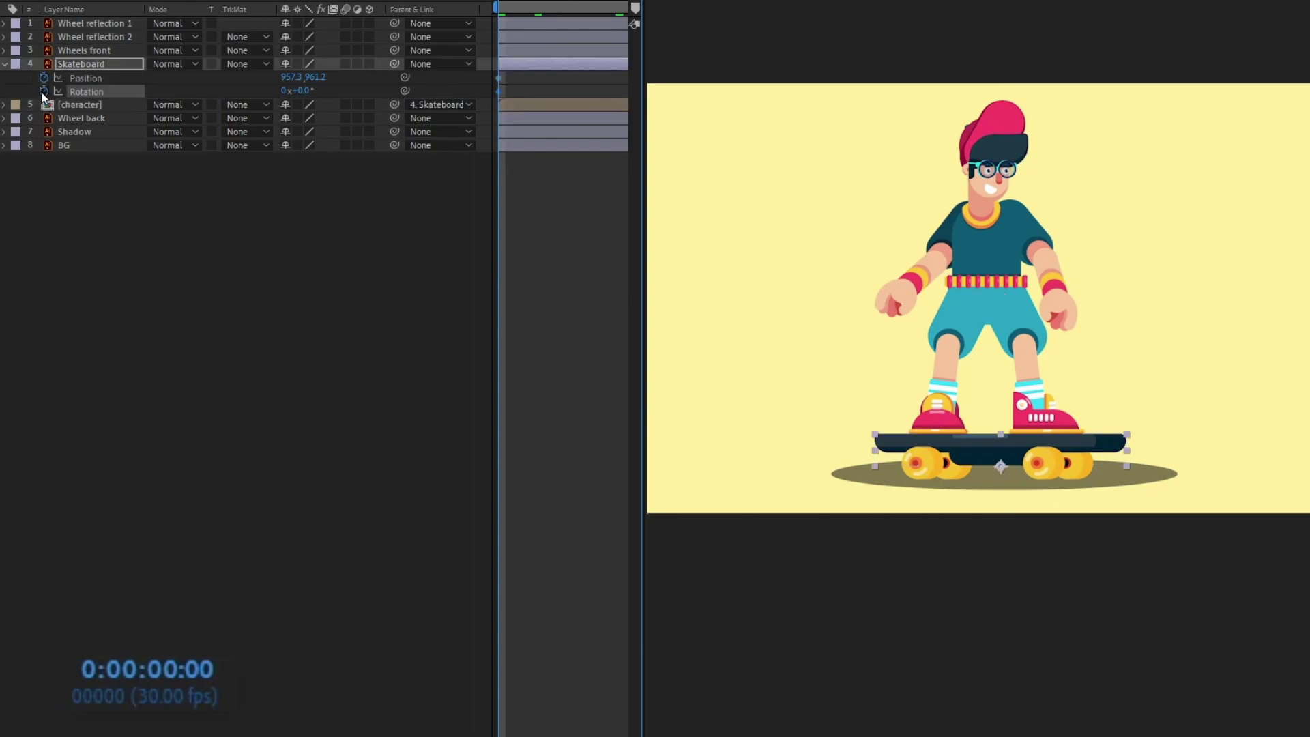
Separate the Skateboard's Position into X and Y Position
right_click(83, 79)
left_click(102, 123)
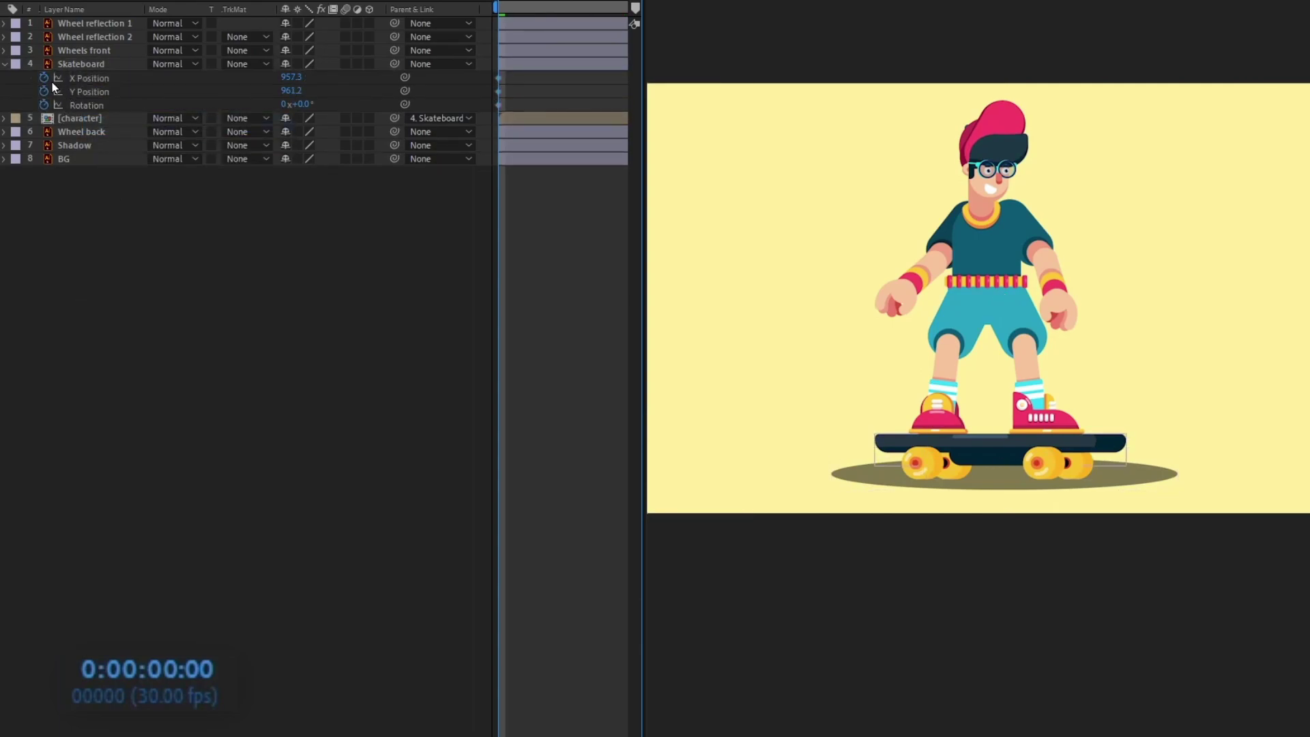
left_click(96, 97)
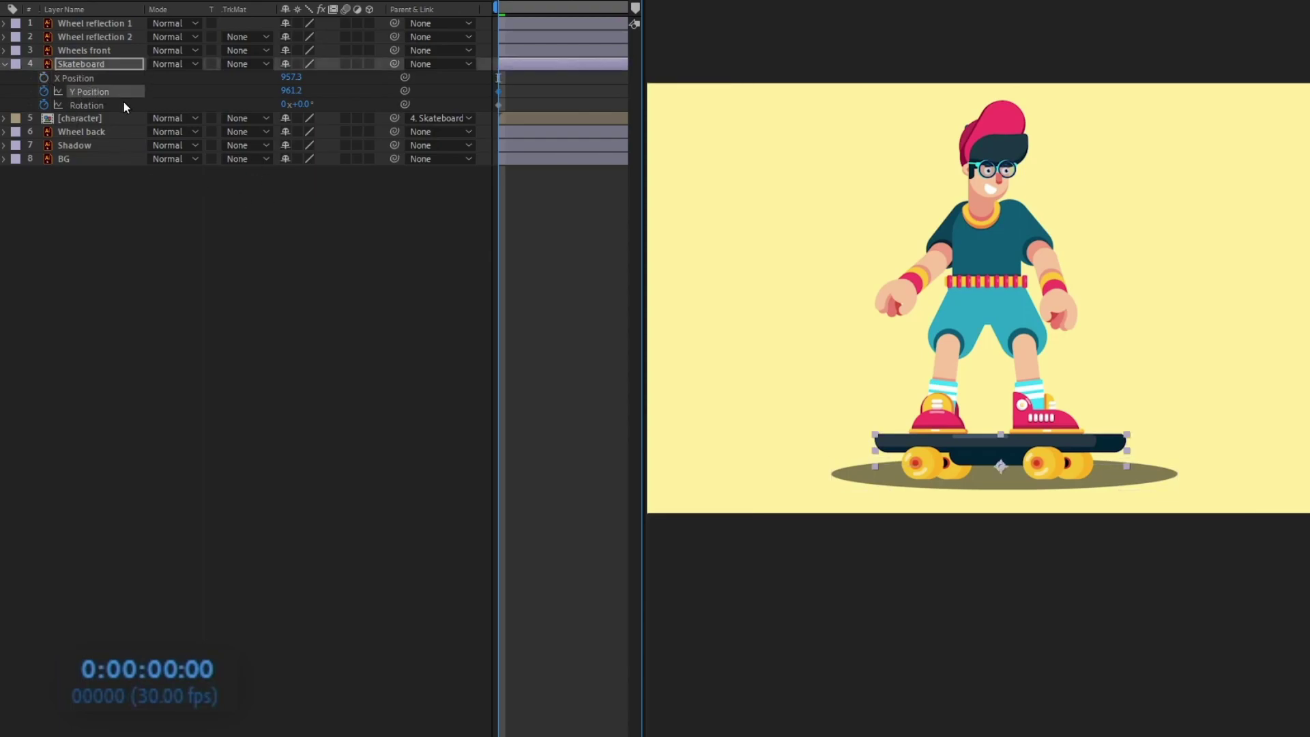
At frame 8, nudge the skateboard down and set its Rotation to -0.3°
left_click(183, 668)
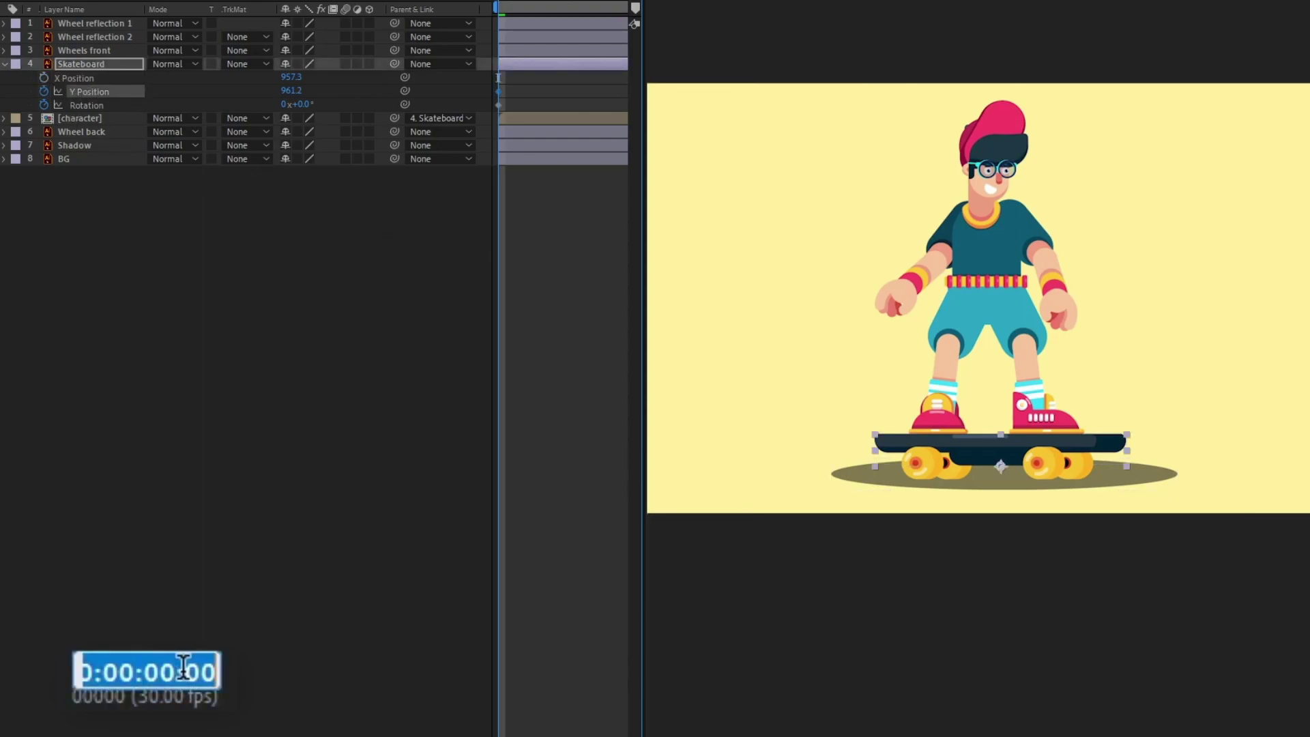
type("+8")
key("Return")
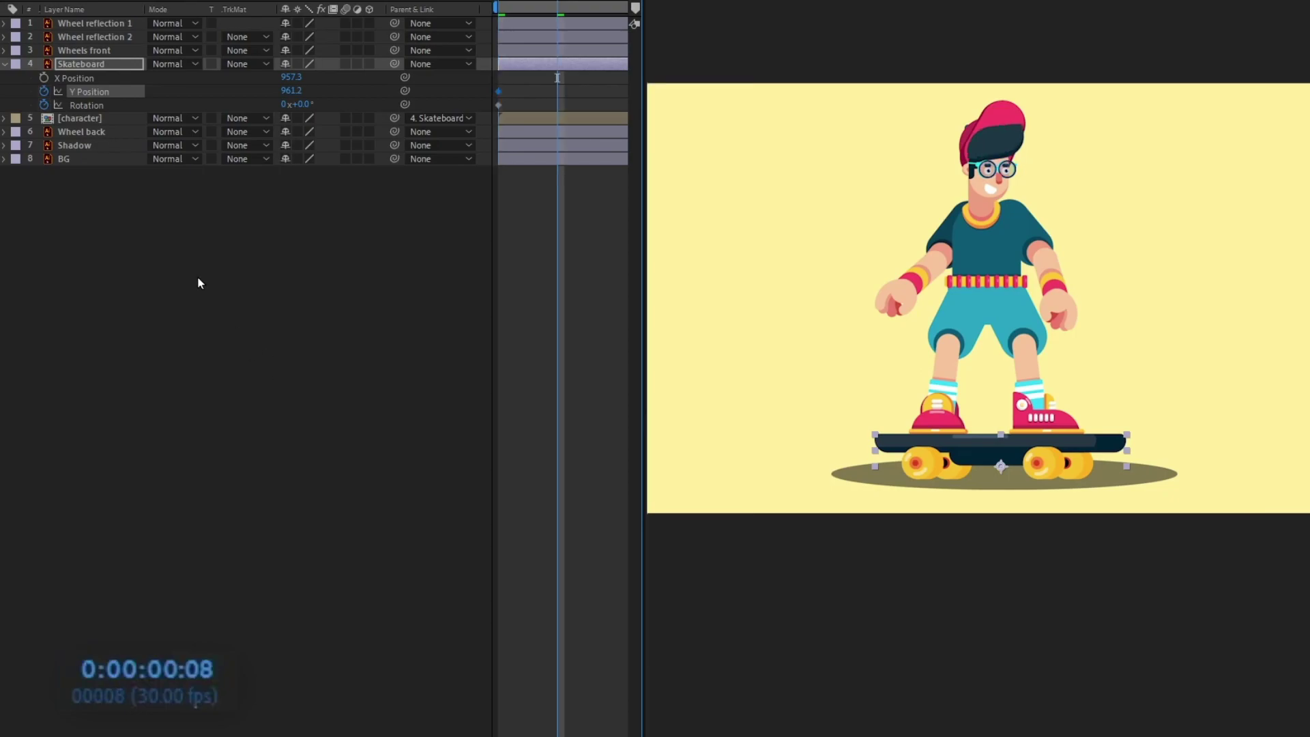
left_click(125, 66)
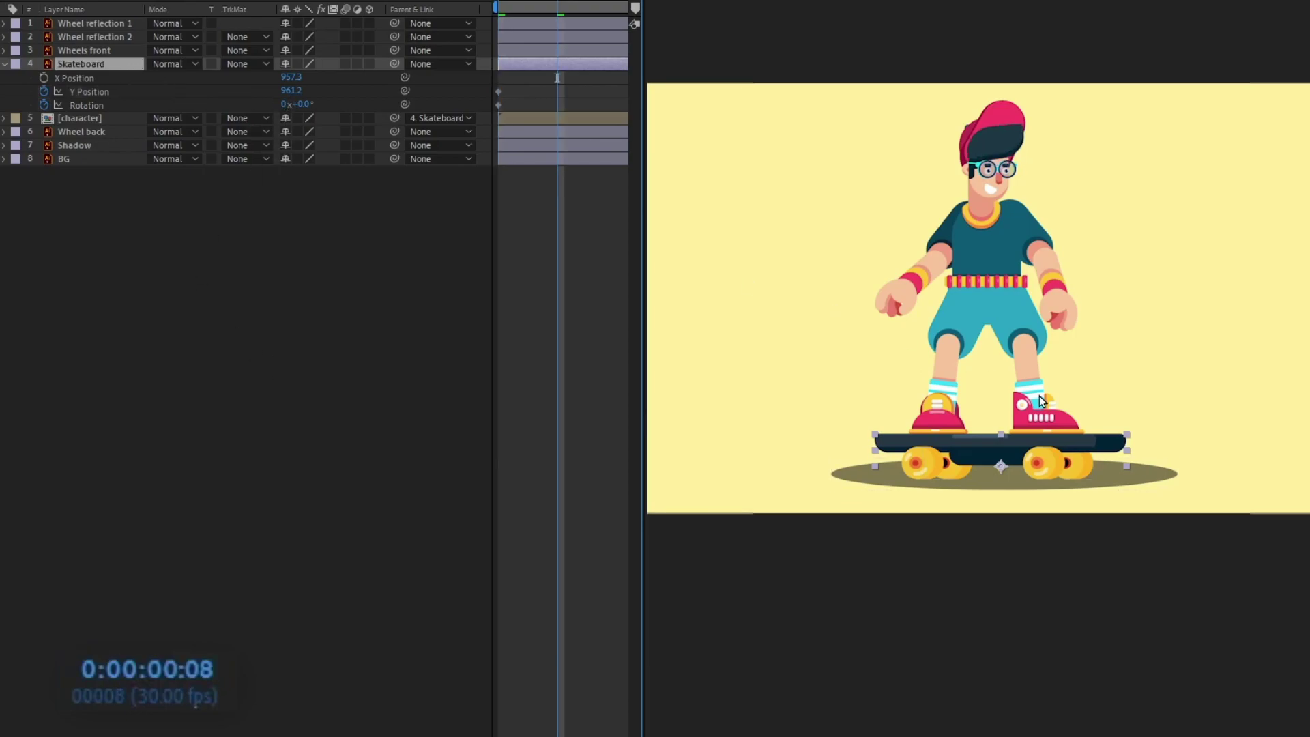
key("Down")
key("Down")
key("Down")
key("Down")
key("Down")
key("Down")
key("Down")
key("Down")
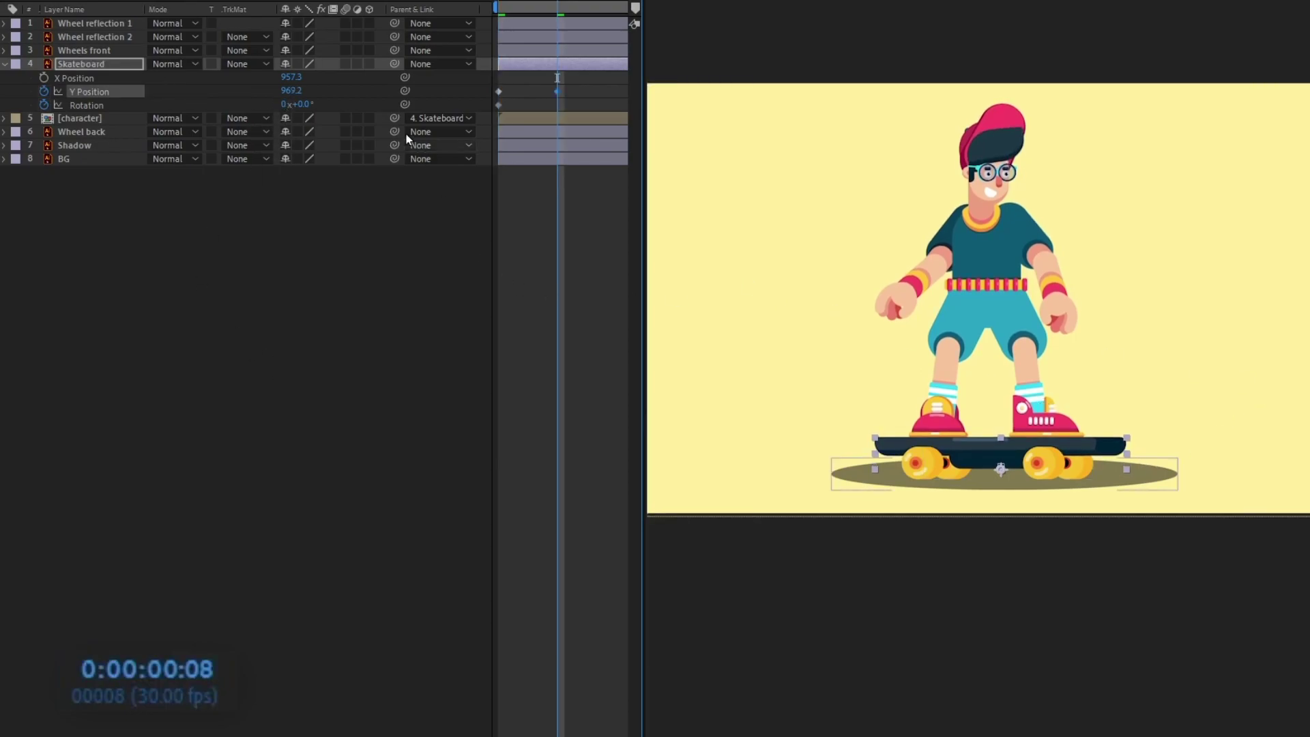
left_click(301, 104)
type("-0.")
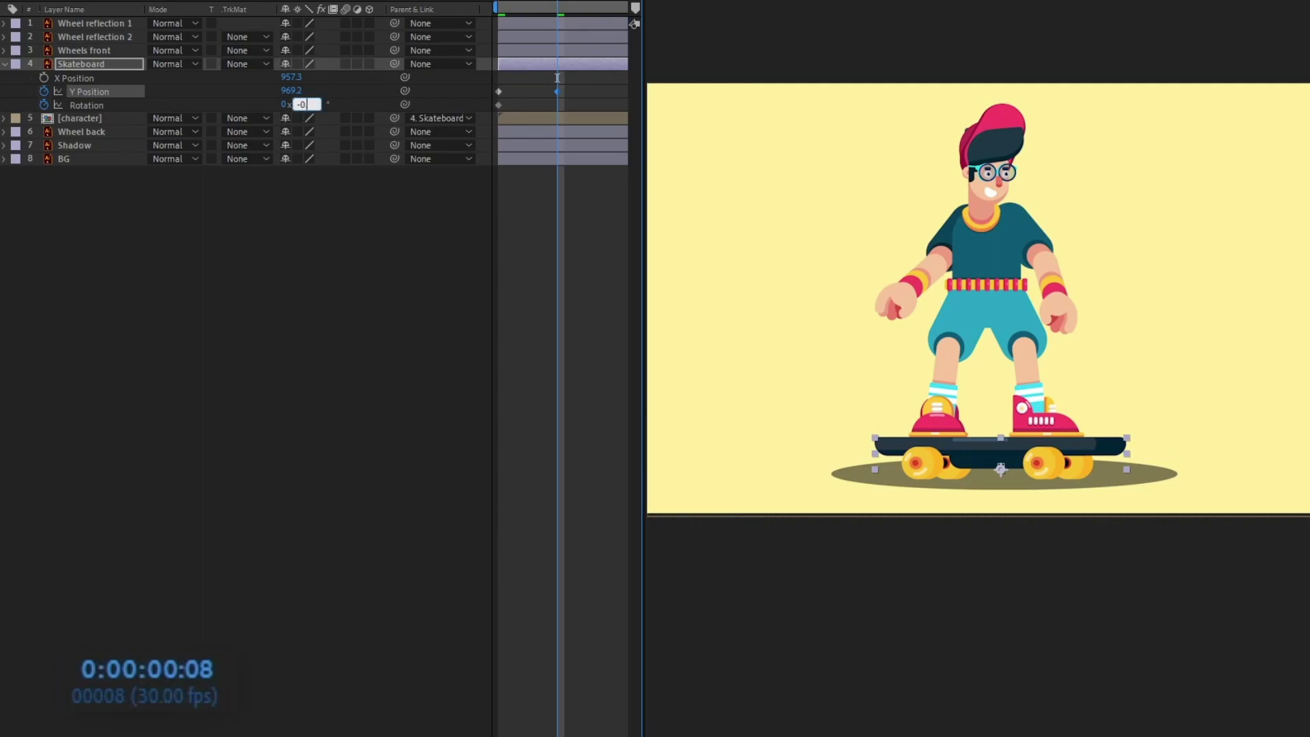
type("5")
key("Return")
left_click(300, 92)
left_click(303, 105)
type("-0.3")
key("Return")
Set the skateboard's frame-0 Rotation to -0.7°
left_click_drag(518, 1, 431, 1)
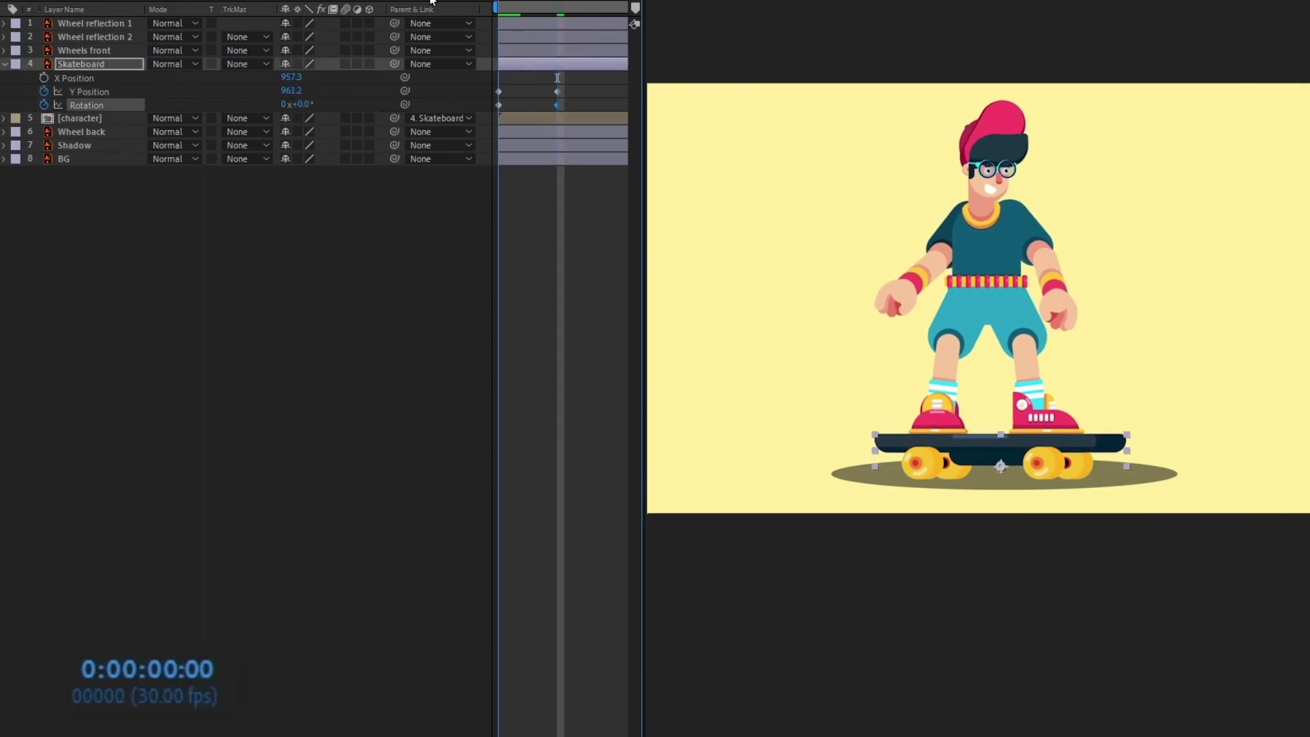
left_click(306, 104)
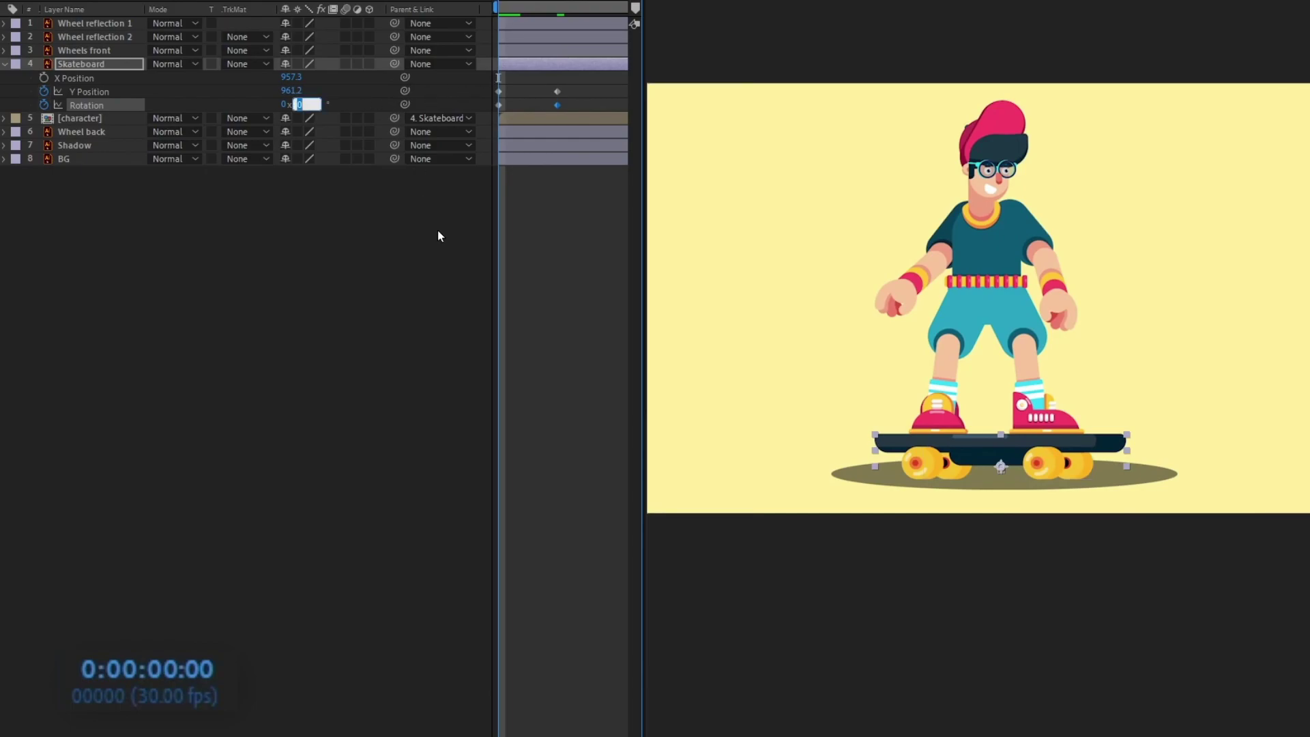
type("-0.7")
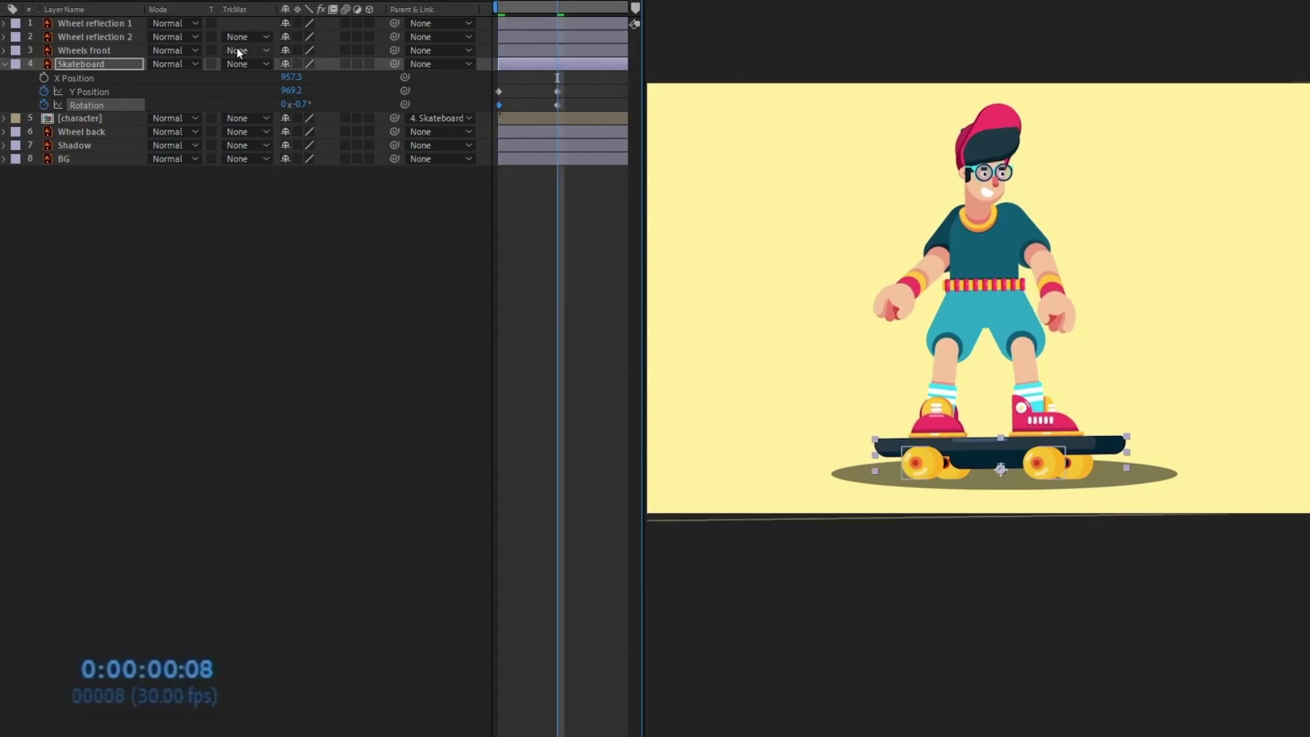
Copy the first Y Position and Rotation keyframes to frame 16 and select all six keys
left_click(183, 695)
type("+8")
key("Return")
left_click_drag(514, 93, 479, 112)
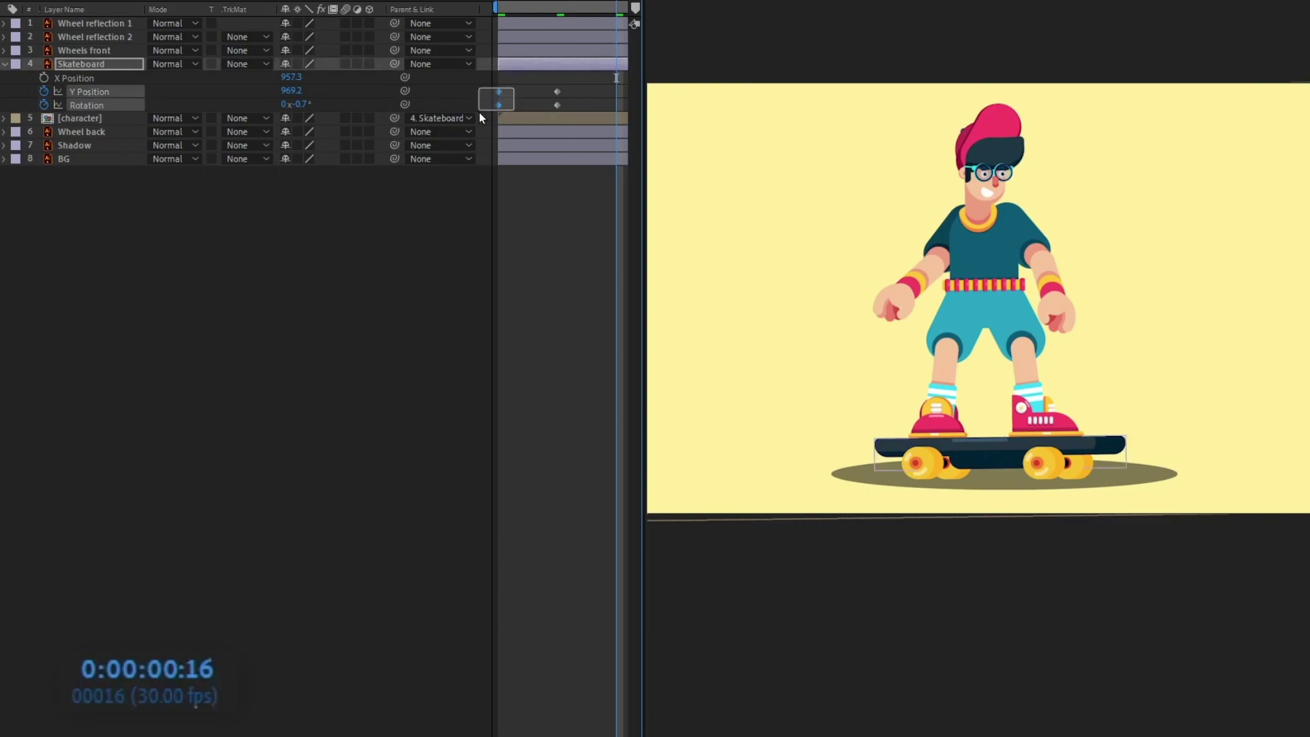
key("ctrl+c")
key("ctrl+v")
left_click_drag(621, 86, 464, 108)
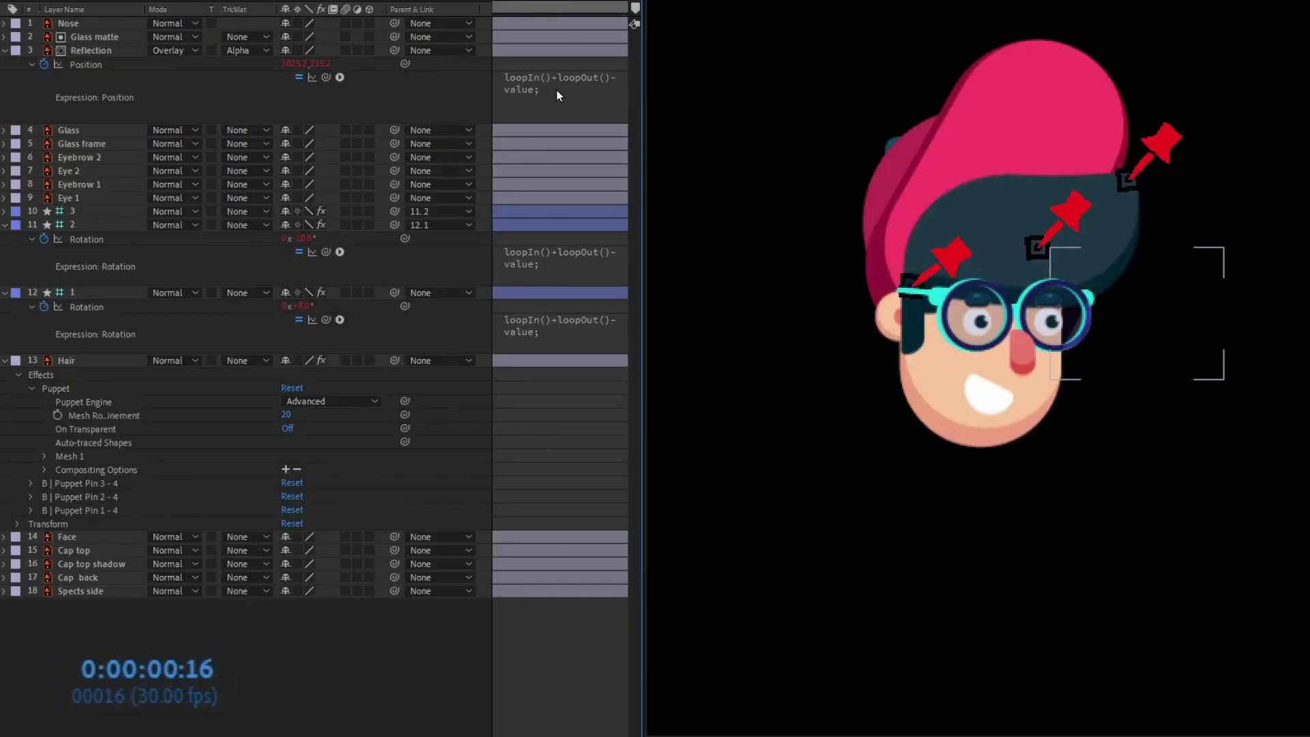
left_click(555, 83)
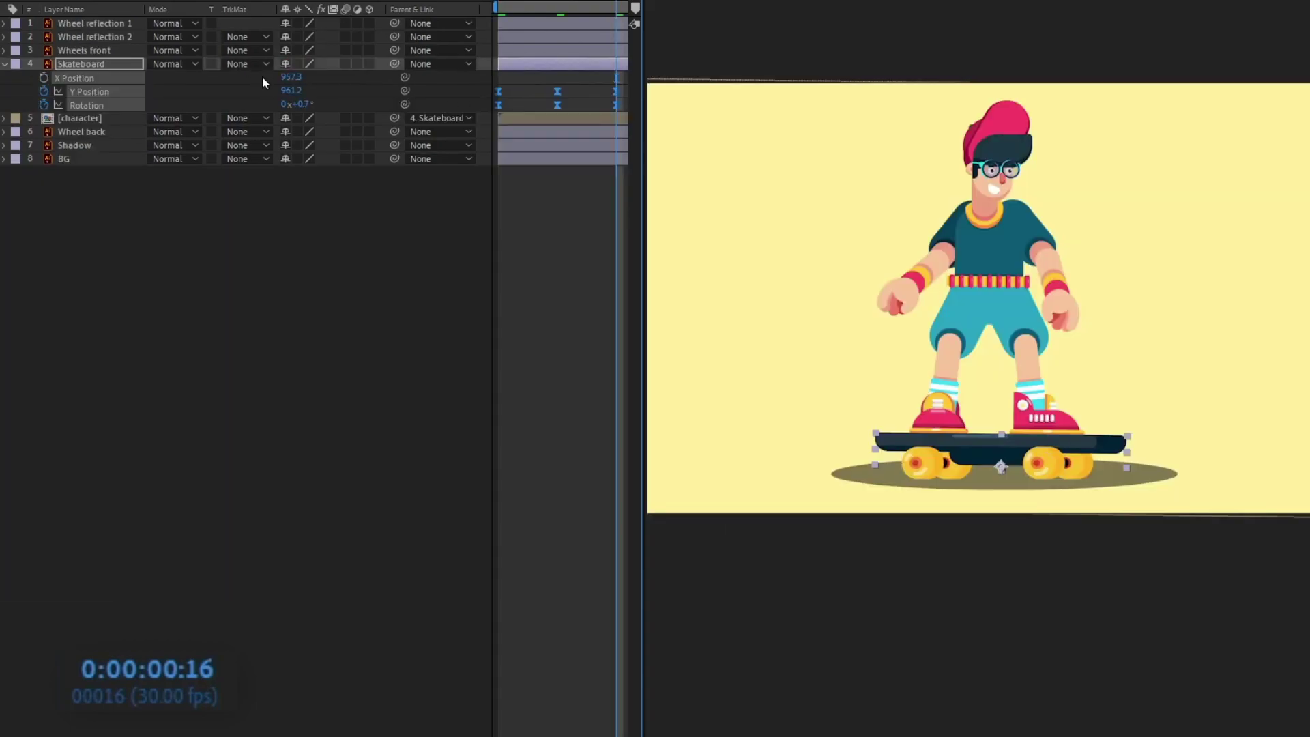
Add the loopIn()+loopOut()-value expression to the skateboard's Rotation
left_click(43, 105, "alt")
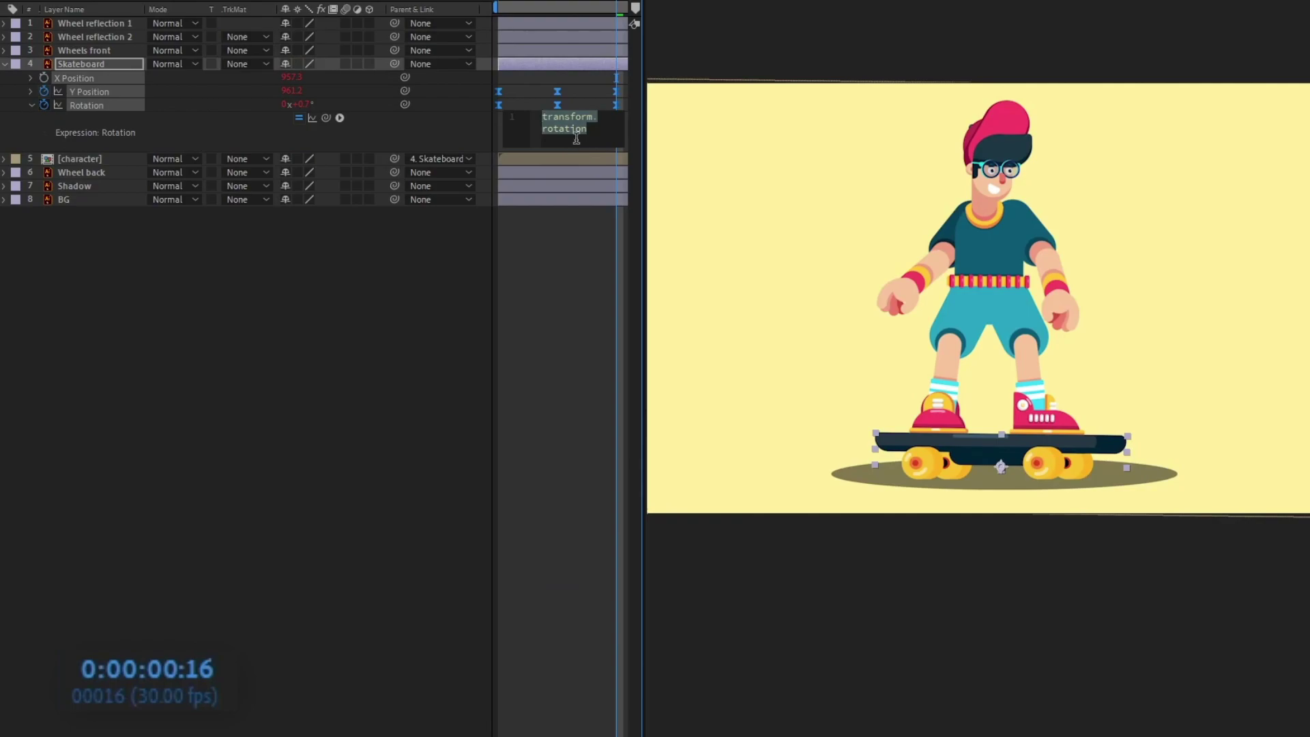
key("ctrl+v")
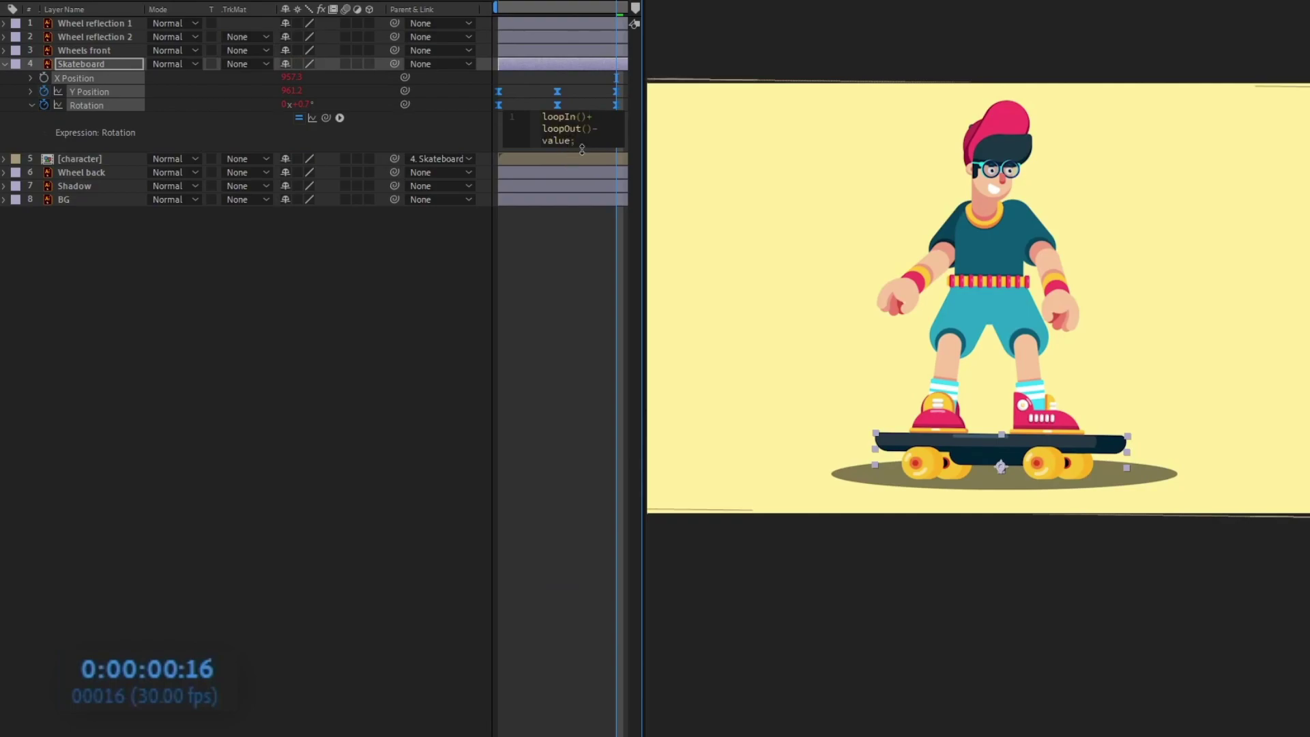
left_click(46, 93, "alt")
left_click(45, 92, "alt")
key("ctrl+v")
left_click(515, 183)
key("ctrl+v")
Shift the skateboard's Rotation keyframes a few frames later and preview the bounce
left_click_drag(628, 145, 492, 149)
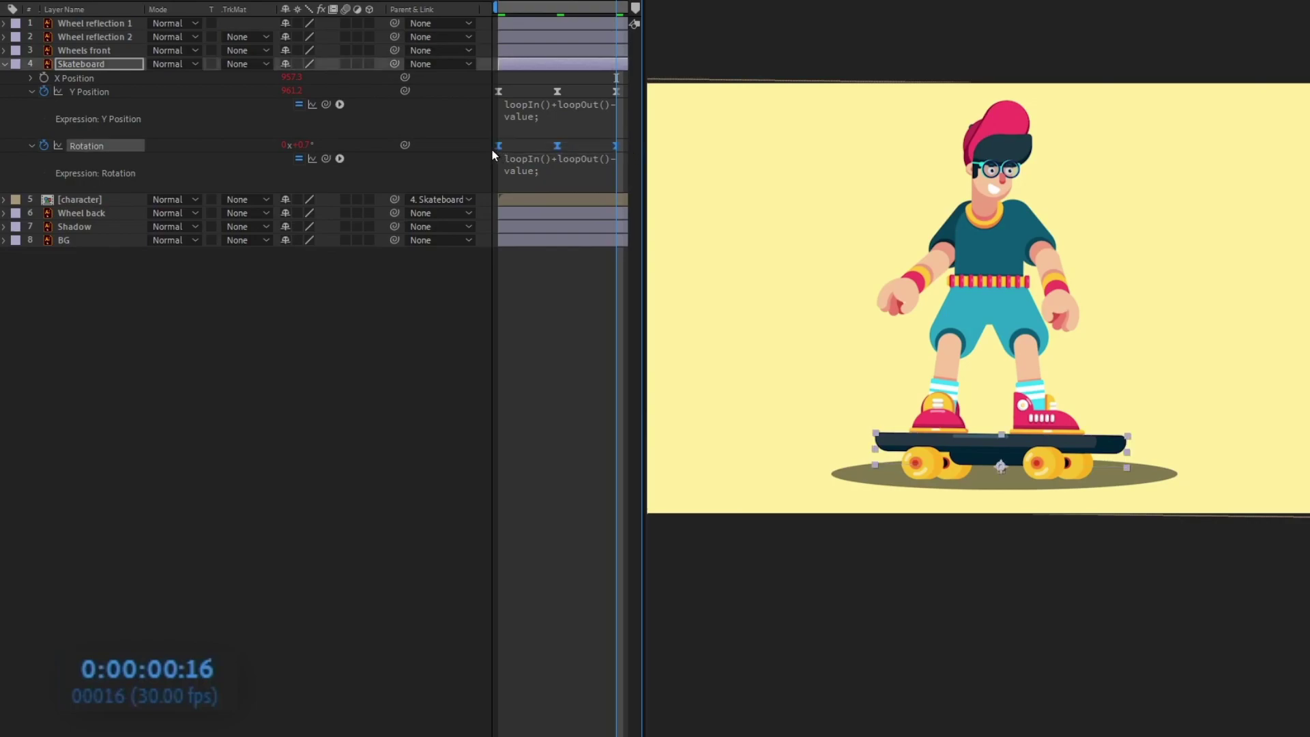
key("Home")
key("space")
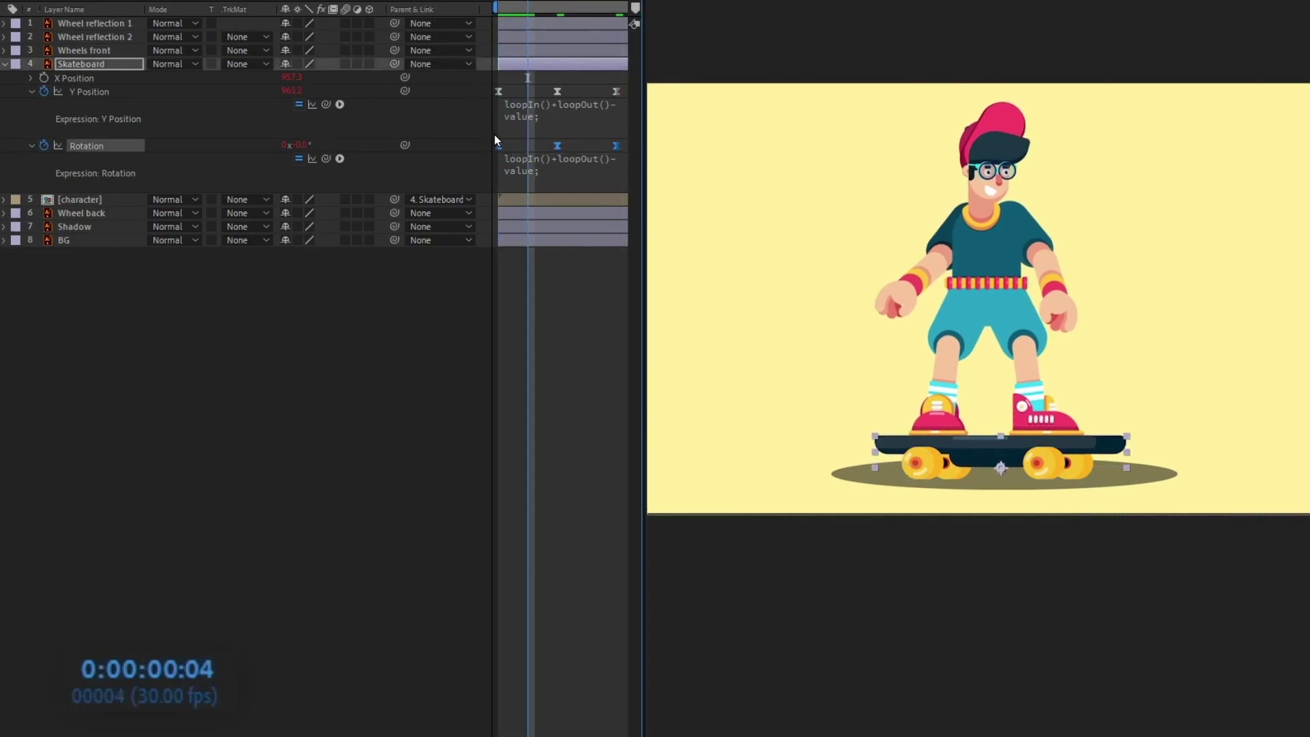
left_click_drag(500, 150, 530, 150)
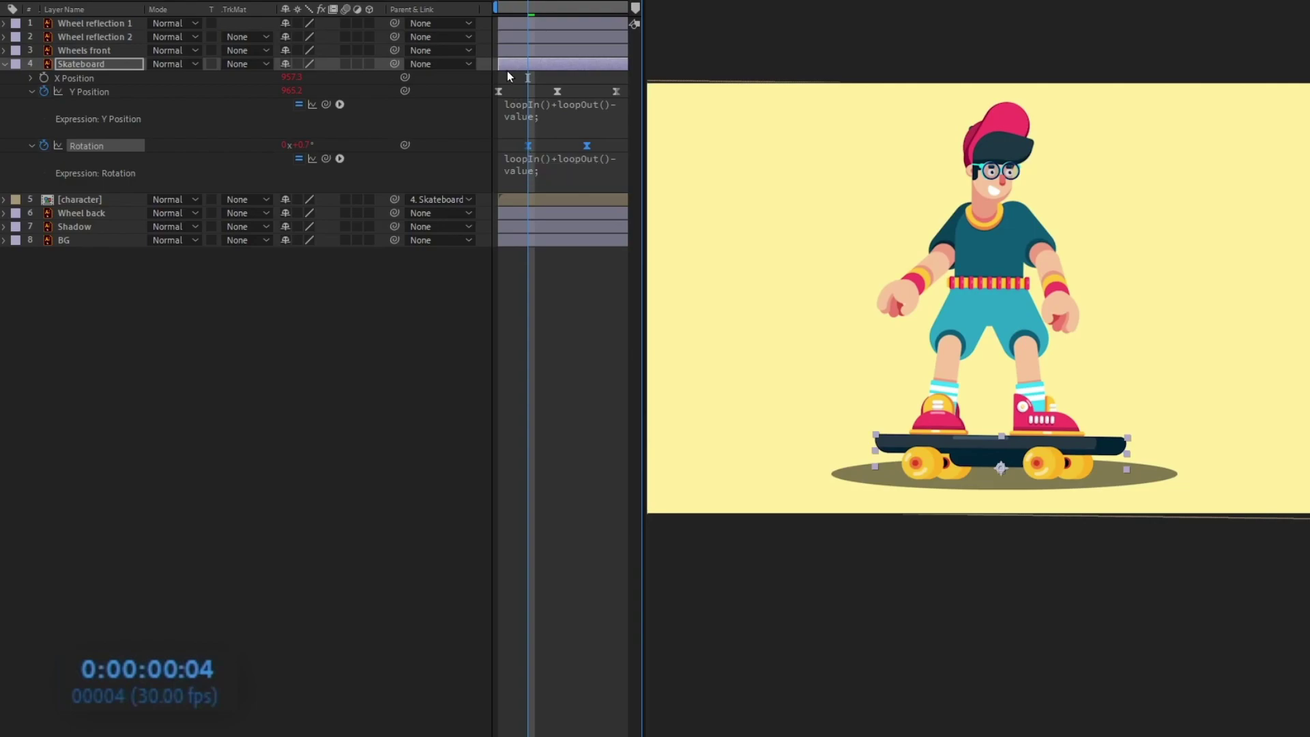
left_click_drag(524, 2, 454, 6)
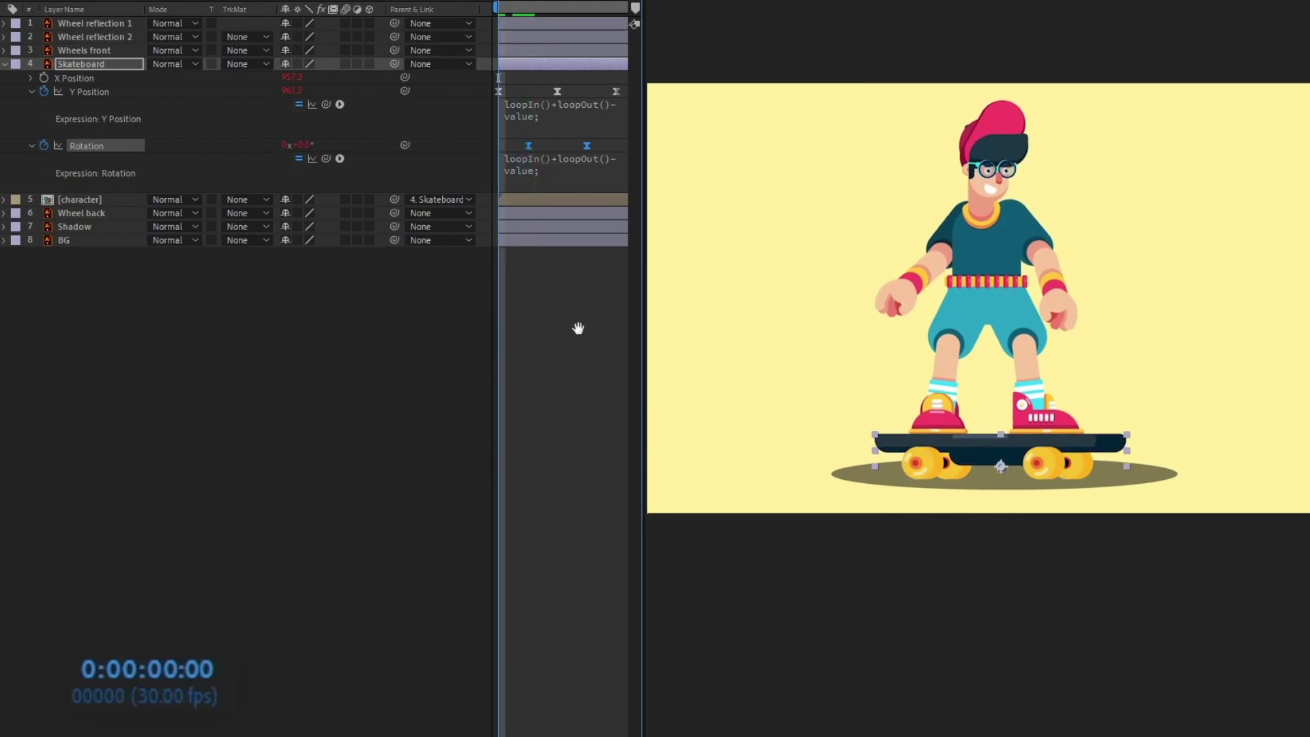
key("space")
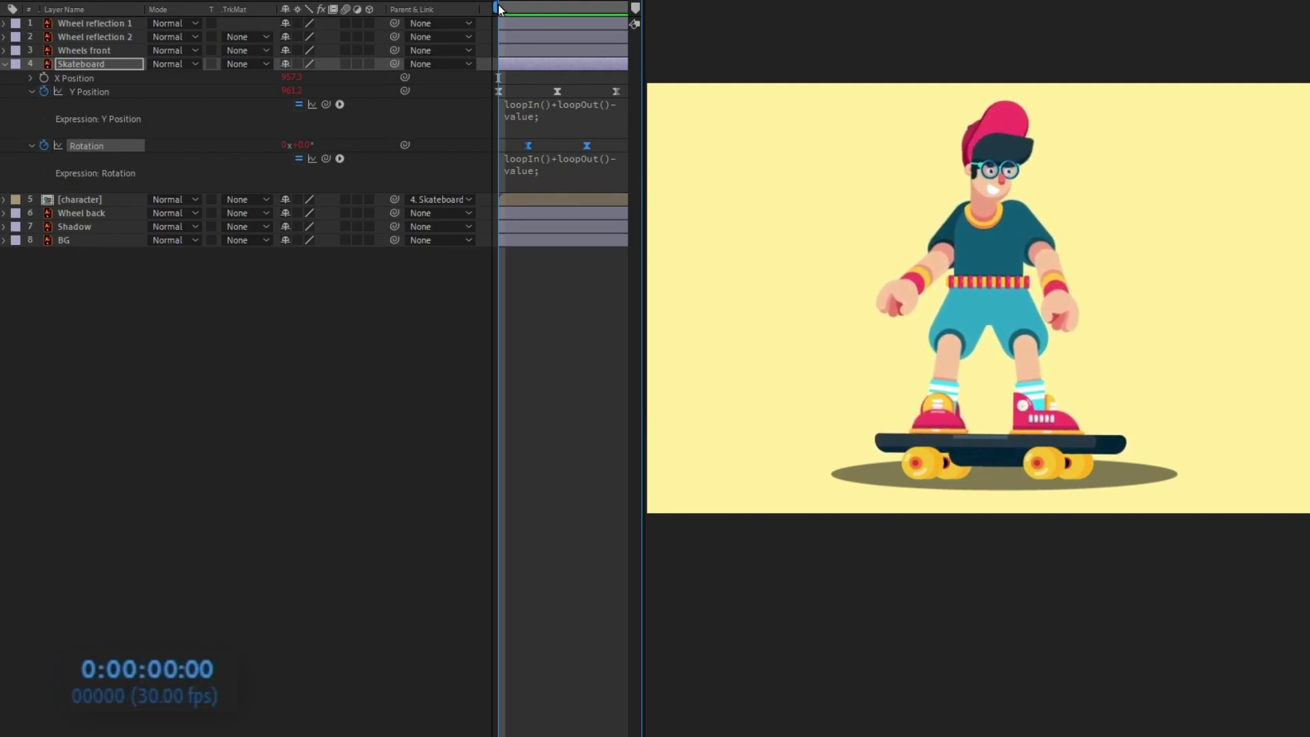
key("space")
scroll(783, 305, "up", 2)
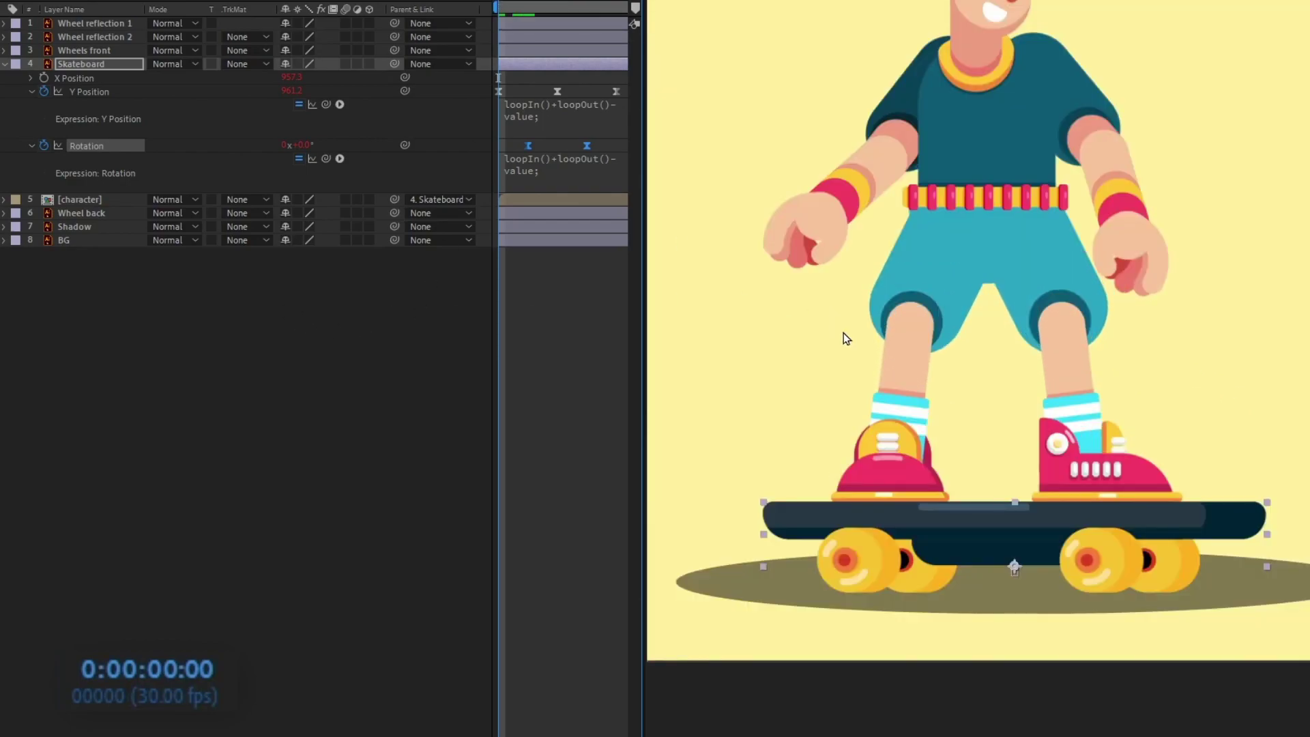
Pickwhip Wheel reflection 2's Rotation to Wheel reflection 1 and test the link
scroll(846, 337, "down", 2)
left_click(101, 35)
left_click(107, 28, "shift")
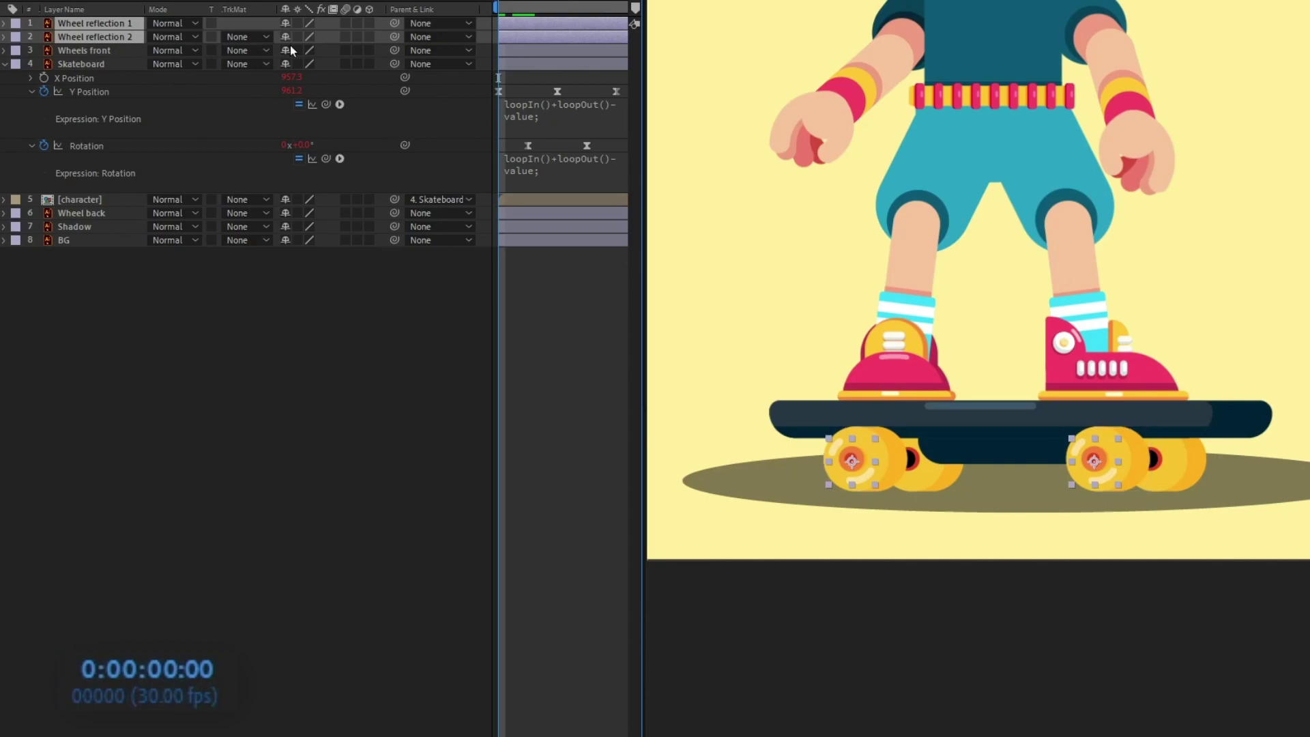
key("r")
left_click(248, 492)
left_click_drag(404, 63, 87, 39)
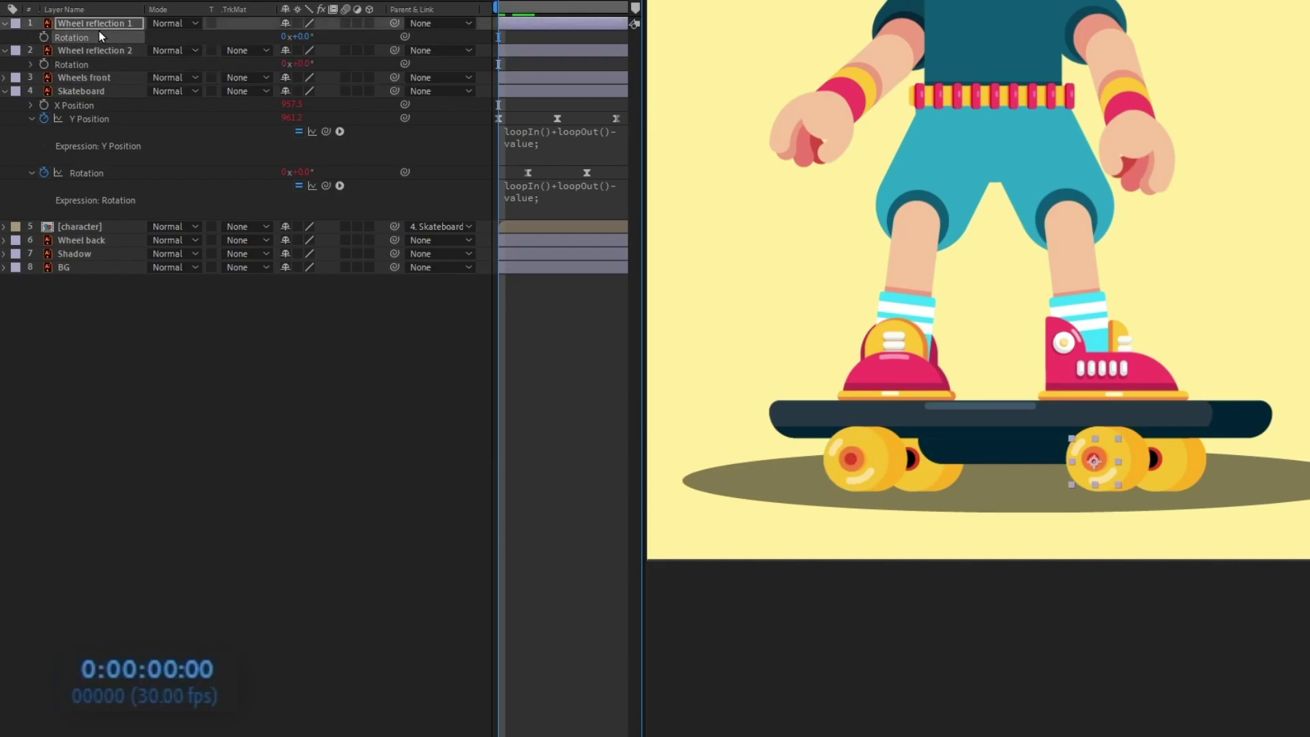
left_click_drag(302, 36, 734, 74)
key("ctrl+z")
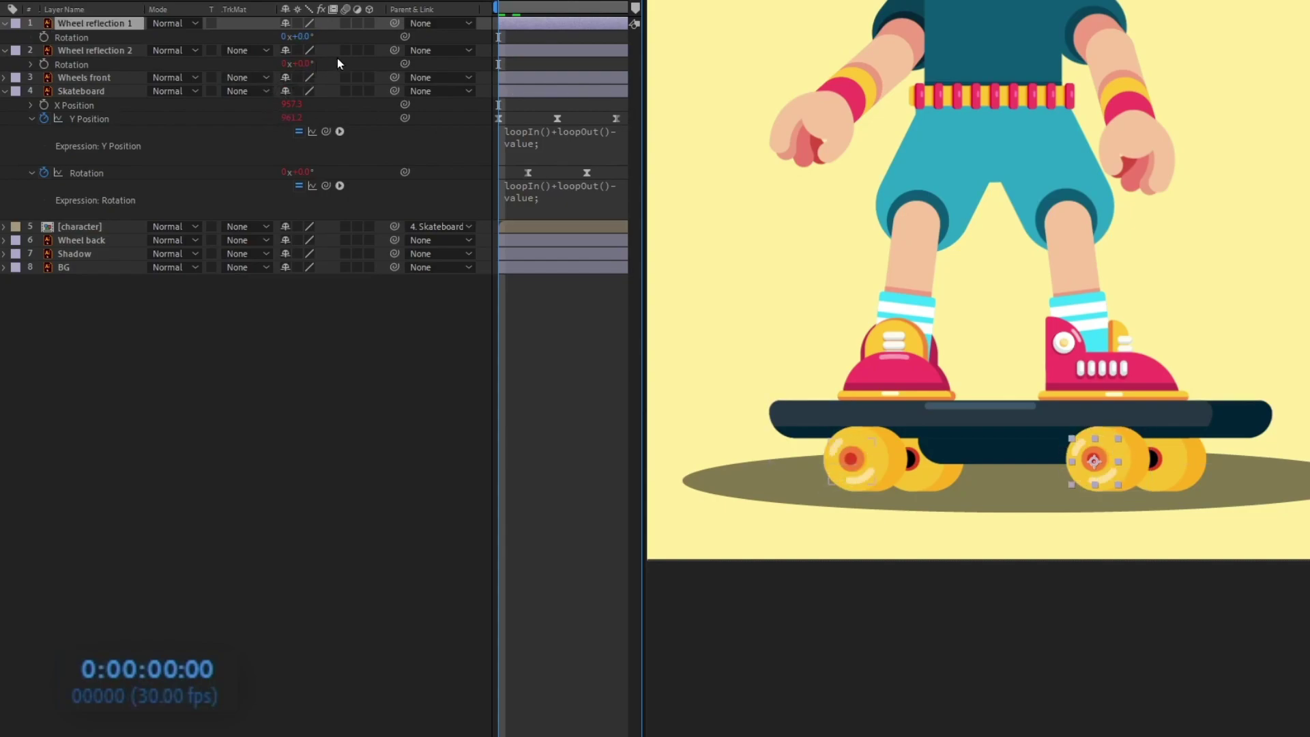
Keyframe Wheel reflection 1's Rotation to 3 revolutions at frame 8, enable motion blur, and preview
left_click(61, 38)
left_click(208, 668)
type("+")
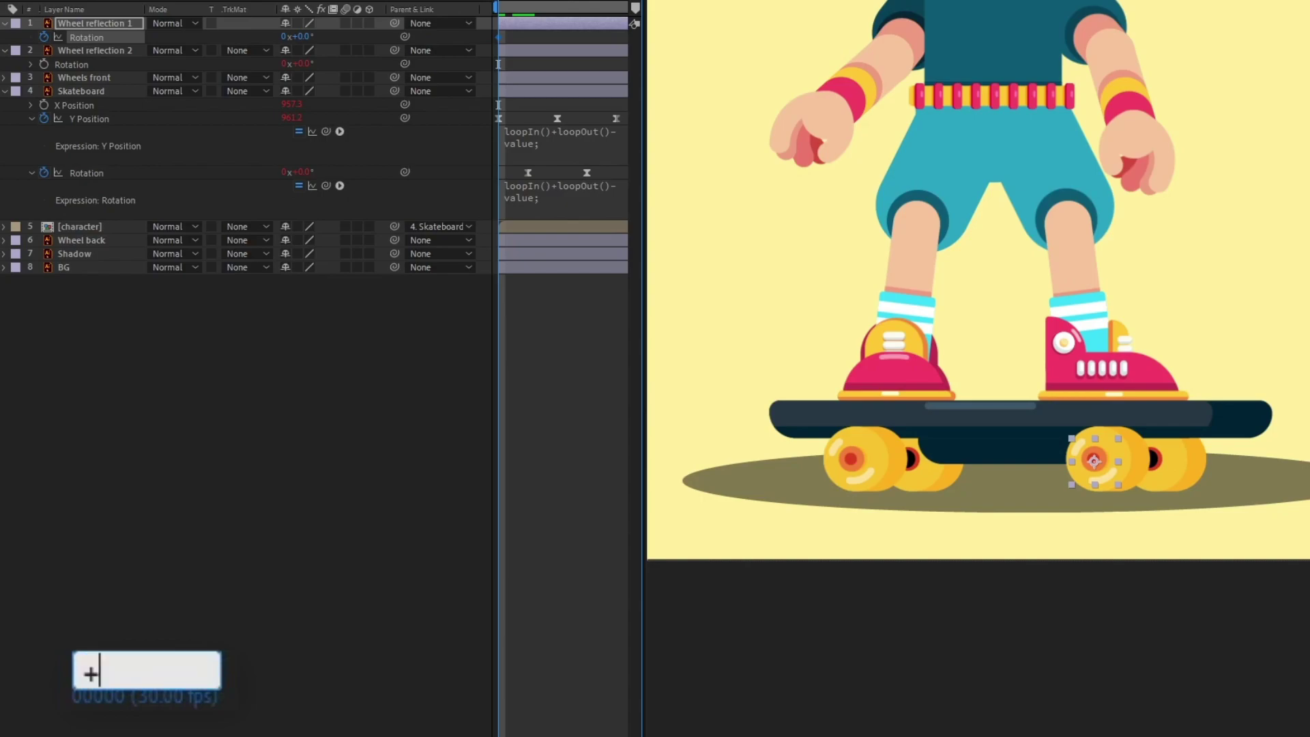
type("8")
key("Return")
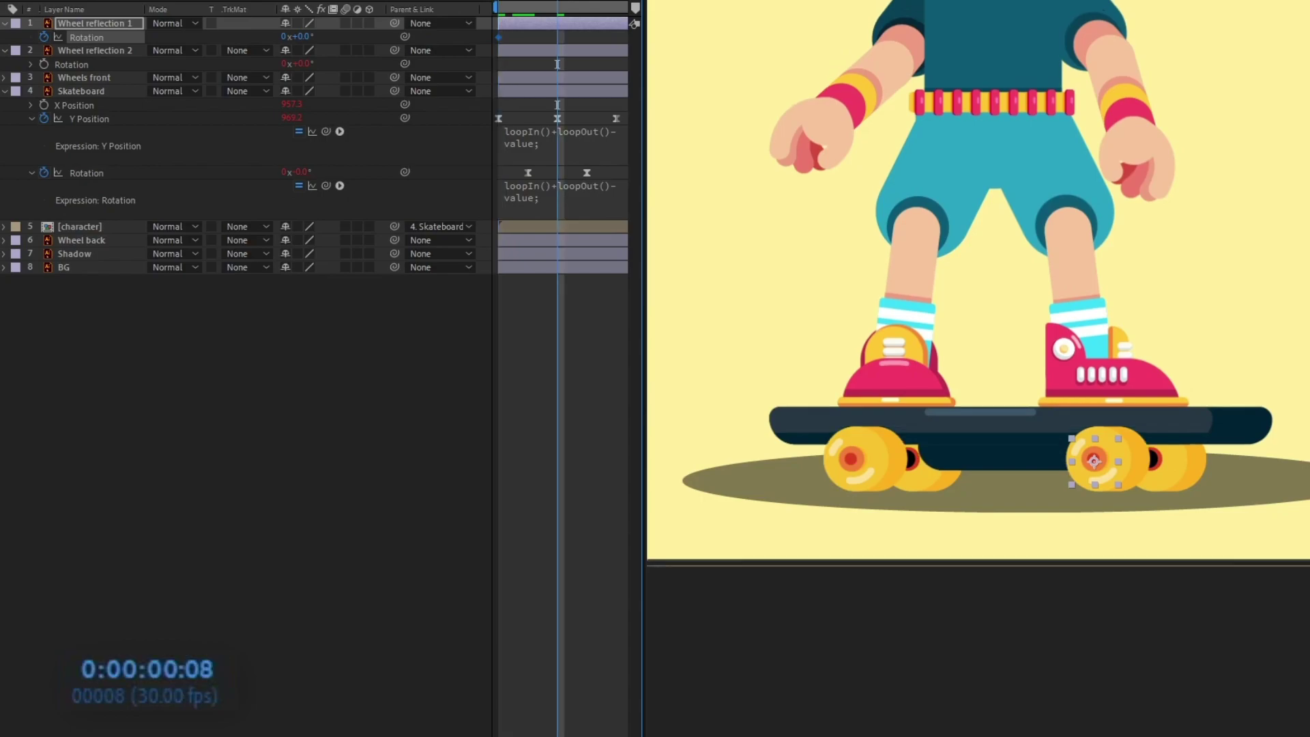
left_click(284, 36)
type("3")
key("Return")
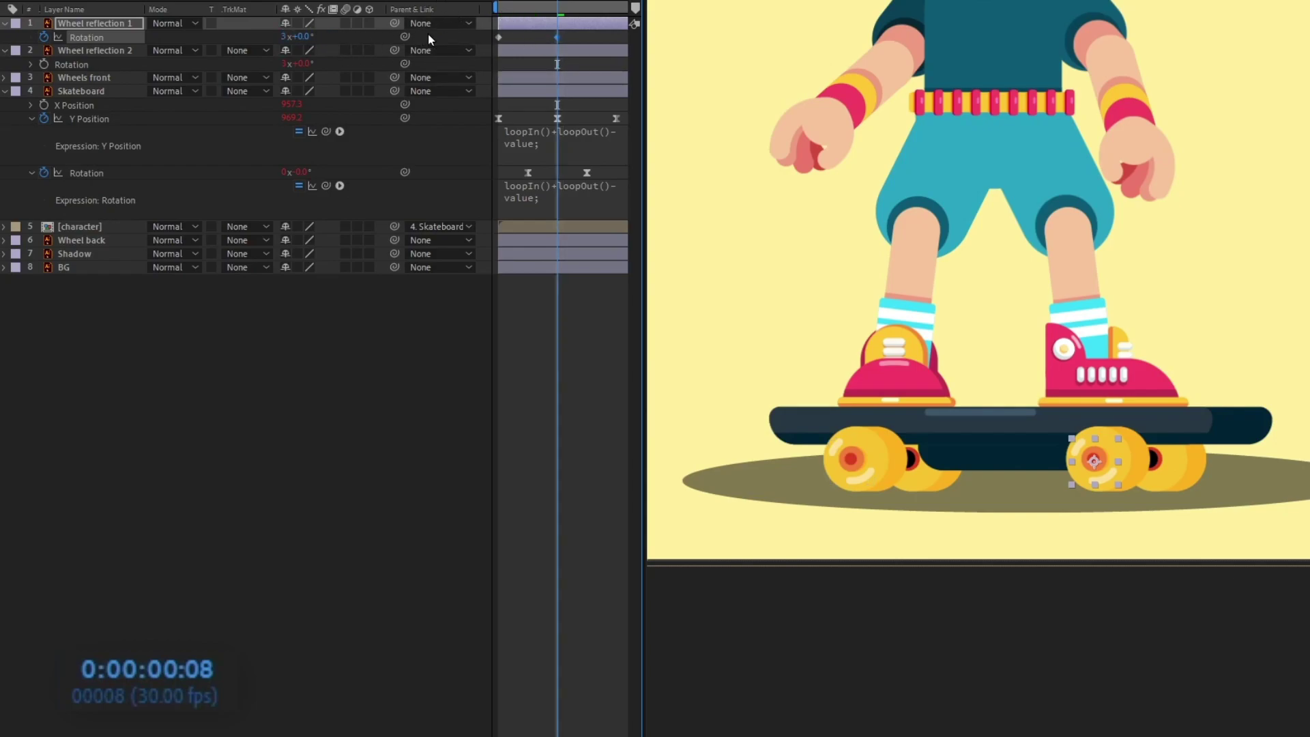
left_click(345, 23)
key("space")
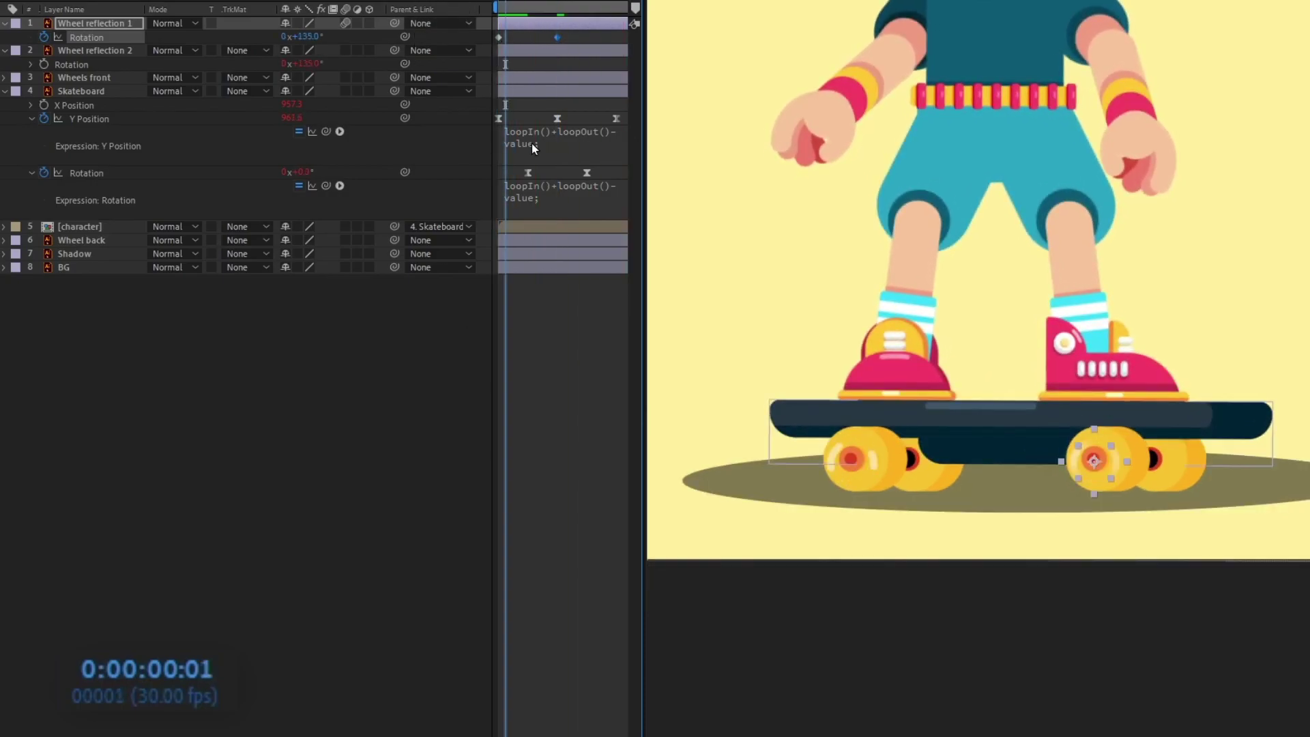
Paste the looping expression from Y Position into Wheel reflection 1's Rotation
left_click(529, 149)
key("ctrl+c")
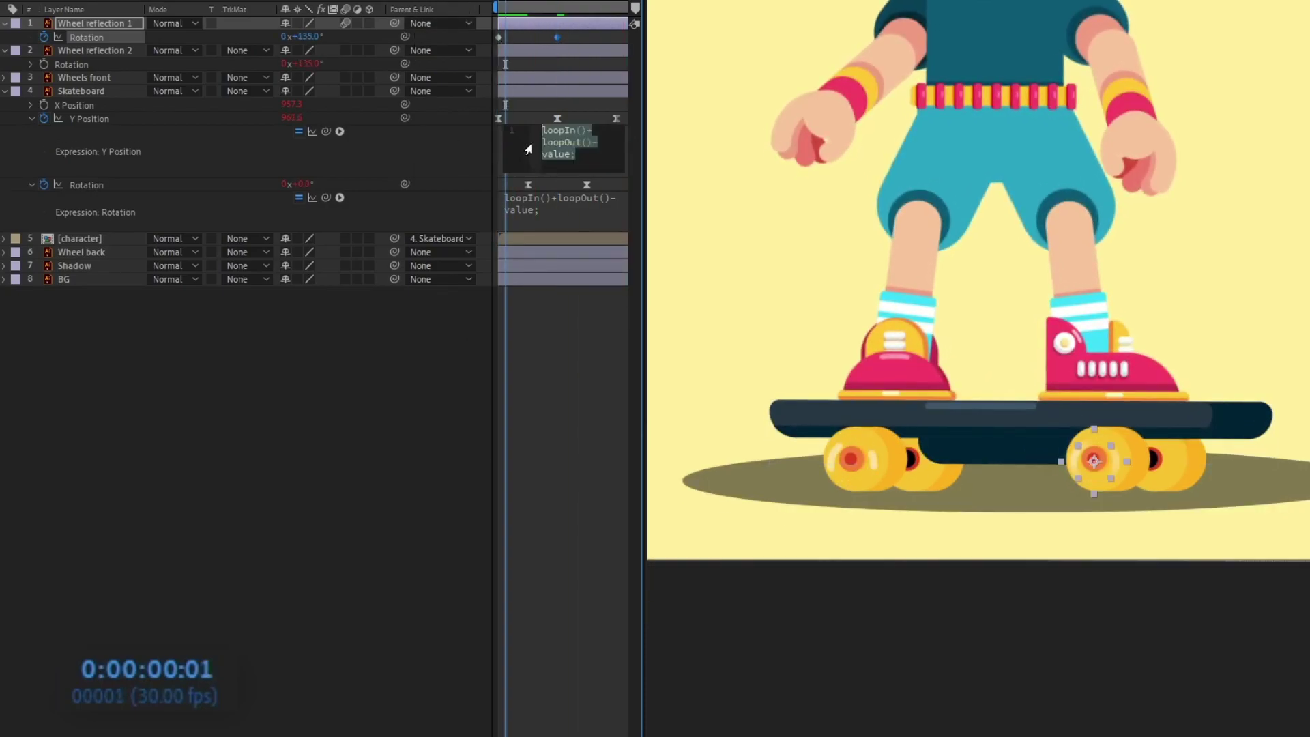
left_click(54, 38)
key("ctrl+v")
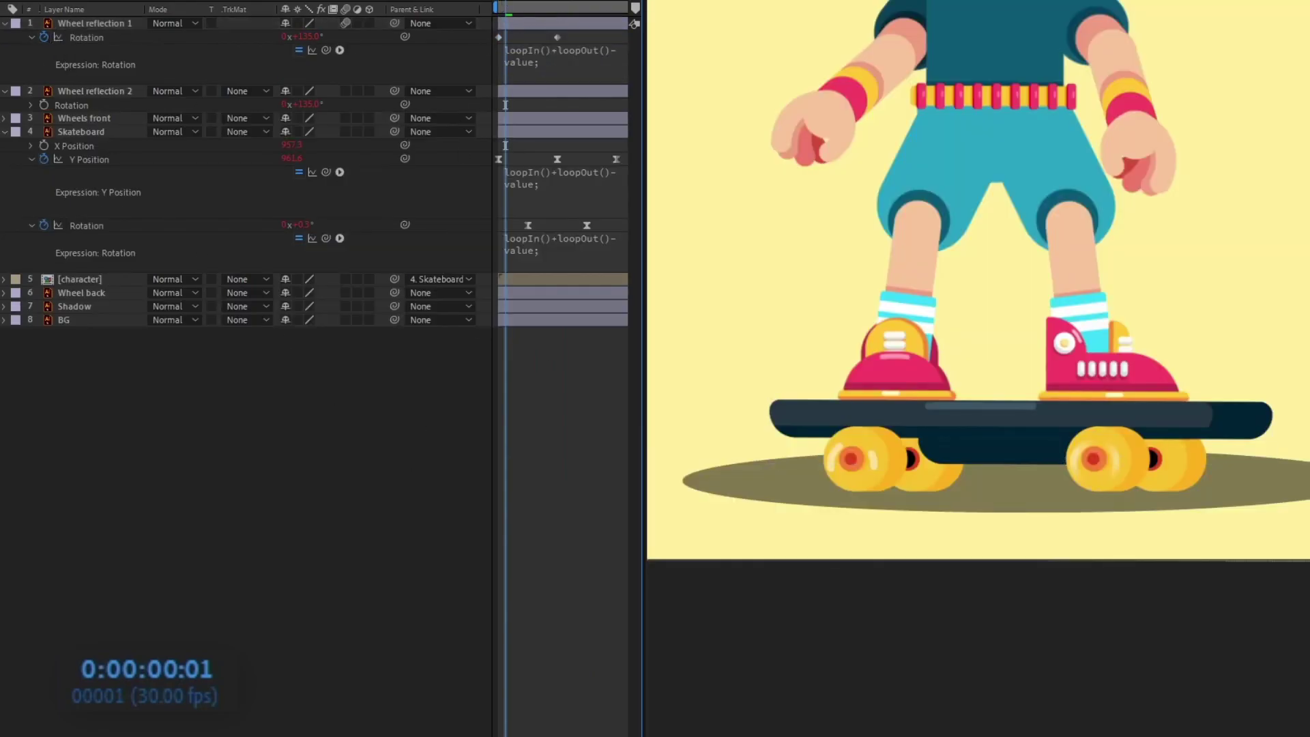
Time-reverse Wheel reflection 1's rotation keyframes and preview the reversed spin
left_click(497, 2)
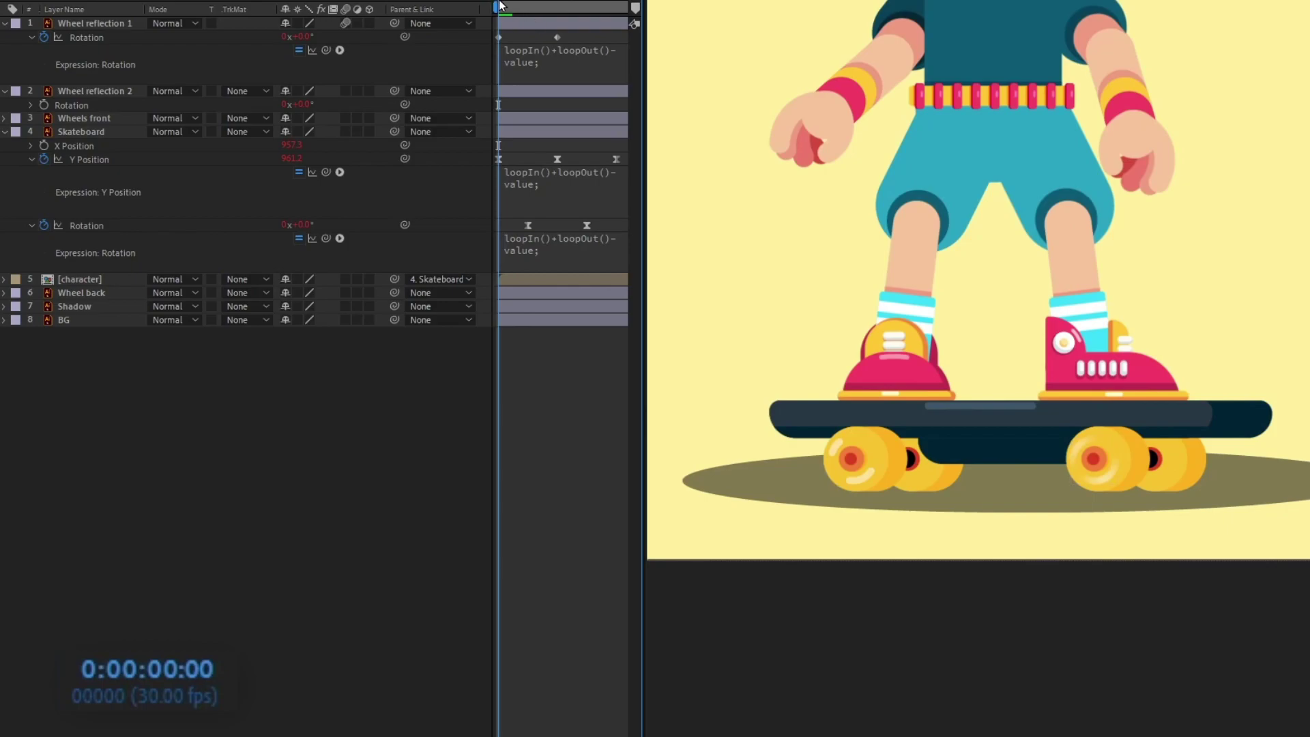
left_click_drag(503, 1, 494, 43)
right_click(498, 39)
mouse_move(558, 240)
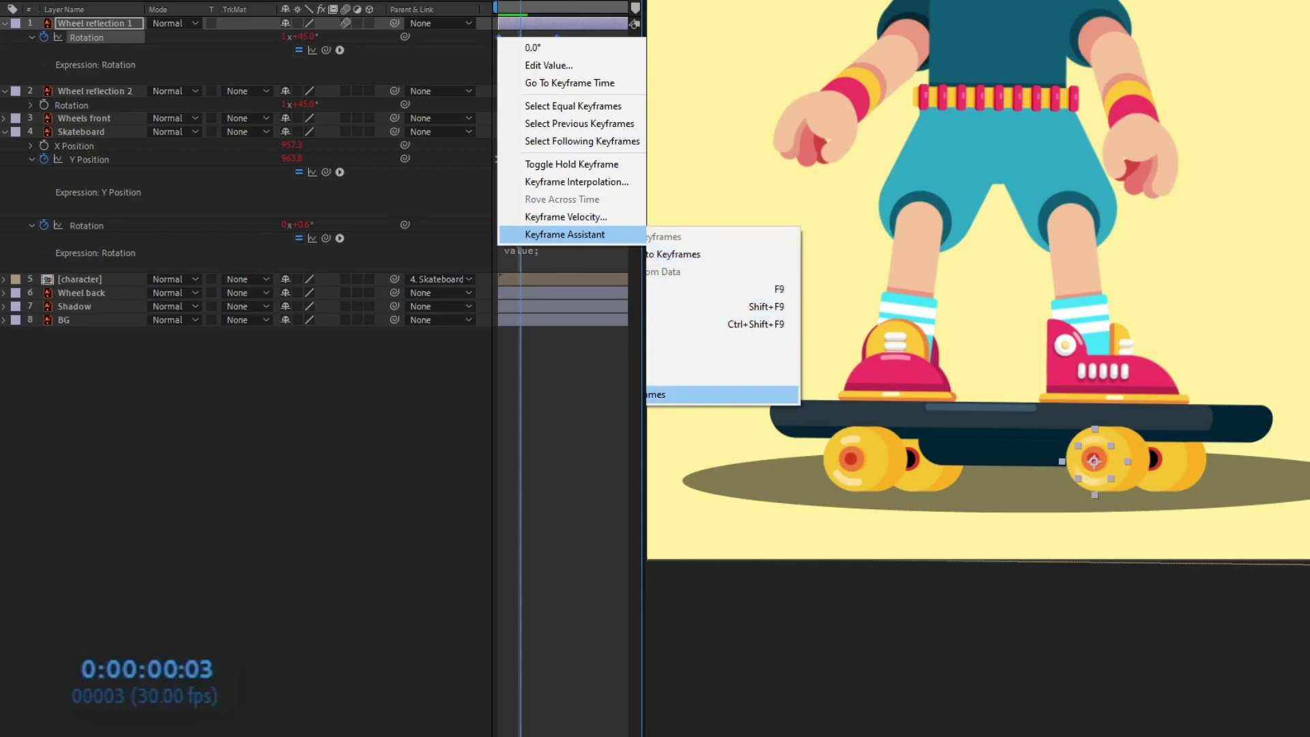
left_click(682, 395)
left_click_drag(523, 1, 491, 4)
key("space")
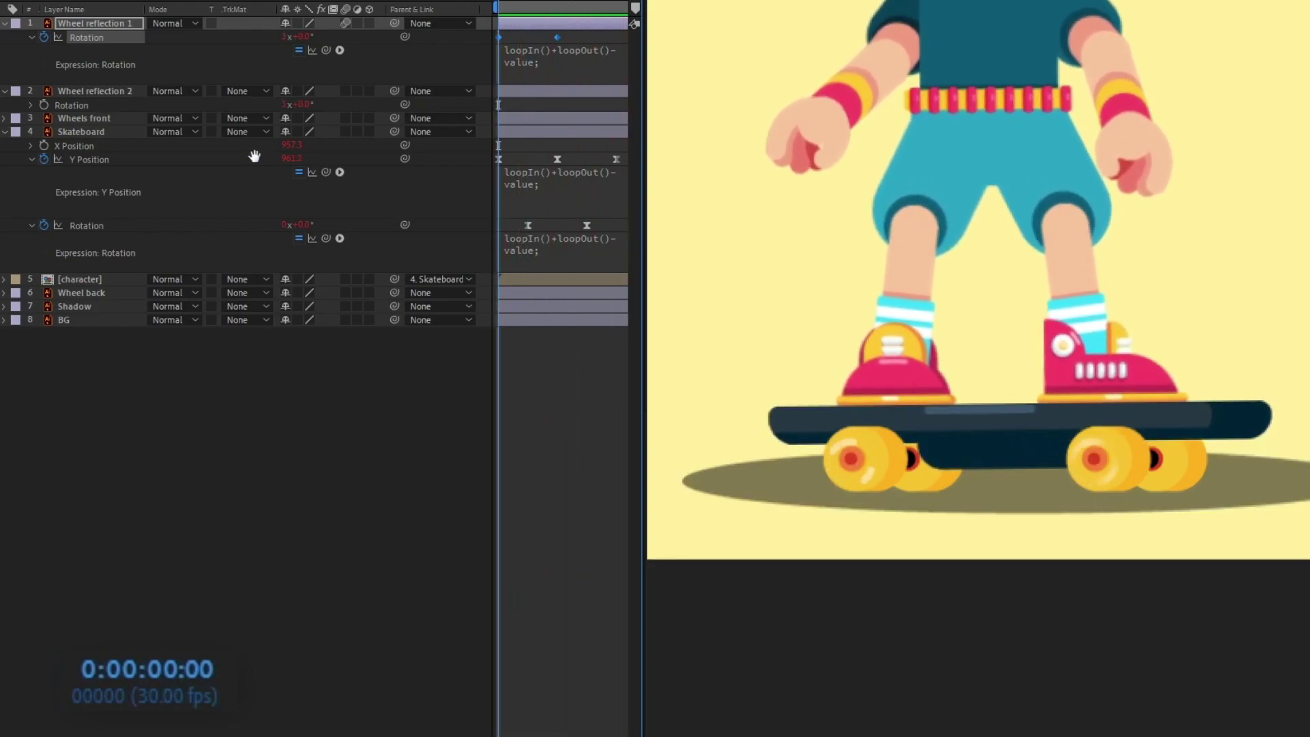
key("space")
Enable motion blur on Wheel reflection 2 and preview the whole character
left_click(346, 93)
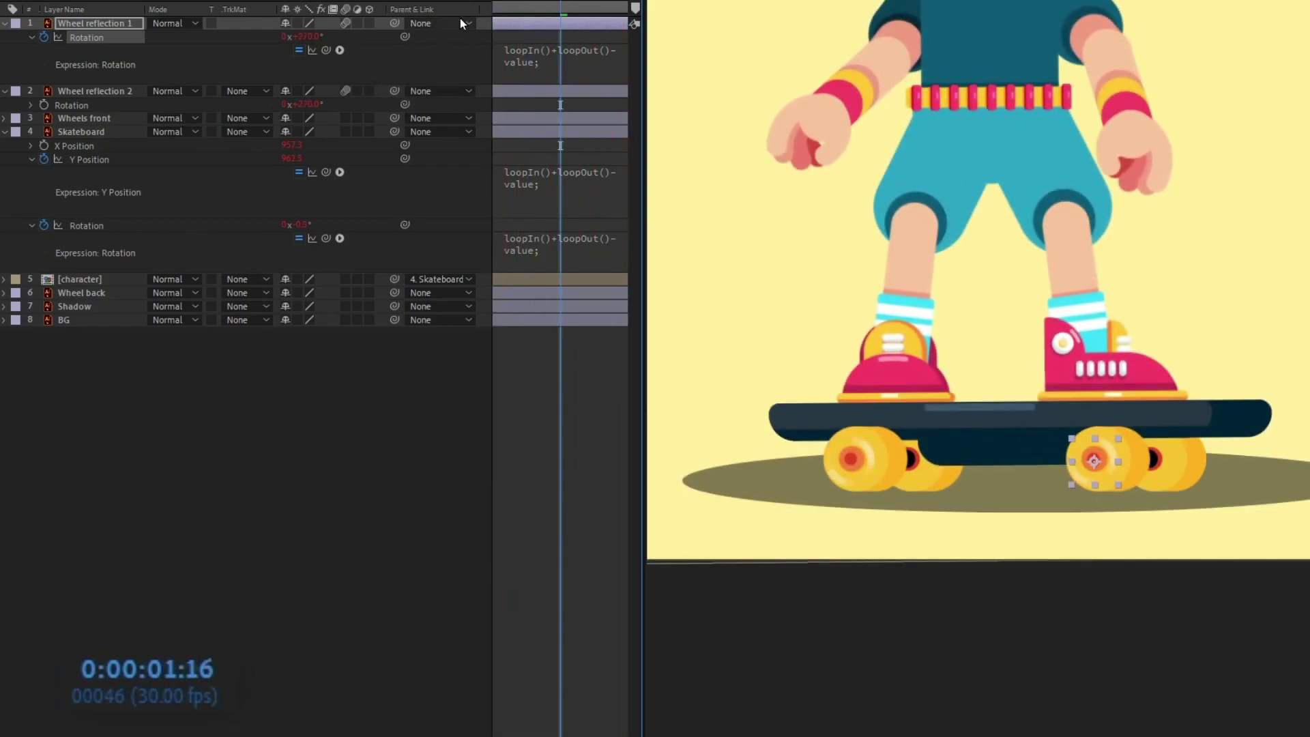
left_click_drag(516, 4, 384, 10)
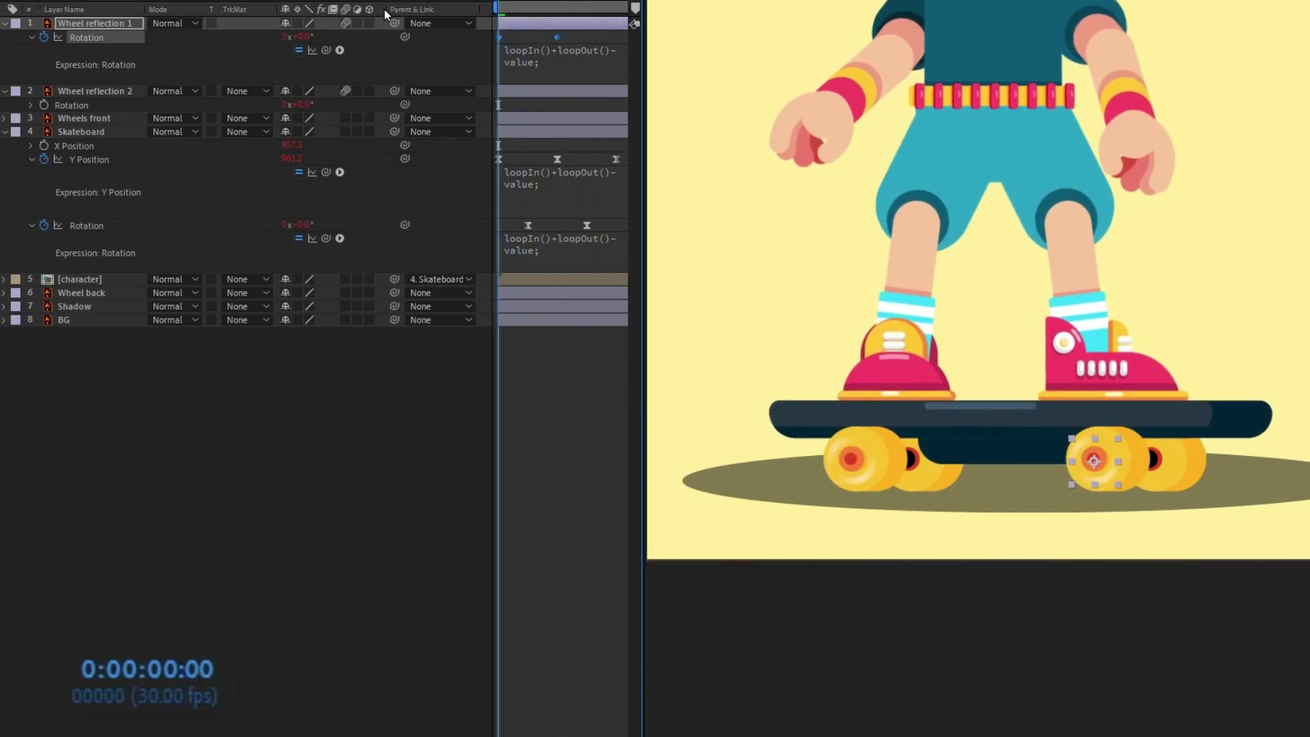
left_click(112, 96)
key("space")
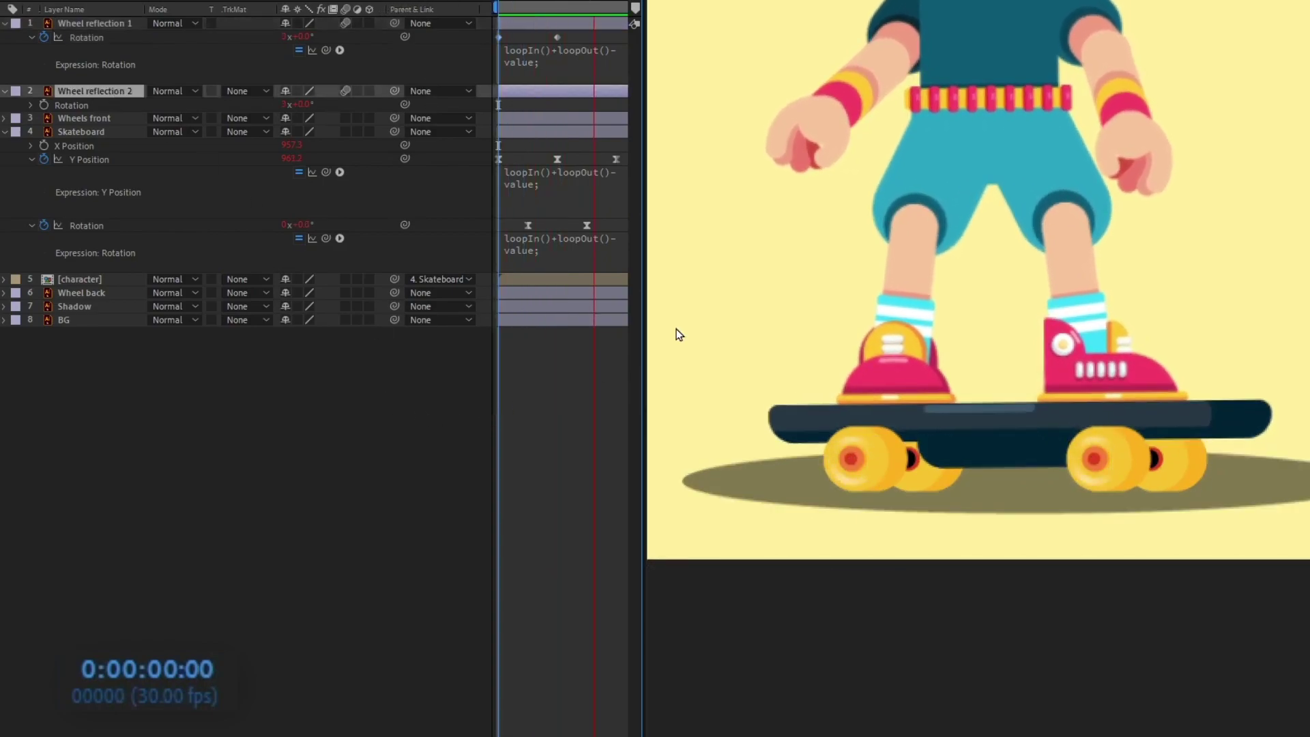
key("comma")
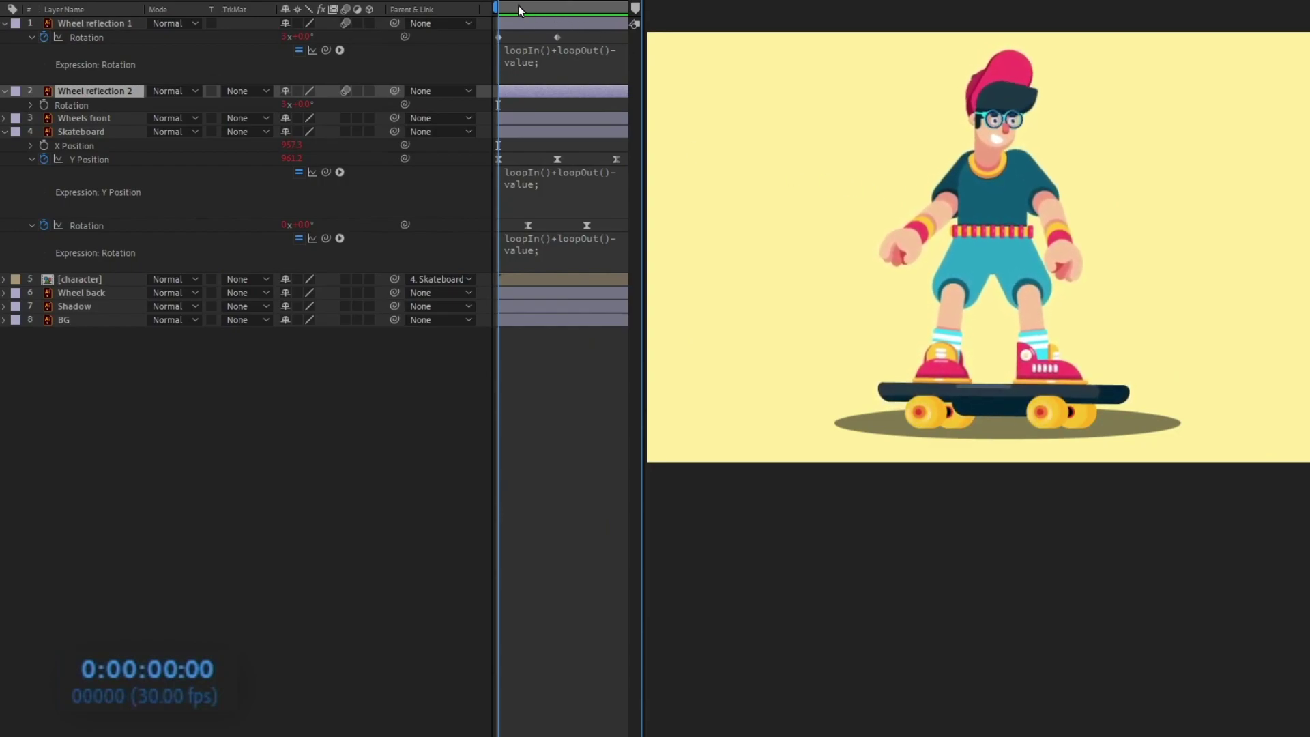
Stop the preview and open the [character] precomp to view its controller and structure layers
key("space")
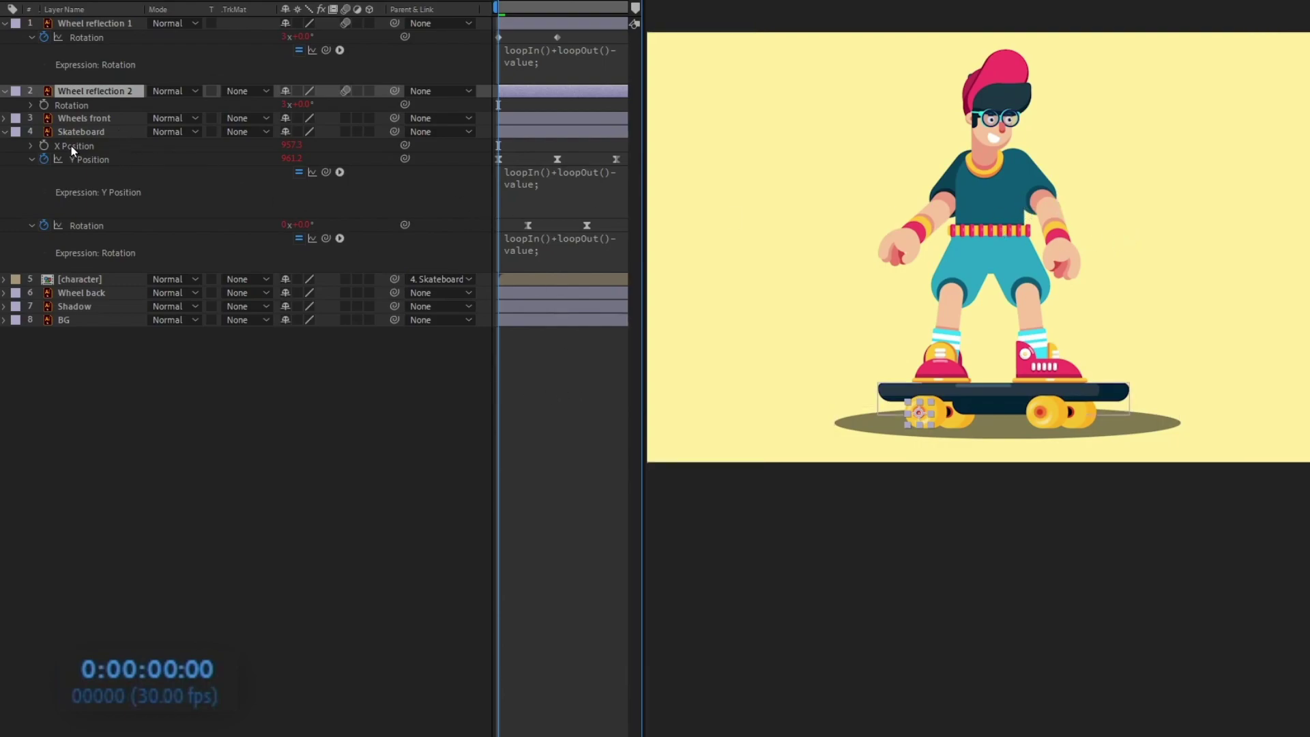
double_click(109, 282)
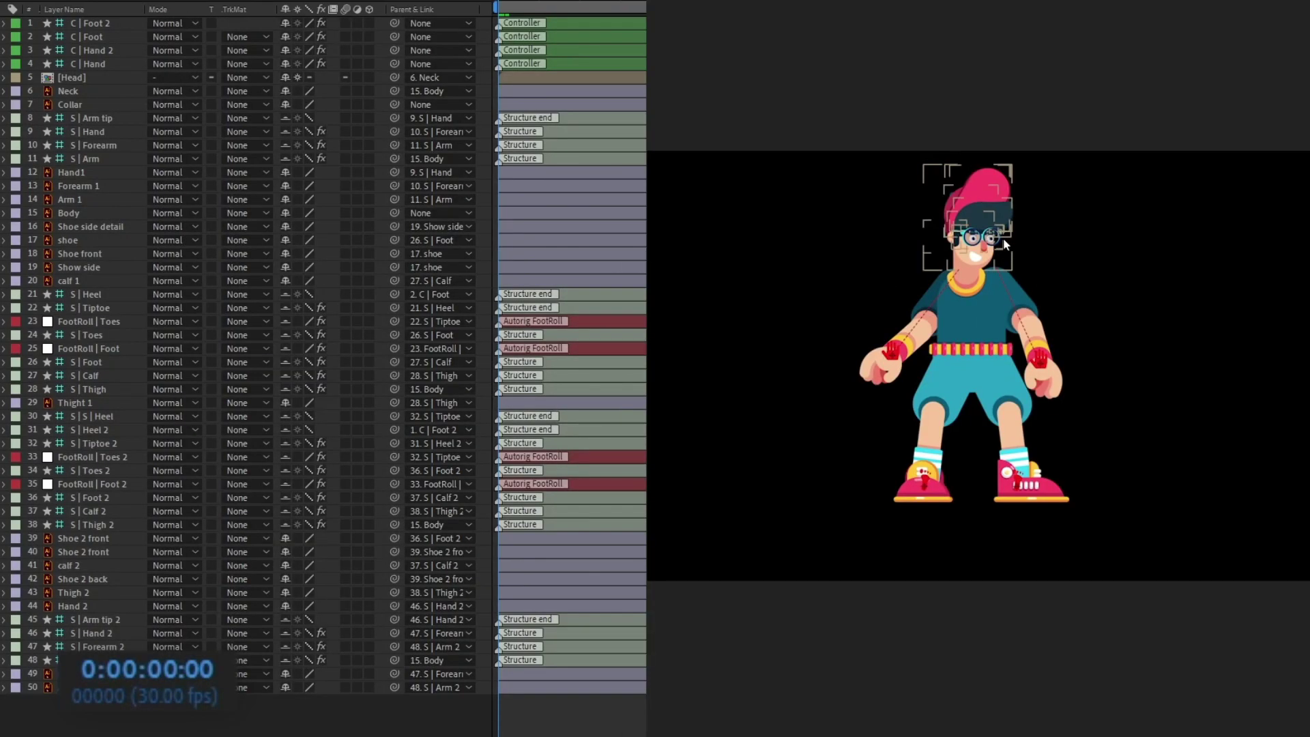
scroll(998, 242, "up", 1)
scroll(998, 241, "down", 2)
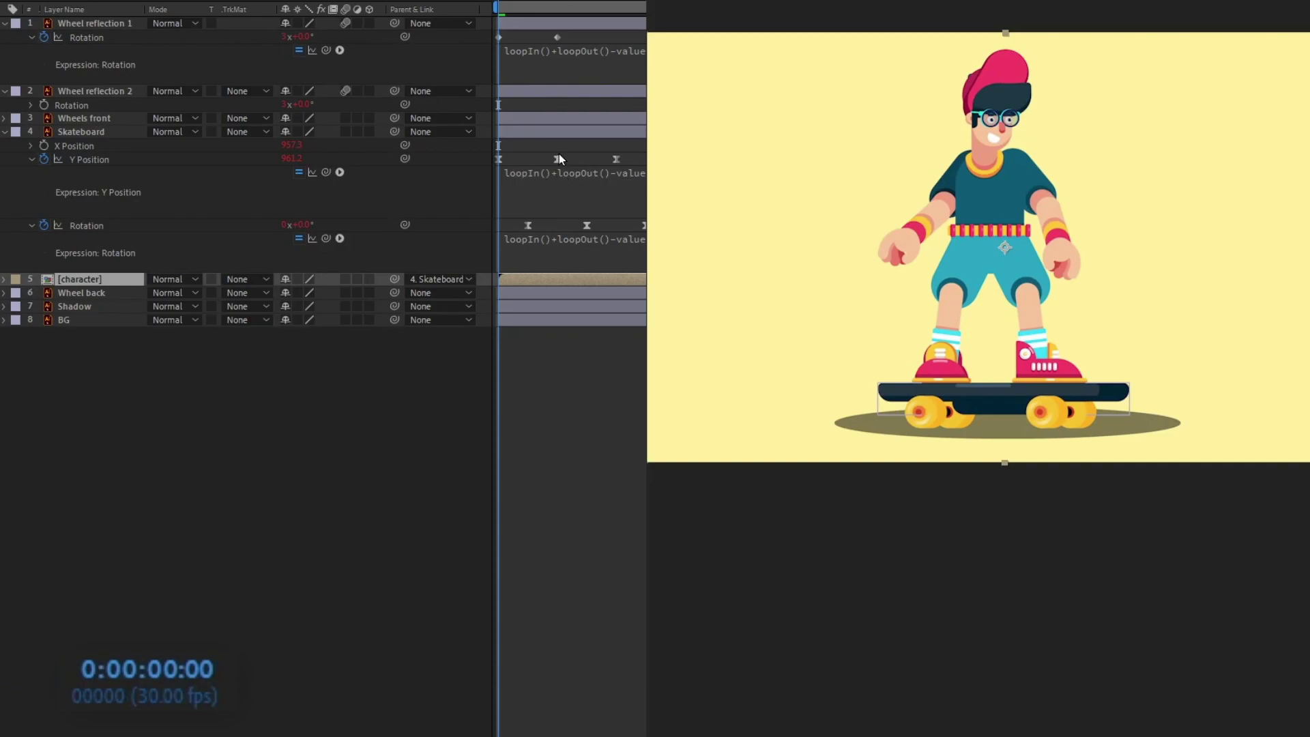
left_click(98, 137)
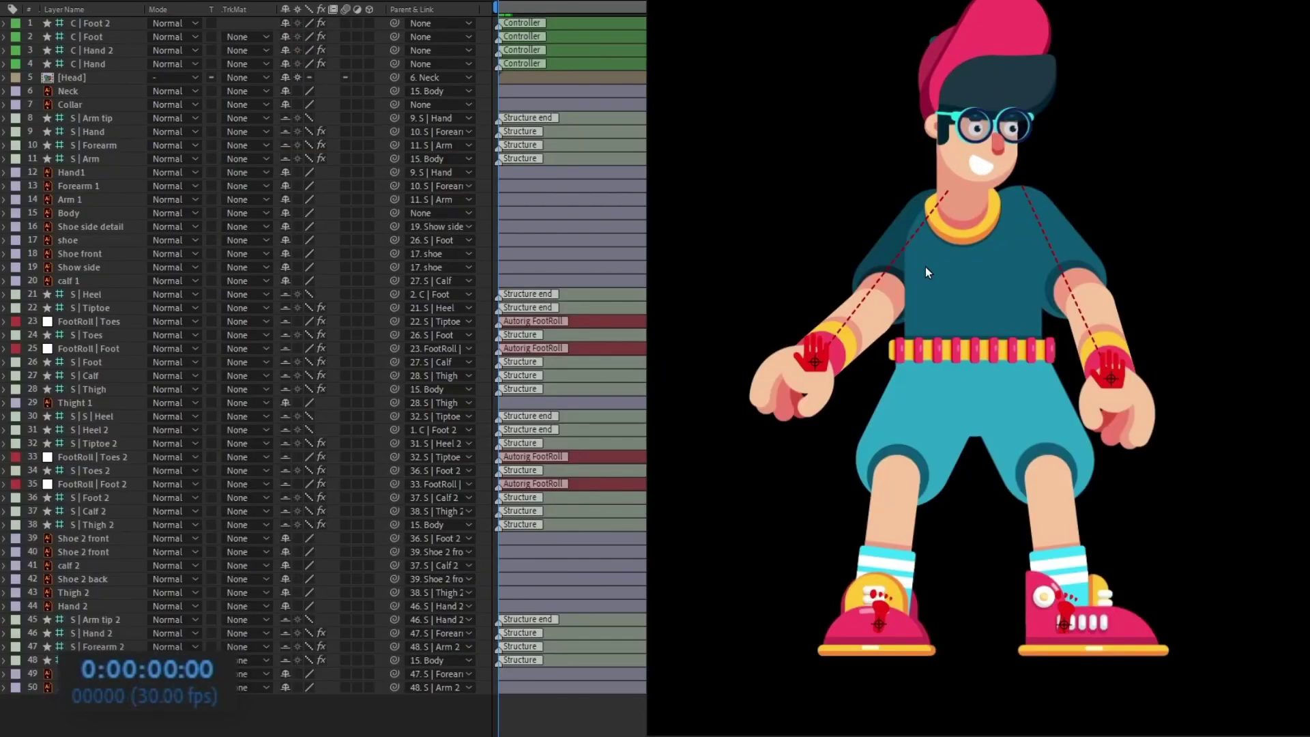
Set initial Position and Rotation keyframes on the Body layer
left_click(973, 297)
key("p")
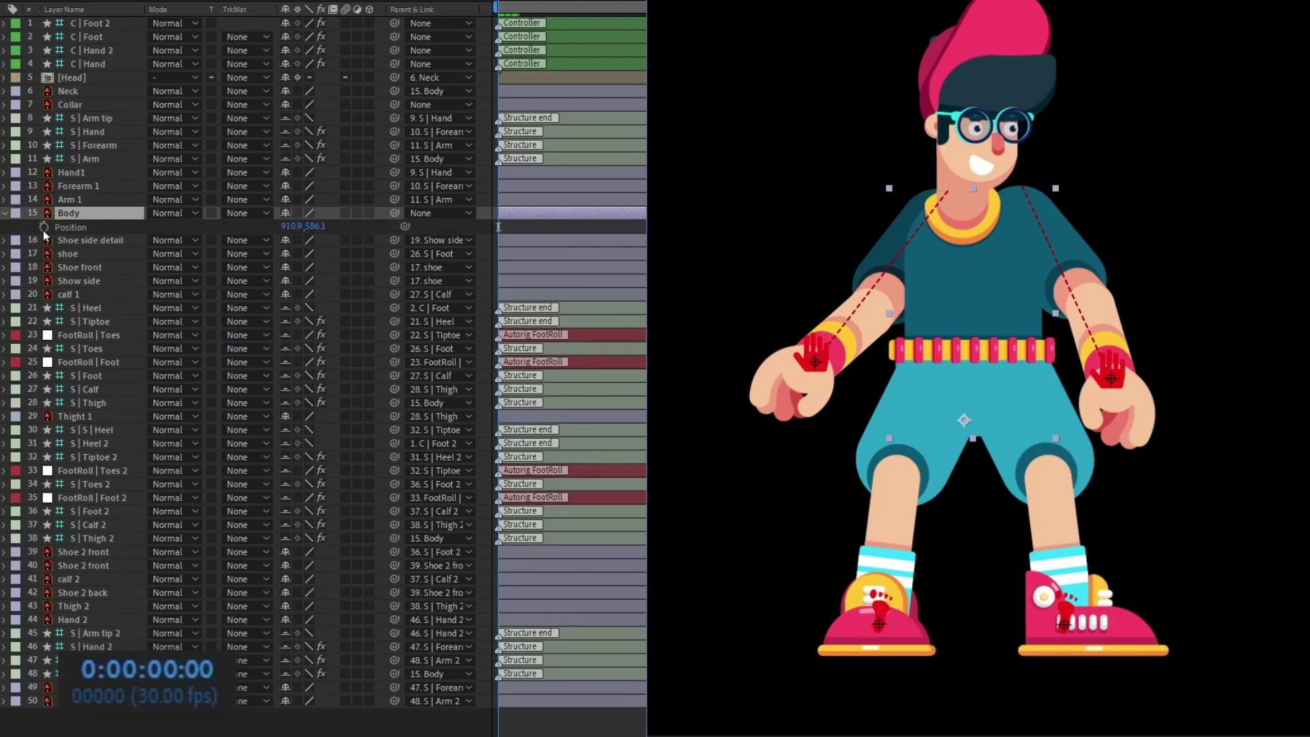
left_click(44, 228)
key("r")
left_click(43, 231)
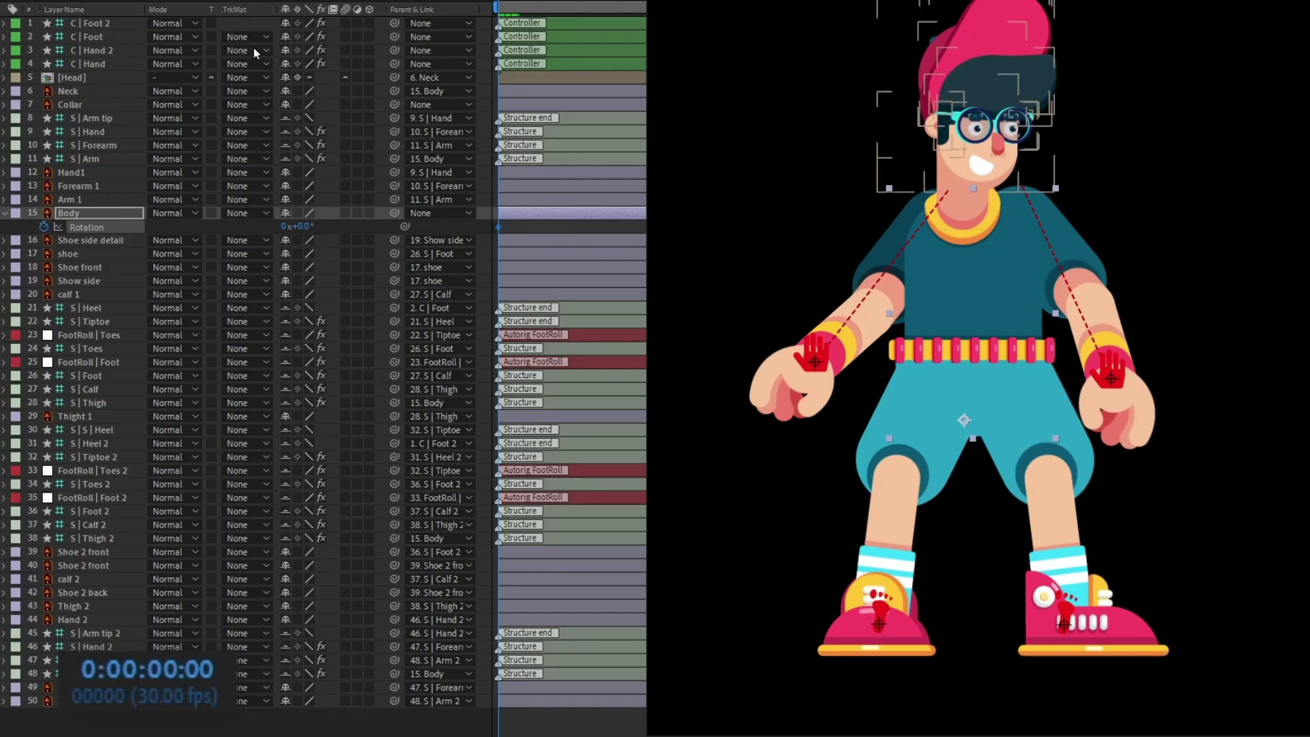
left_click(92, 216)
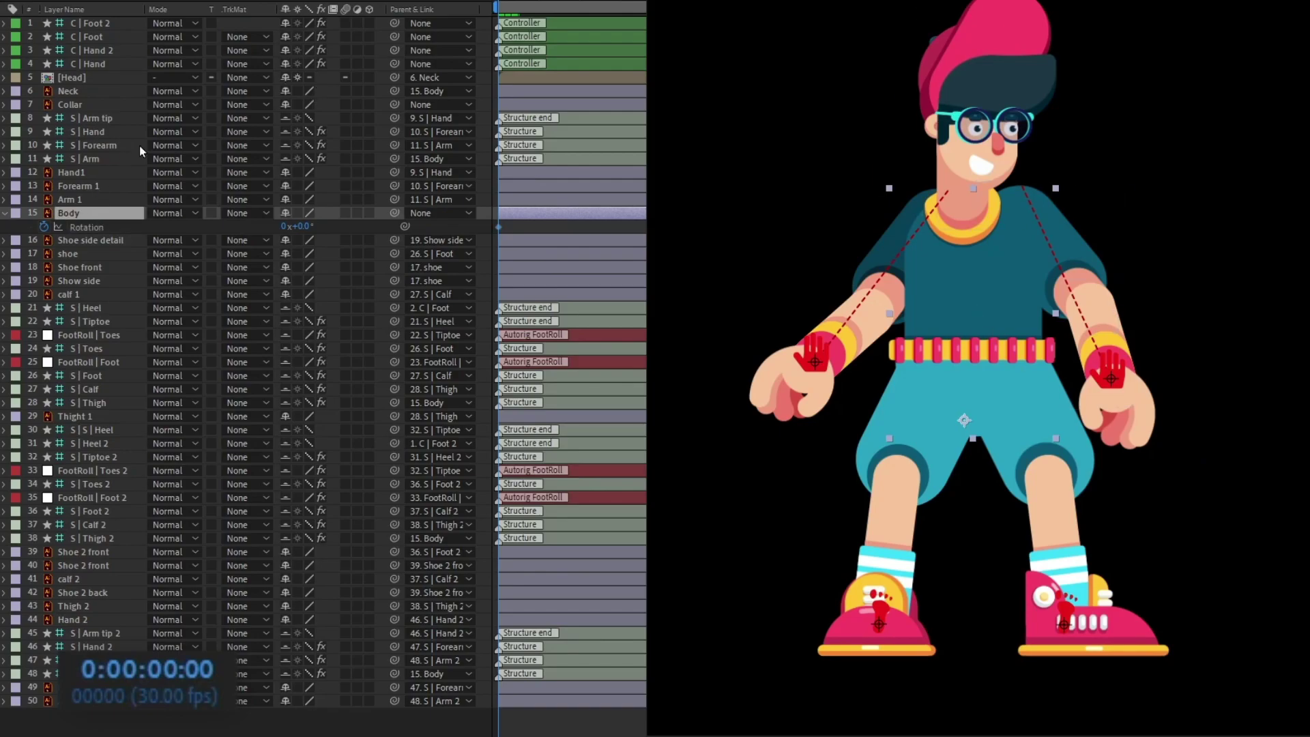
Parent the C | Hand 2 and C | Hand controllers to Body and test the crouch pose
left_click(105, 51)
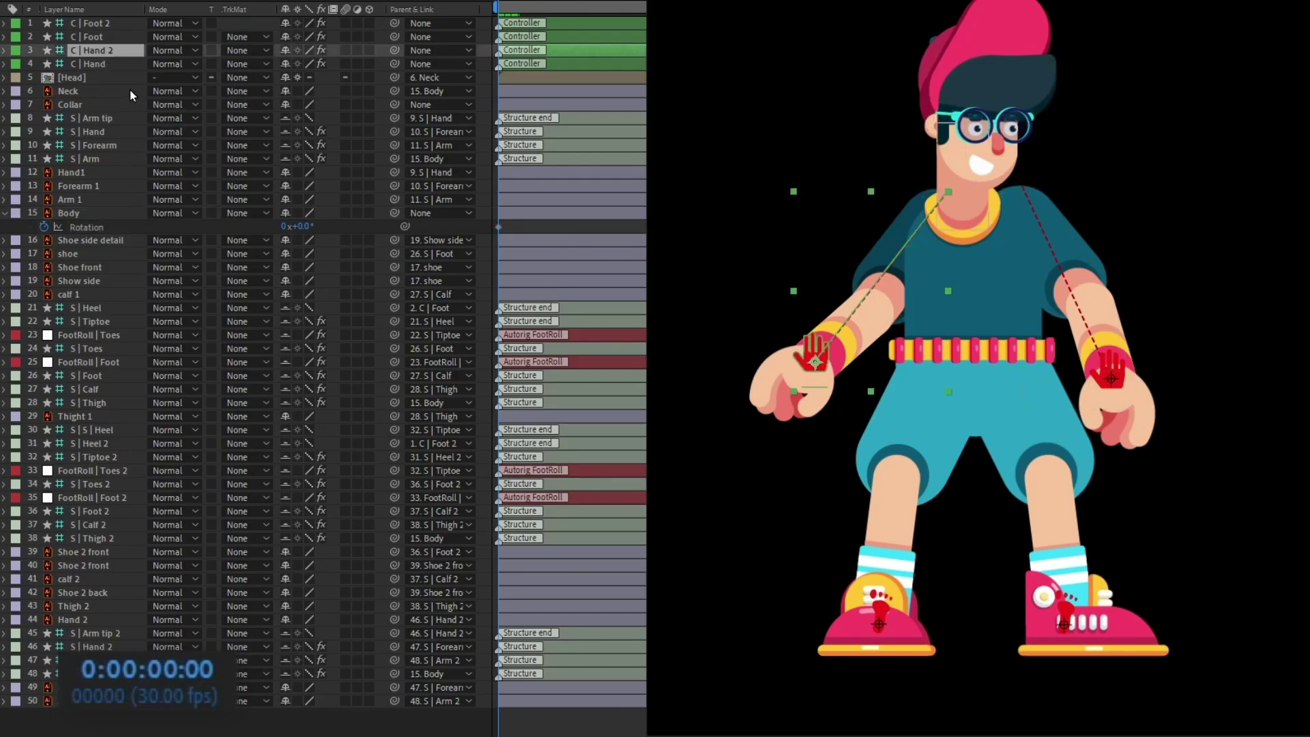
left_click(101, 66, "shift")
left_click_drag(395, 64, 105, 214)
left_click(105, 214)
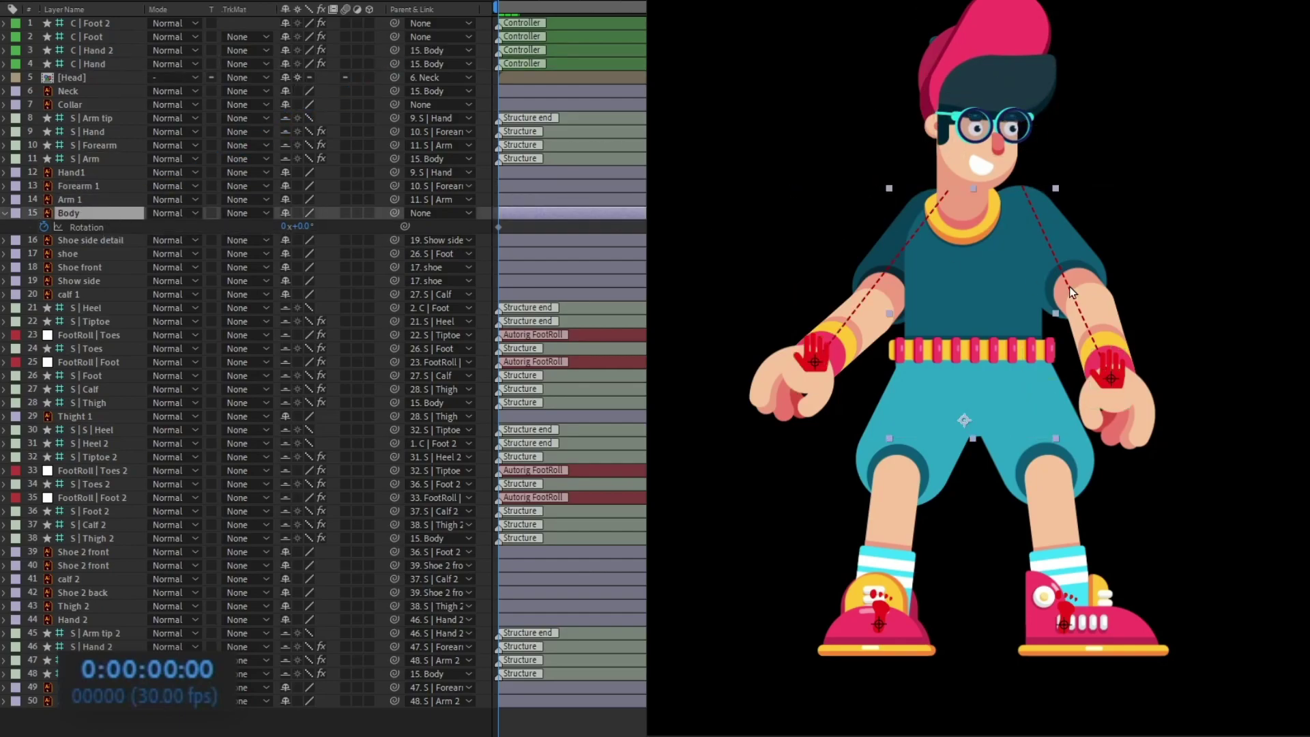
mouse_move(1009, 288)
left_mouse_down()
mouse_move(1007, 312)
mouse_move(1033, 305)
mouse_move(998, 288)
left_mouse_up()
mouse_move(829, 359)
left_mouse_down()
mouse_move(812, 322)
mouse_move(821, 362)
left_mouse_up()
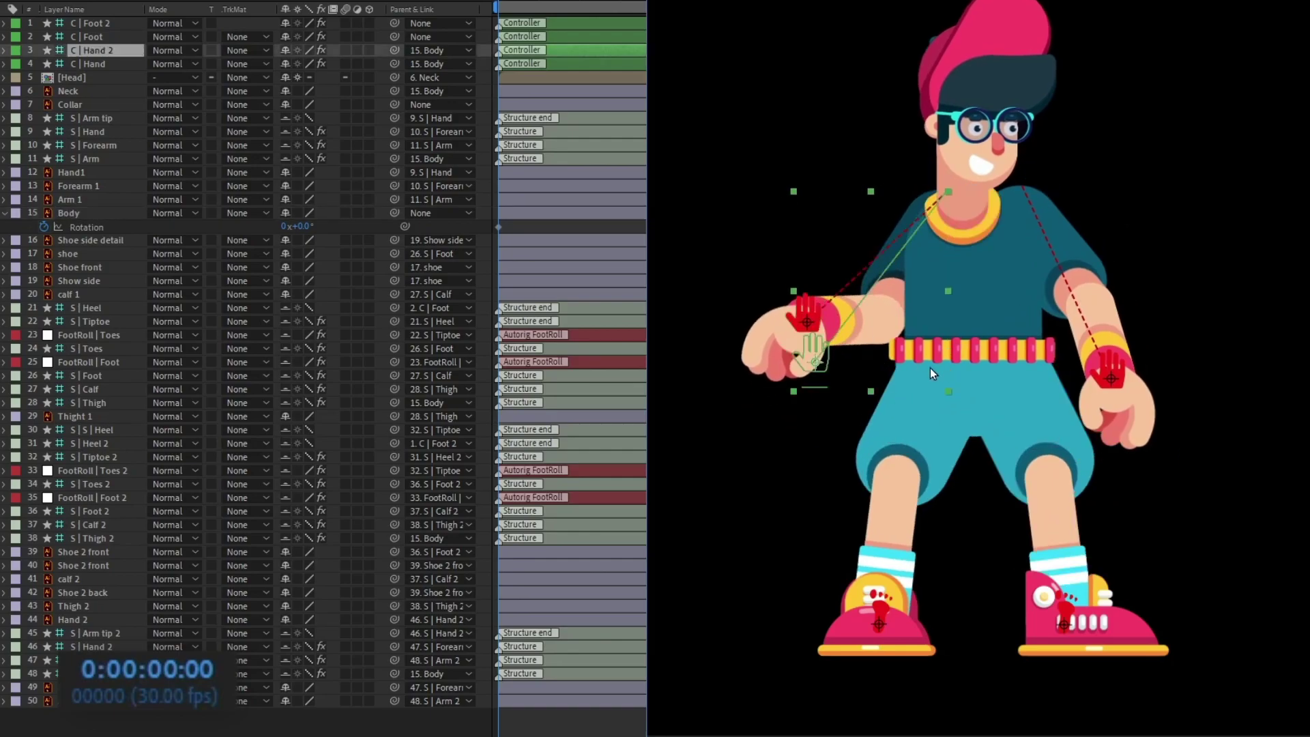
At frame 8, nudge Body's Position down to 592.1
left_click(535, 223)
key("shift+p")
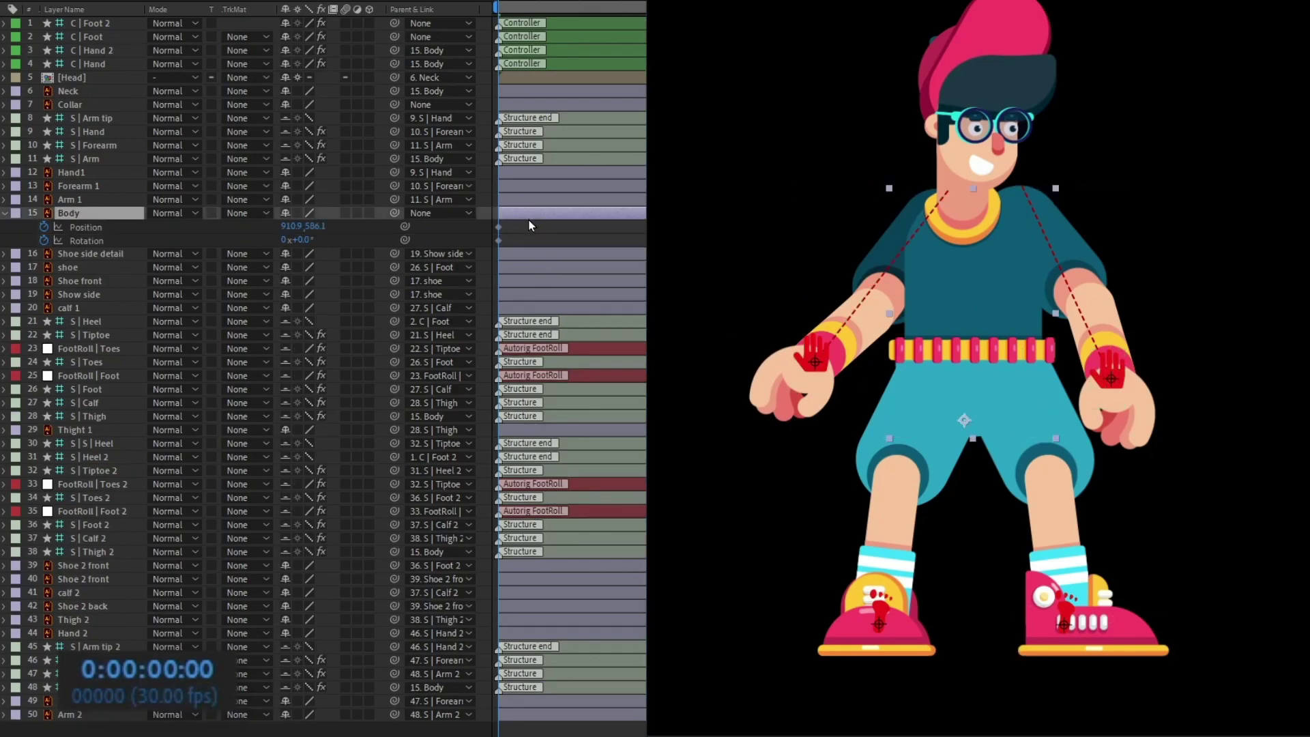
left_click(151, 672)
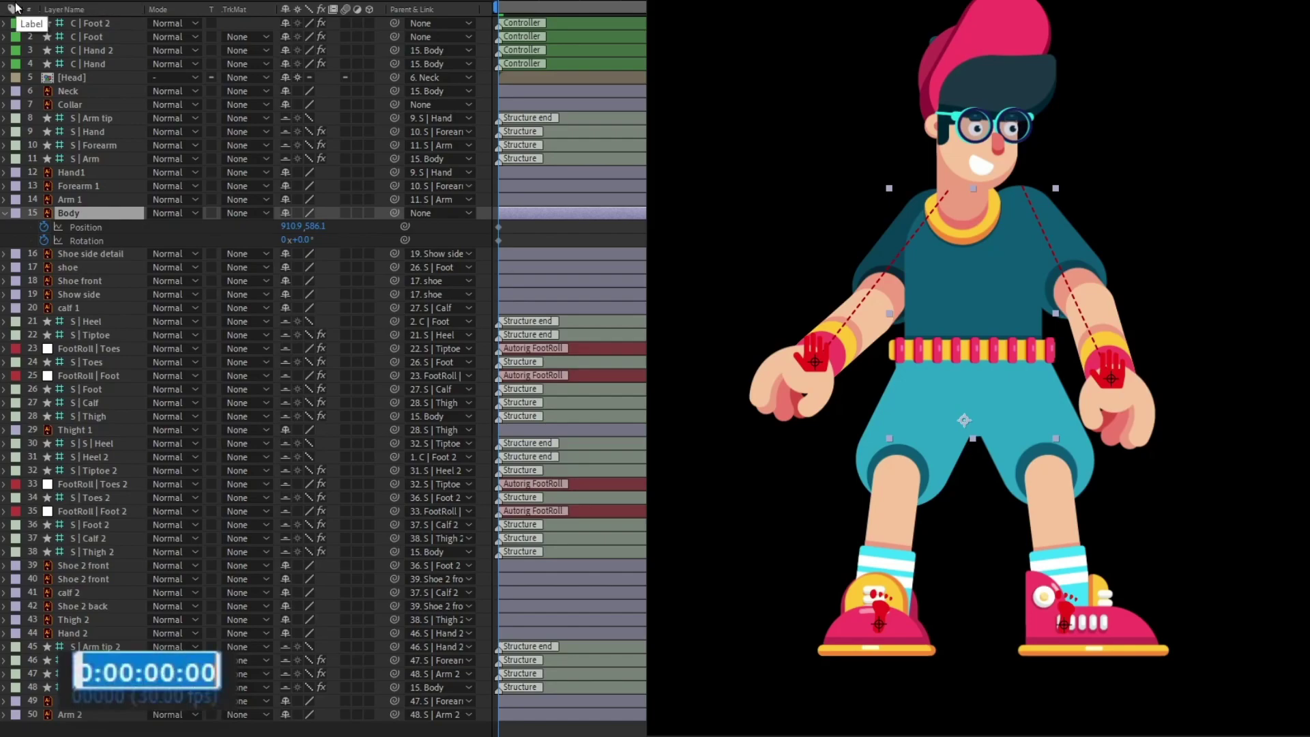
type("8")
key("Return")
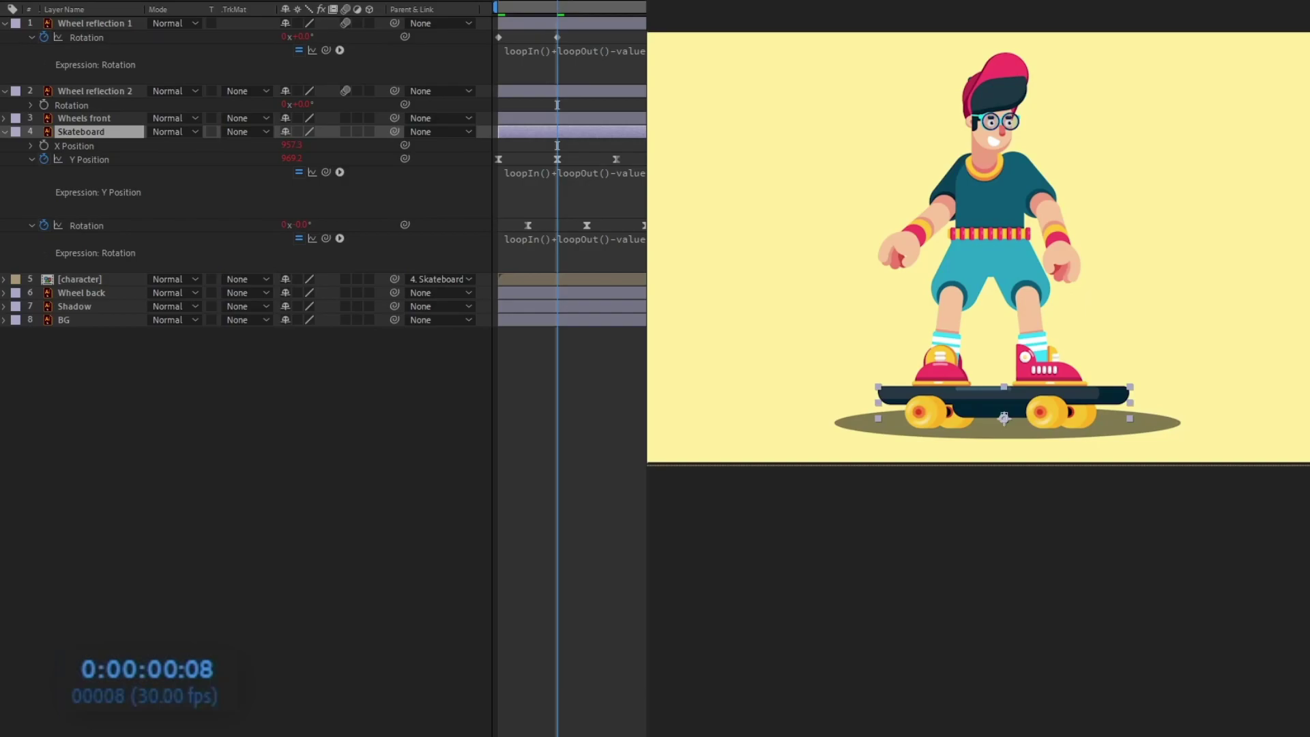
key("space")
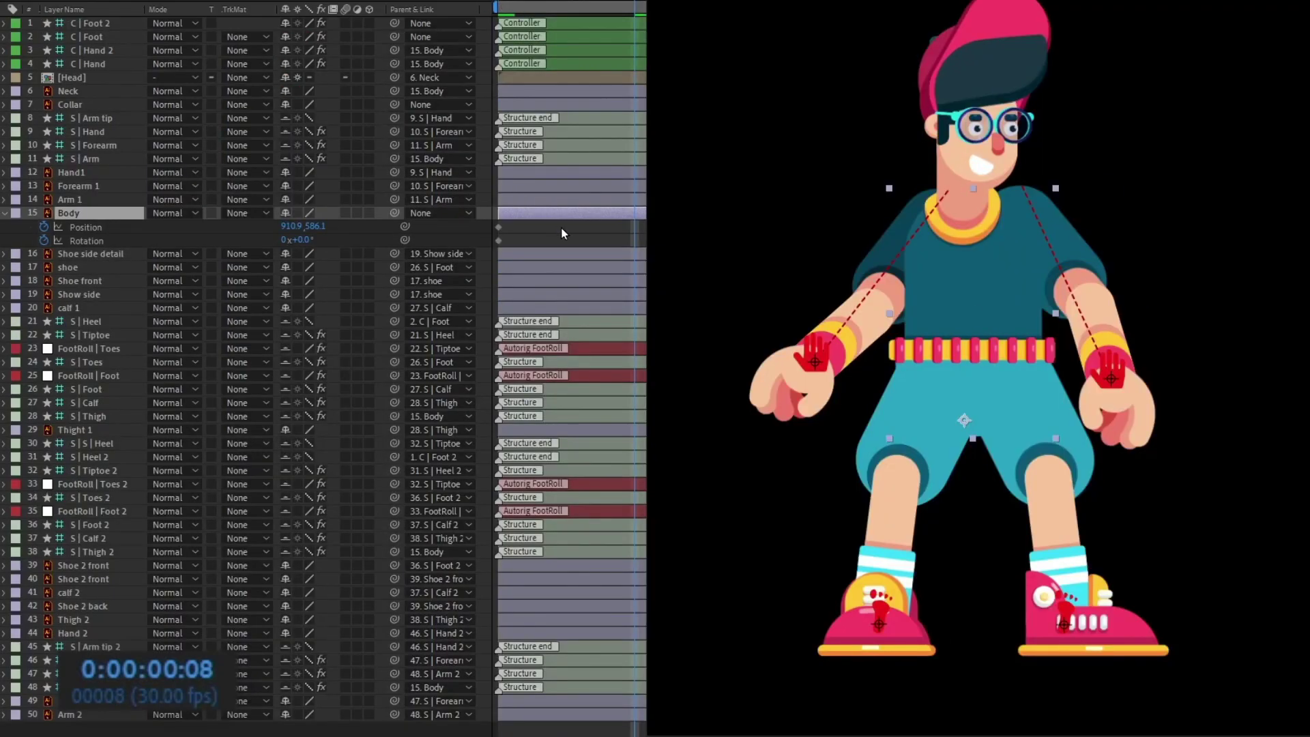
key("Down")
key("Down")
key("Down")
key("Down")
key("Down")
key("Down")
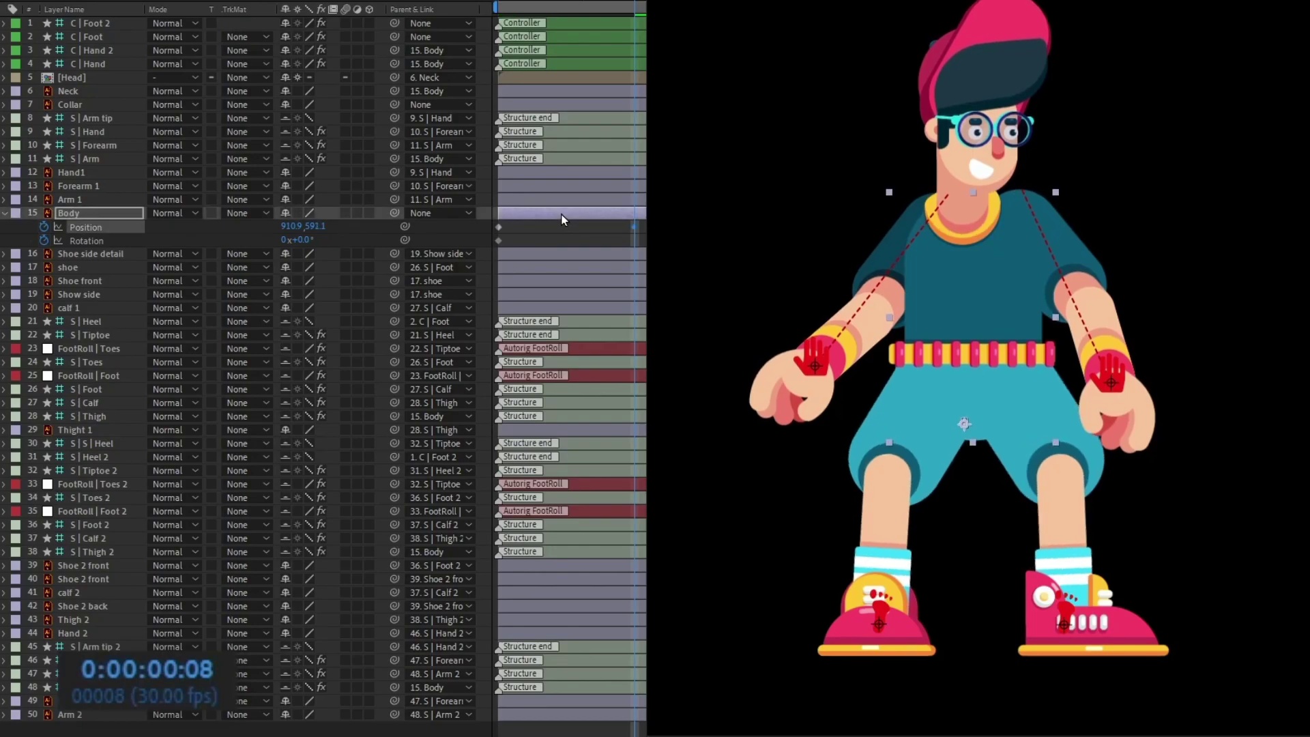
Key Body's Rotation at 0° on frame 8, then return to frame 0
left_click_drag(302, 240, 311, 245)
left_click(310, 239)
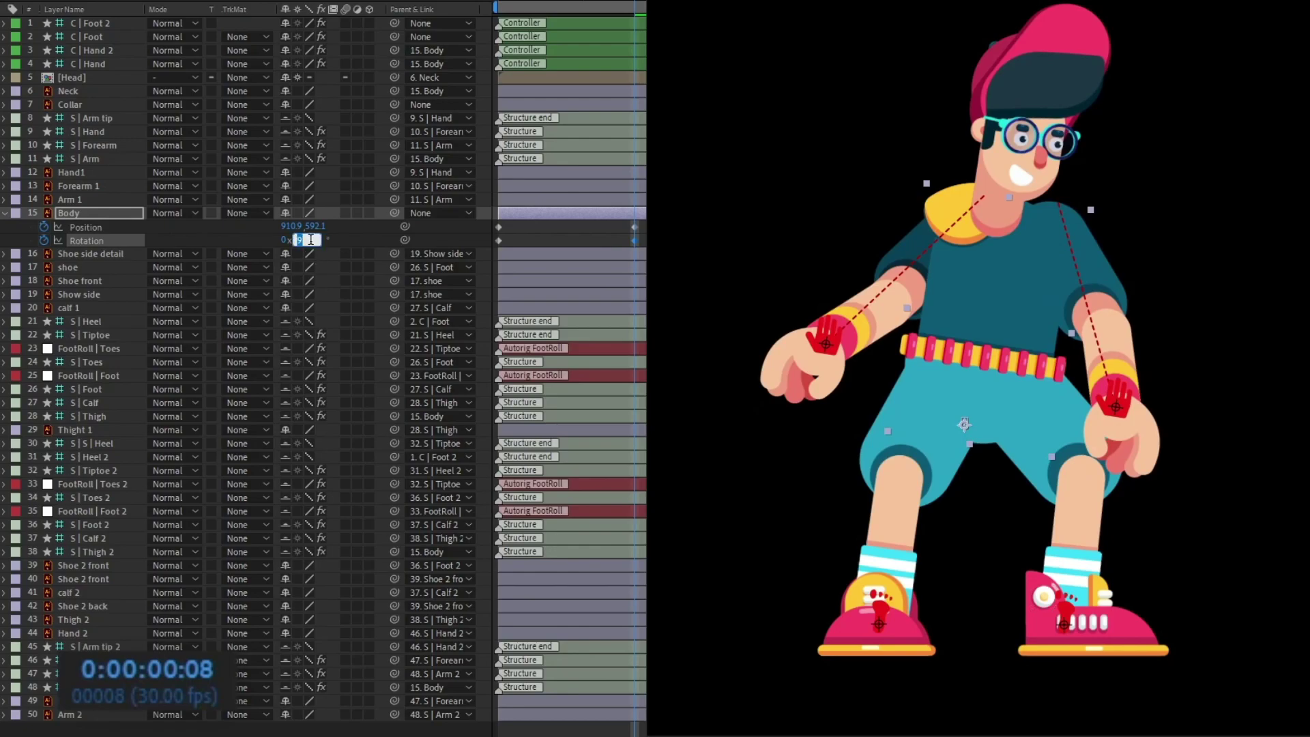
type("0")
key("Return")
key("Home")
left_click(90, 107)
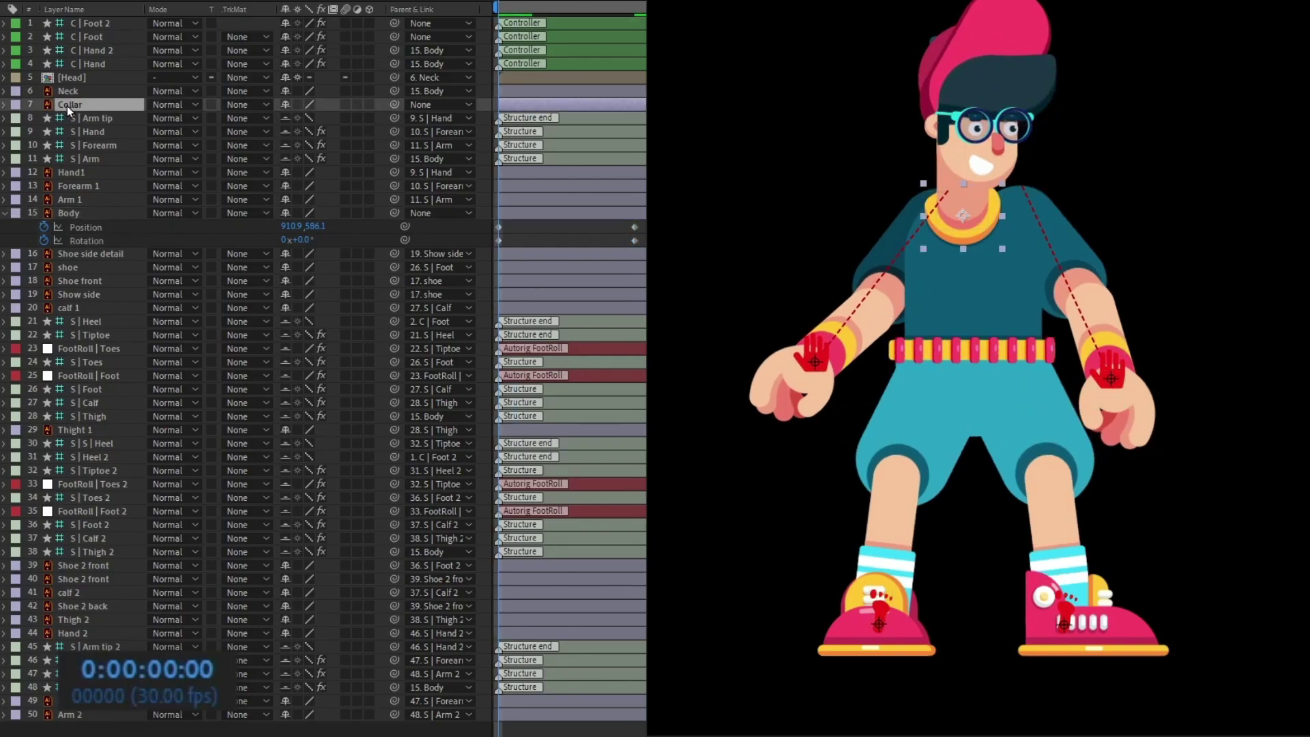
Parent Collar to Neck, hide the shy helper layers, and show Head and Neck Rotation
left_click_drag(394, 105, 100, 93)
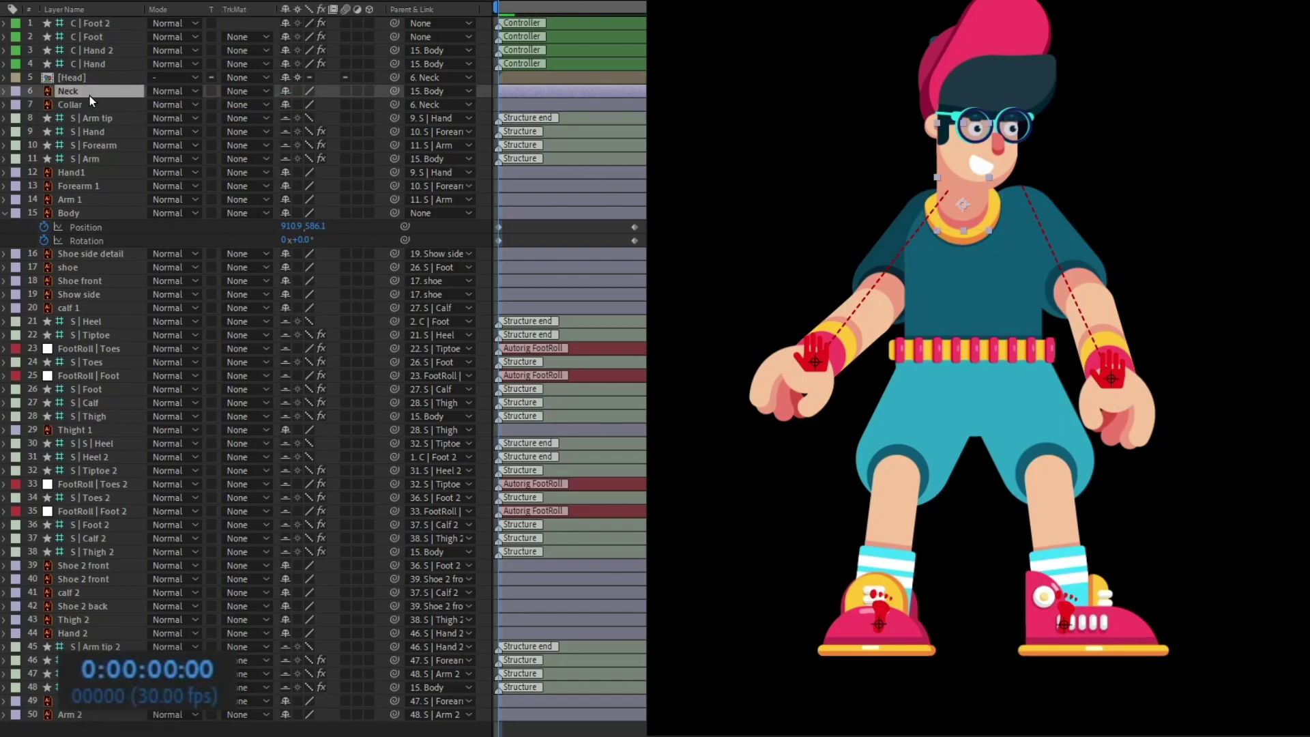
left_click(275, 3)
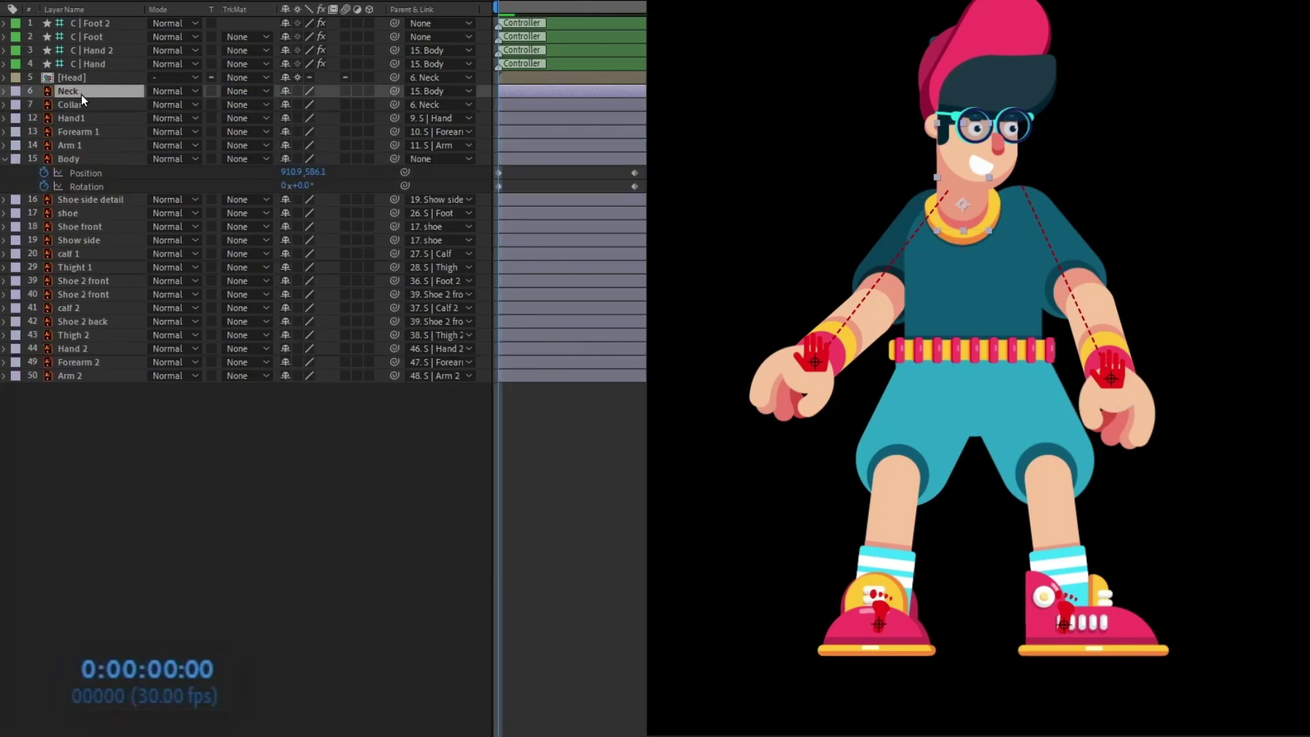
left_click(92, 80, "ctrl")
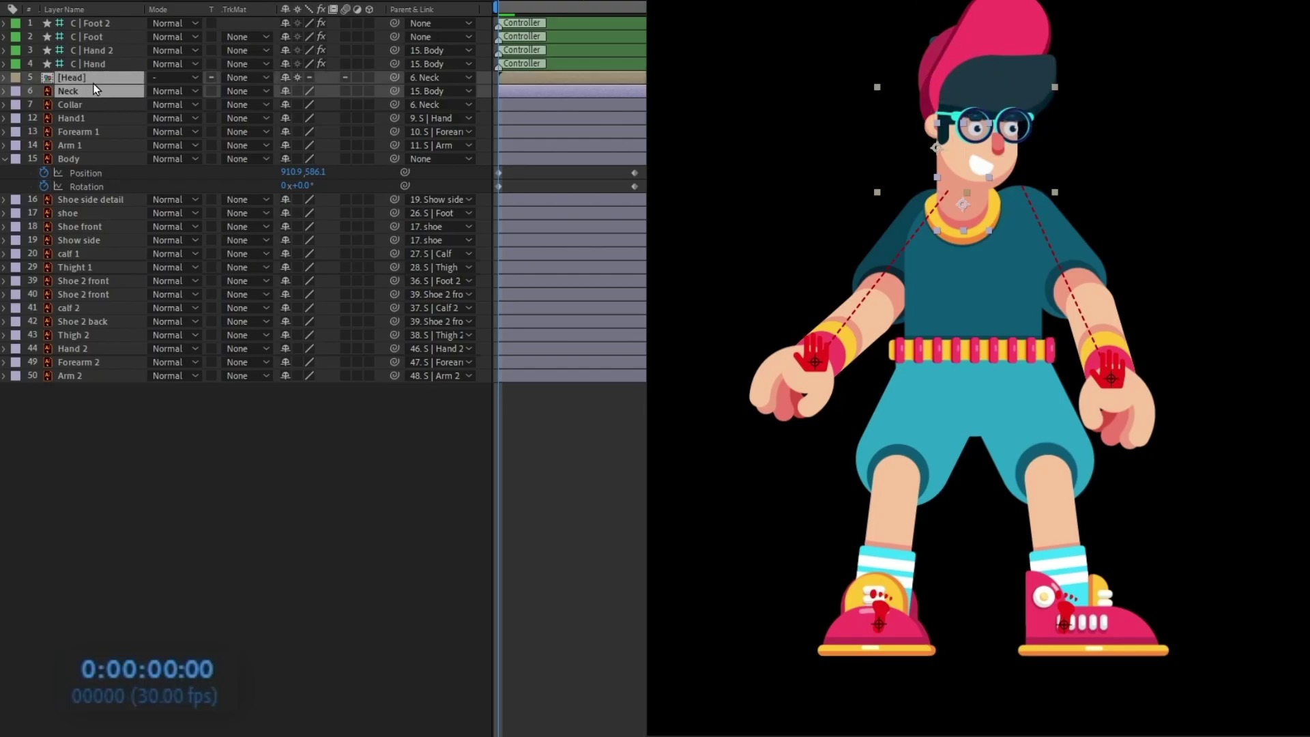
key("r")
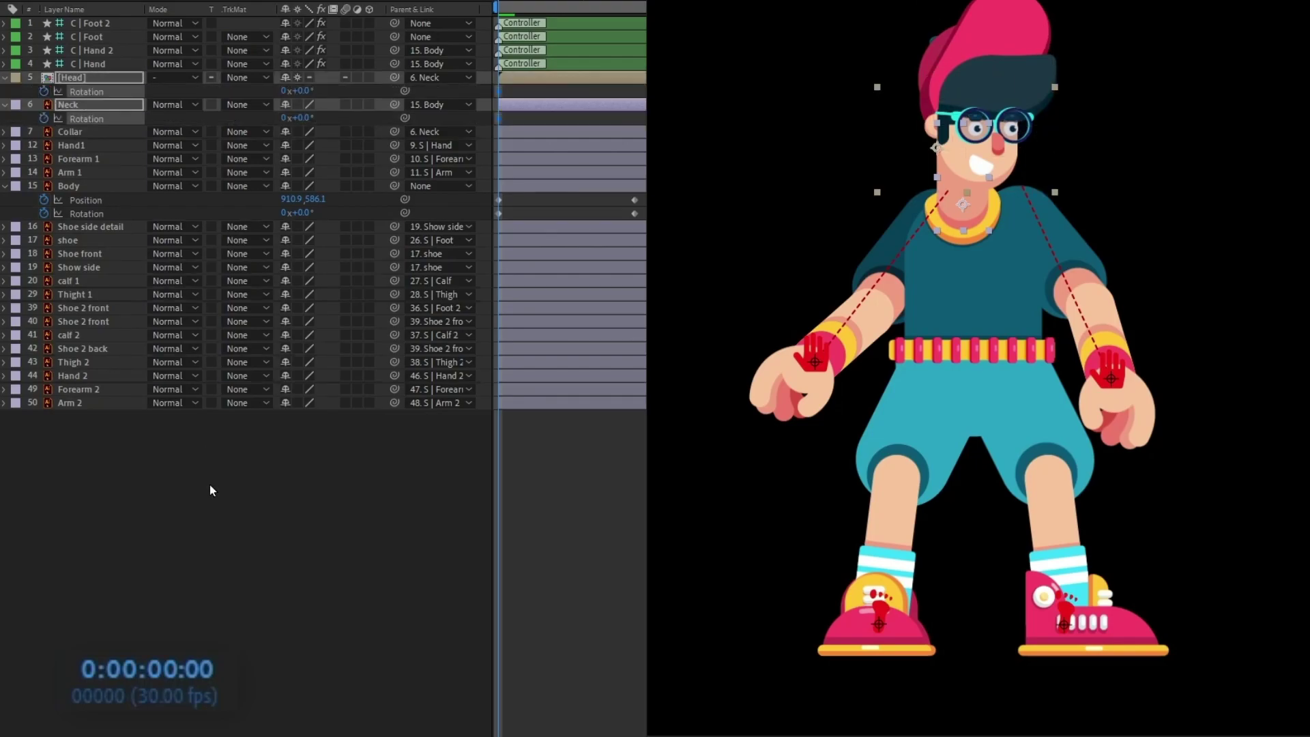
At frame 8, set Neck rotation to 4° and Head rotation to 3°
key("End")
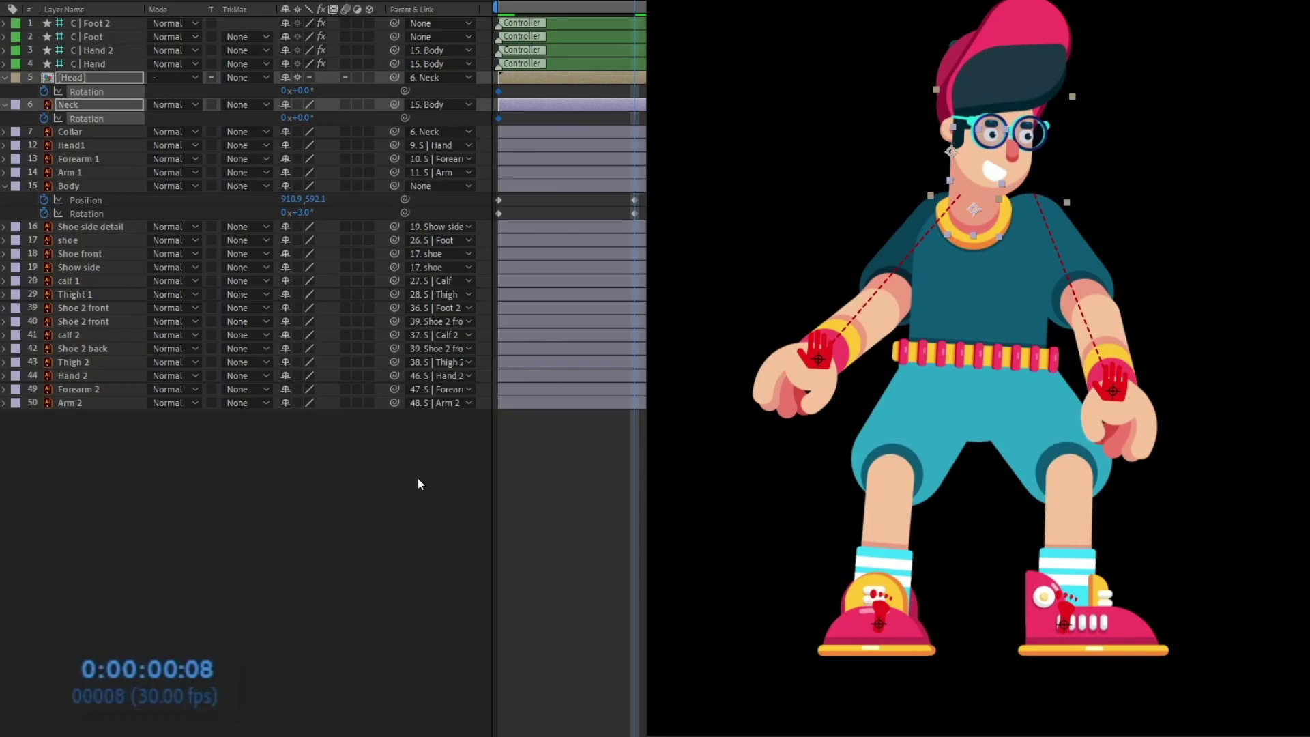
left_click(418, 477)
left_click(304, 118)
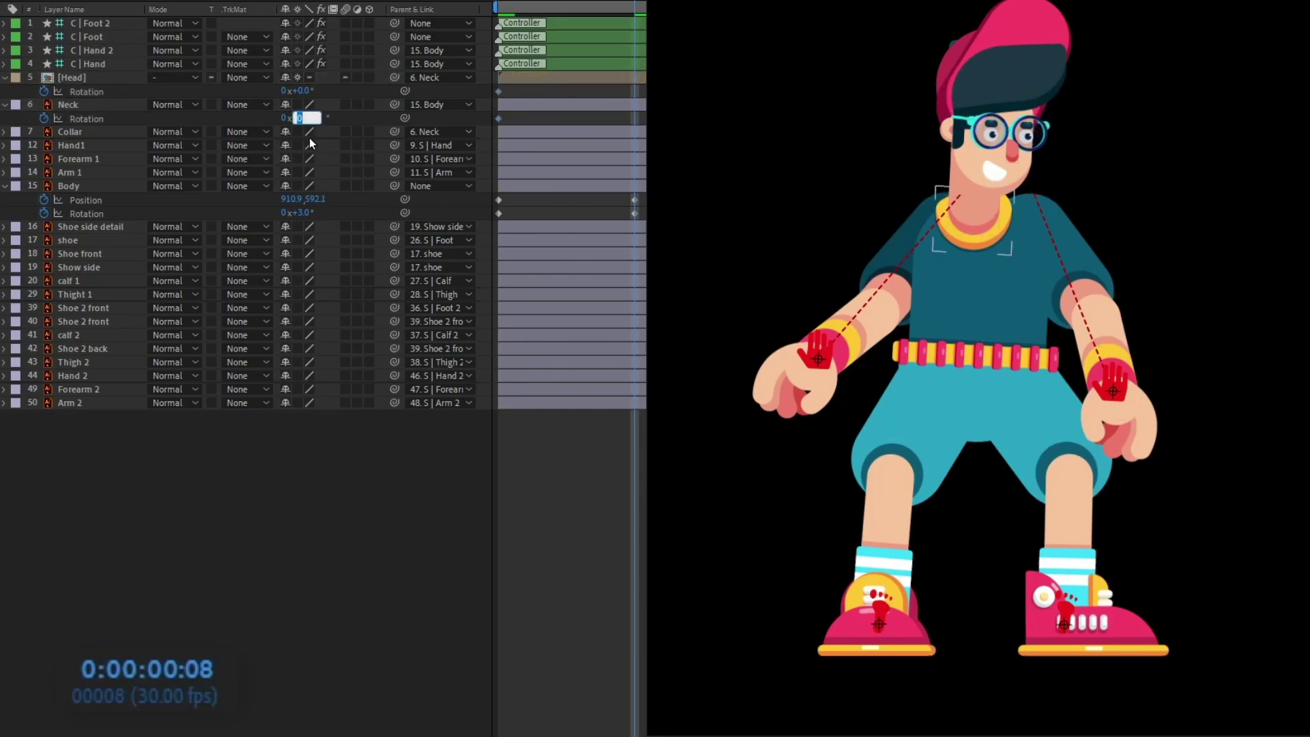
type("4")
key("Return")
left_click(303, 91)
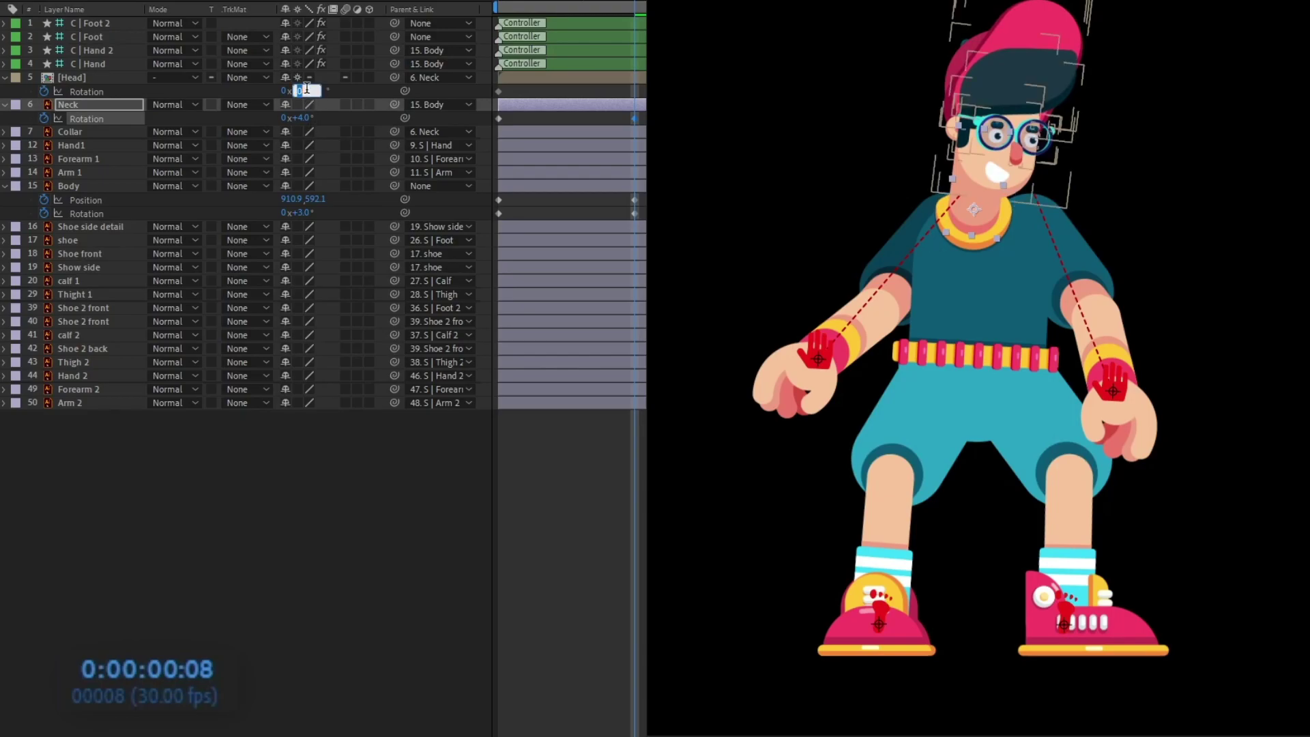
type("3")
key("Return")
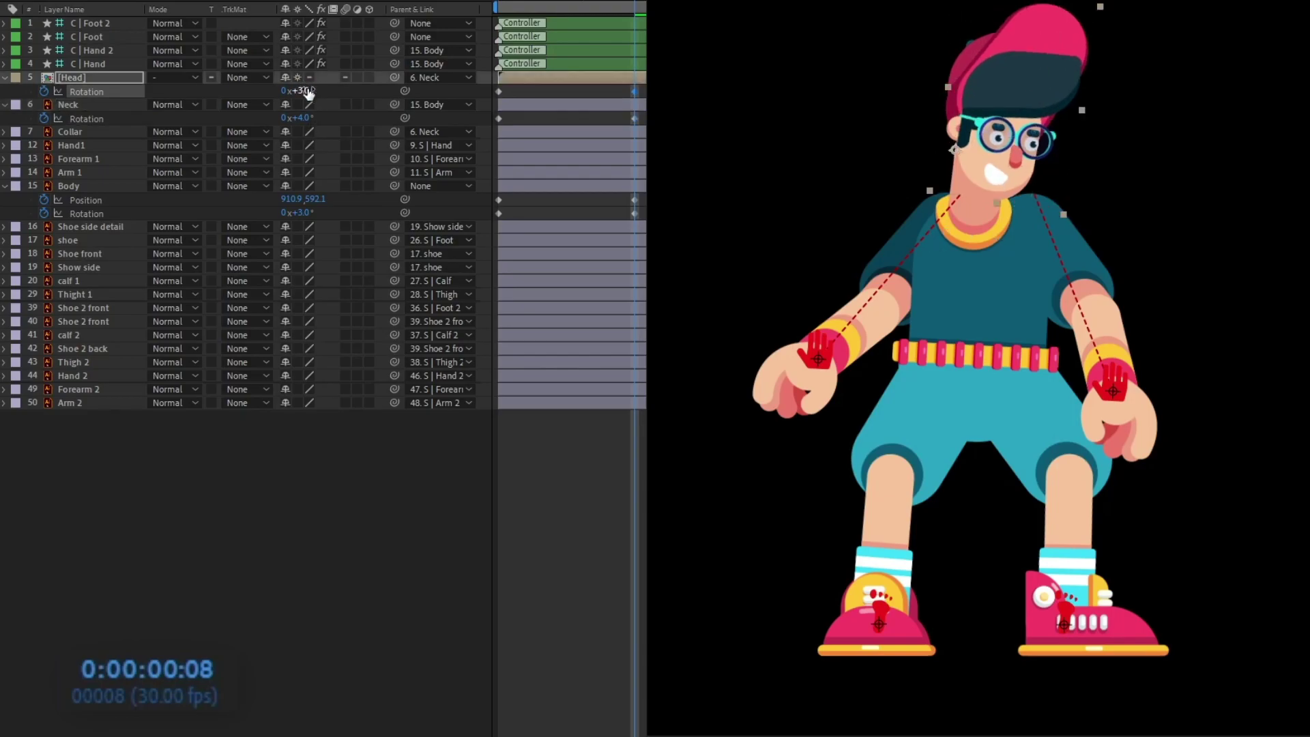
key("Home")
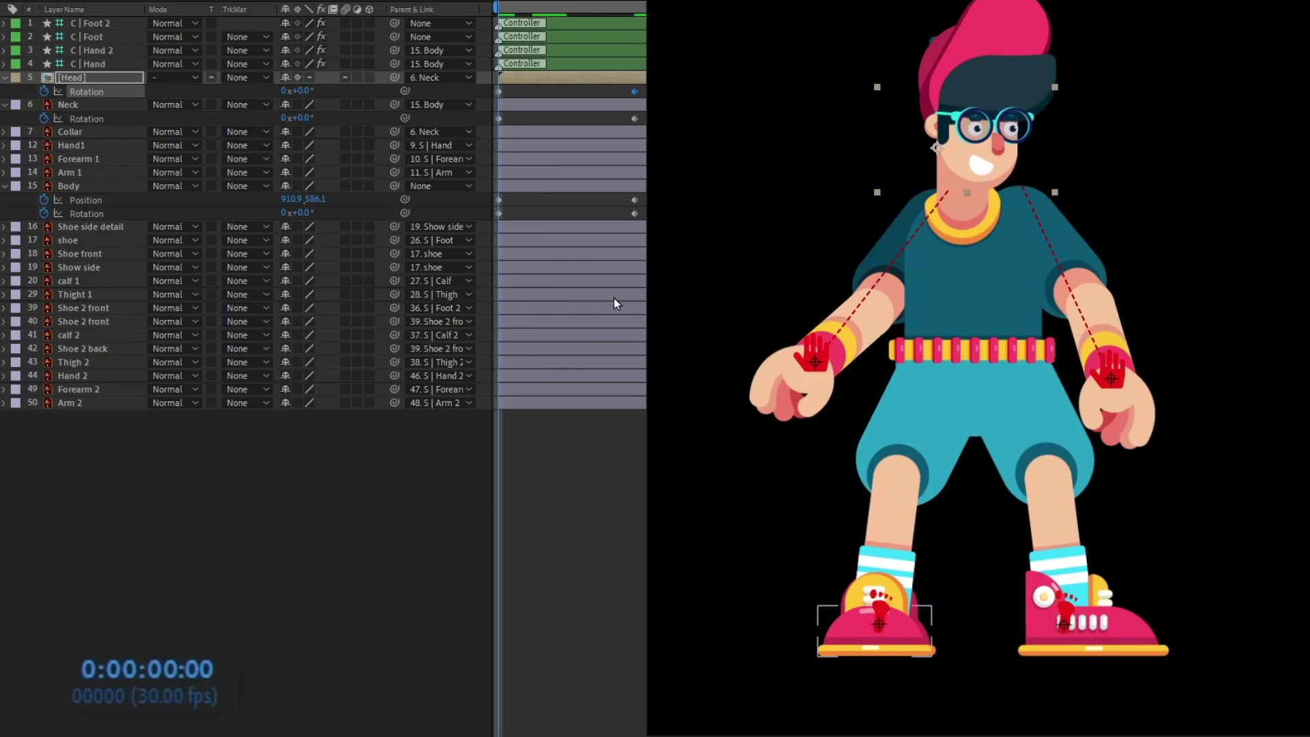
left_click(558, 189)
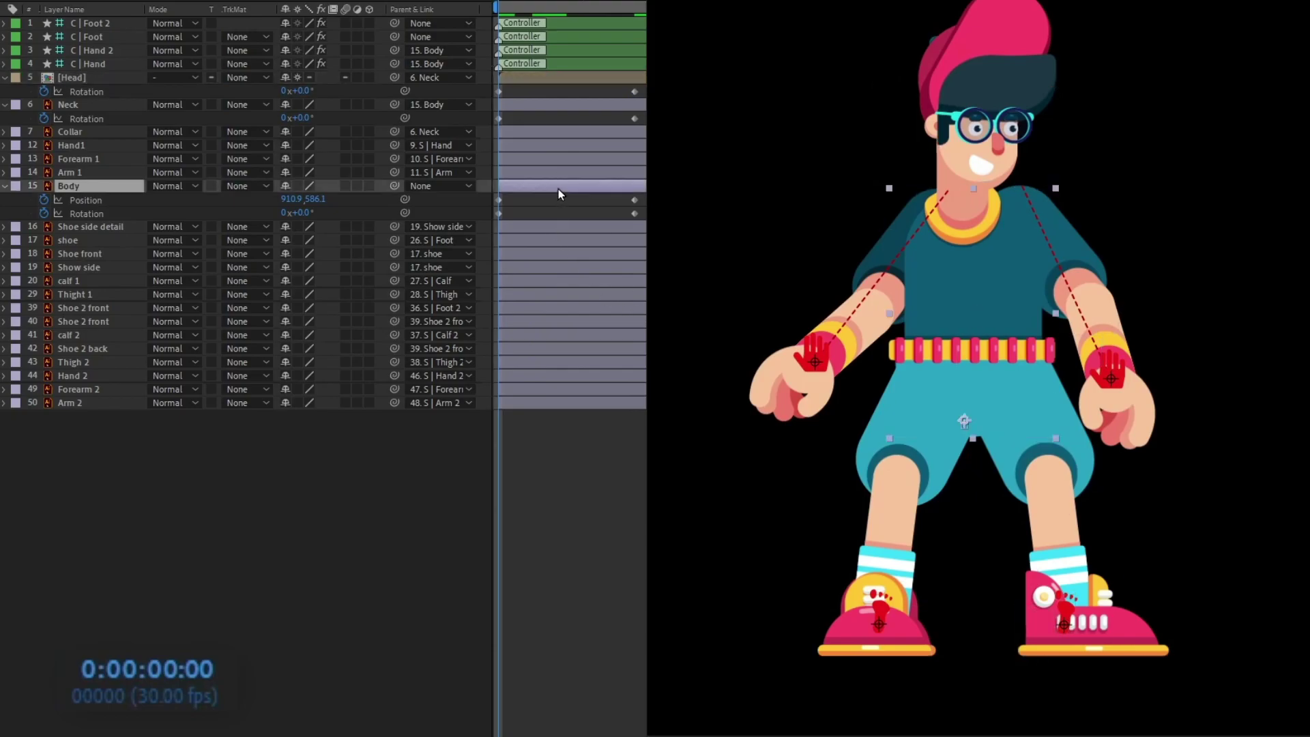
At frame 0, set Body, Neck and Head rotation to -2° and nudge Body to X 914.9
left_click(303, 214)
type("-2")
key("Return")
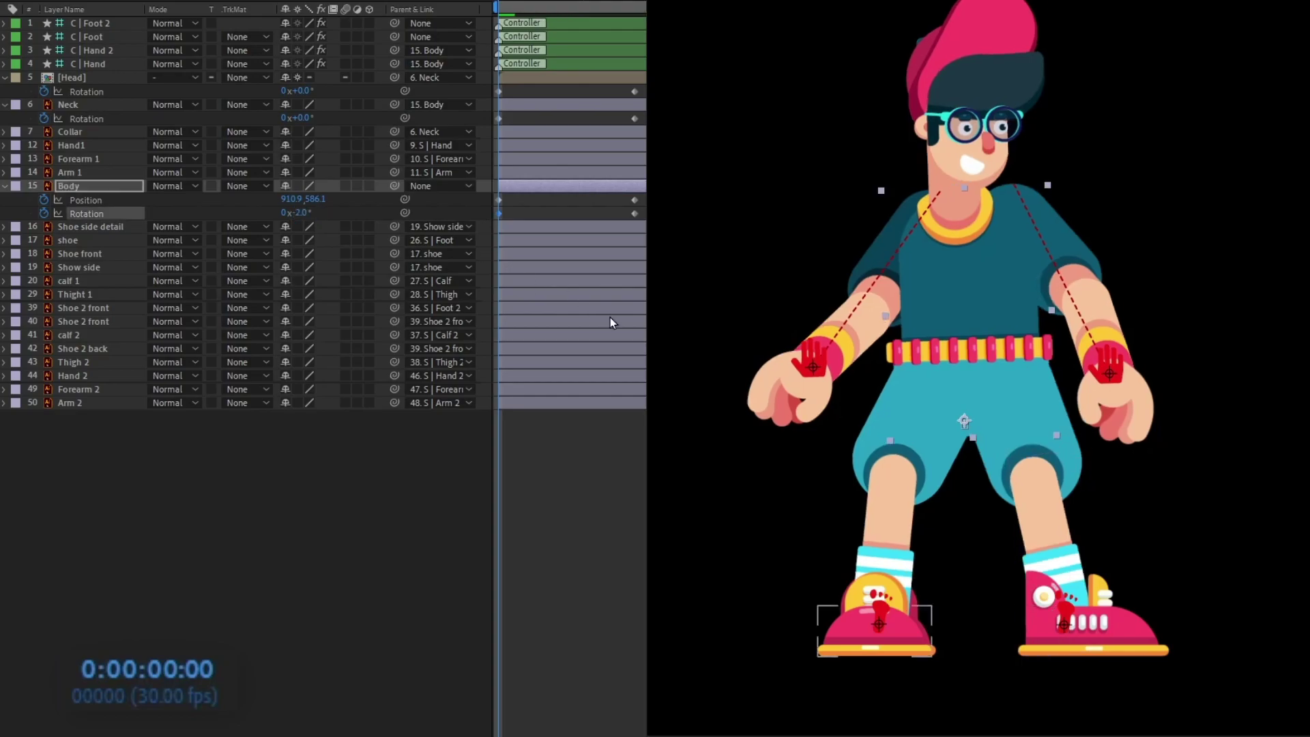
key("Right")
key("Right")
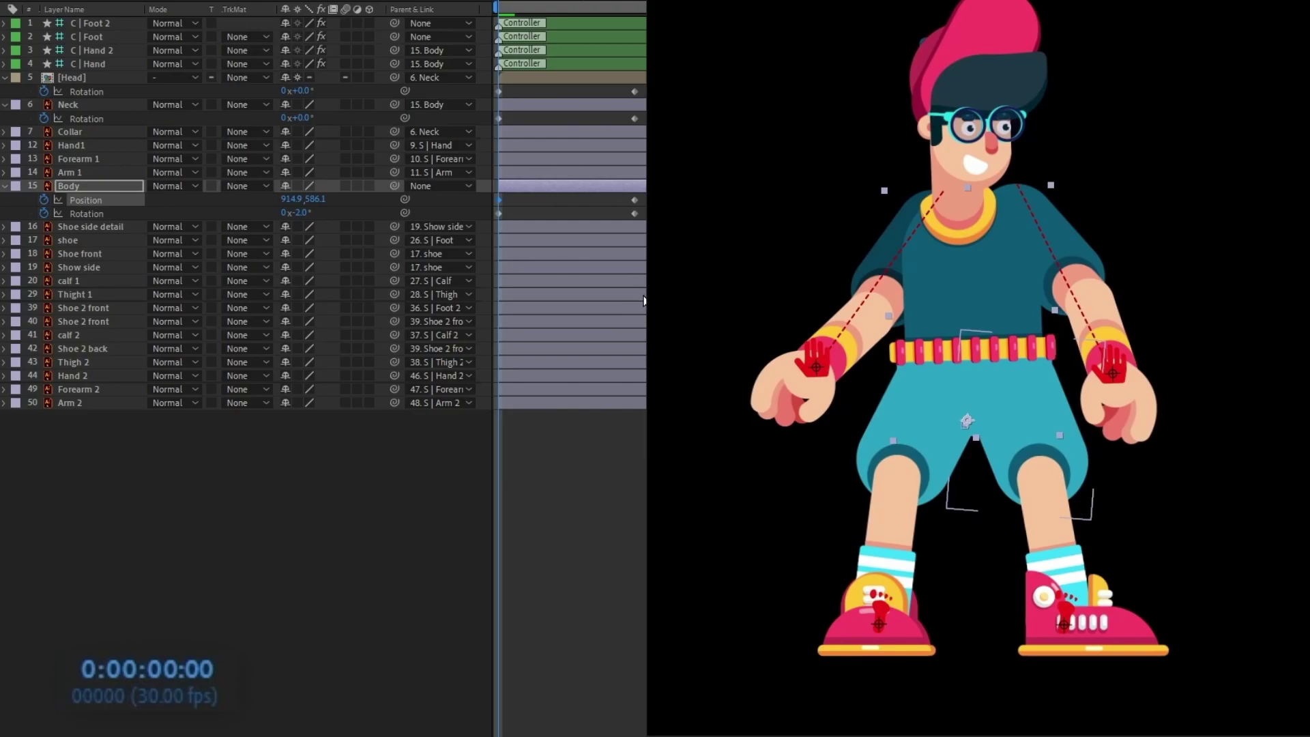
left_click(302, 118)
type("-2")
key("Return")
left_click(303, 91)
type("-2")
key("Return")
Move to frame 16 and paste Head's frame-0 rotation keyframe there
left_click_drag(644, 89, 439, 234)
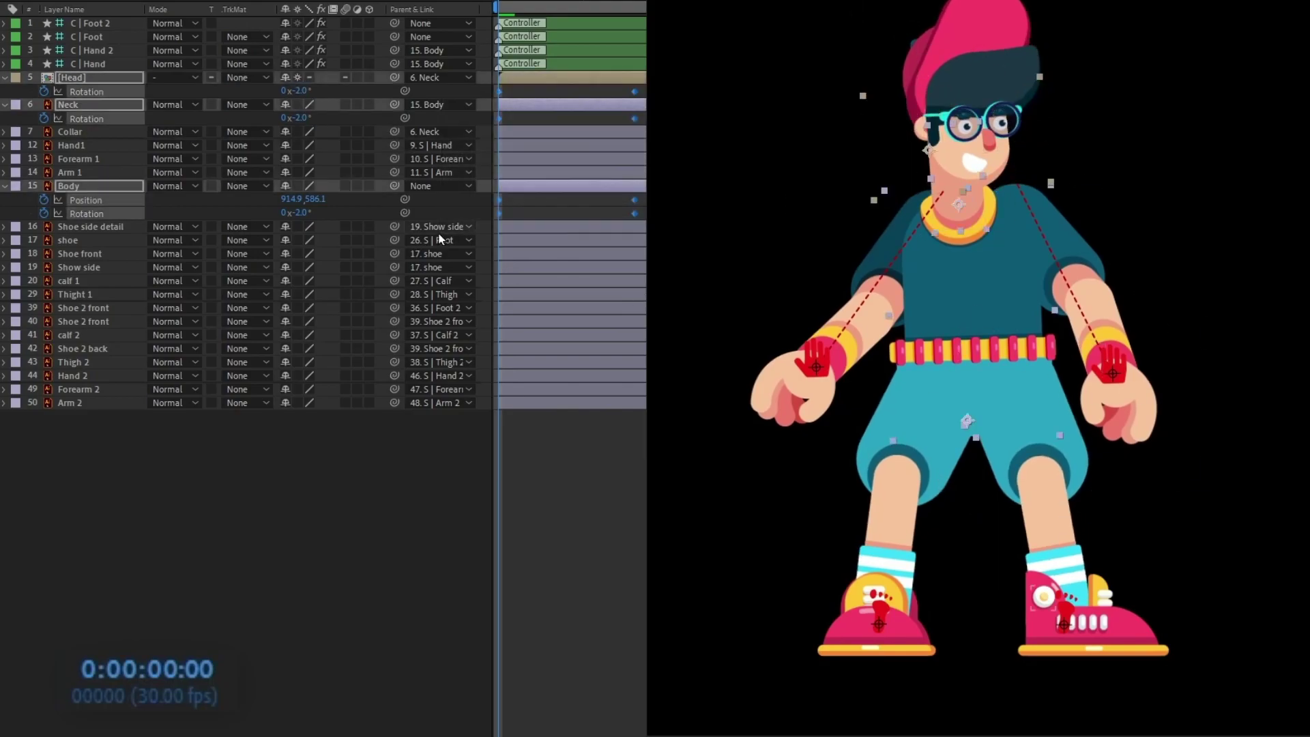
left_click(625, 542)
left_click_drag(626, 3, 636, 2)
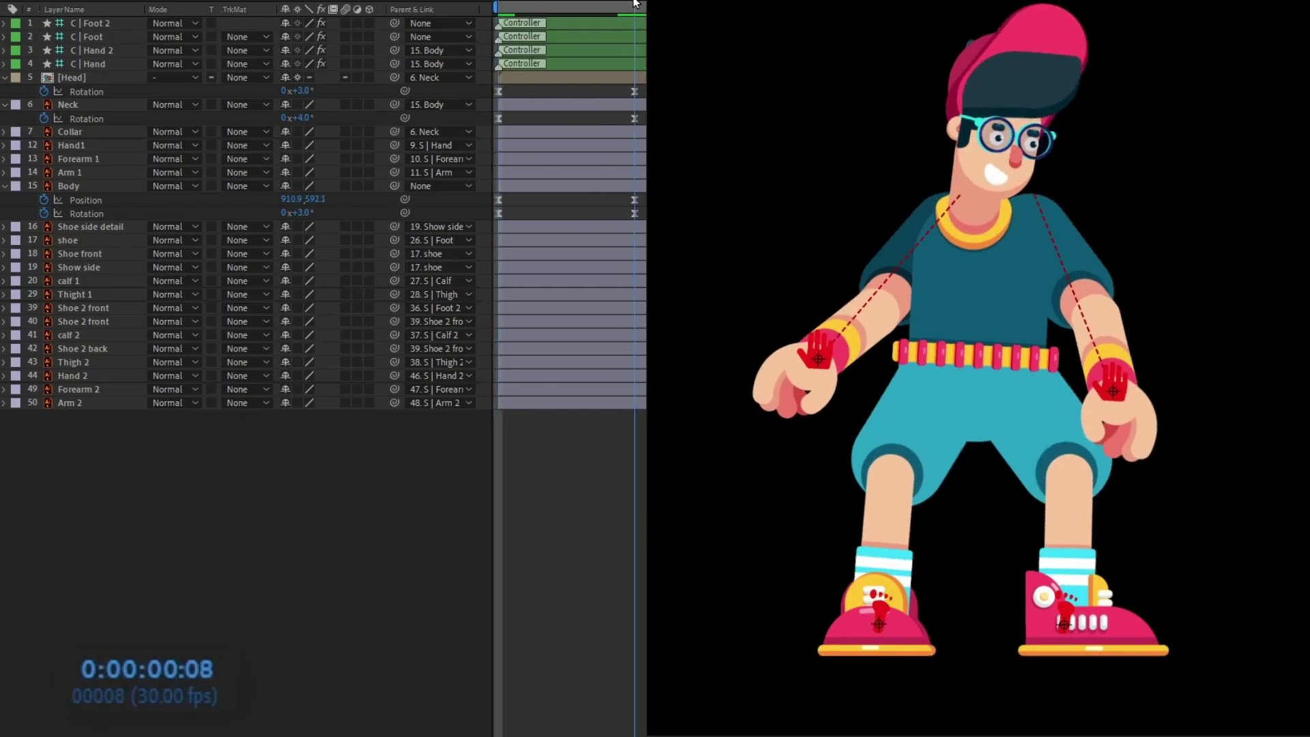
left_click(212, 673)
type("+8")
key("Return")
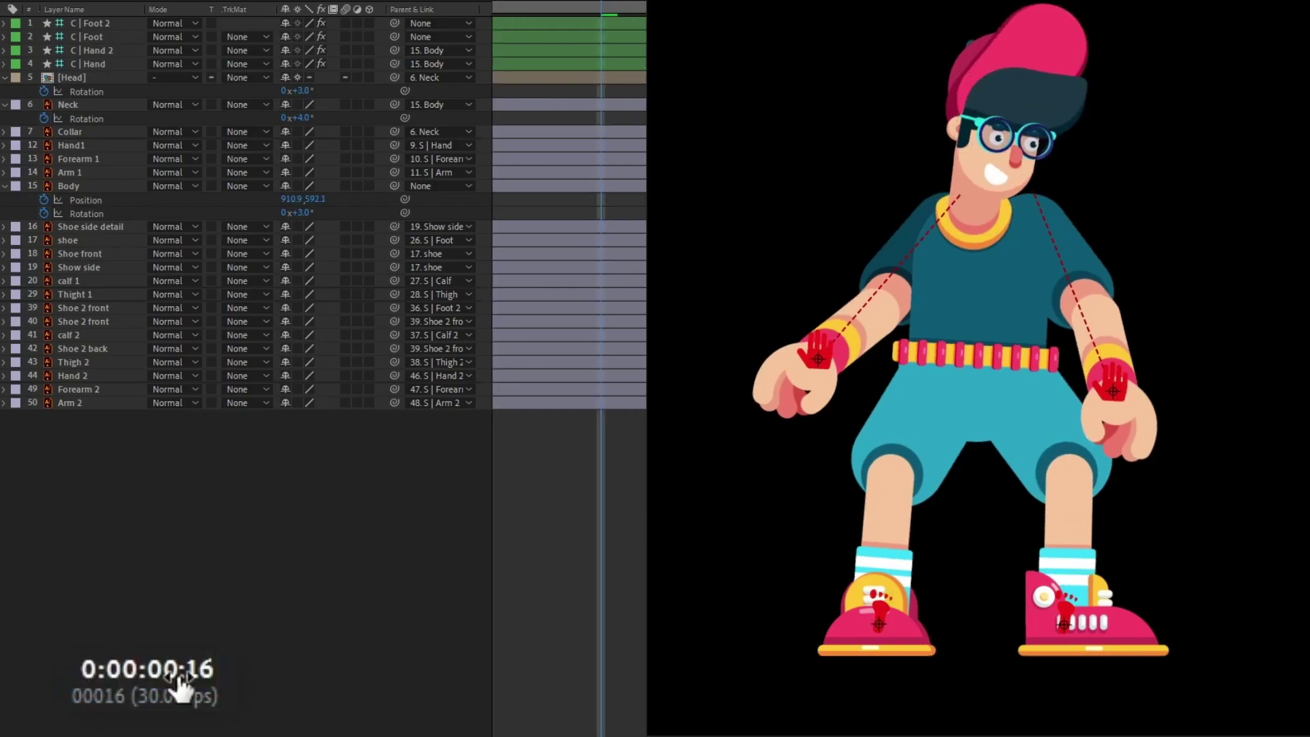
key("minus")
left_click_drag(525, 91, 500, 95)
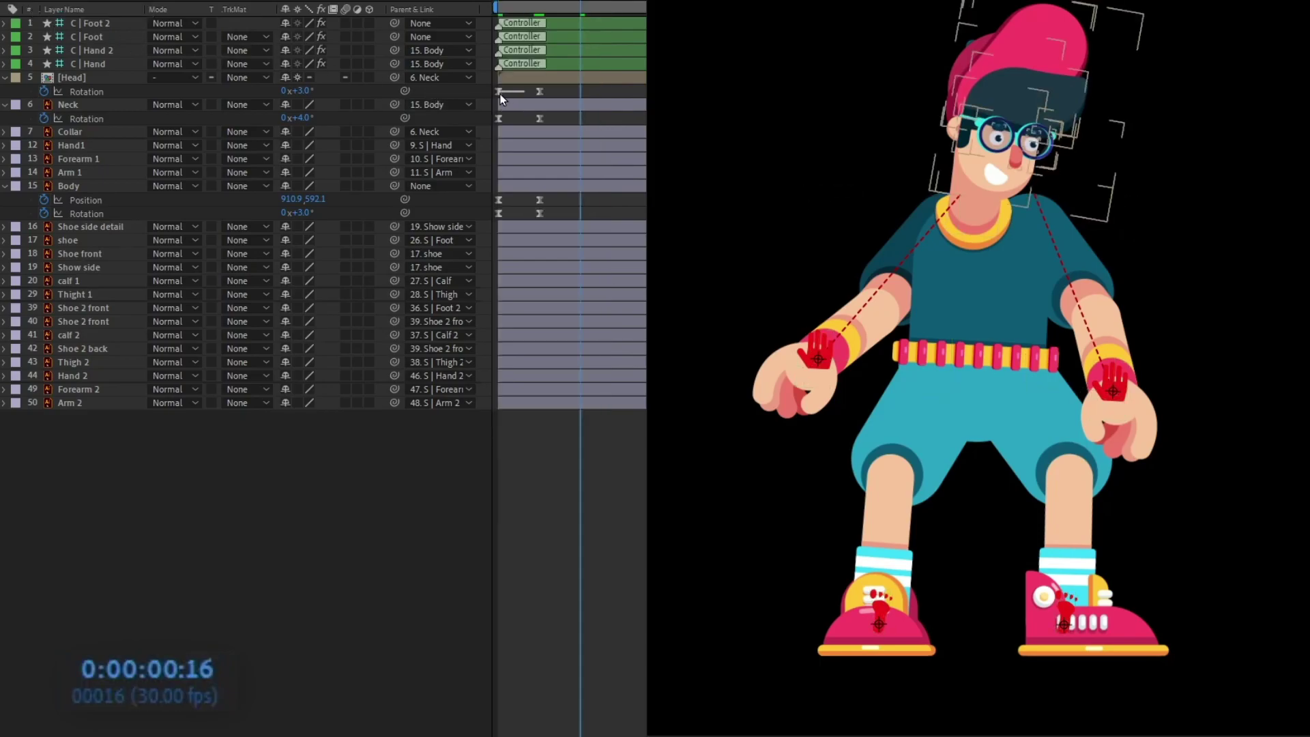
left_click(499, 91)
key("ctrl+c")
key("ctrl+v")
Copy Neck's and Body's frame-0 keyframes to frame 16 and scrub frames 11–16 to check
left_click(500, 119)
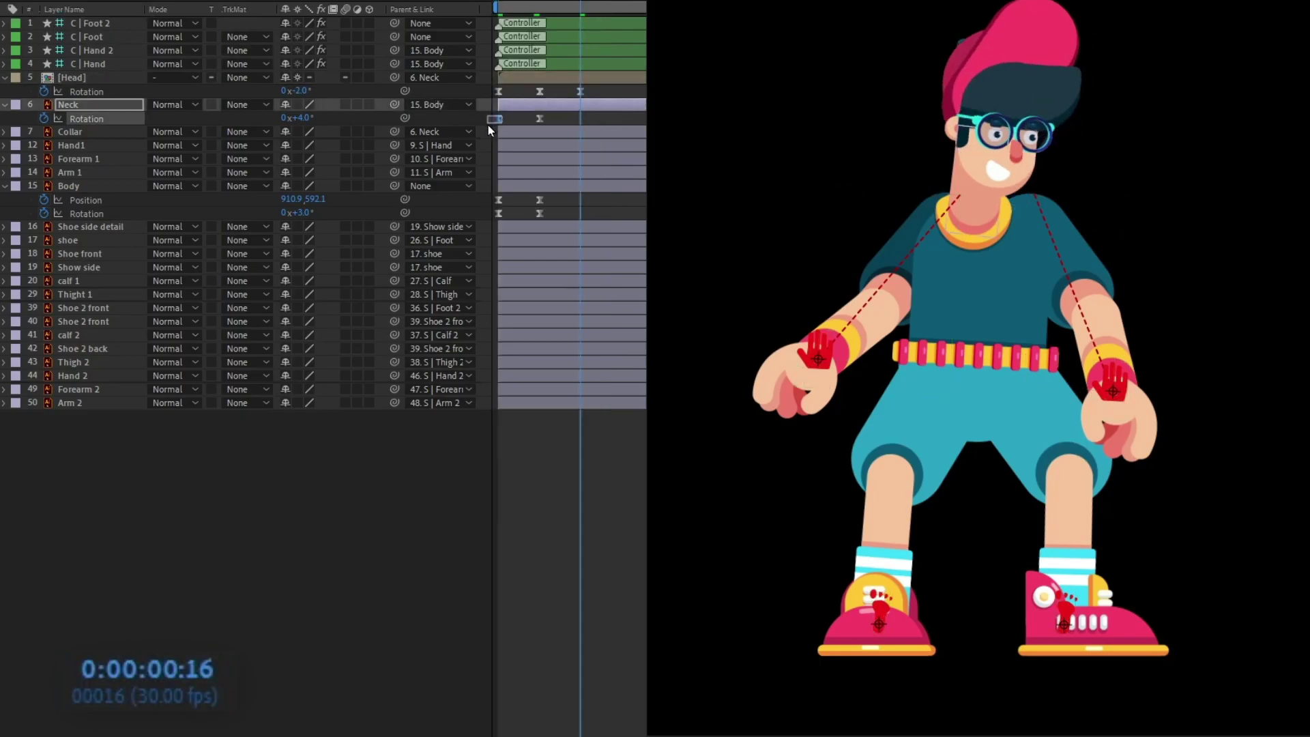
key("ctrl+c")
key("ctrl+v")
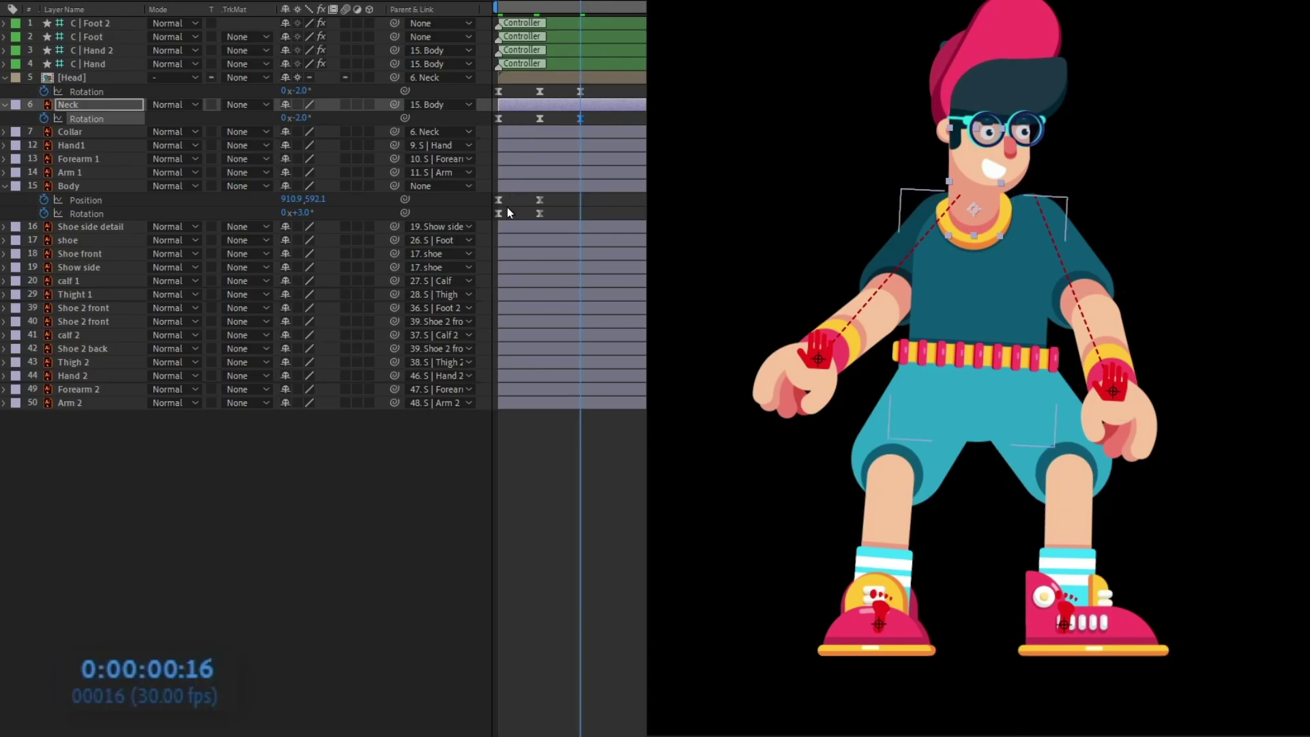
left_click_drag(511, 194, 488, 220)
key("ctrl+c")
key("ctrl+v")
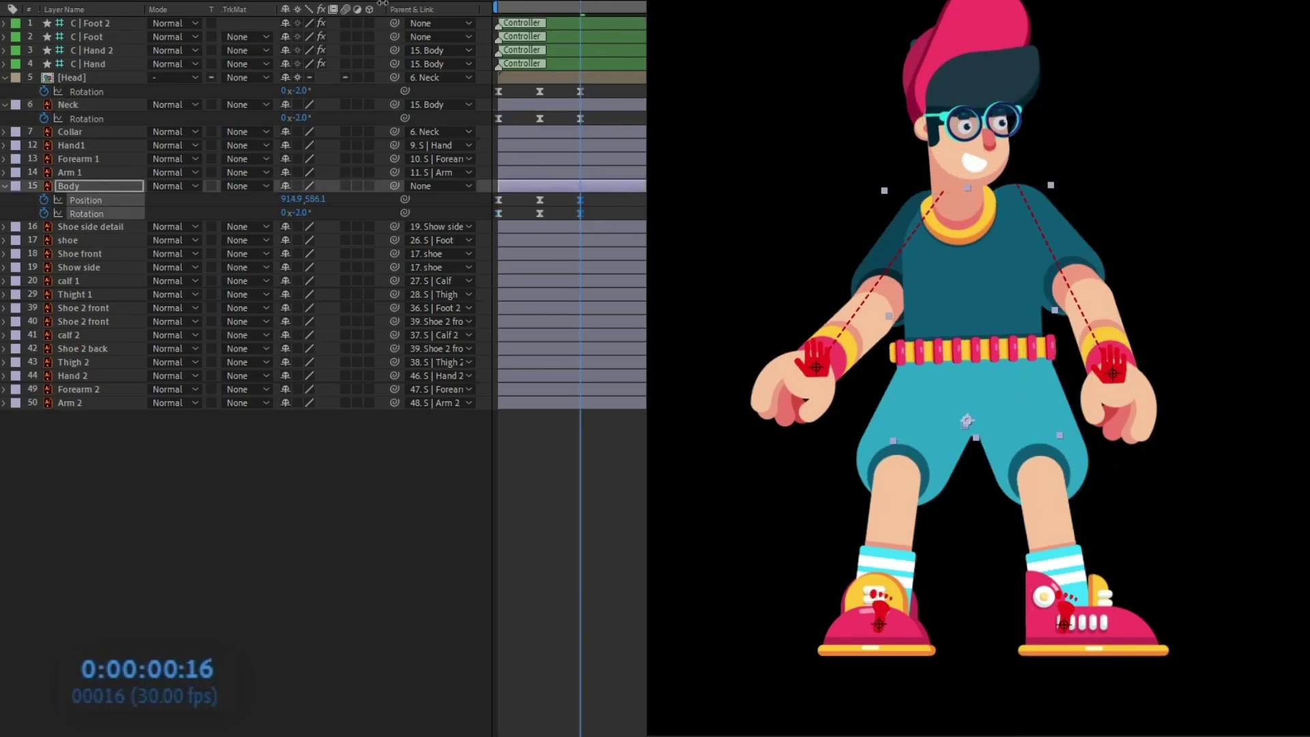
left_click(555, 6)
left_click_drag(537, 2, 580, 6)
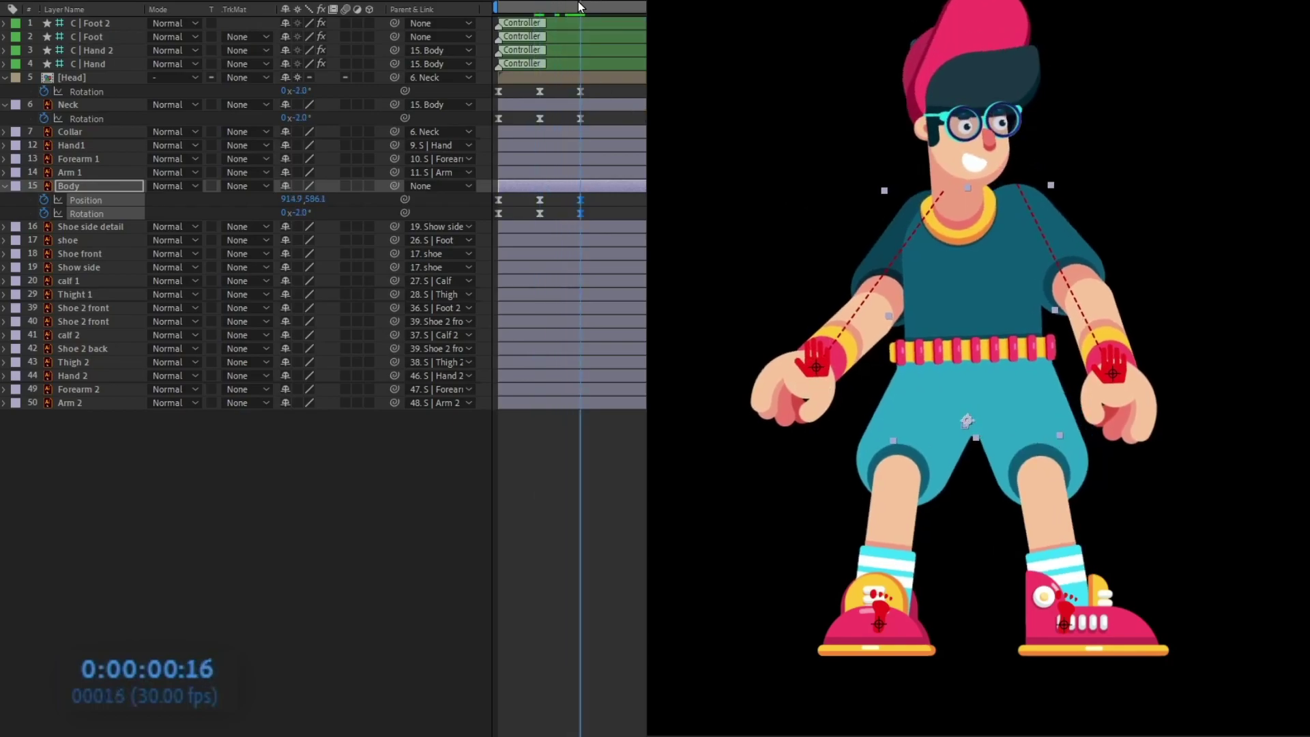
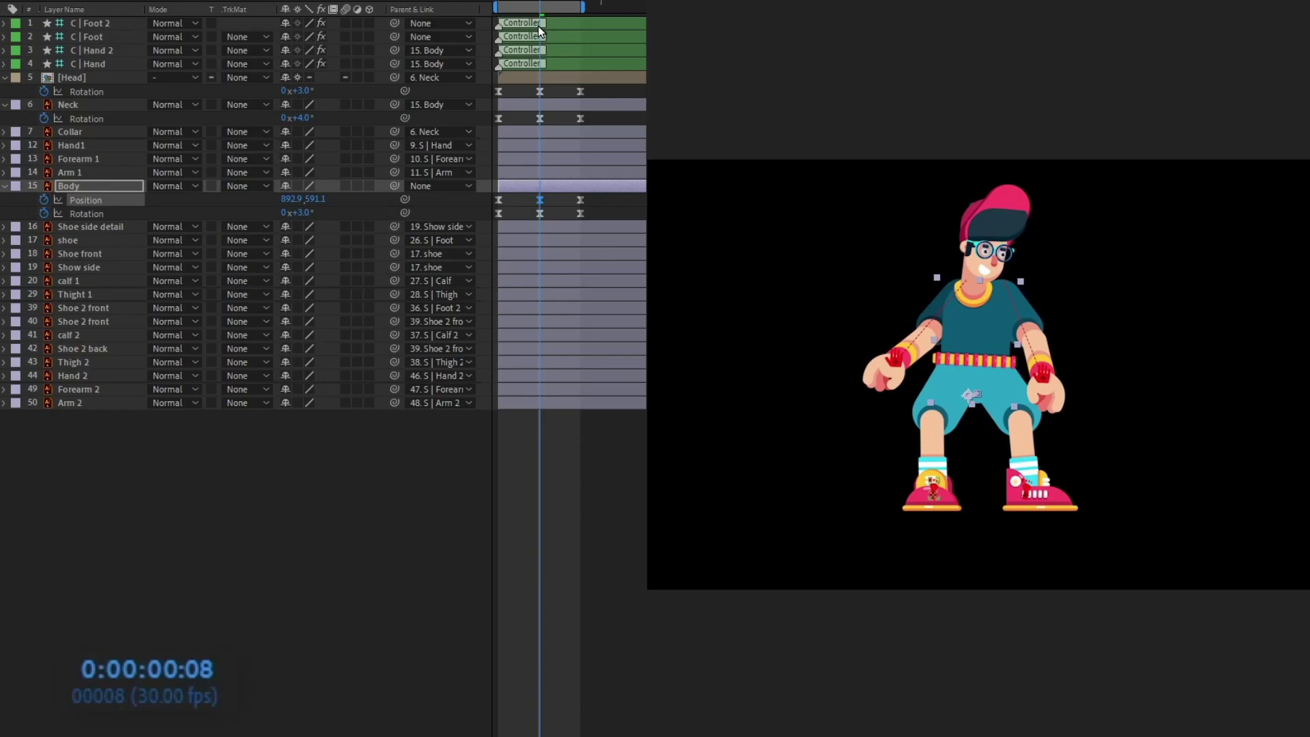
Play back the Body, Neck and Head bounce loop to check it
key("space")
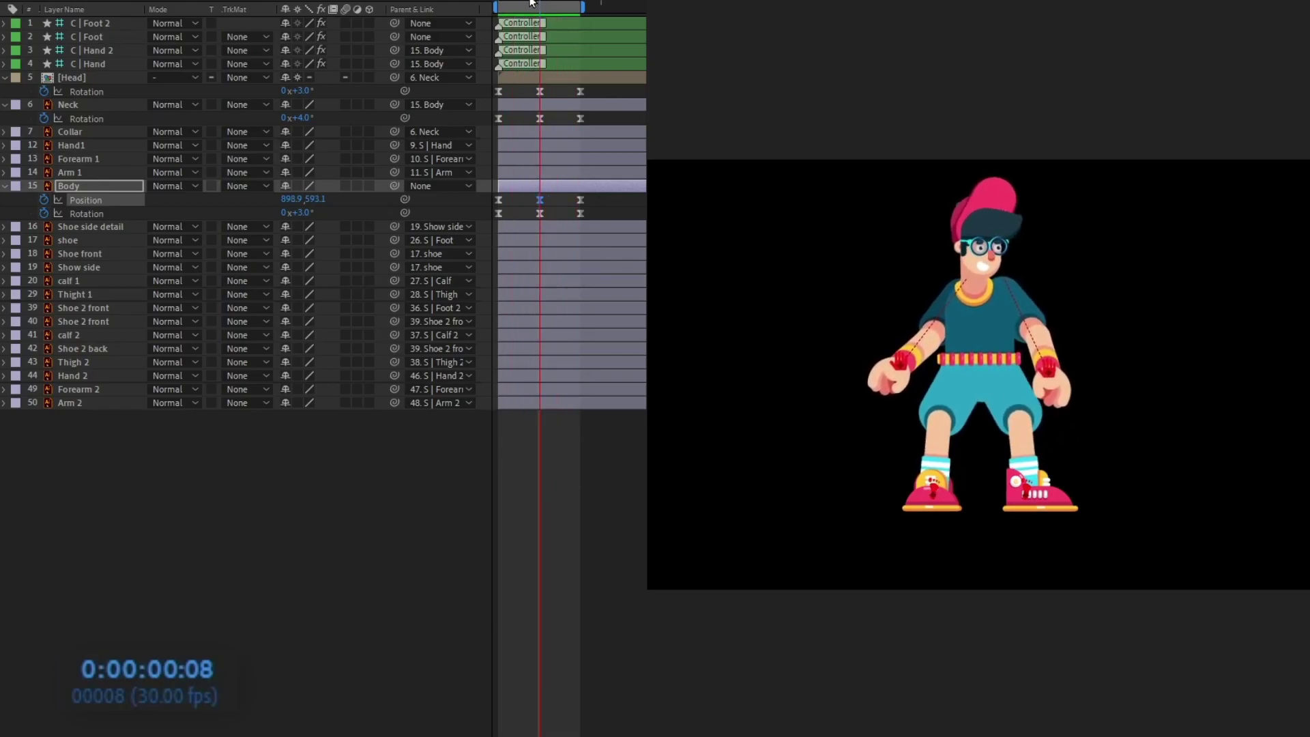
key("space")
key("space")
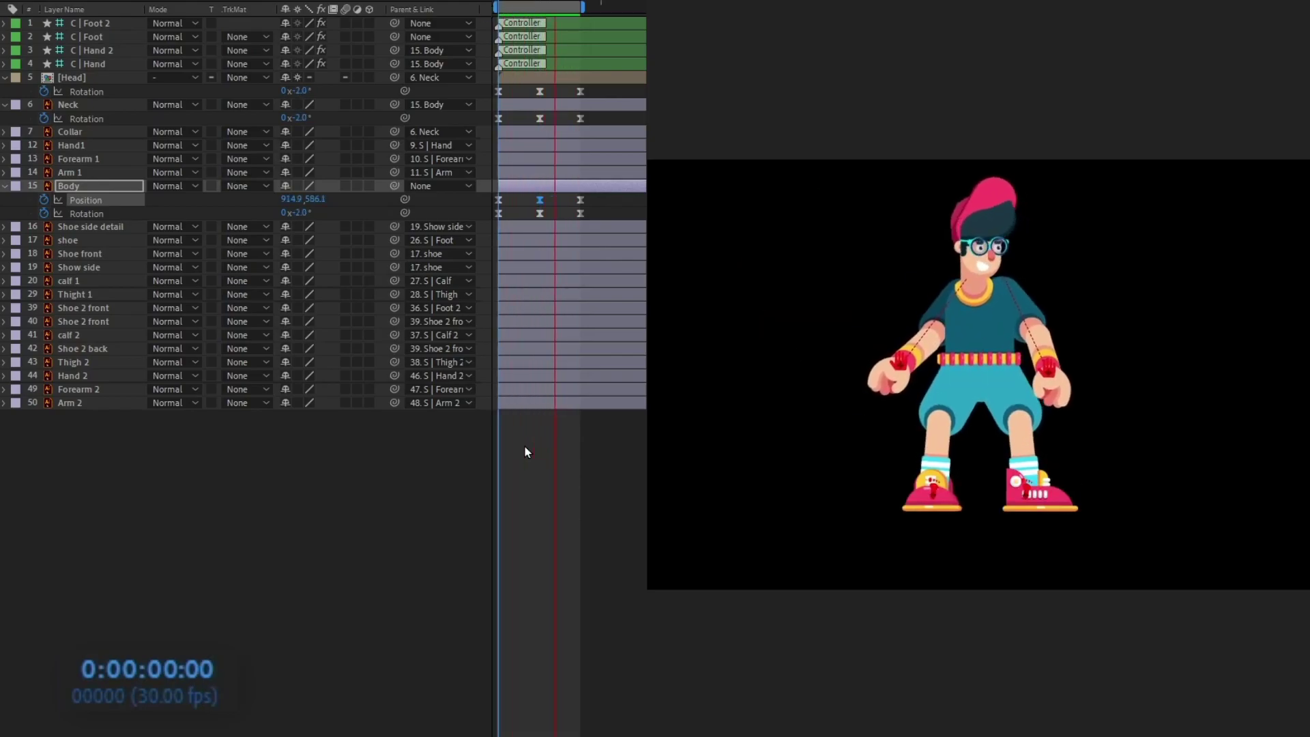
key("space")
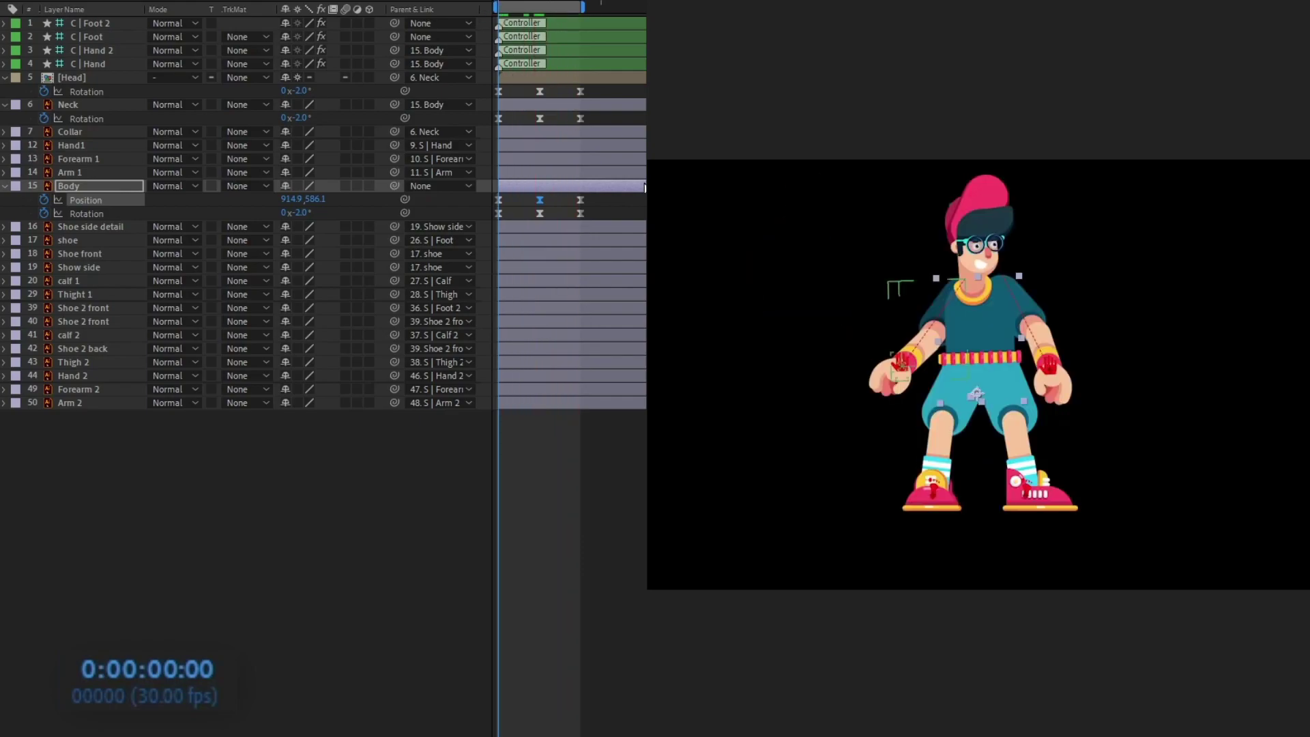
Add starting Position and Rotation keyframes on C | Hand 2 and jump to frame 8
left_click(911, 368)
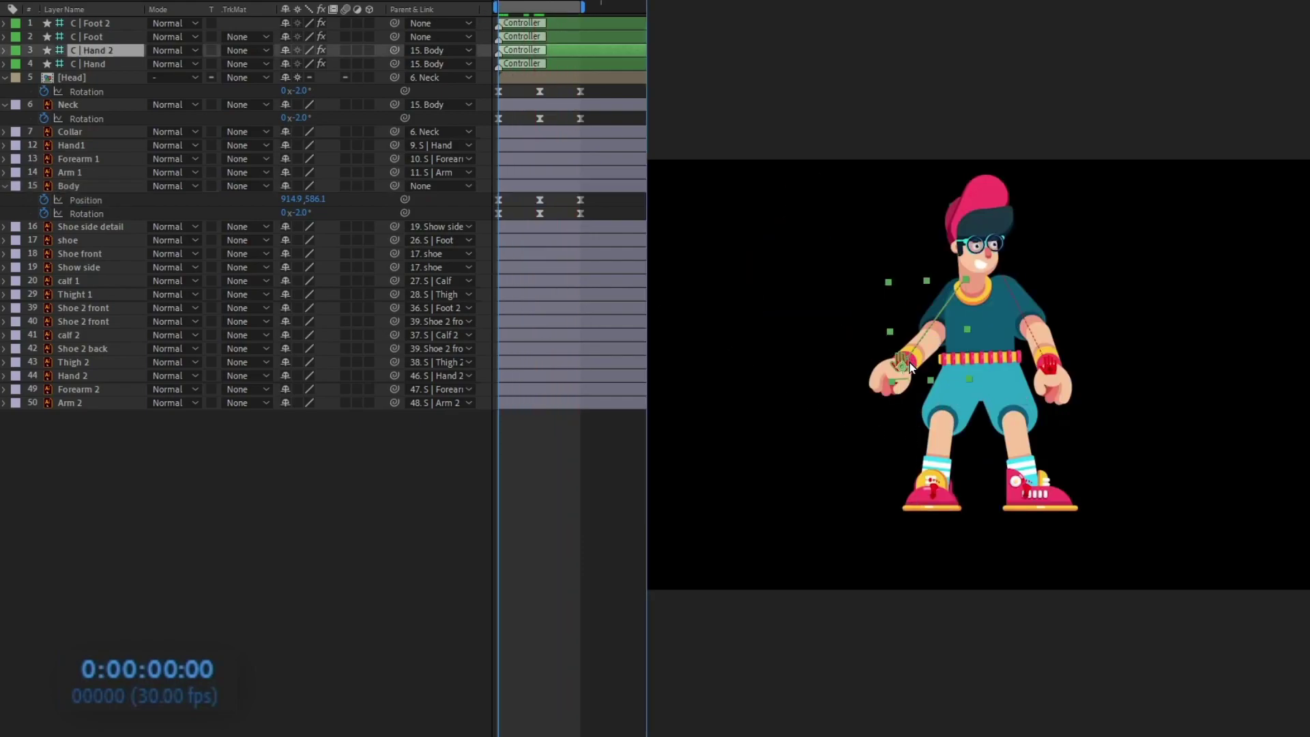
key("p")
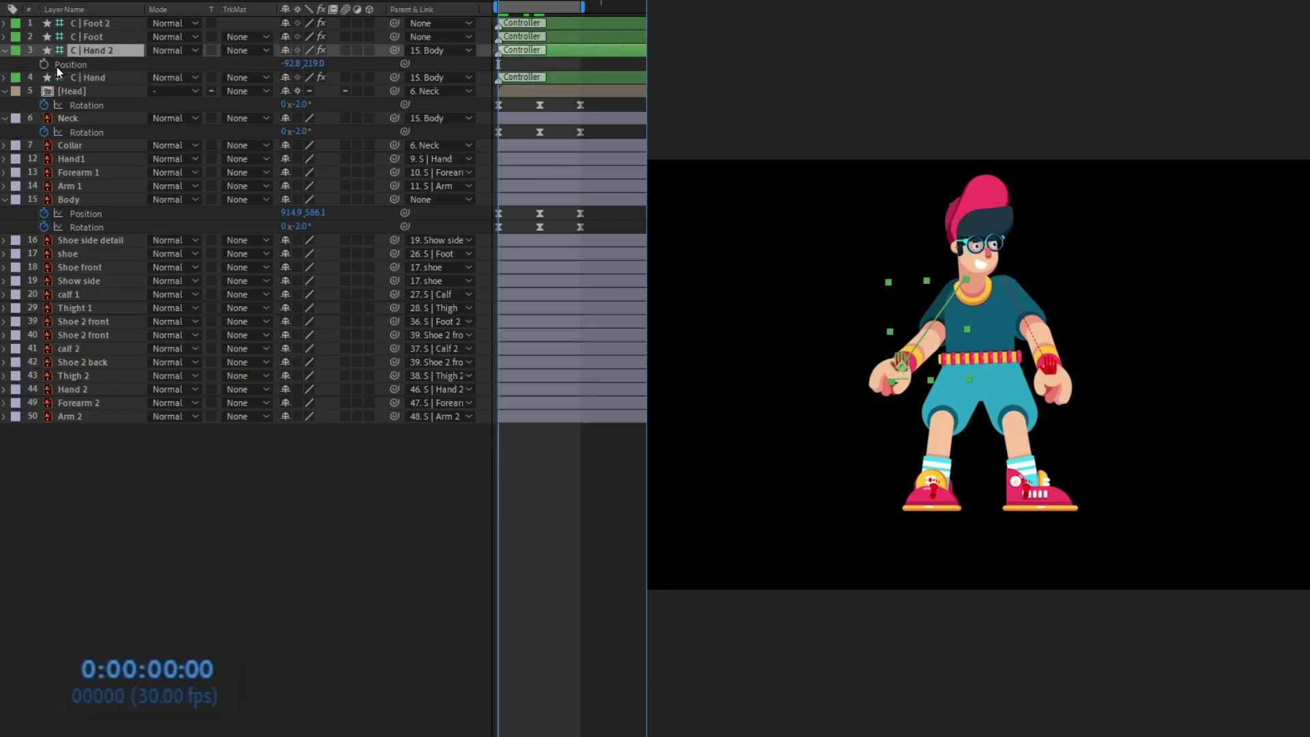
left_click(46, 65)
key("r")
left_click(46, 66)
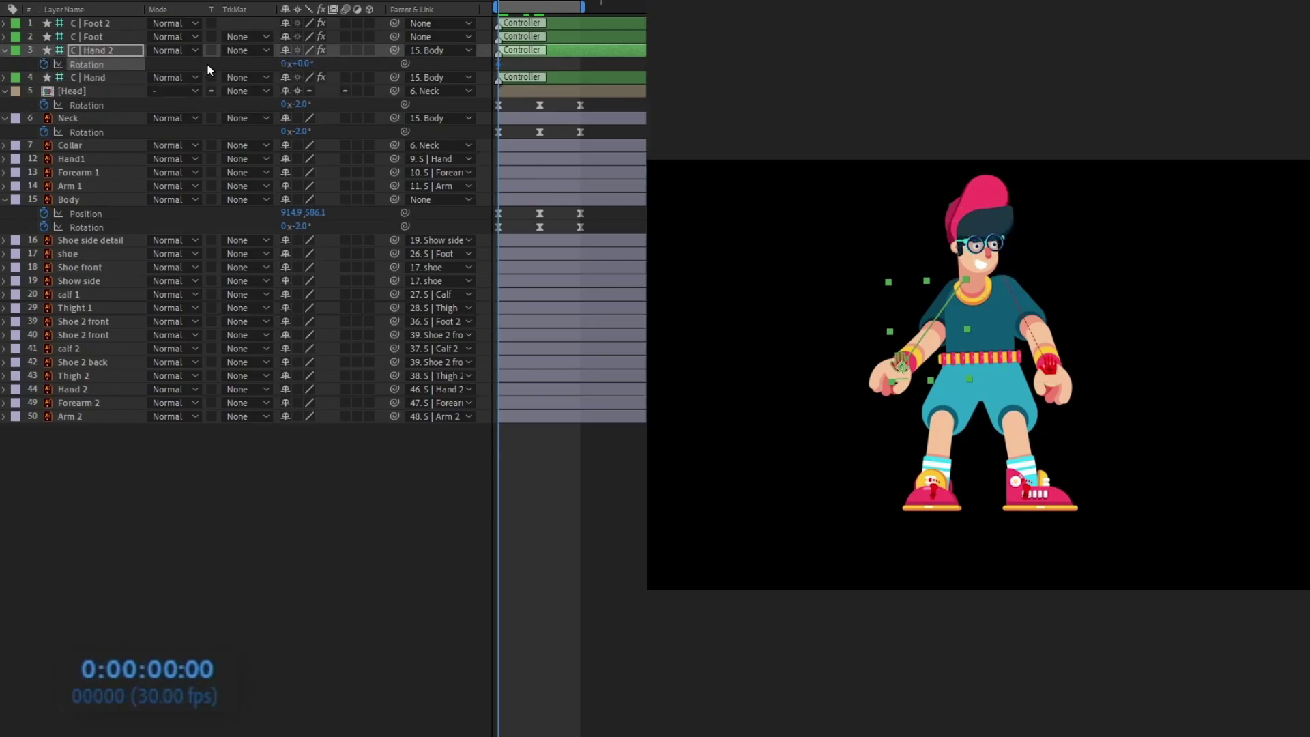
key("shift+p")
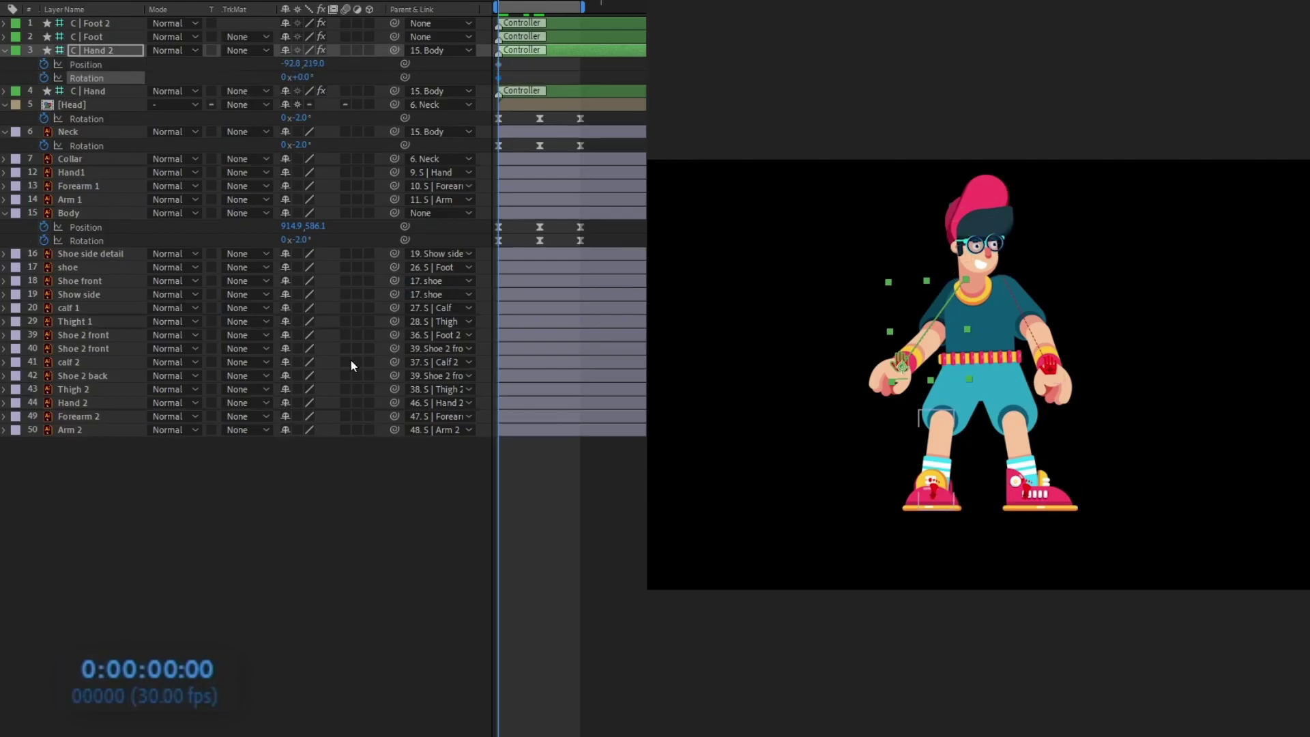
scroll(1181, 492, "up", 1)
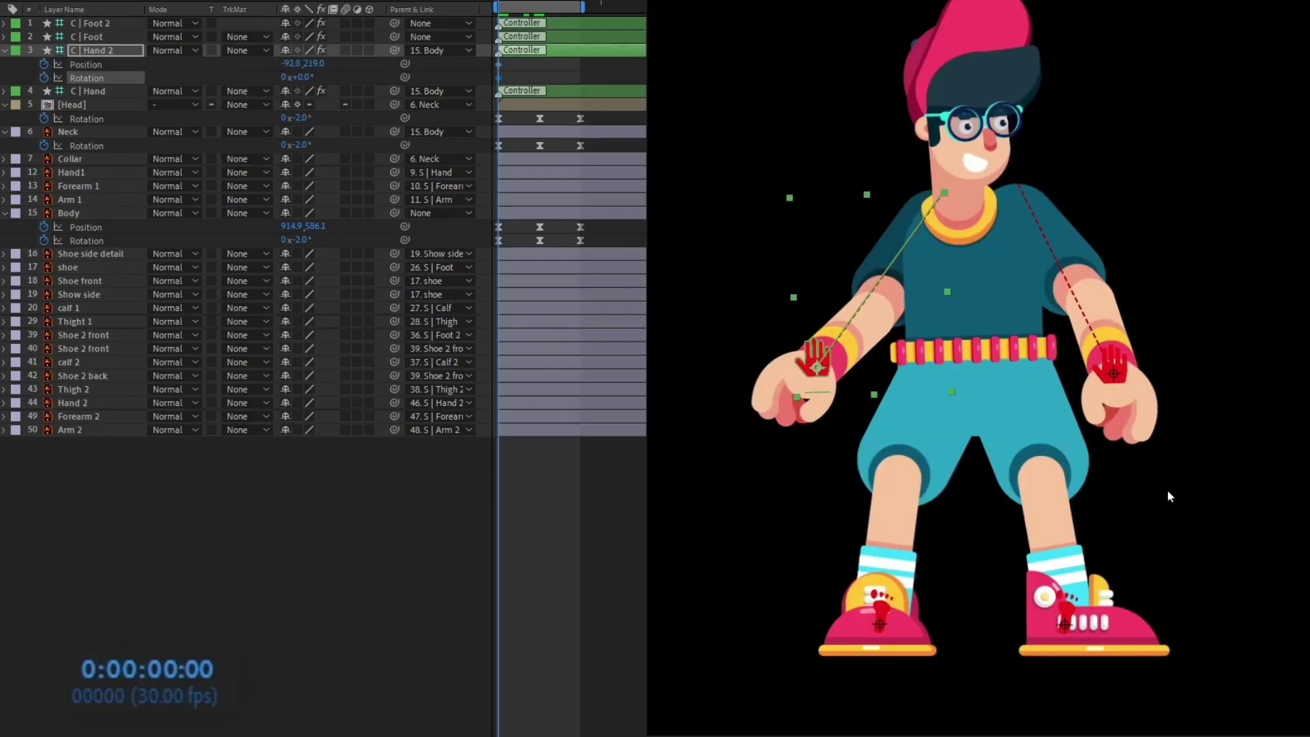
key("k")
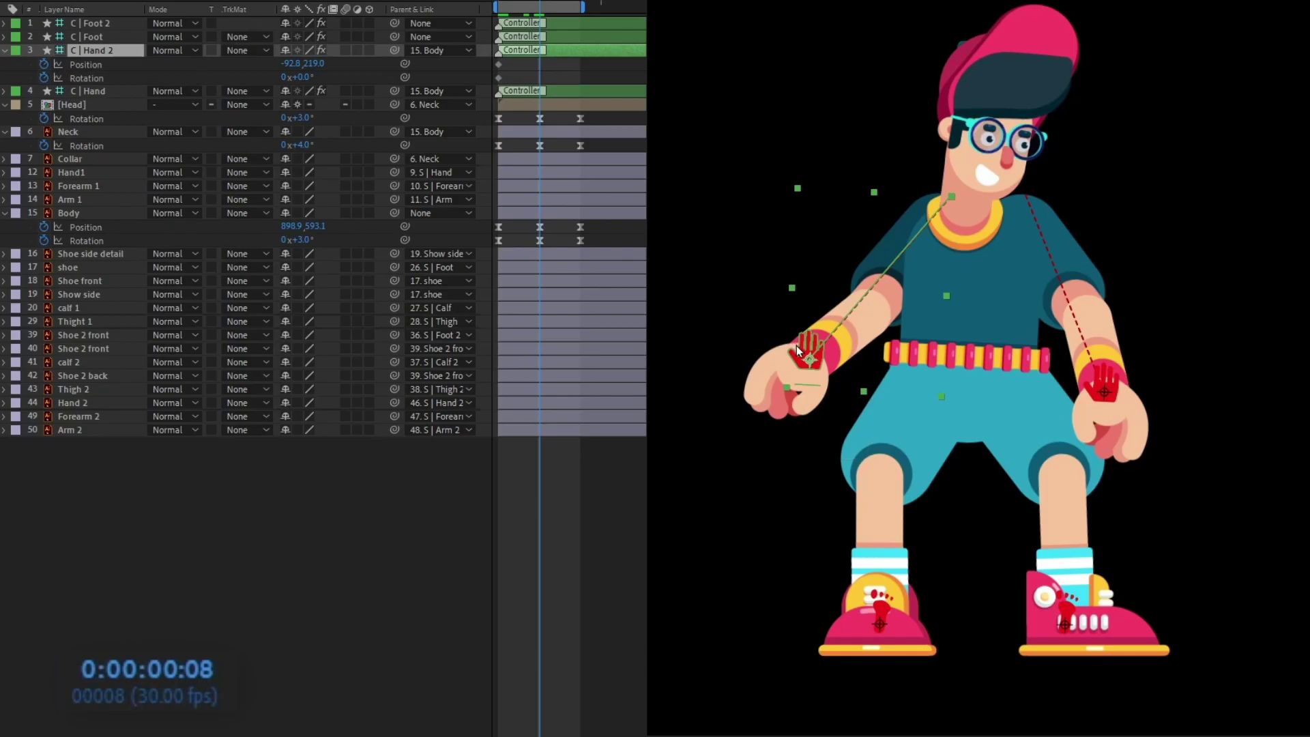
Pose C | Hand 2 up and out at 34° for frame 8, and down-right at -12° at frame 0
left_click_drag(802, 353, 785, 305)
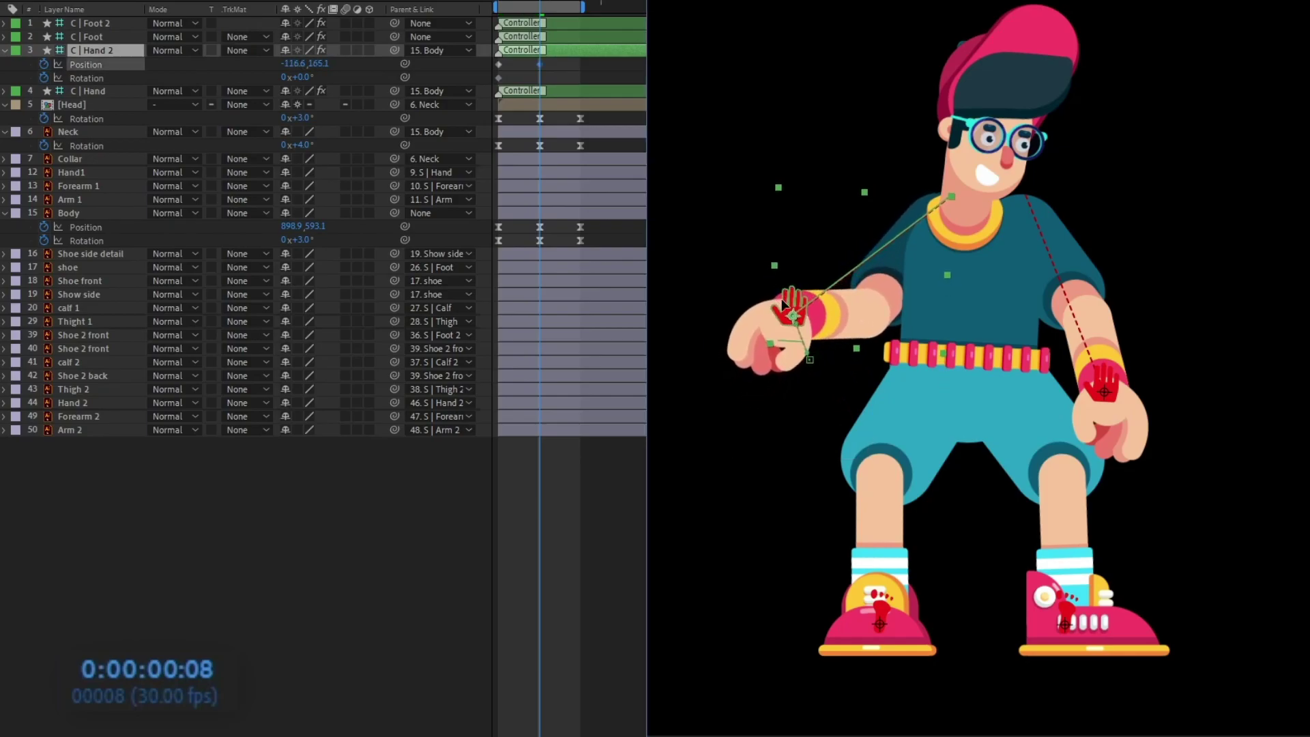
left_click_drag(305, 79, 329, 78)
left_click_drag(806, 305, 984, 389)
scroll(809, 353, "up", 1)
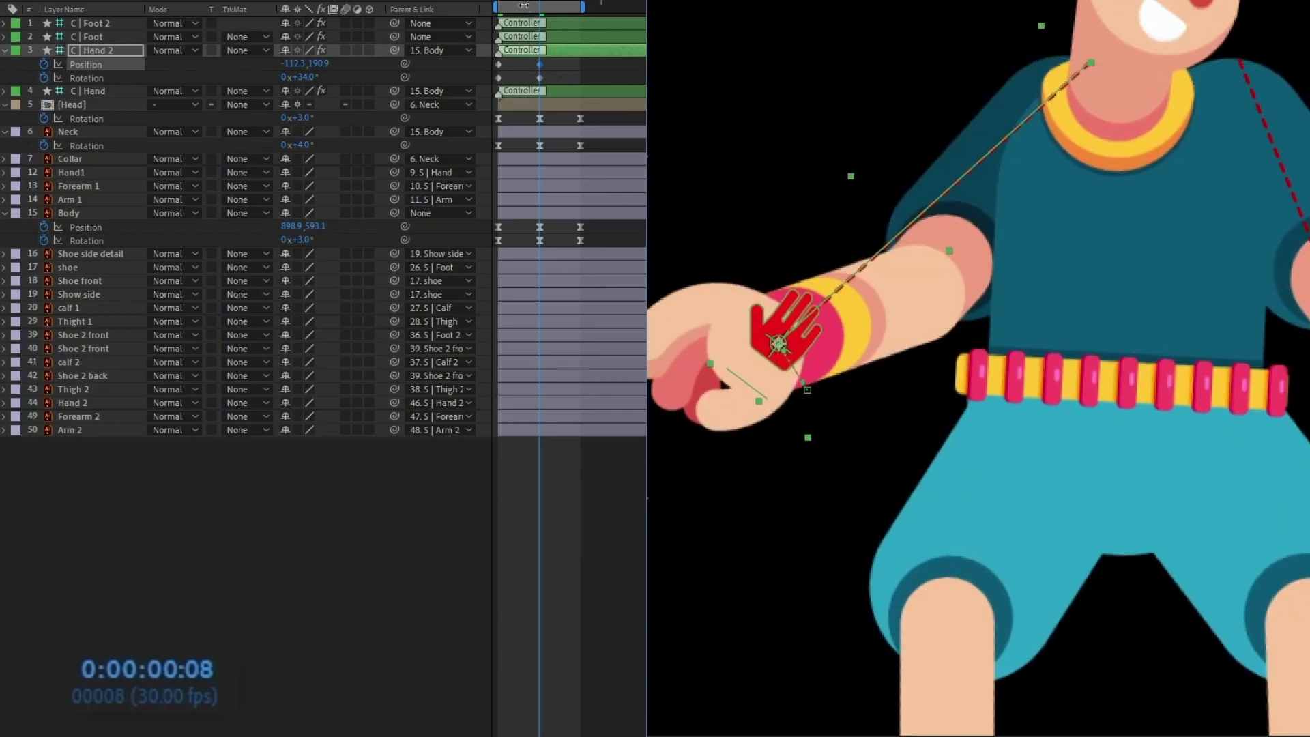
left_click_drag(524, 0, 497, 0)
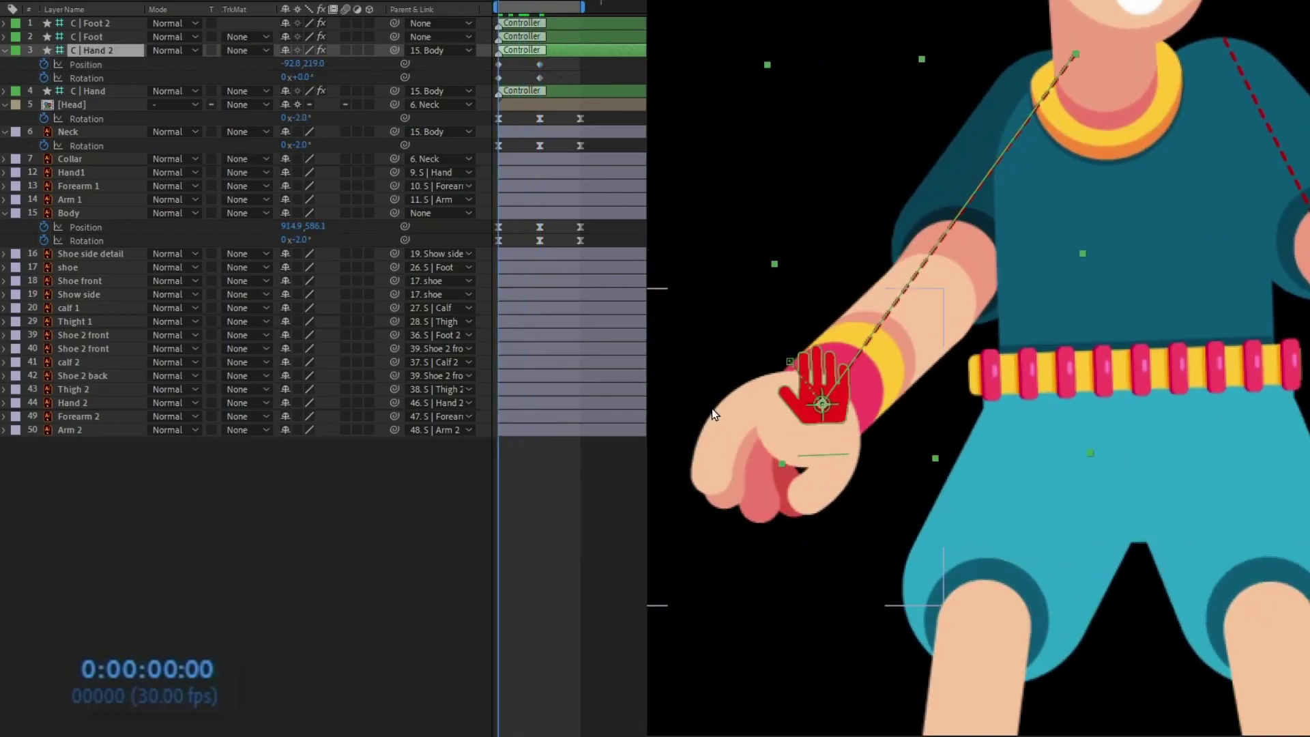
left_click_drag(831, 389, 854, 414)
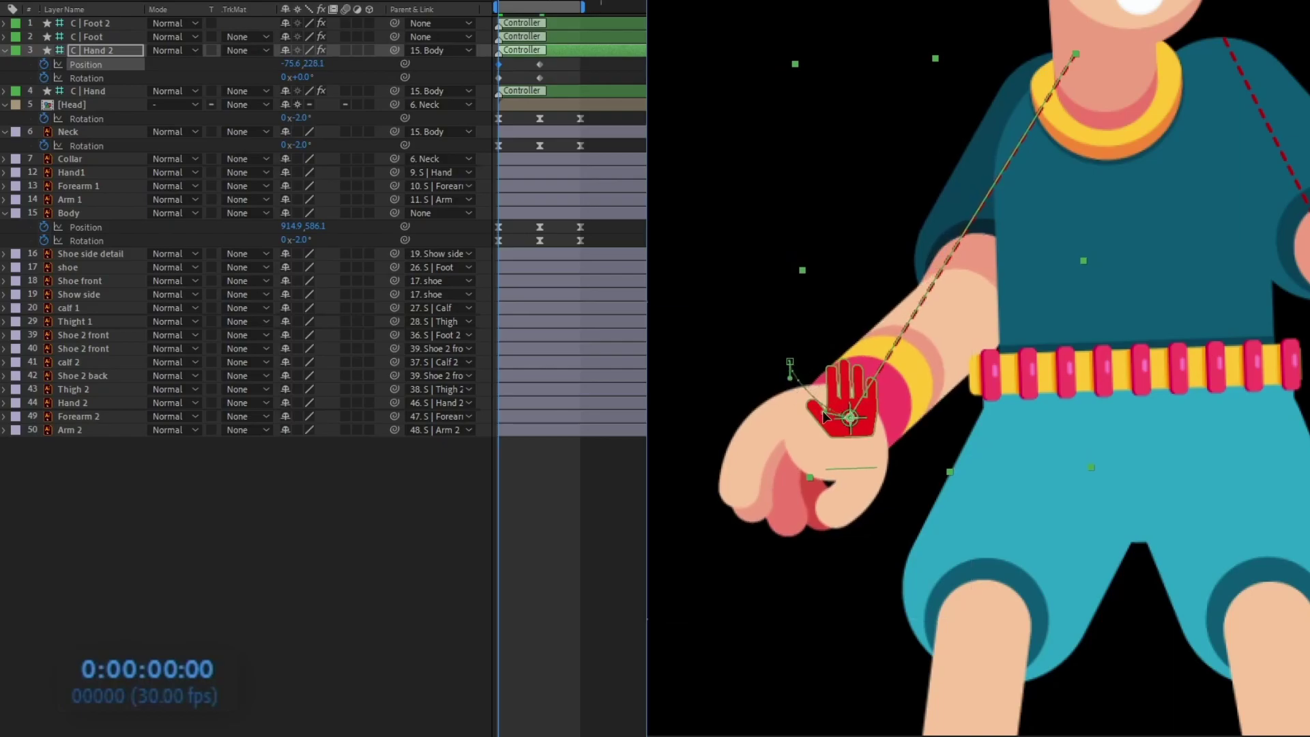
left_click_drag(307, 79, 305, 87)
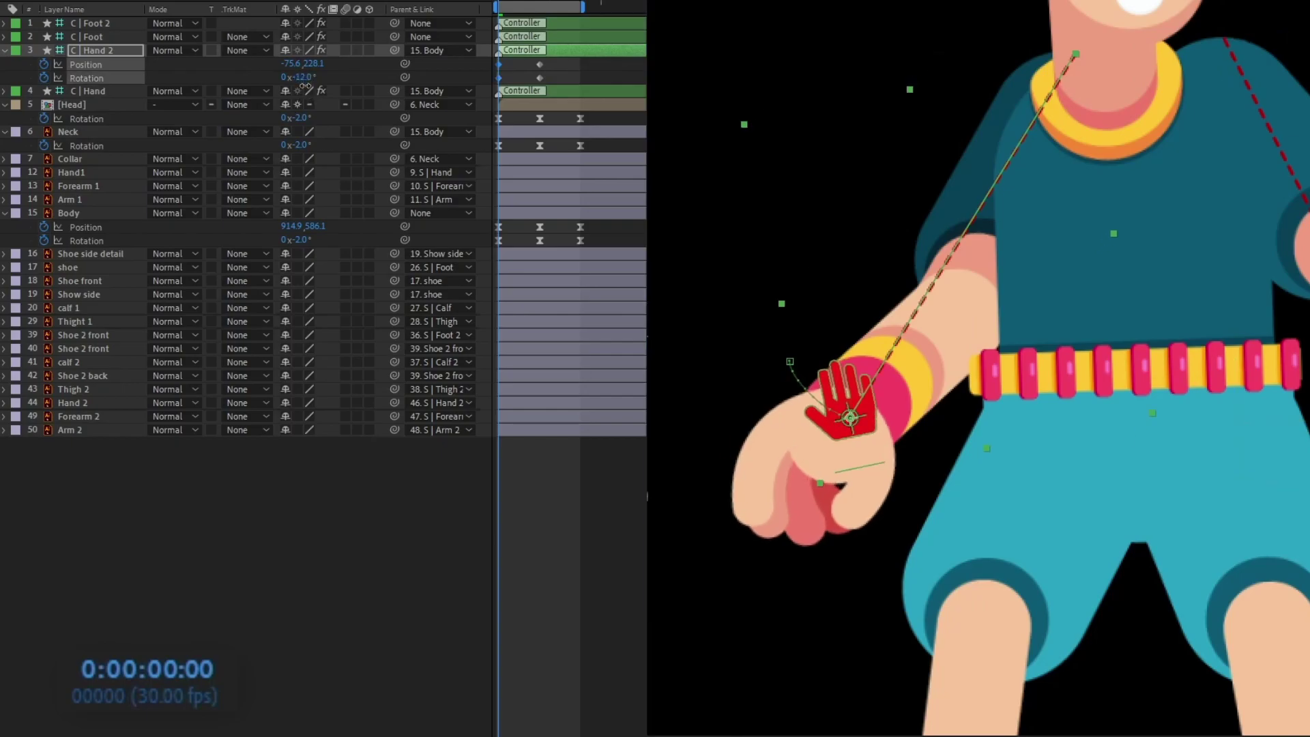
scroll(984, 318, "down", 3)
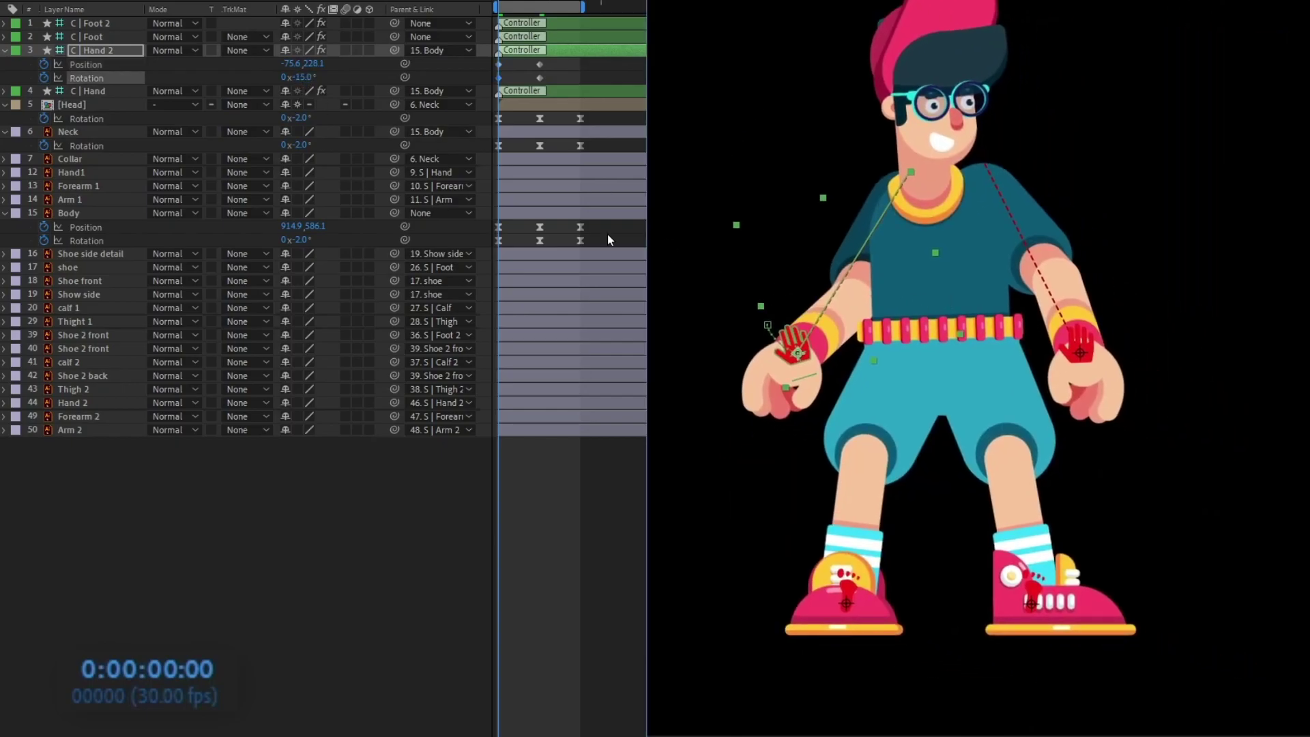
Keyframe C | Hand, swinging it up and outward at -31° for frame 8
left_click(538, 39)
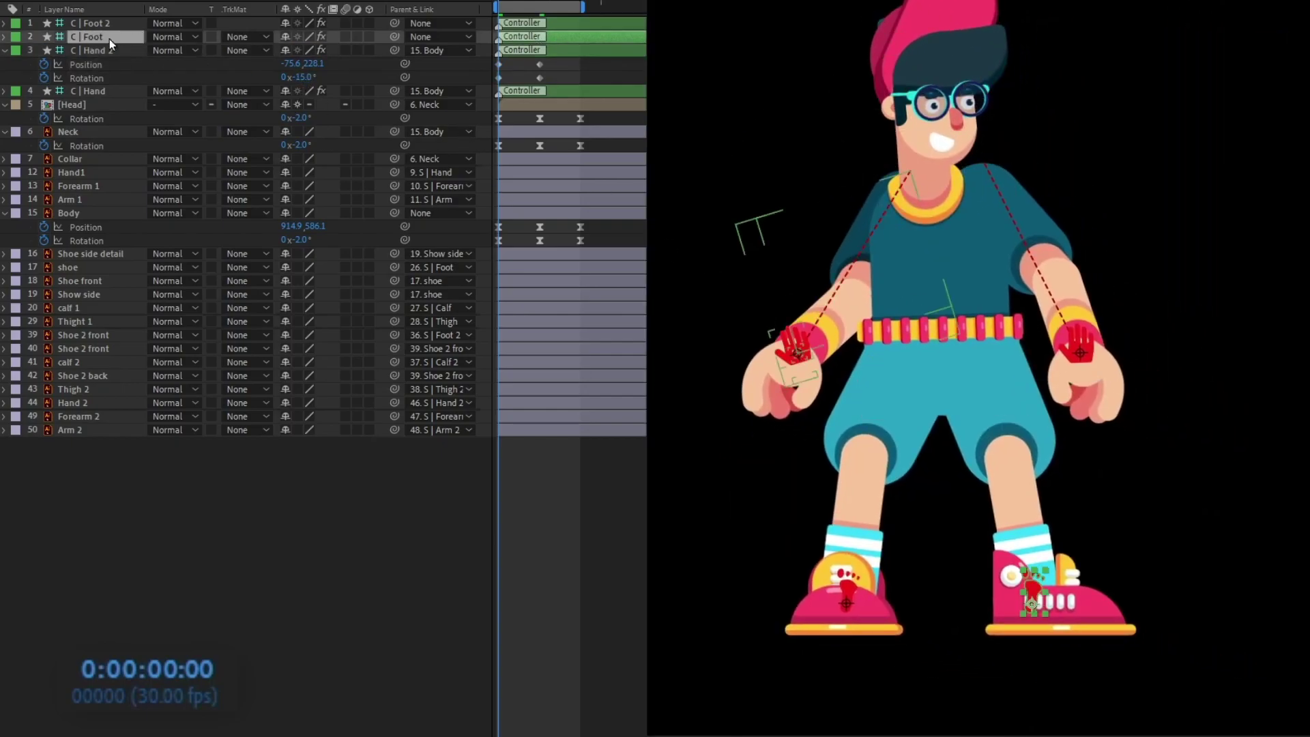
left_click(95, 91)
key("p")
left_click(45, 104)
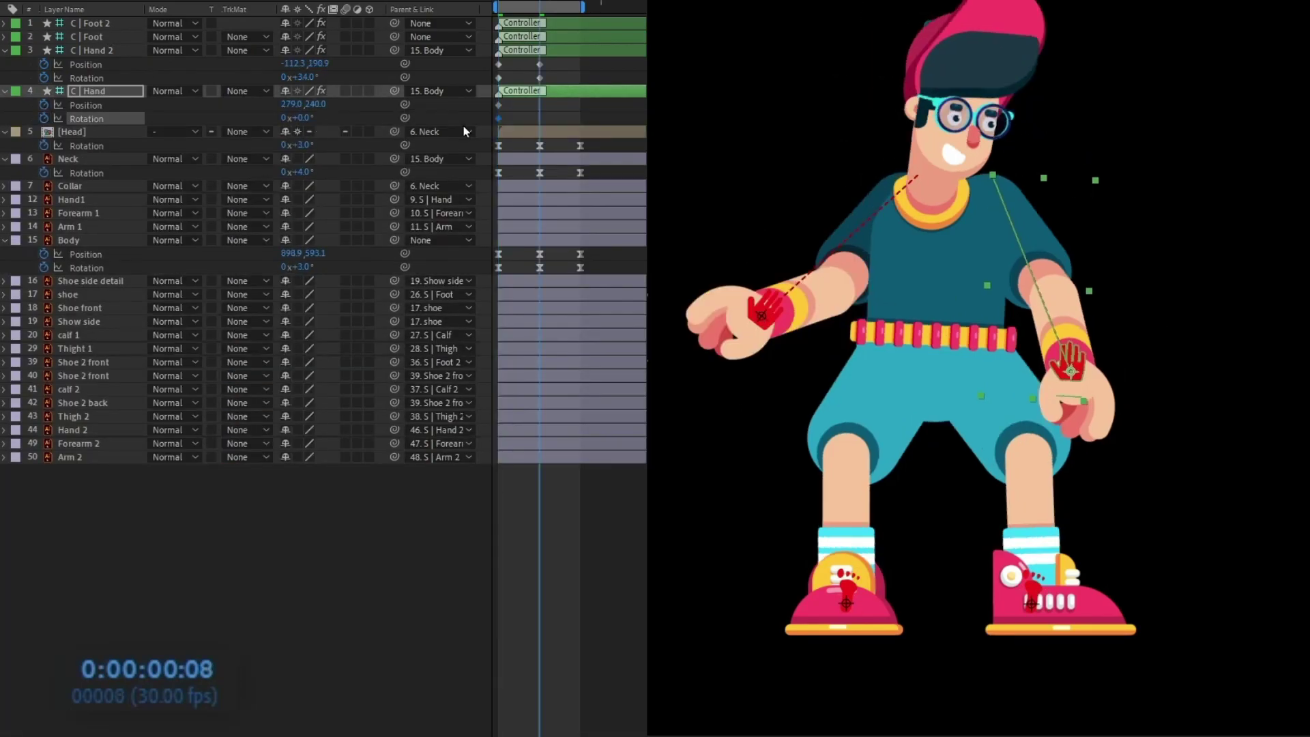
scroll(1160, 341, "up", 3)
left_click_drag(1202, 344, 1227, 327)
left_click_drag(305, 119, 286, 122)
left_click(539, 118)
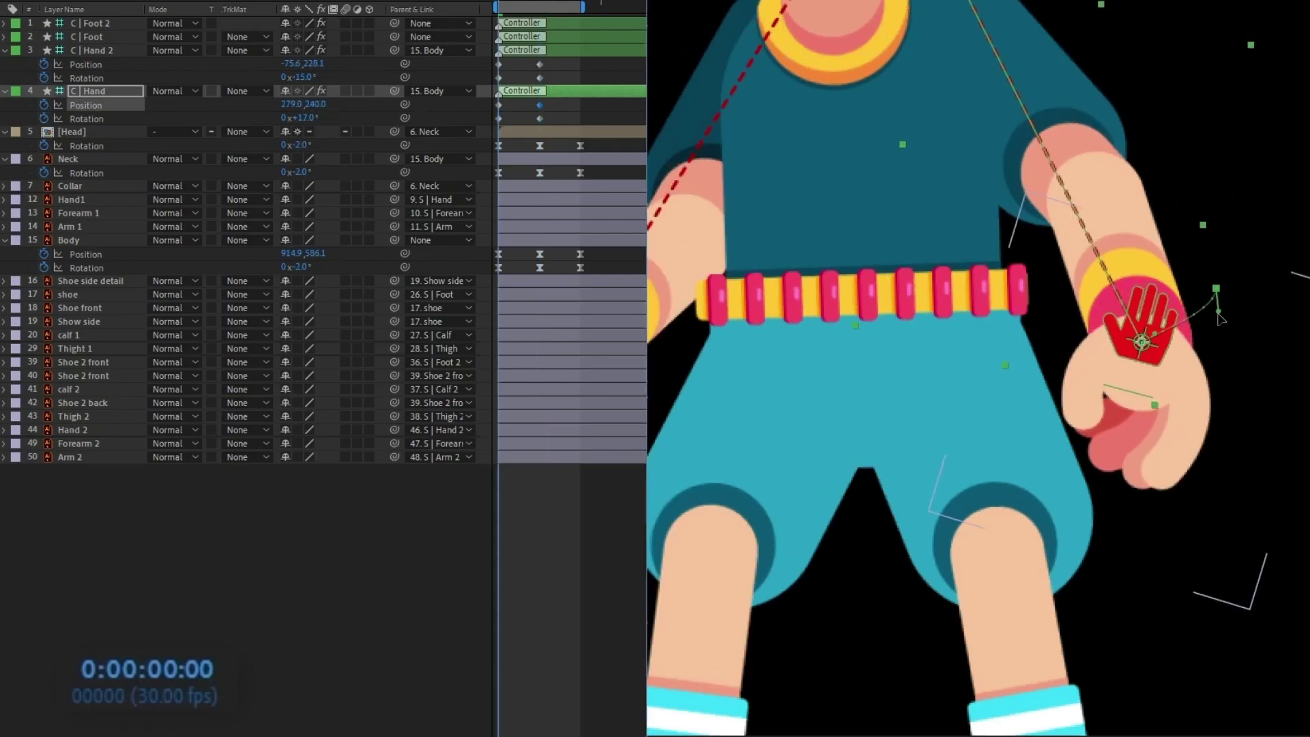
Apply Easy Ease to all eight hand keyframes and preview the hand swing
left_click_drag(496, 125, 556, 61)
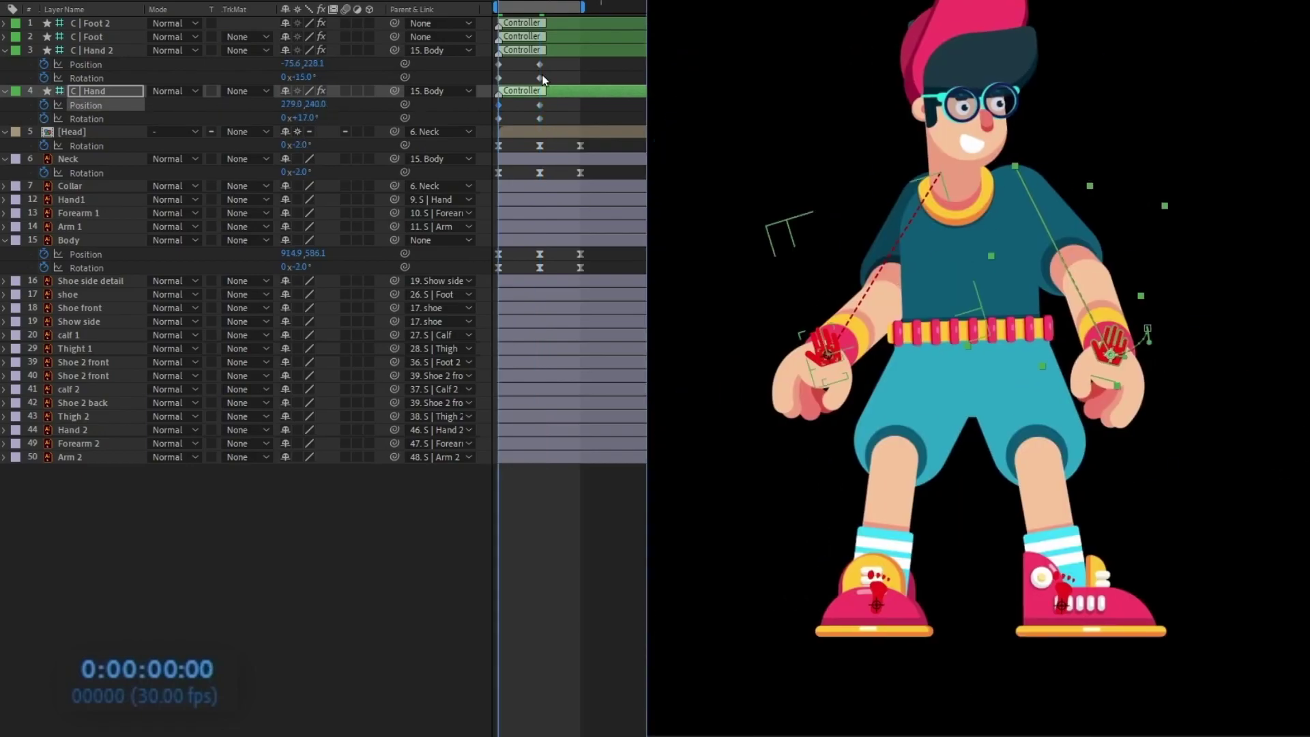
key("F9")
left_click(554, 73)
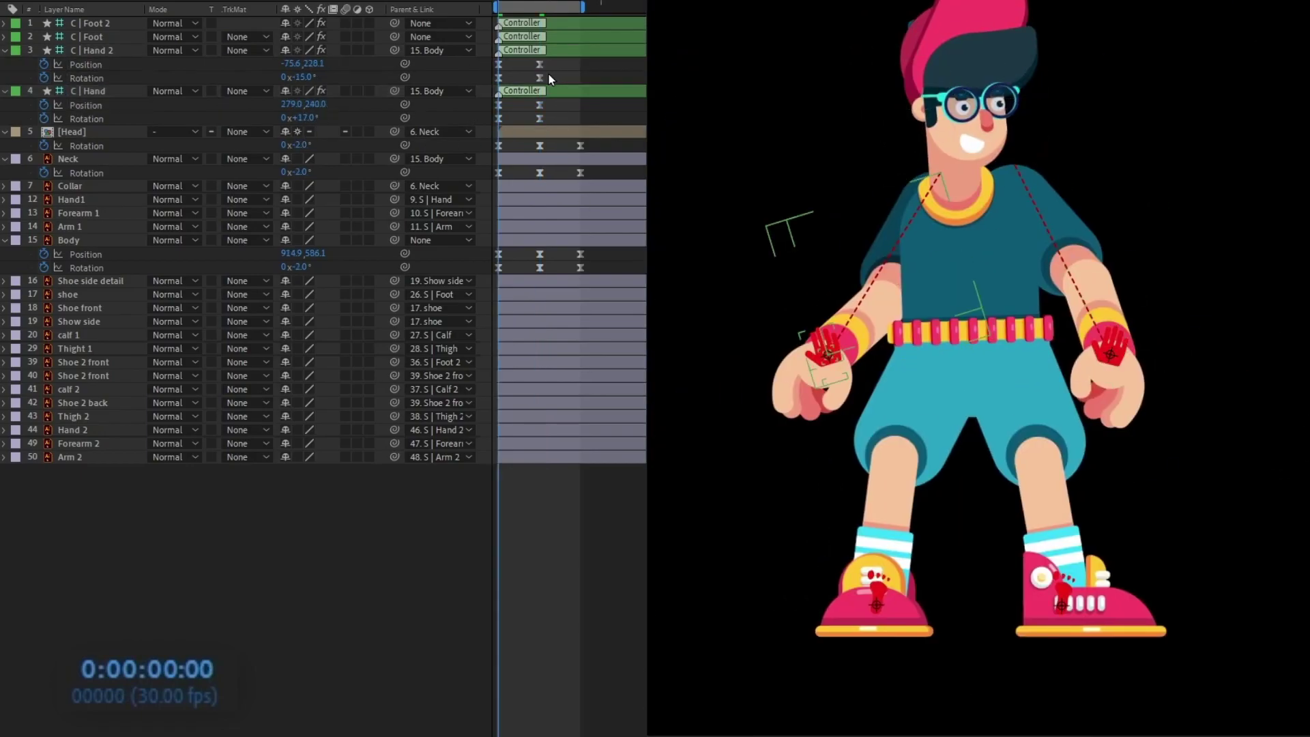
key("k")
key("space")
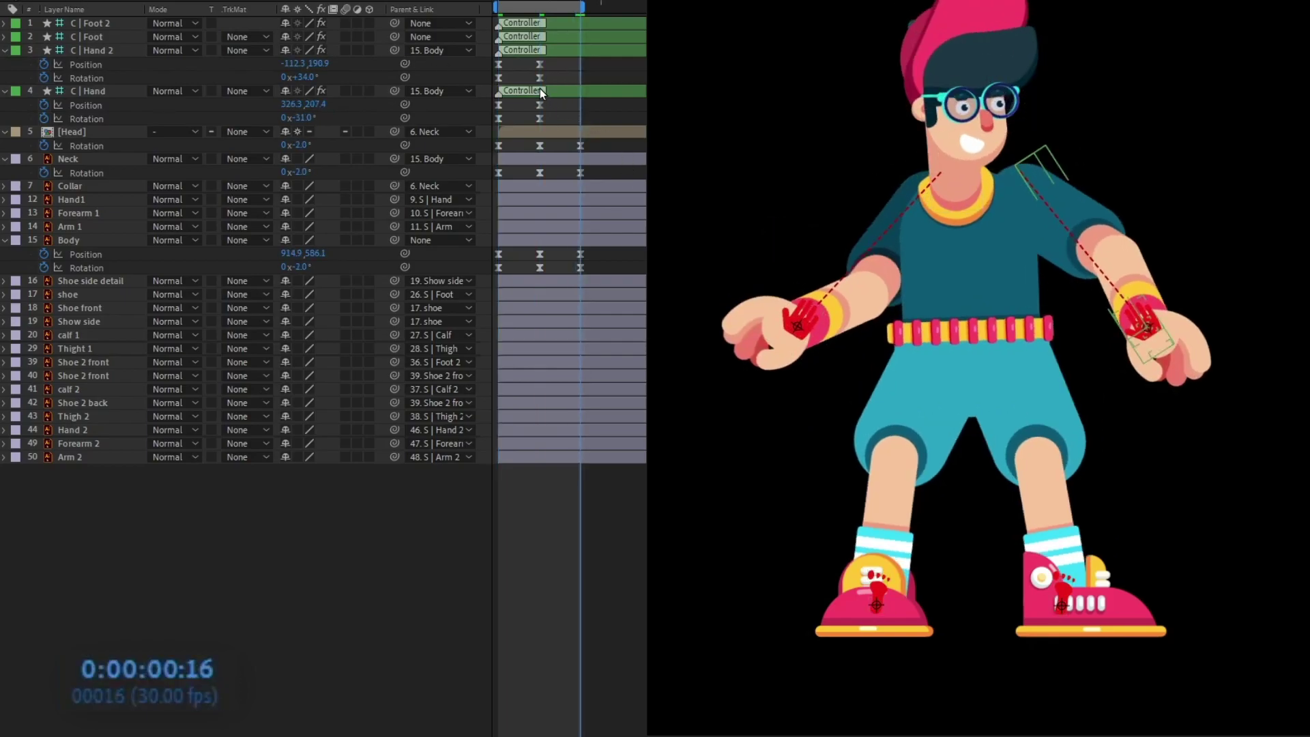
left_click_drag(522, 68, 490, 120)
Repeat C | Hand 2's starting pose at the loop end and add the loop expression to its rotation and position
key("ctrl+v")
key("ctrl+v")
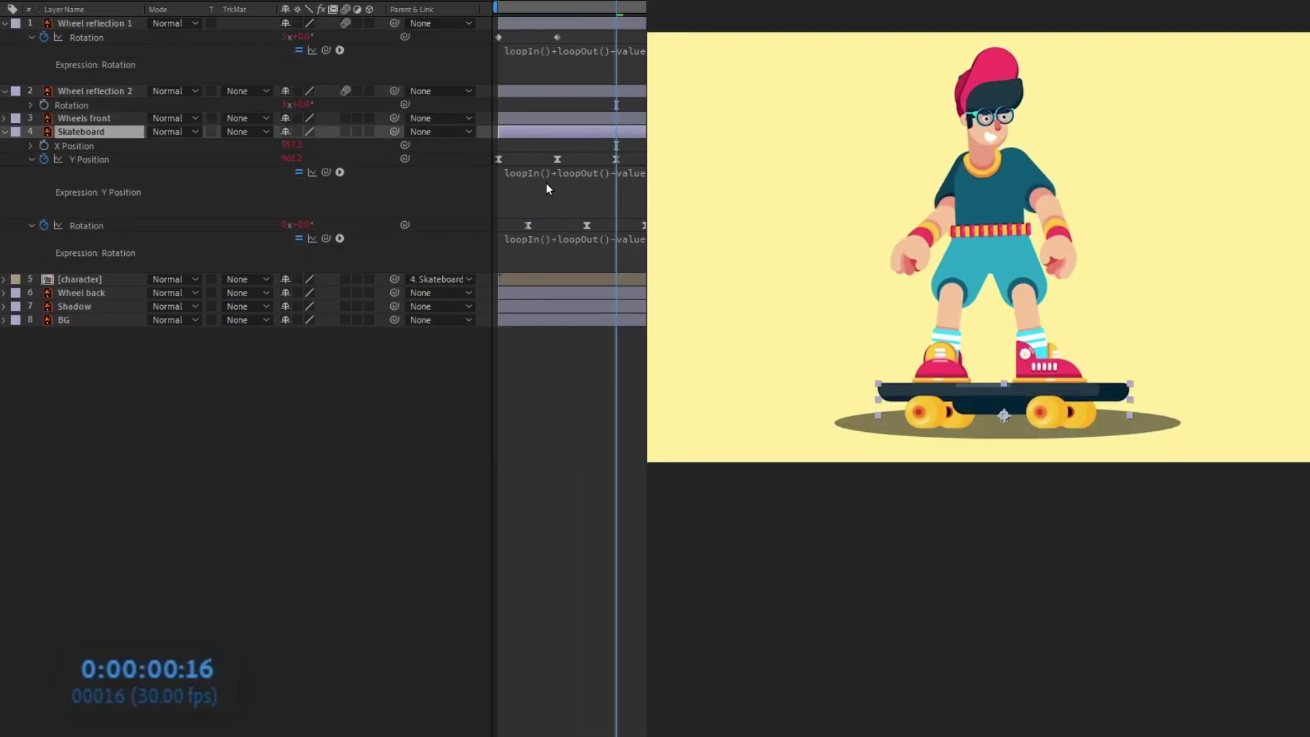
left_click(546, 185)
key("ctrl+c")
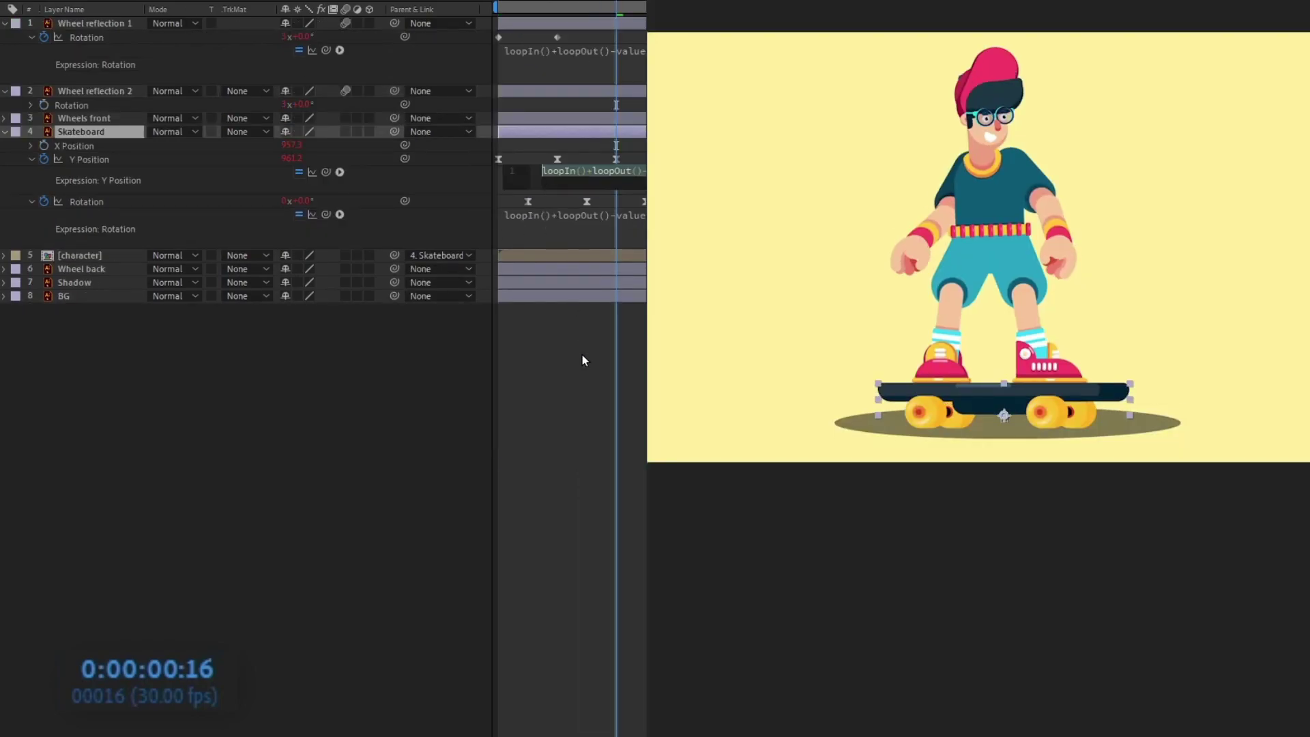
left_click(622, 496)
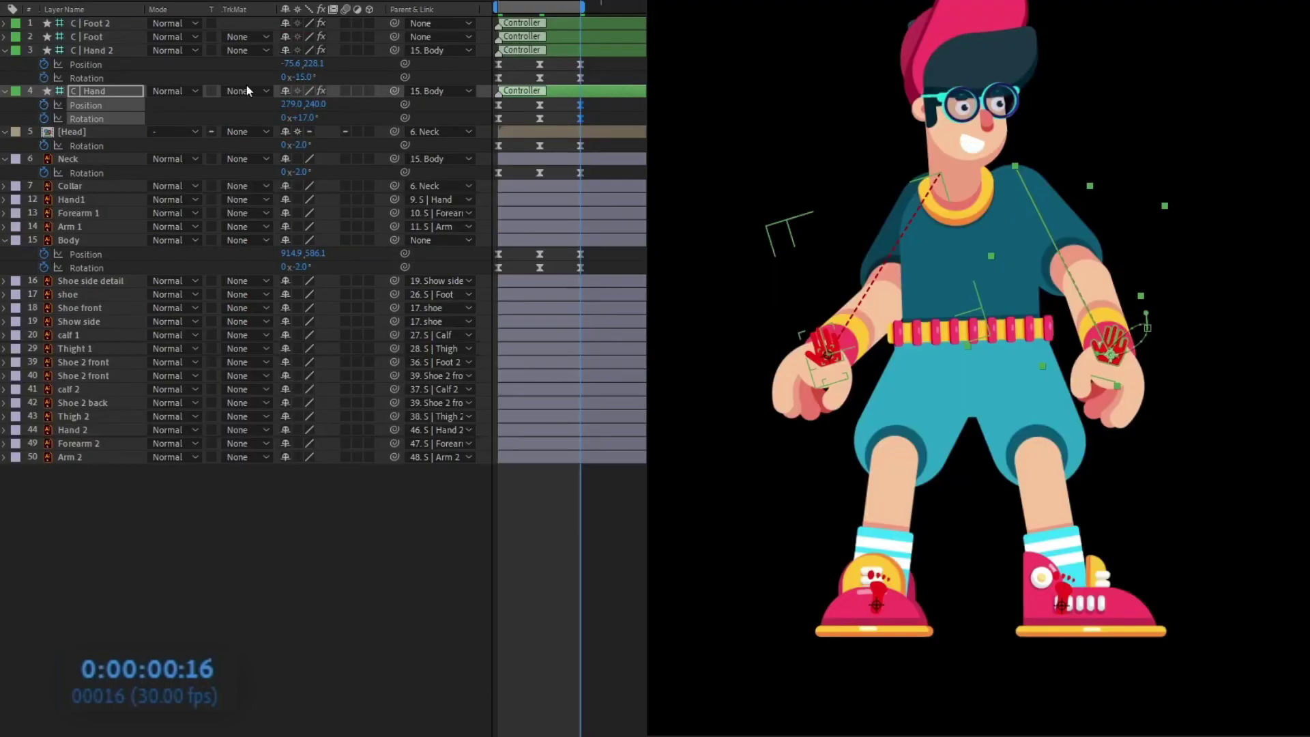
left_click(44, 77, "alt")
key("ctrl+v")
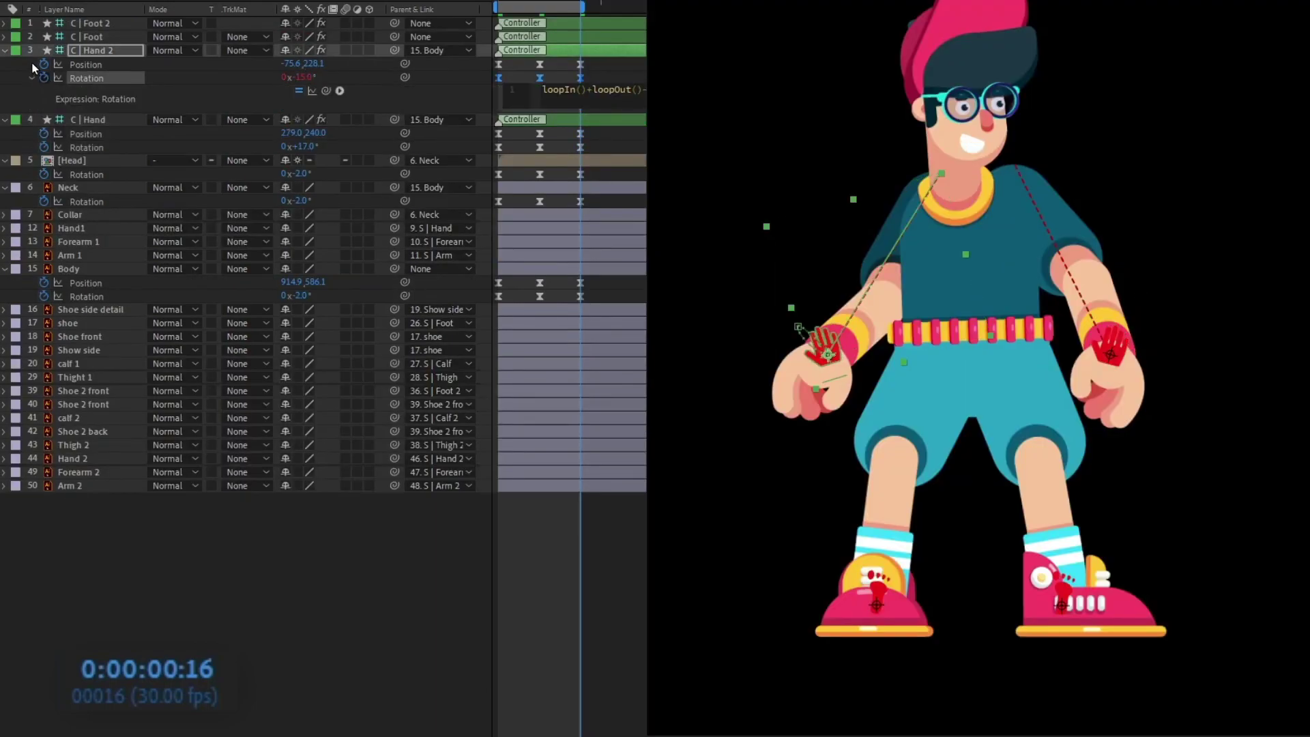
left_click(43, 64, "alt")
key("ctrl+v")
Paste the loop expression onto C | Hand position and rotation, Head, Neck and Body properties
left_click(43, 163, "alt")
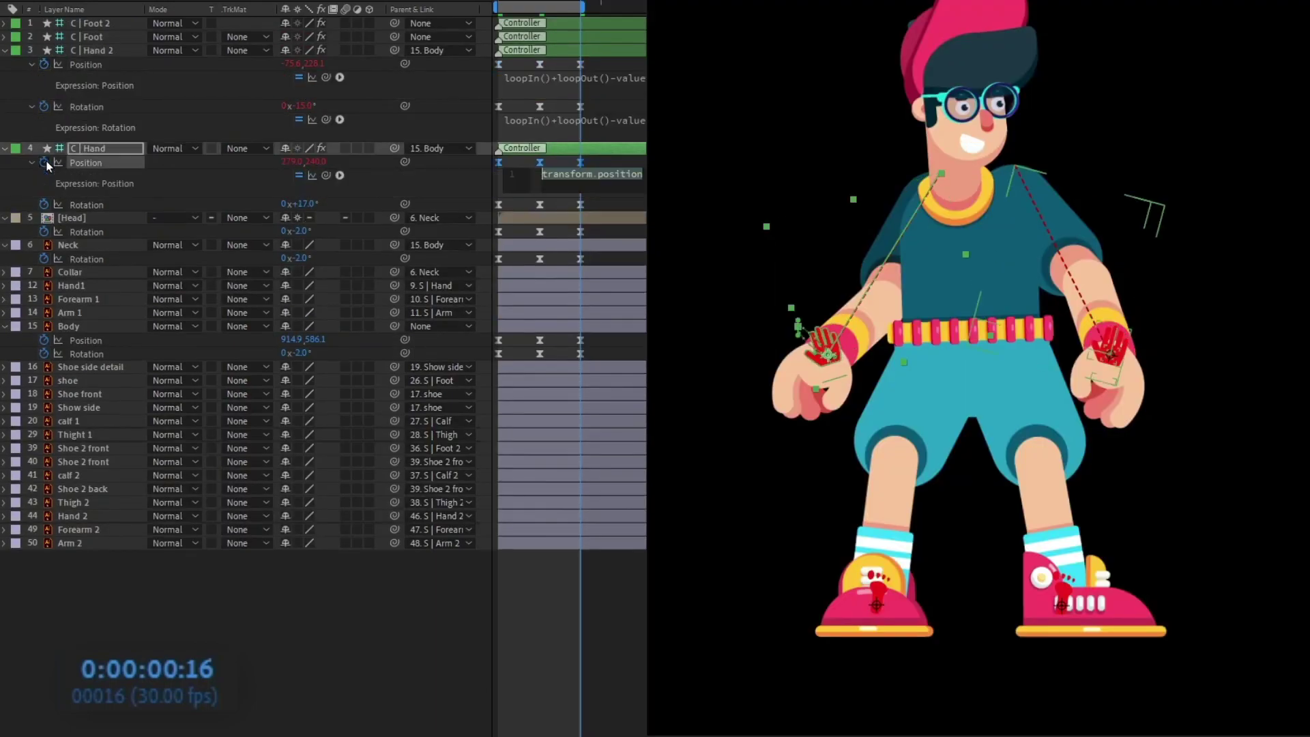
left_click(44, 205, "alt")
key("ctrl+v")
left_click(44, 261, "alt")
key("ctrl+v")
left_click(43, 317, "alt")
key("ctrl+v")
left_click(43, 426, "alt")
key("ctrl+v")
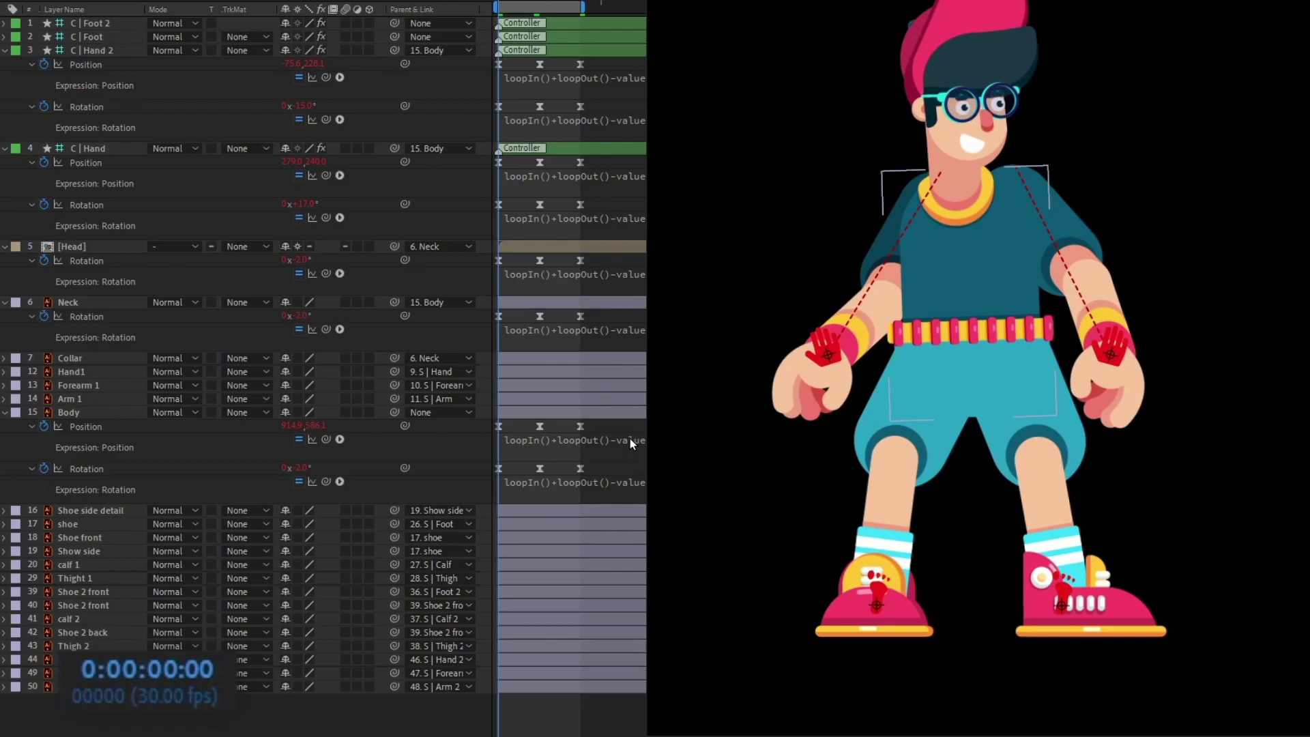
Offset the Head and Neck rotation keyframes a few frames later
left_click_drag(602, 60, 514, 469)
key("Page_Down")
key("Page_Down")
key("Page_Down")
left_click_drag(626, 59, 526, 325)
key("Page_Down")
key("Page_Down")
key("Page_Down")
key("Page_Down")
key("Page_Up")
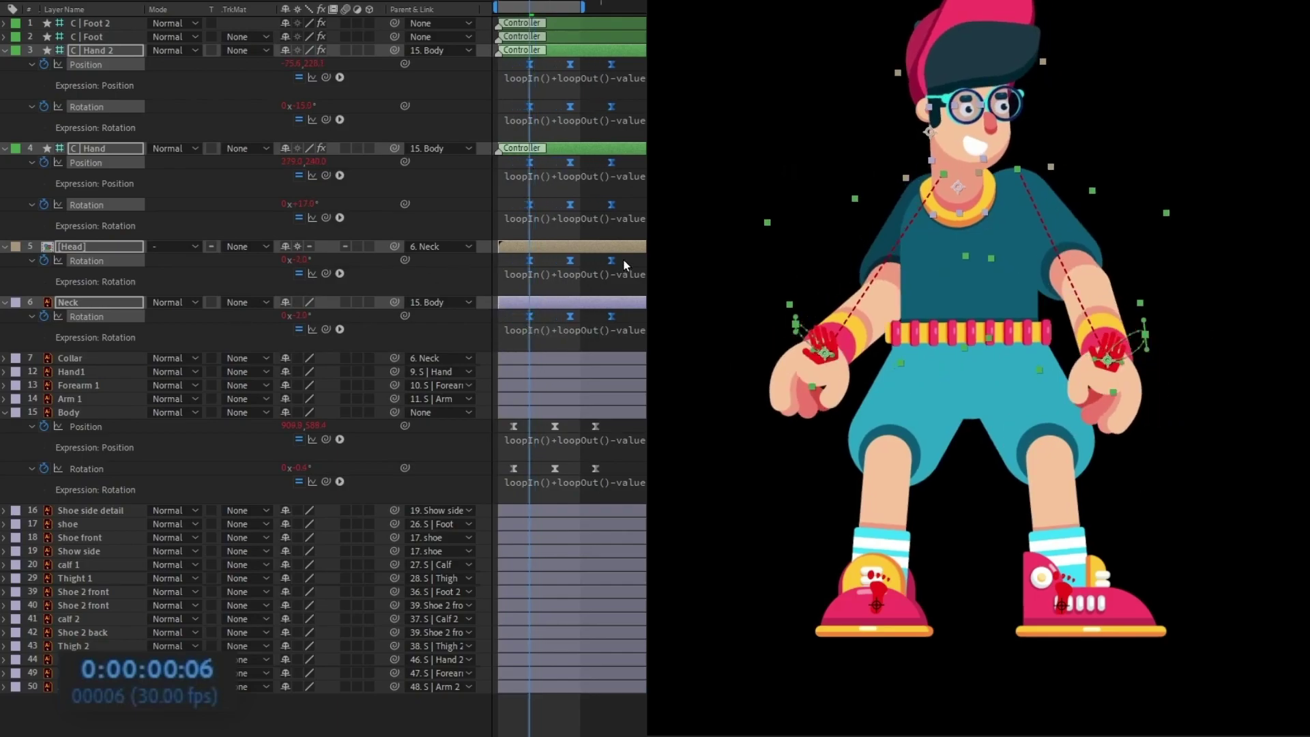
left_click_drag(640, 265, 460, 326)
key("equal")
key("Page_Down")
key("Page_Down")
key("Page_Down")
key("Page_Down")
key("minus")
left_click_drag(645, 264, 522, 270)
left_click_drag(534, 261, 557, 261)
Delay Body rotation to frame 3 and both hands' keyframes further, then preview the staggered loop
left_click_drag(623, 457, 530, 468)
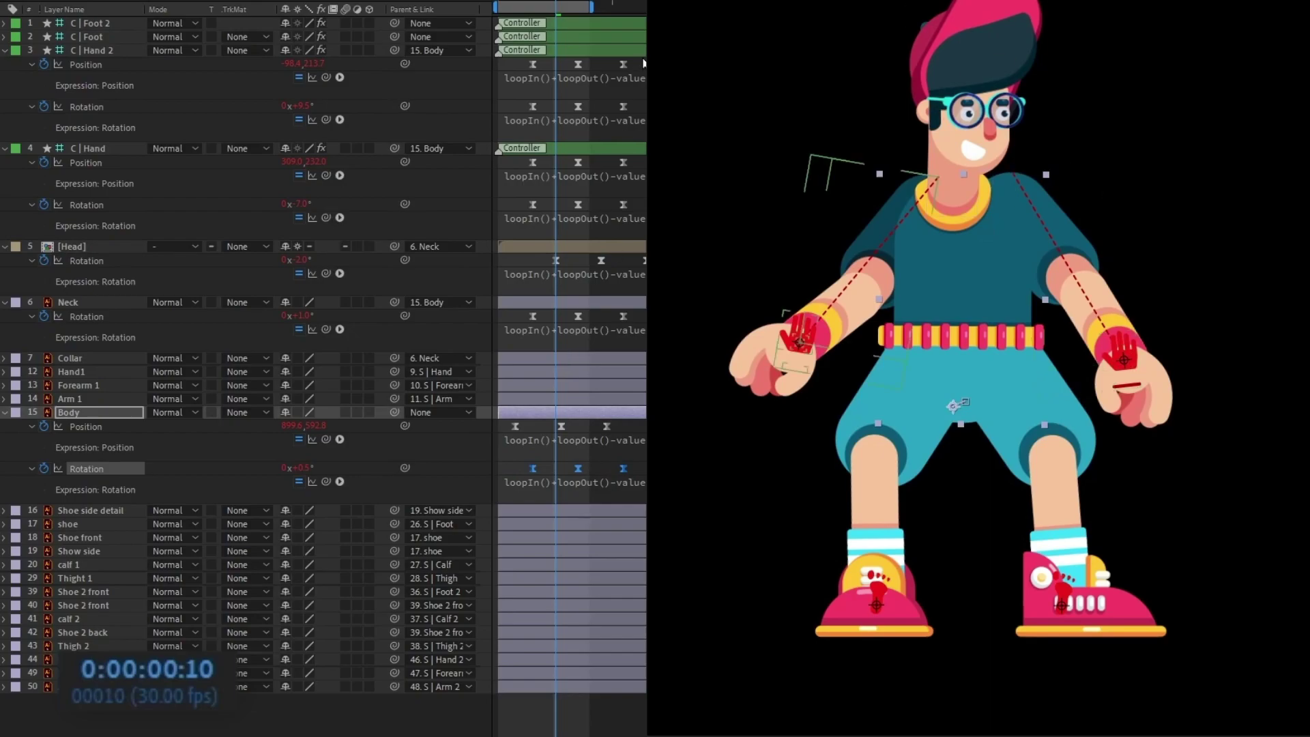
left_click_drag(642, 98, 508, 123)
left_click_drag(642, 195, 517, 217)
left_click_drag(533, 204, 549, 206)
left_click_drag(641, 218, 589, 162)
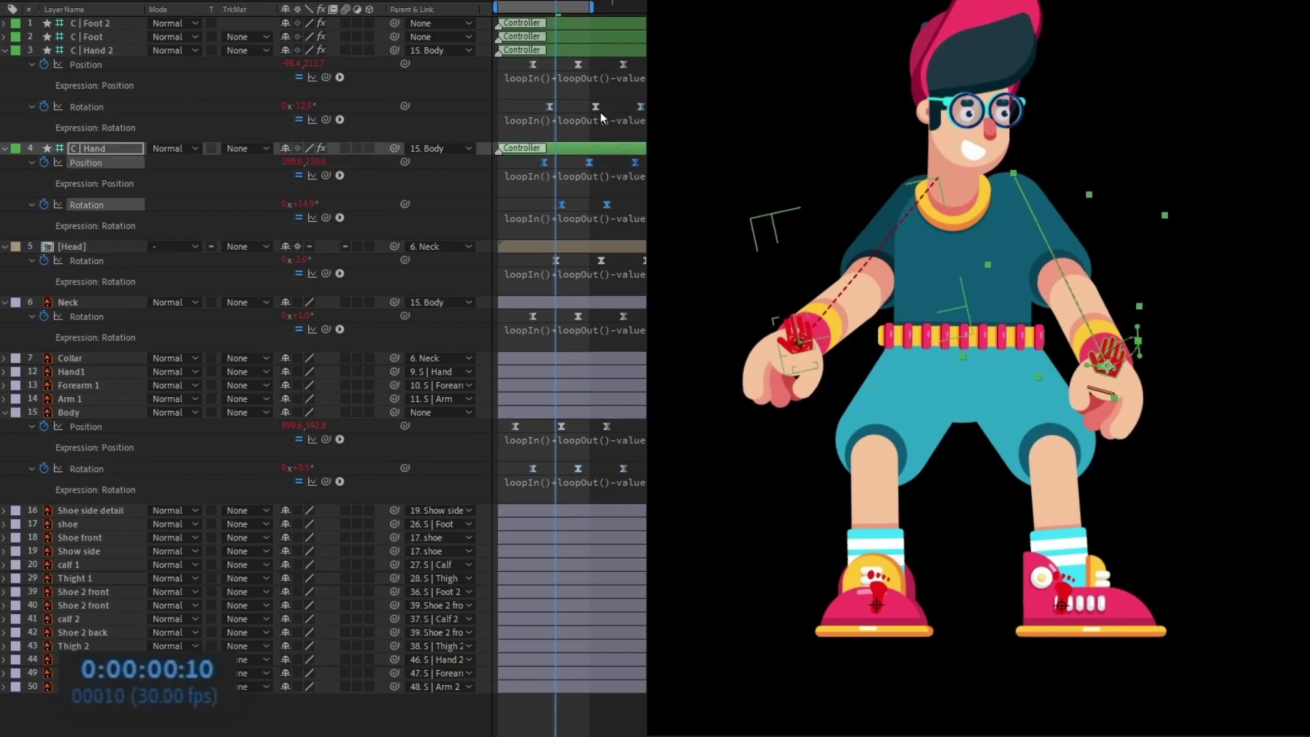
left_click_drag(641, 121, 539, 64)
key("Home")
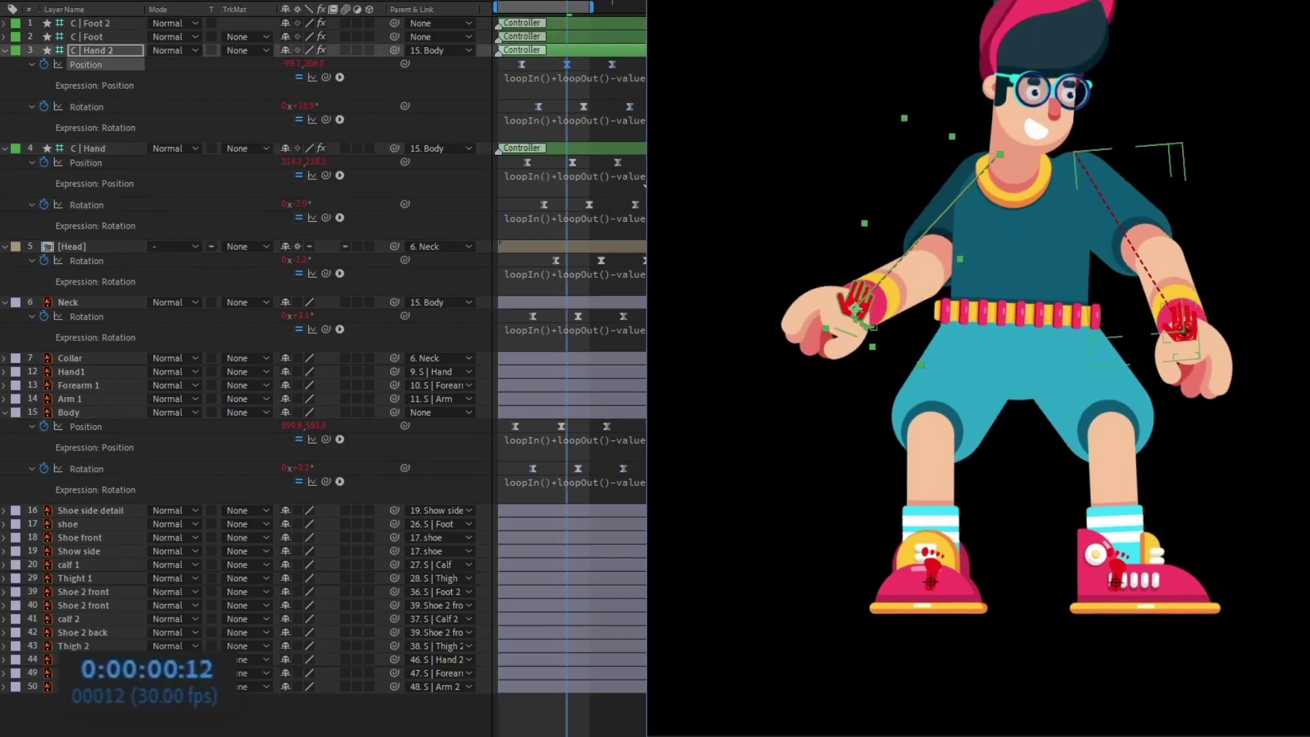
key("space")
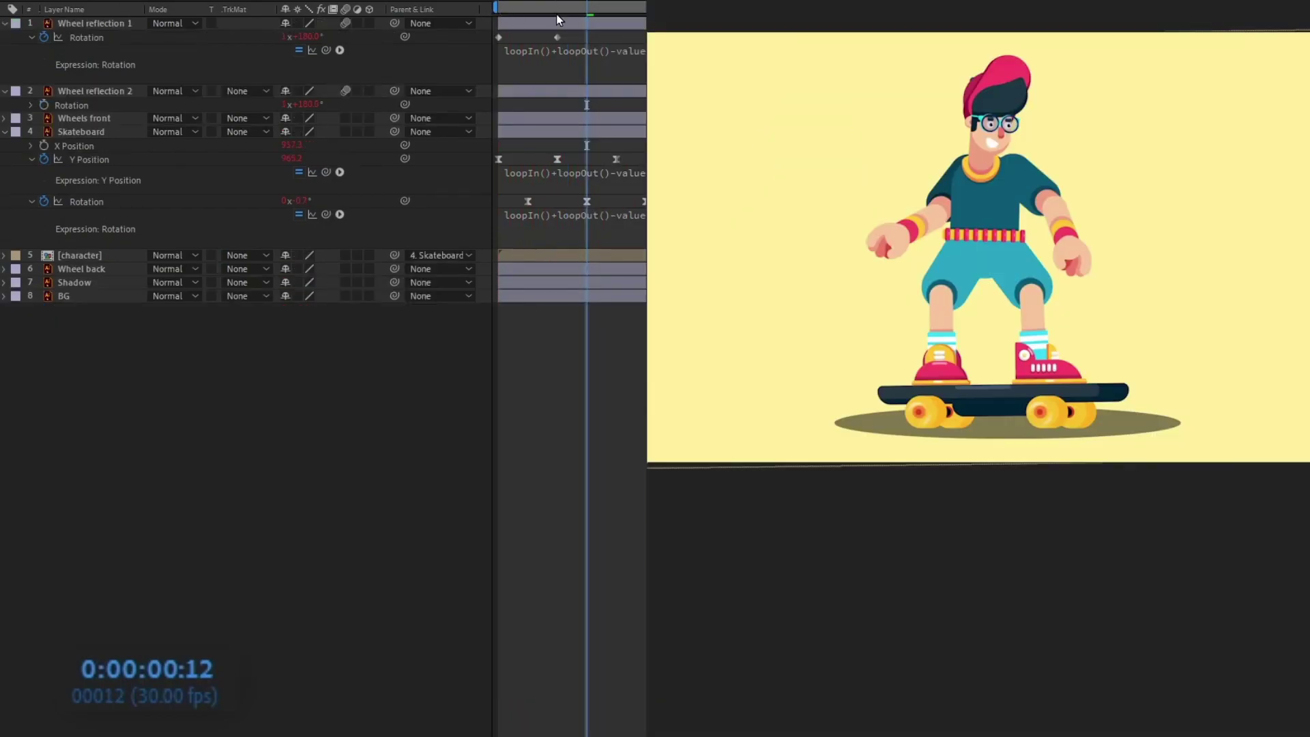
Rewind to frame 0 and switch the Shadow layer's blend mode to Overlay
left_click_drag(556, 14, 499, 13)
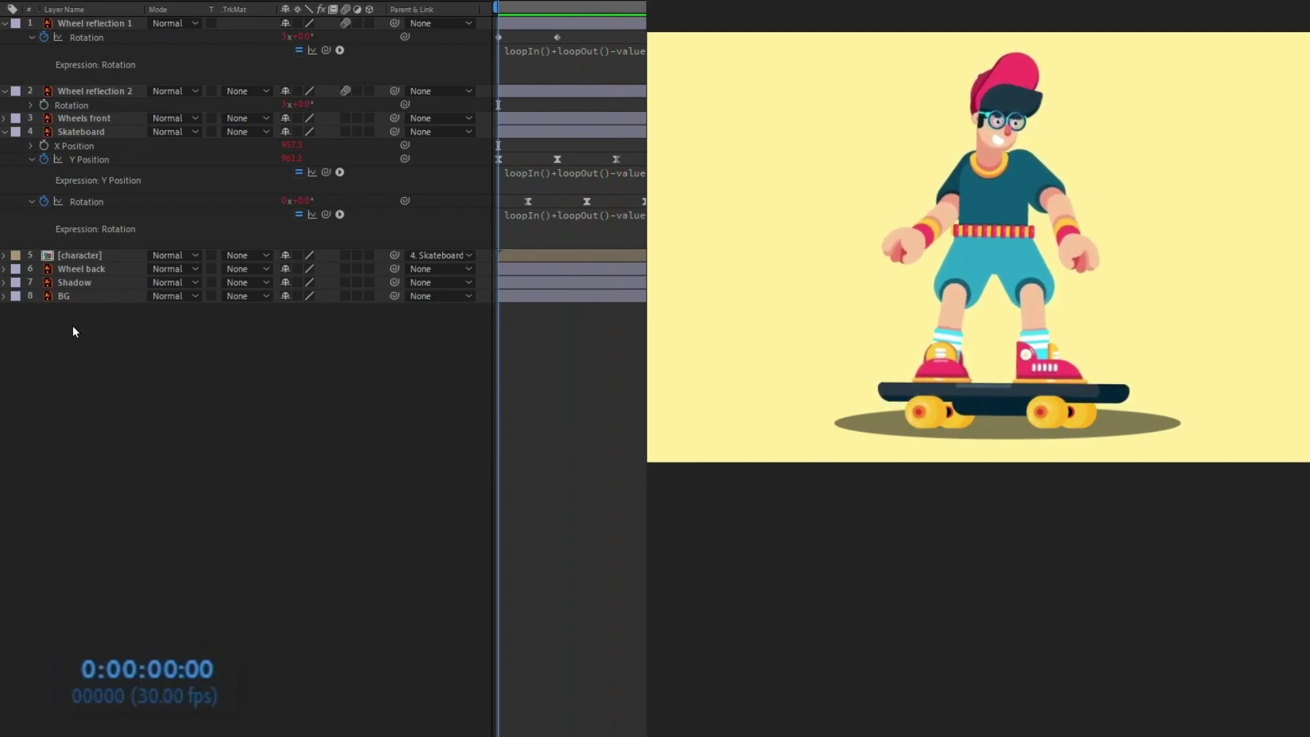
left_click(76, 283)
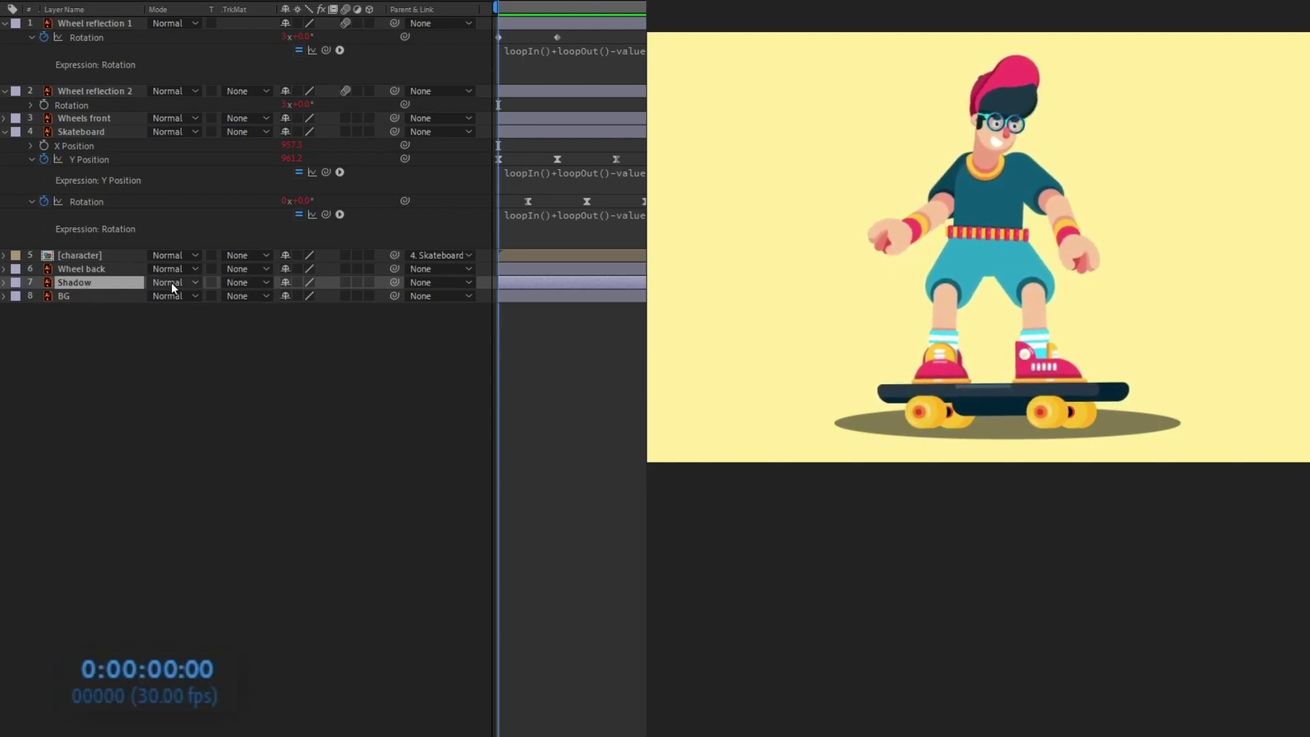
left_click(247, 283)
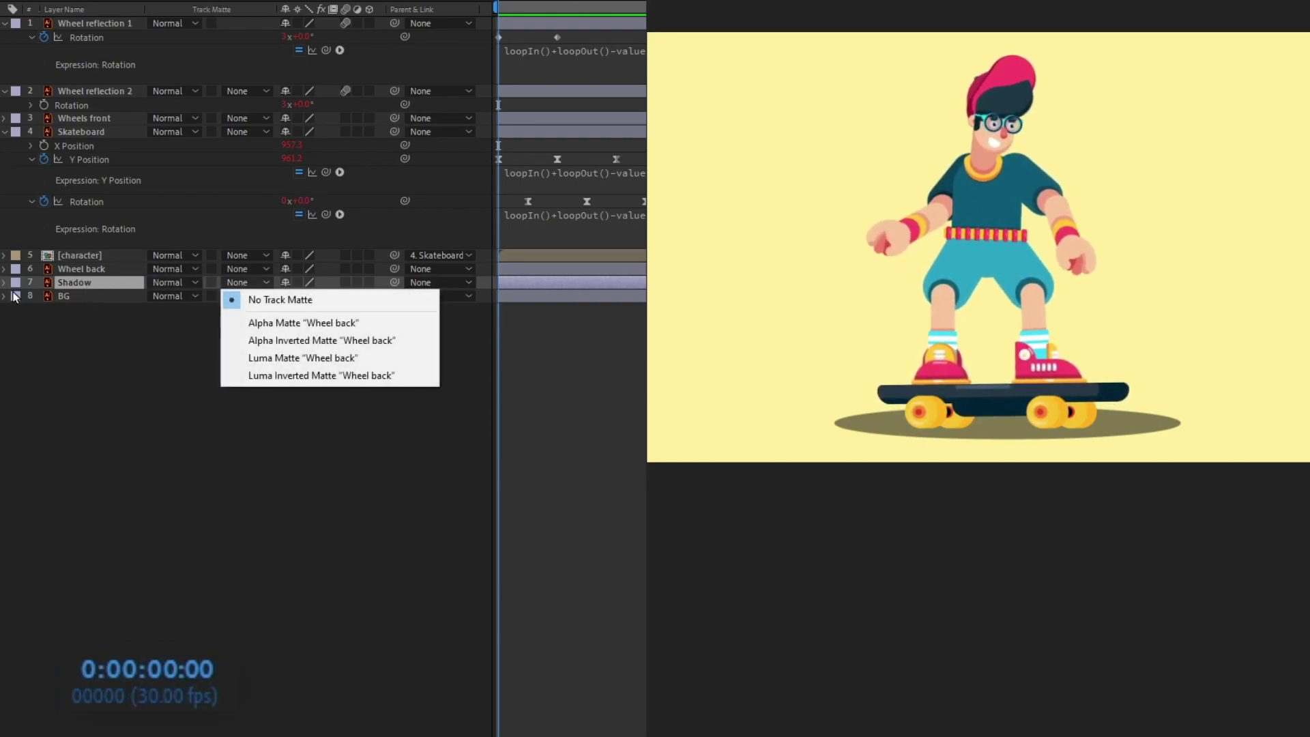
left_click(167, 287)
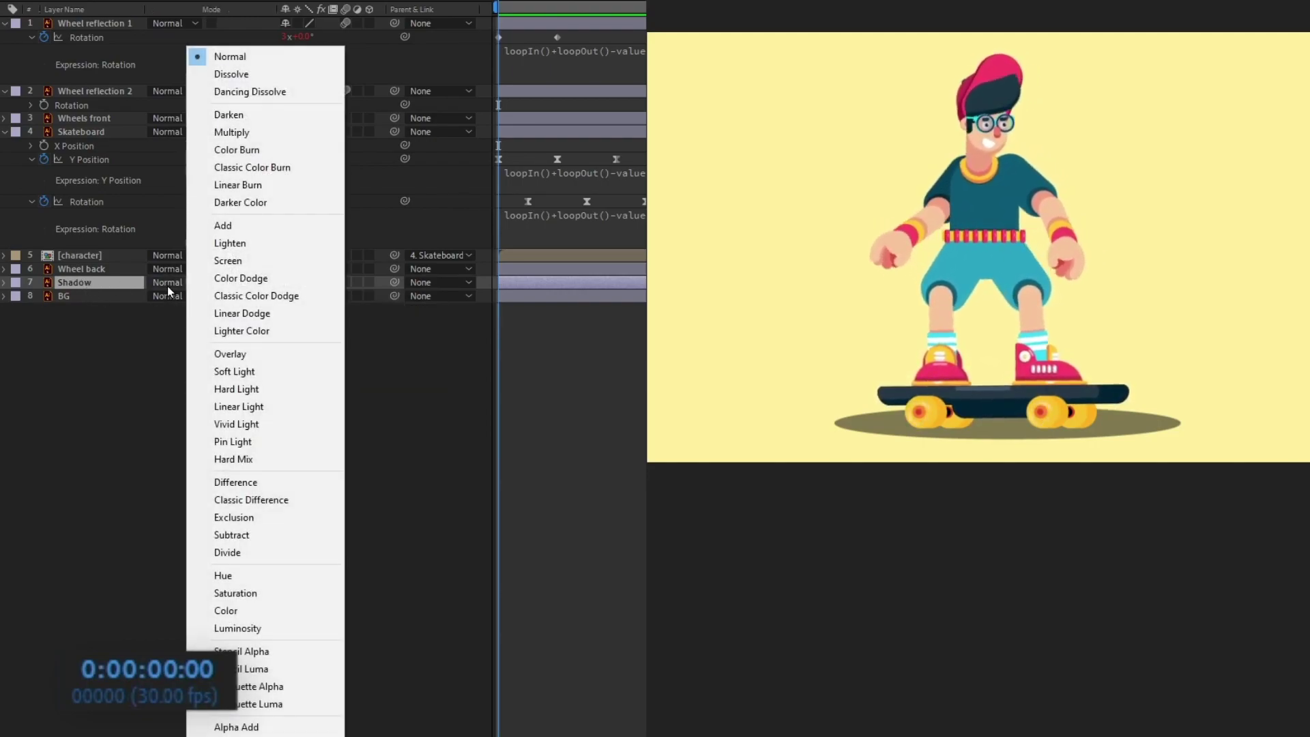
left_click(244, 355)
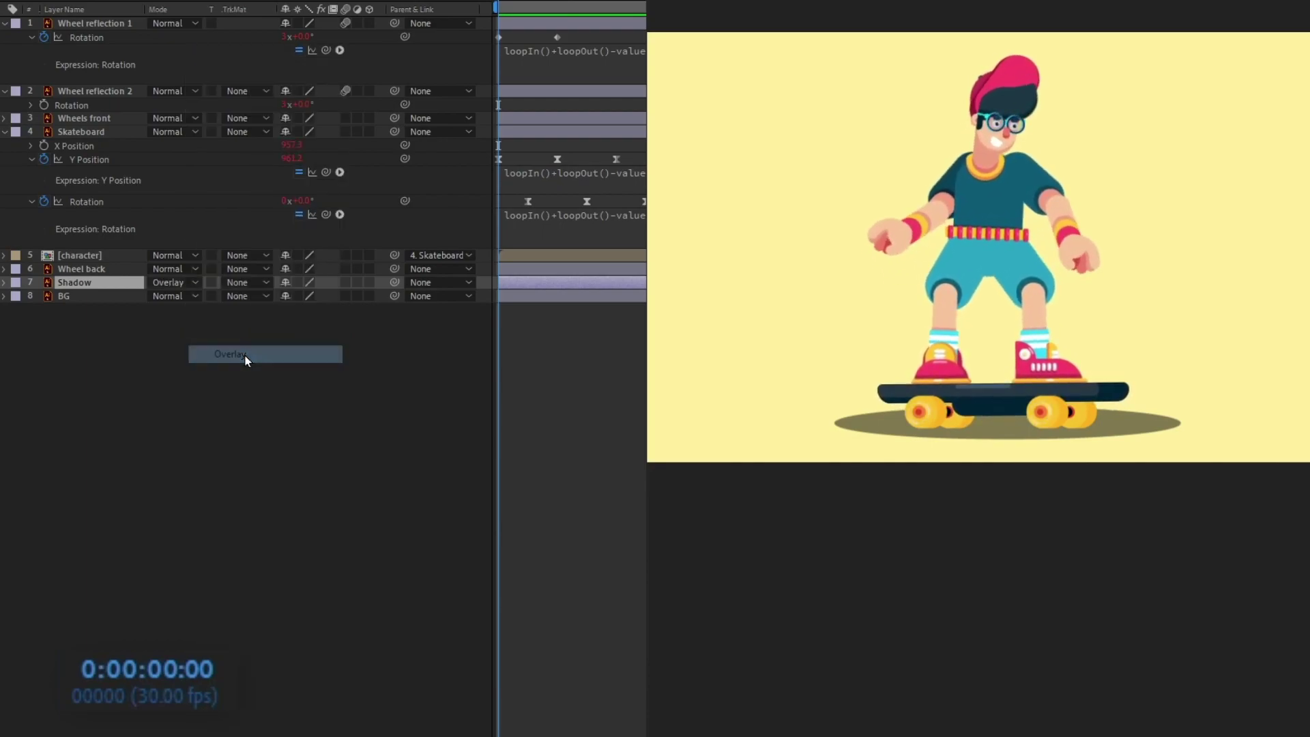